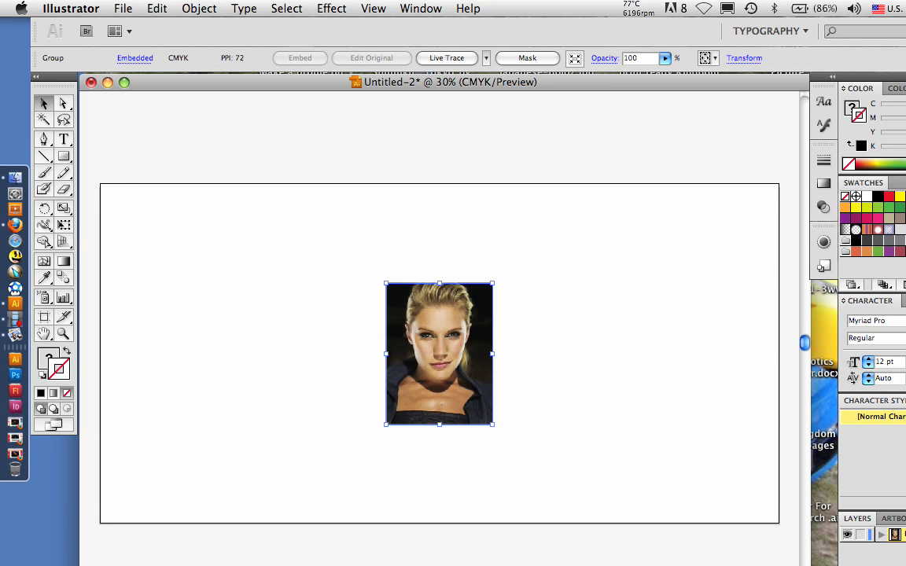
Move the portrait photo to the artboard's upper-left corner and enlarge it, aligning its top with the artboard's edge
left_click_drag(439, 354, 155, 264)
left_click_drag(208, 333, 311, 468)
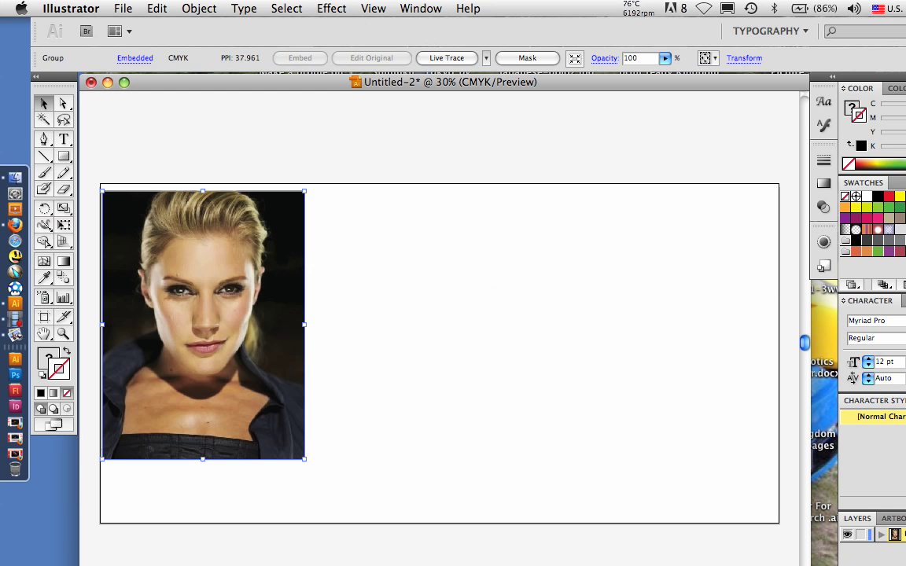
key("shift+super+a")
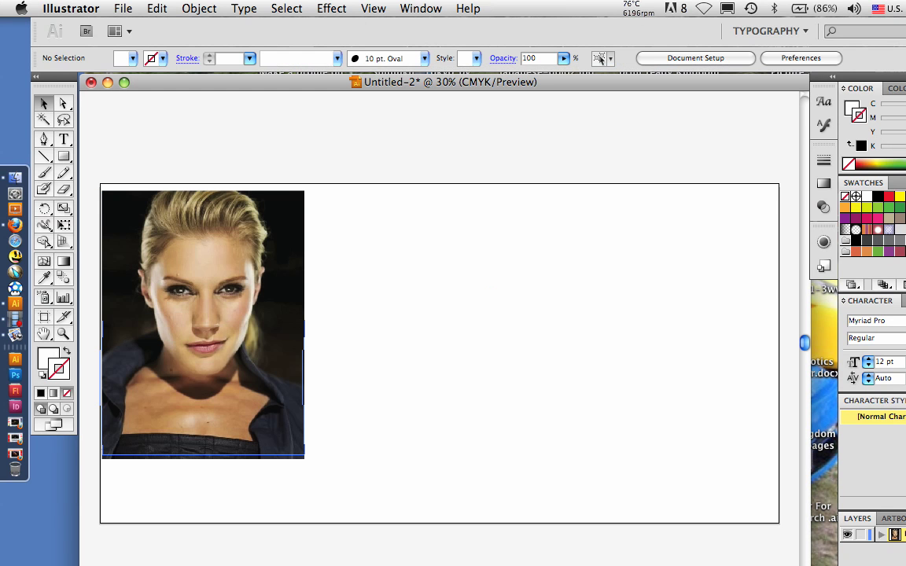
left_click_drag(202, 324, 204, 318)
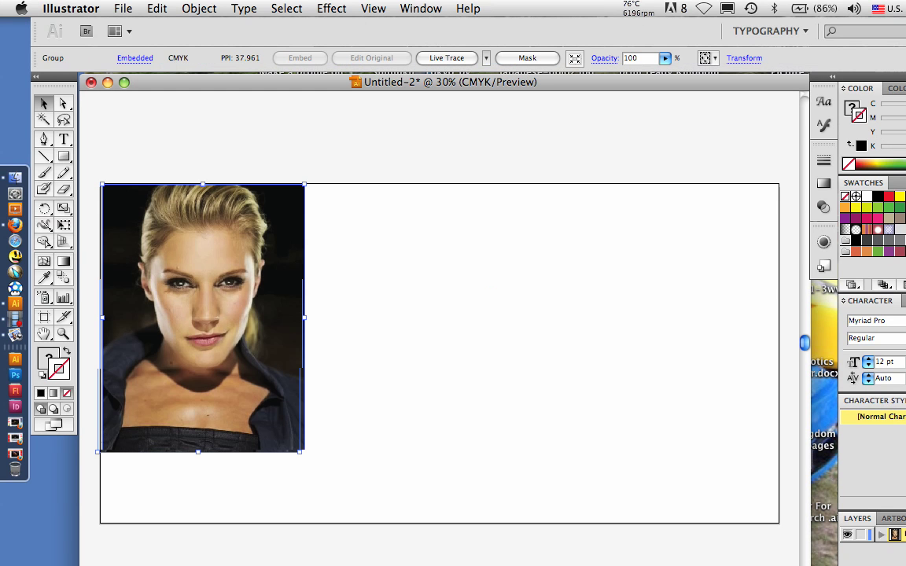
key("shift+super+a")
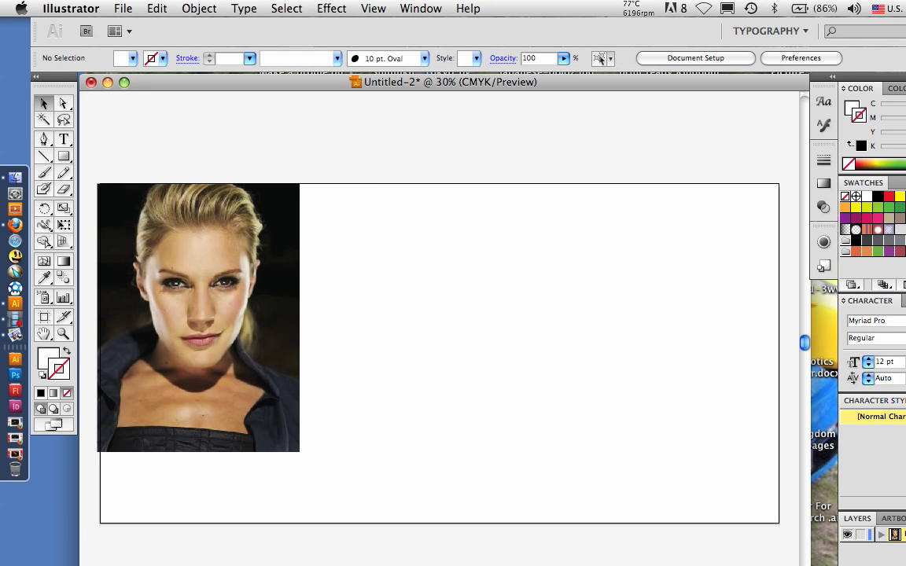
Scale the portrait photo up proportionally until it fills the full height of the artboard at its left edge
key("super+z")
key("super+z")
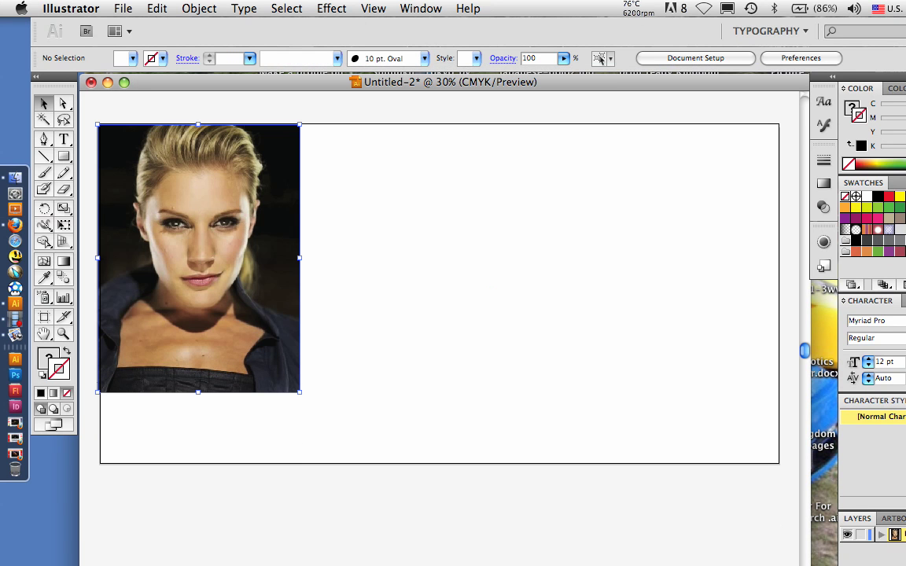
key("super+z")
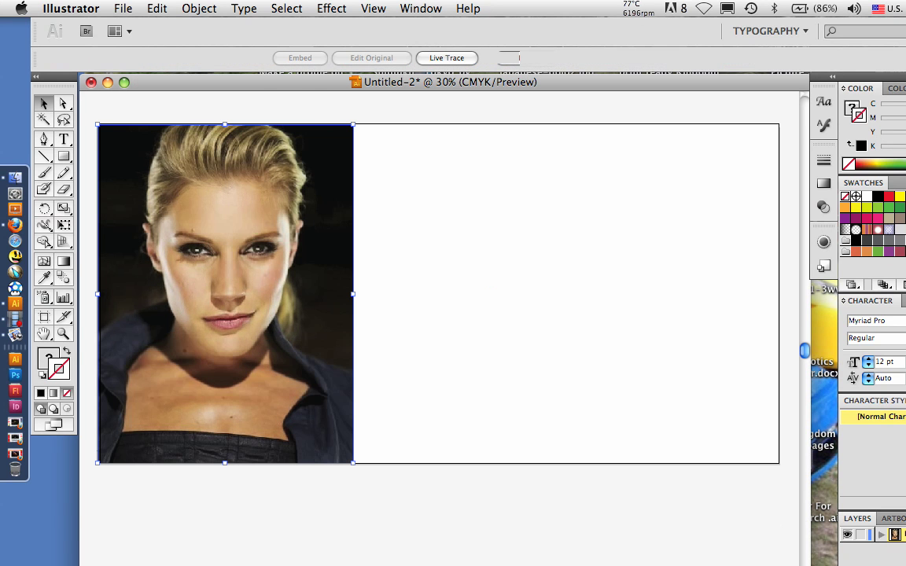
left_click(156, 9)
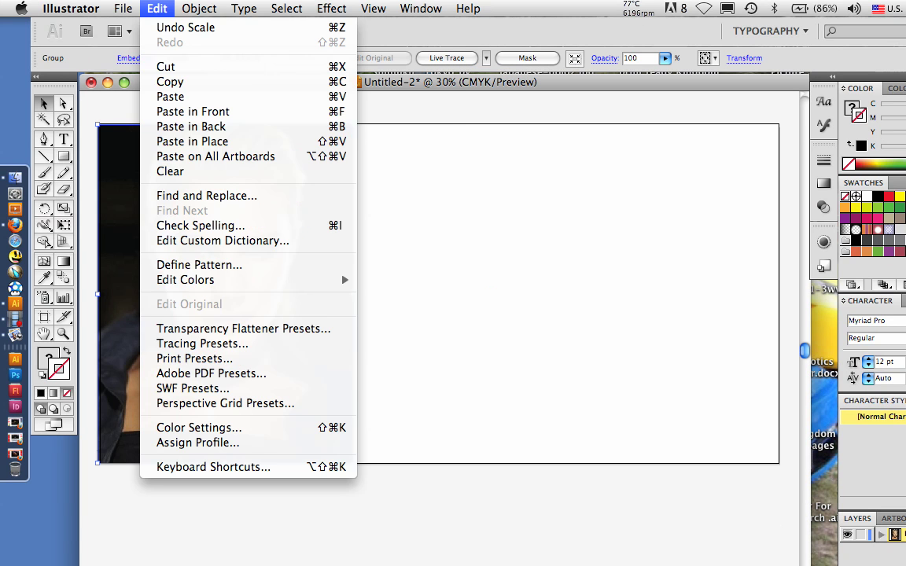
left_click(156, 9)
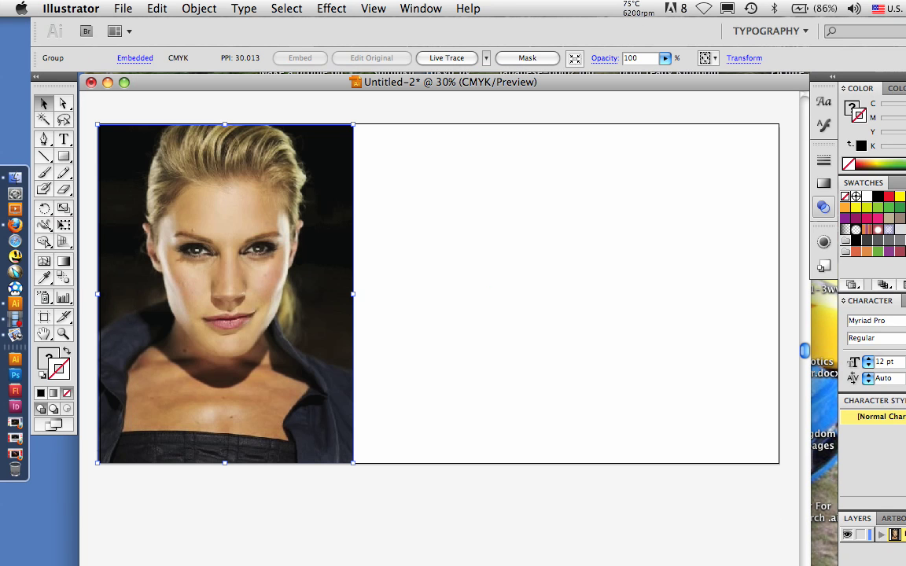
Reduce the portrait photo's opacity to 60% and deselect it
left_click(824, 207)
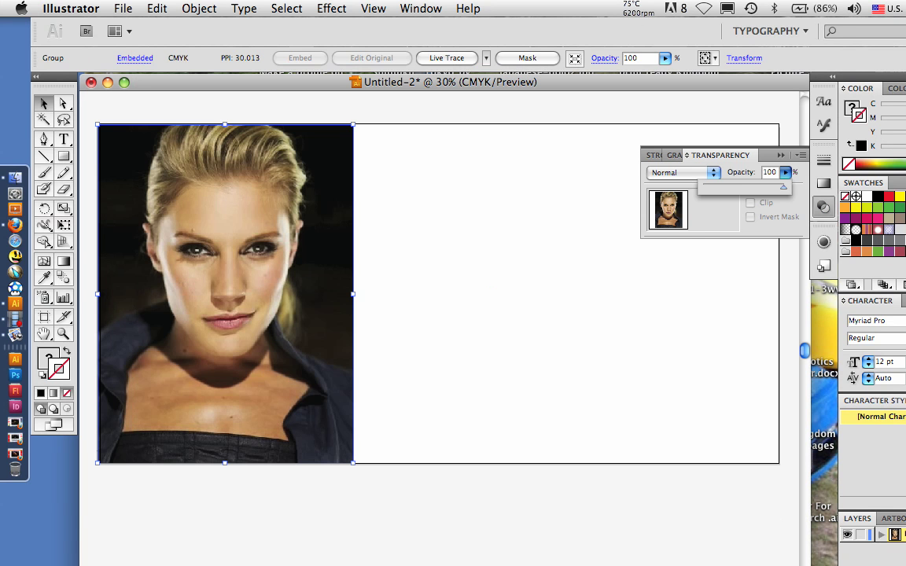
left_click_drag(783, 186, 751, 186)
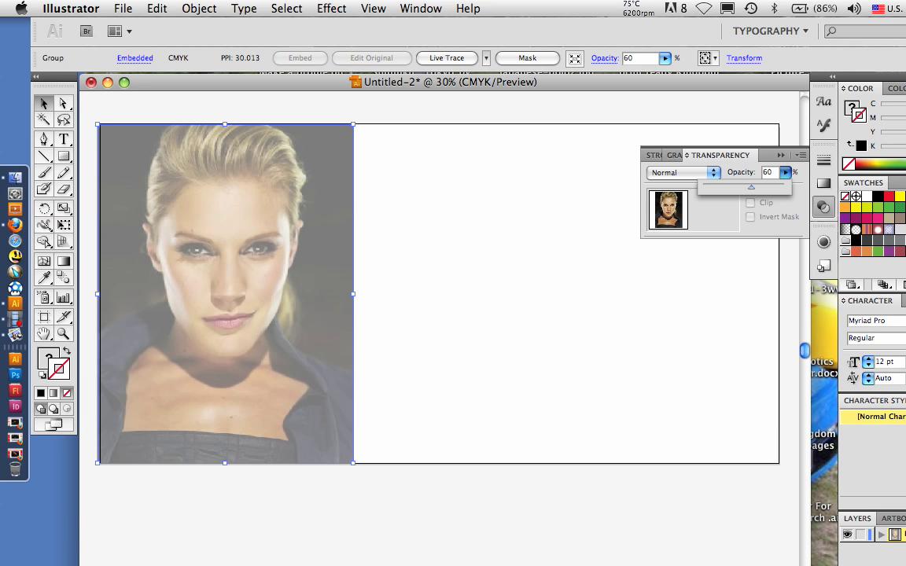
left_click(614, 315)
left_click(614, 314)
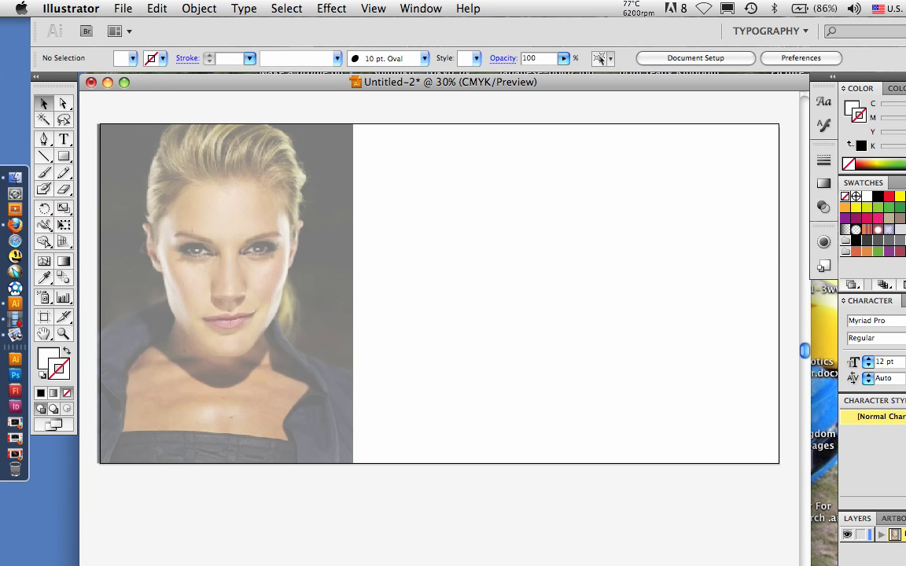
Draw two horizontal 1 pt lines across the artboard, one just below the eyes and one along the upper eyelids
left_click(199, 8)
left_click(44, 157)
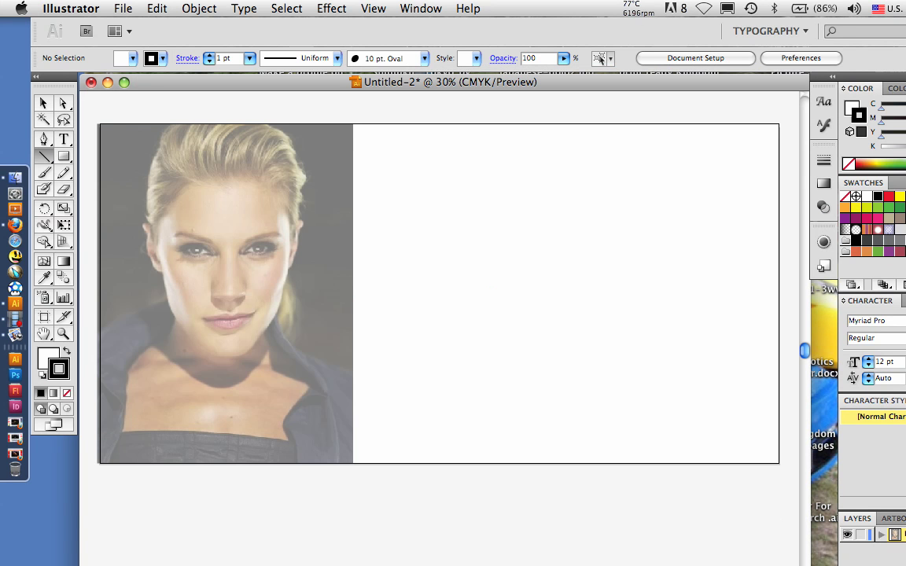
left_click_drag(95, 254, 769, 258)
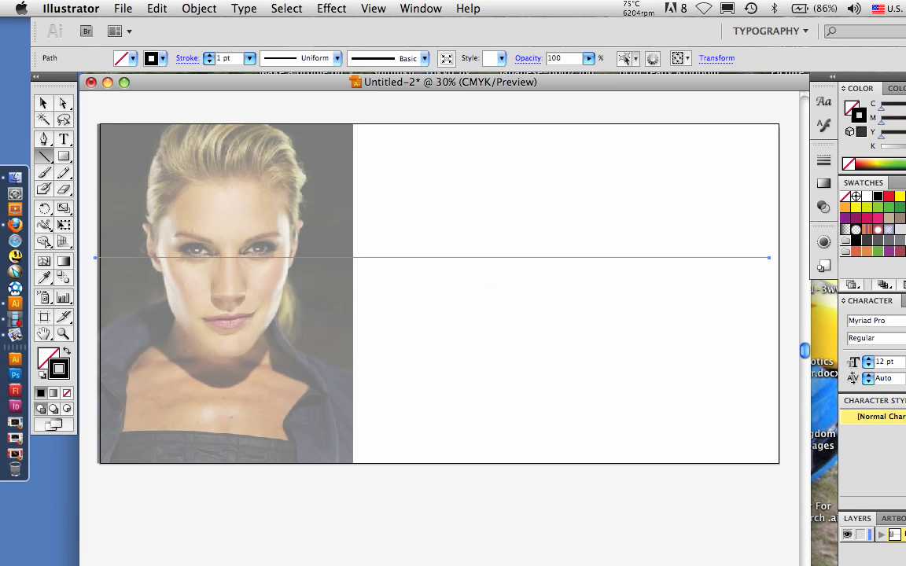
left_click_drag(95, 243, 770, 243)
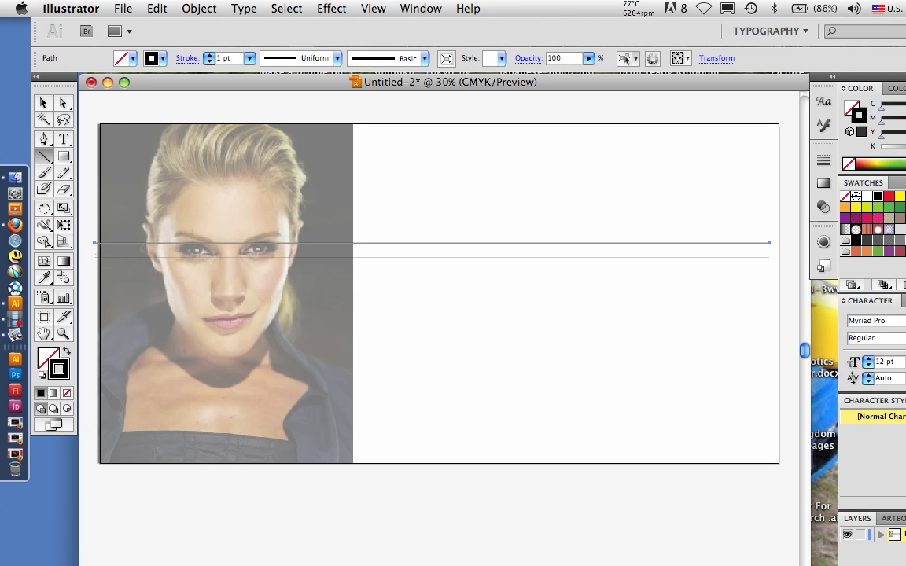
Draw a third horizontal line across the artboard near the nose and shift it down slightly toward the nose's base
left_click_drag(96, 292, 770, 293)
left_click(45, 103)
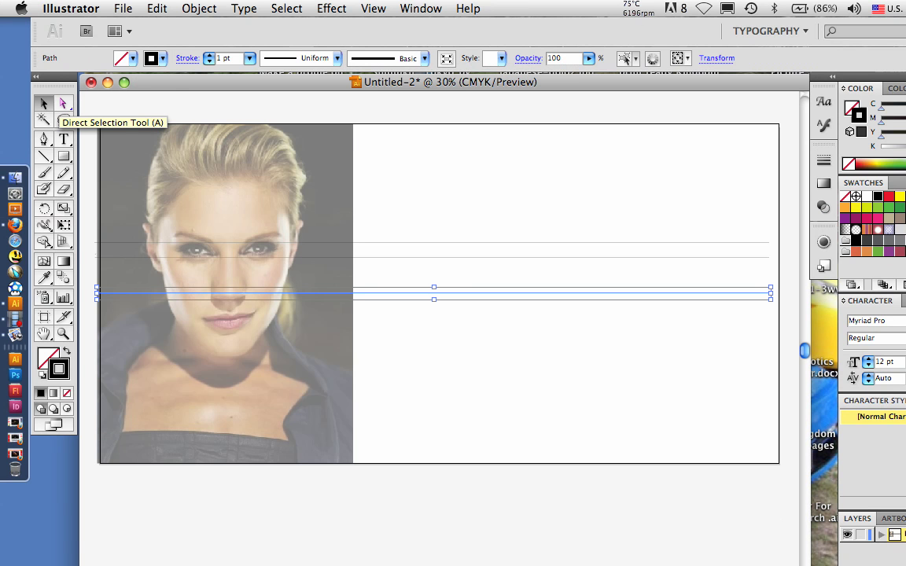
left_click_drag(433, 294, 433, 264)
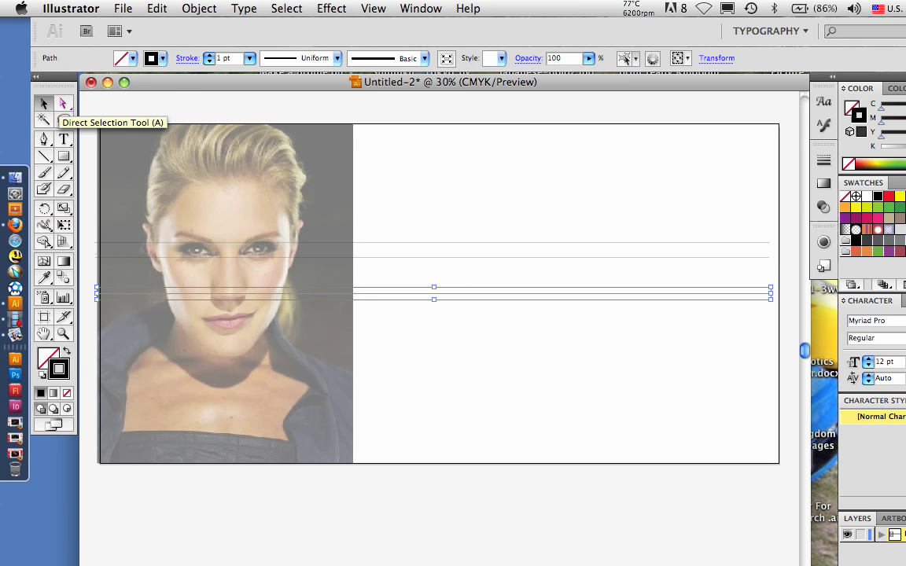
left_click(488, 338)
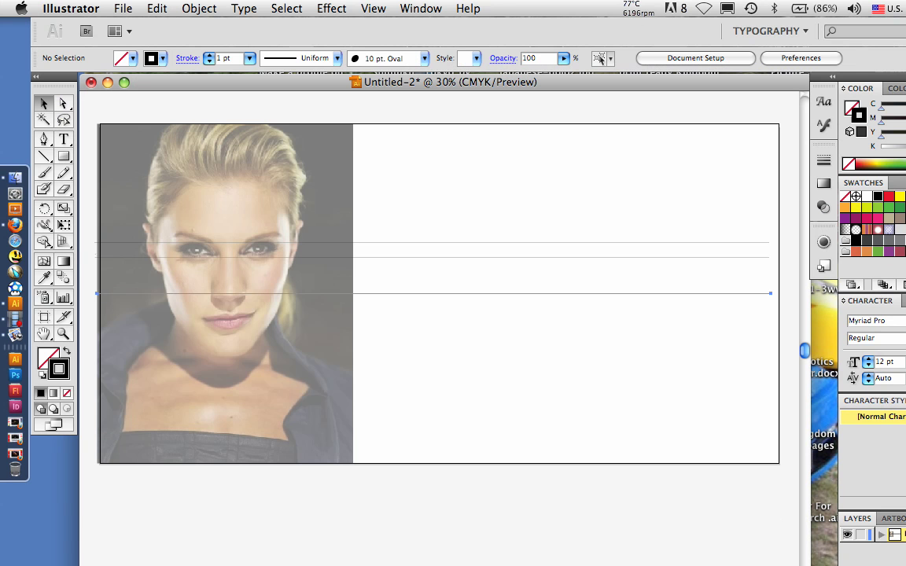
left_click_drag(433, 294, 436, 300)
Draw a horizontal line across the artboard at mouth level with the Line Segment tool and nudge it up to the upper lip
left_click(44, 157)
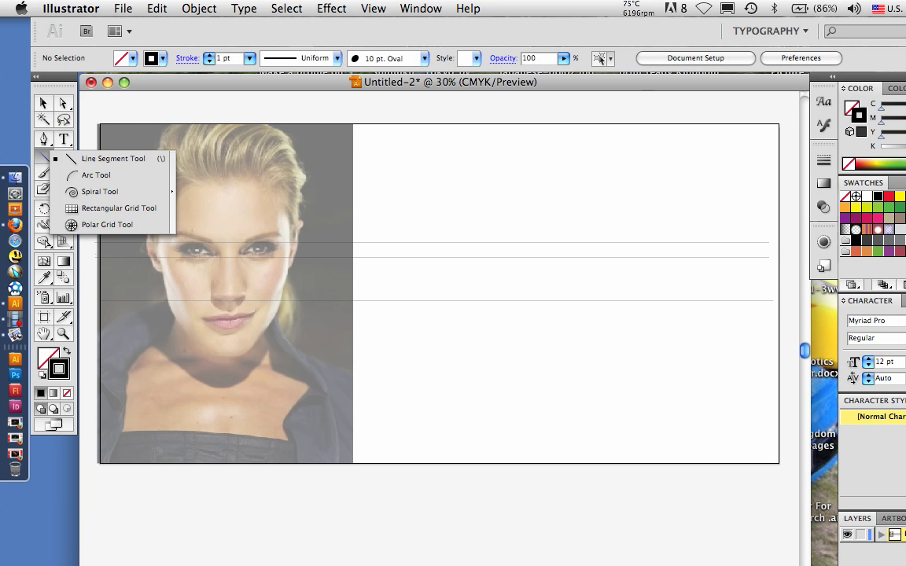
left_click(112, 158)
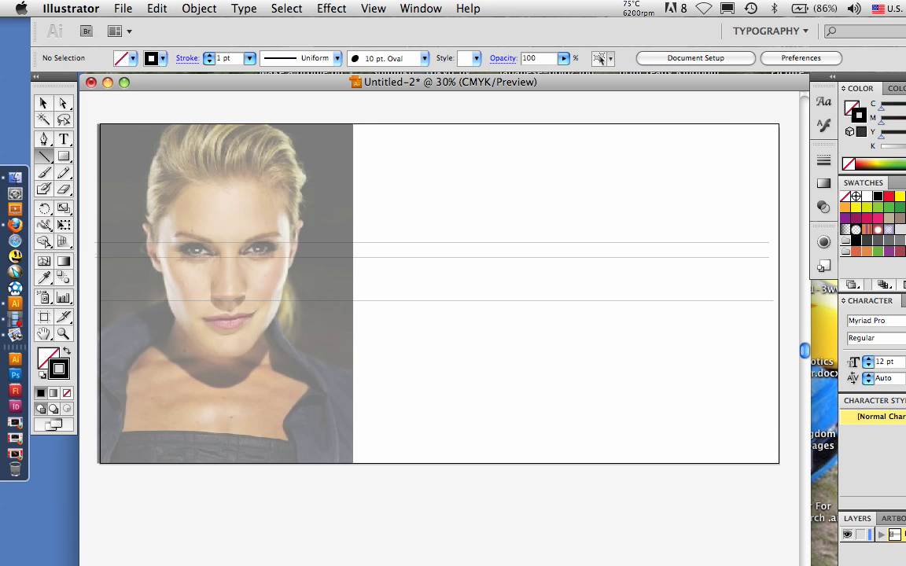
left_click_drag(96, 318, 772, 319)
key("Up")
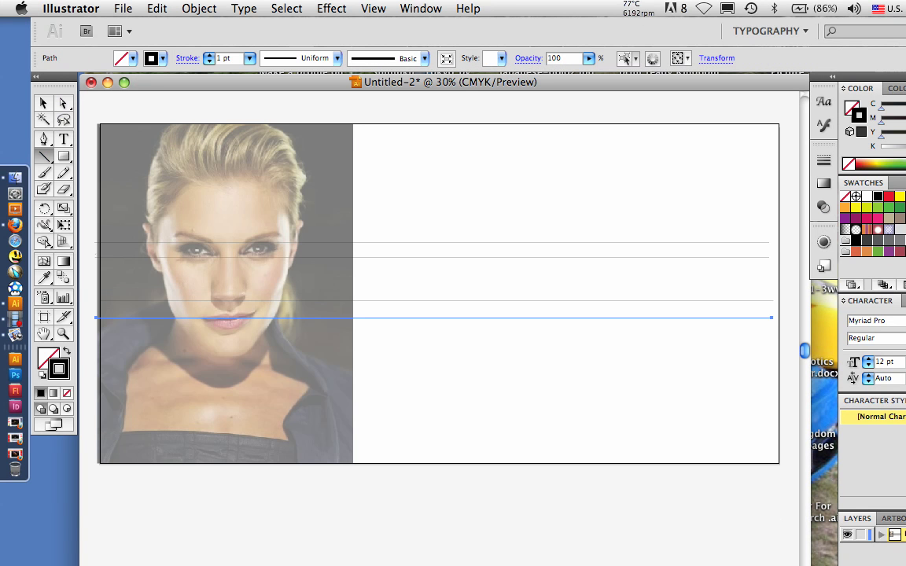
key("Up")
key("Up")
key("Up")
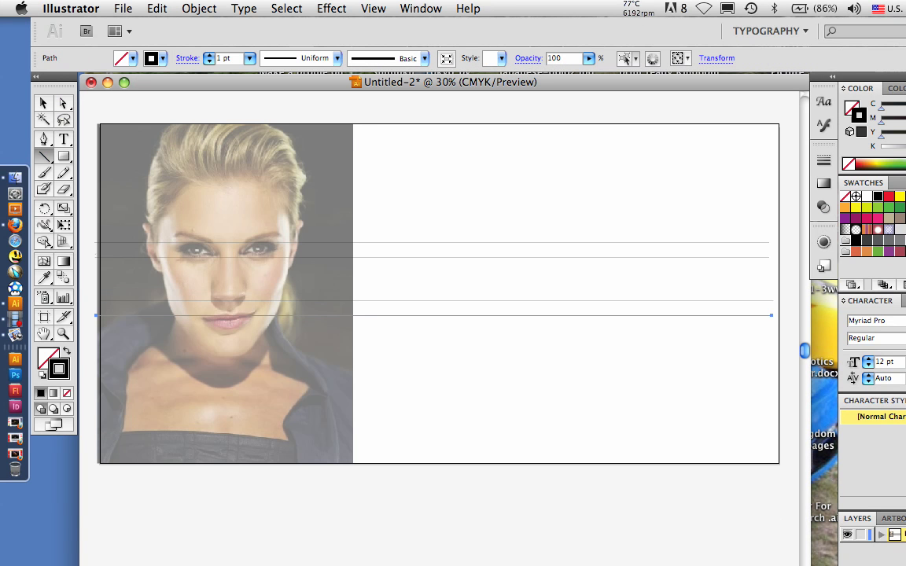
Copy and paste the mouth line, place the duplicate at the bottom of the chin and deselect it
left_click(156, 9)
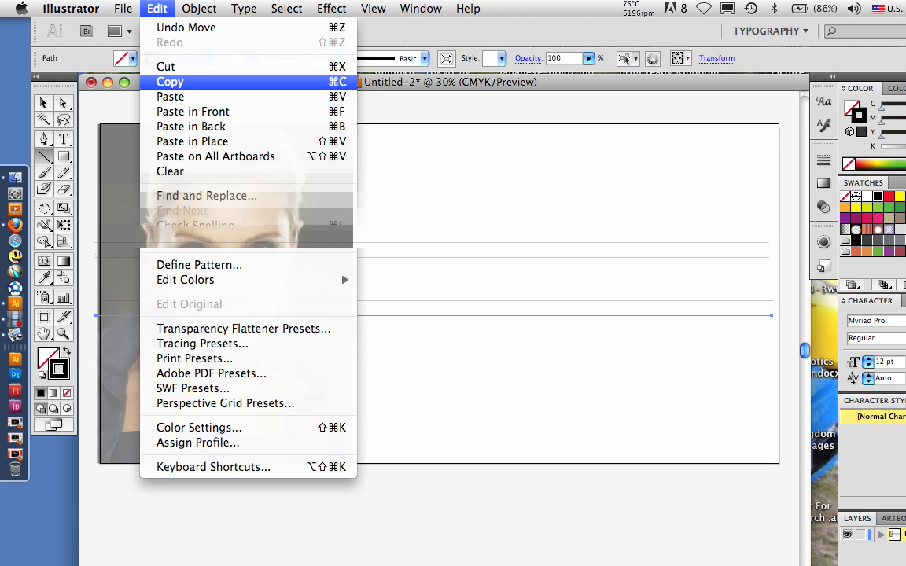
left_click(170, 82)
key("super+v")
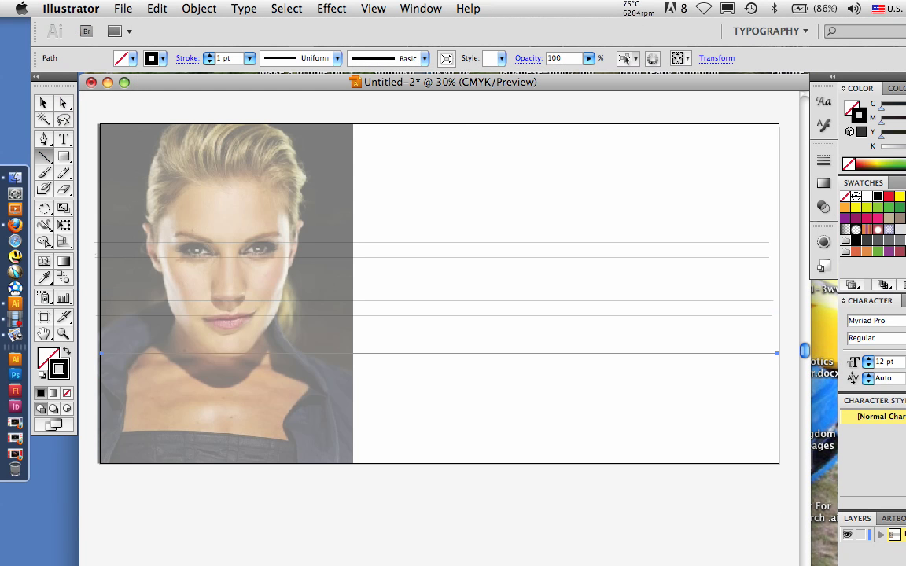
key("v")
key("super+shift+a")
left_click_drag(377, 315, 380, 358)
key("super+shift+a")
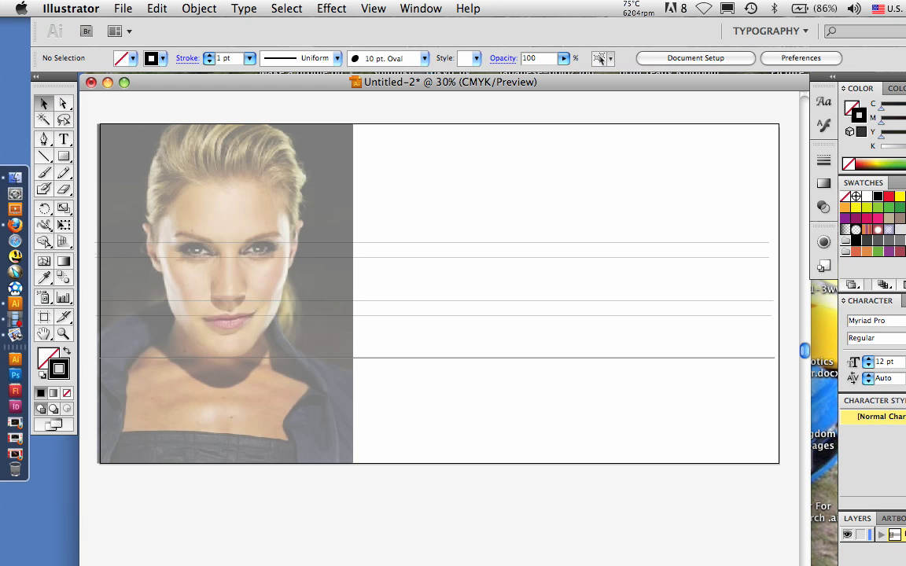
key("super+z")
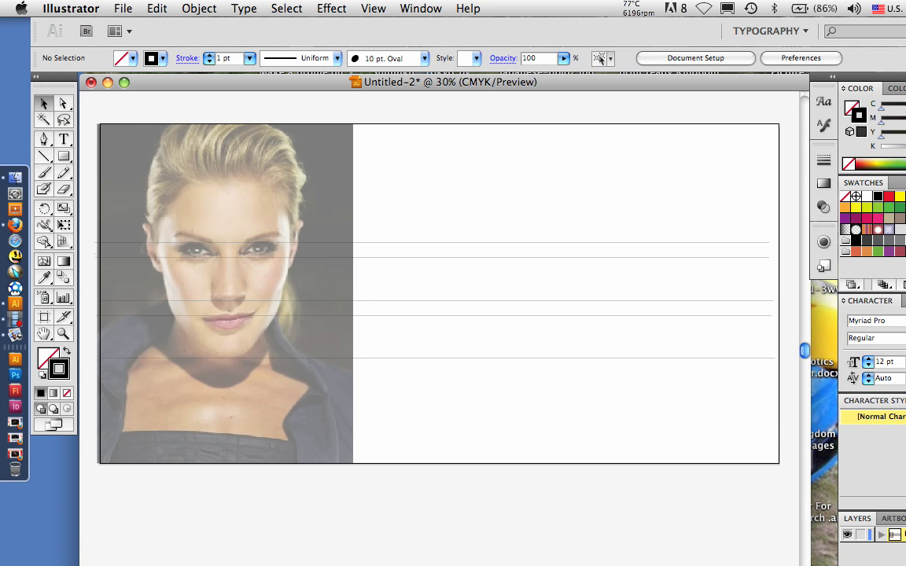
Draw a horizontal line across the artboard at the hairline and nudge it up slightly
key("backslash")
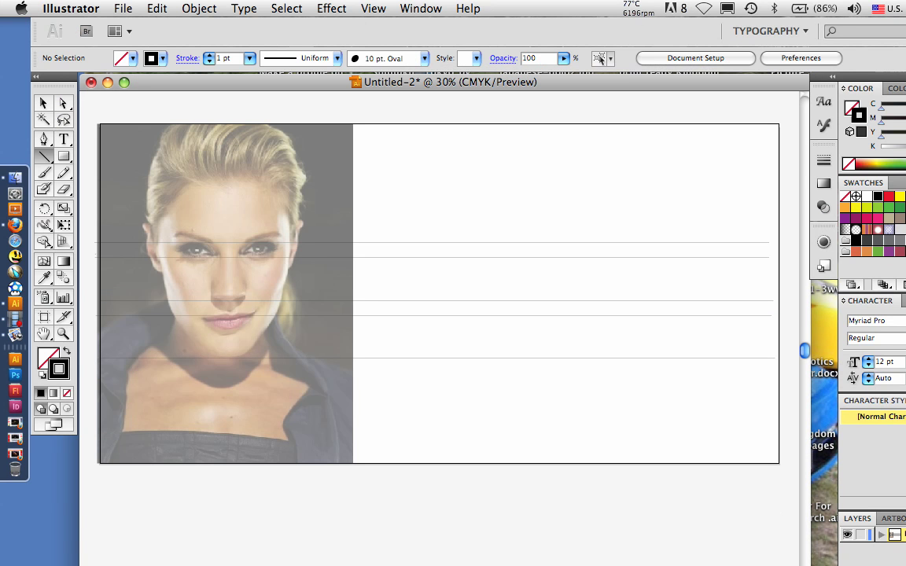
left_click_drag(94, 184, 770, 184)
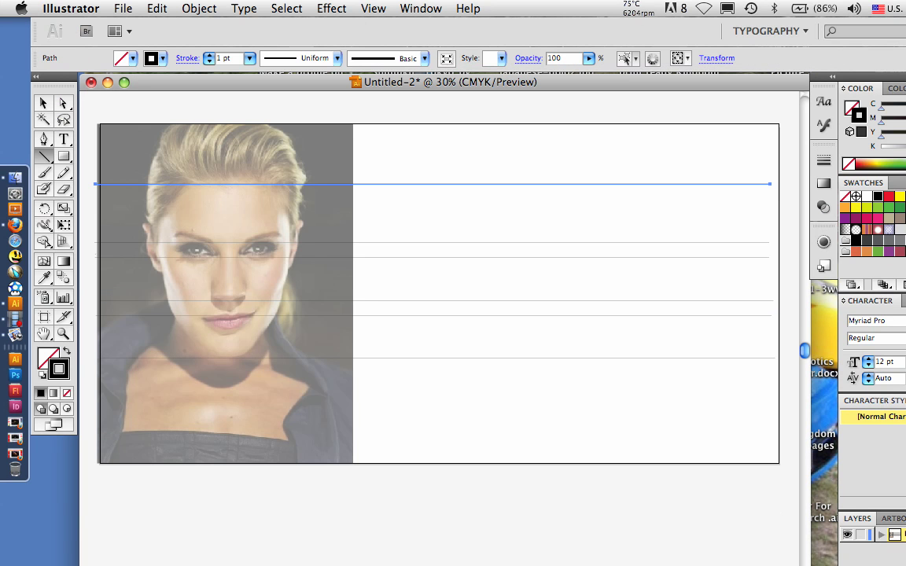
key("v")
key("Up")
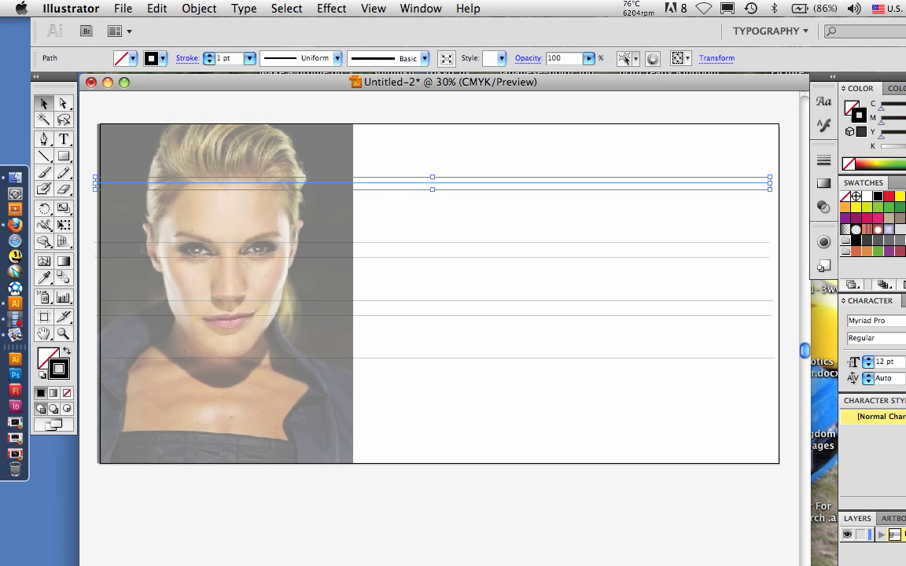
key("Up")
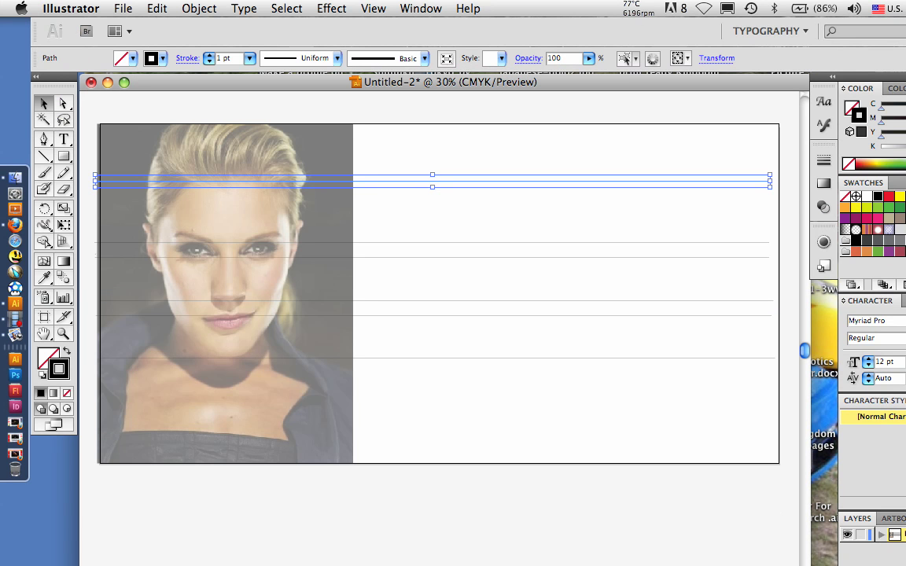
Fine-tune the hairline line's height in small nudges until it meets the top of the forehead, and deselect it
key("super+shift+a")
key("Down")
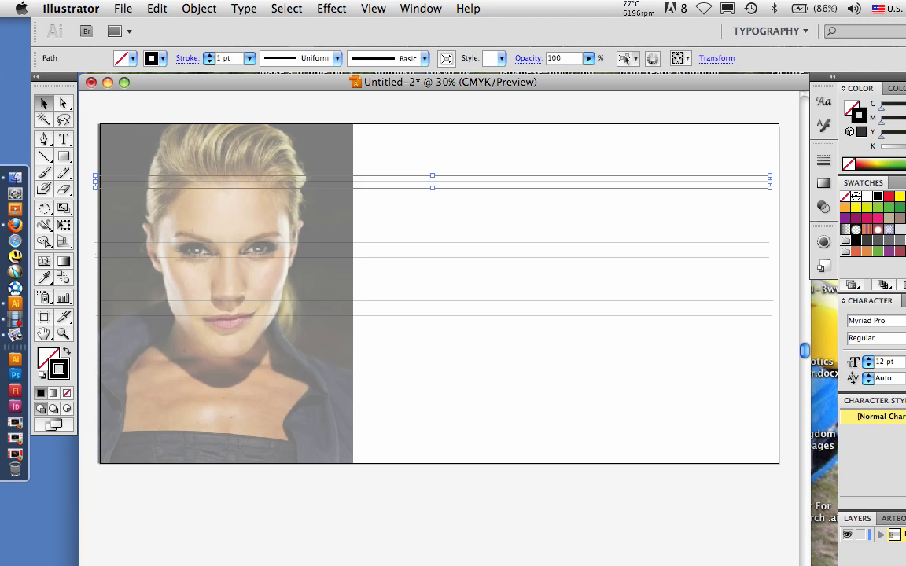
key("Down")
key("Down")
key("Down")
key("Down")
key("Down")
key("Down")
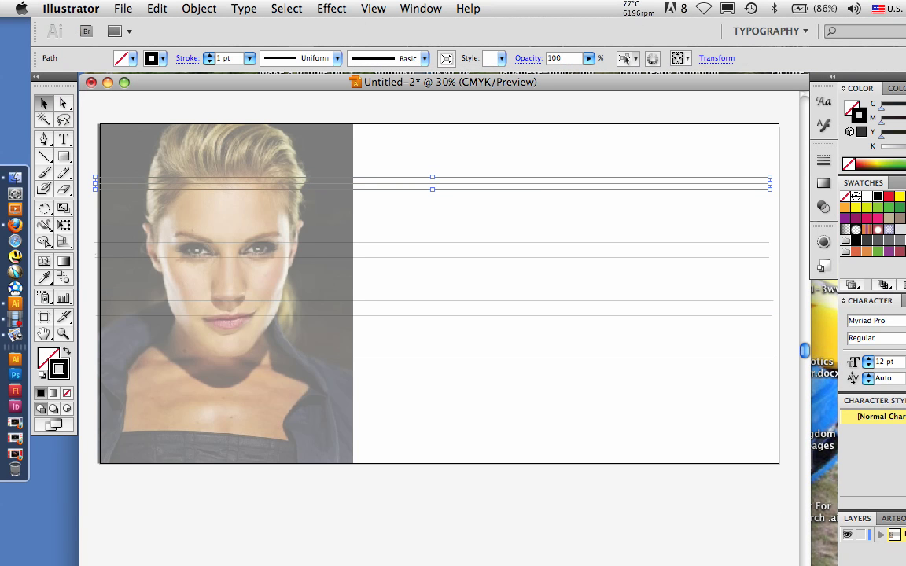
key("shift+Up")
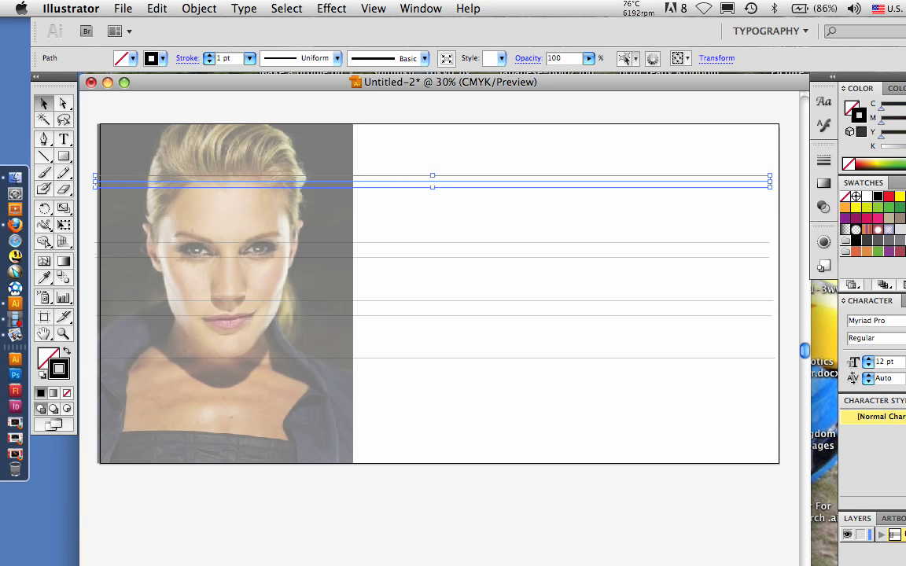
key("super+shift+a")
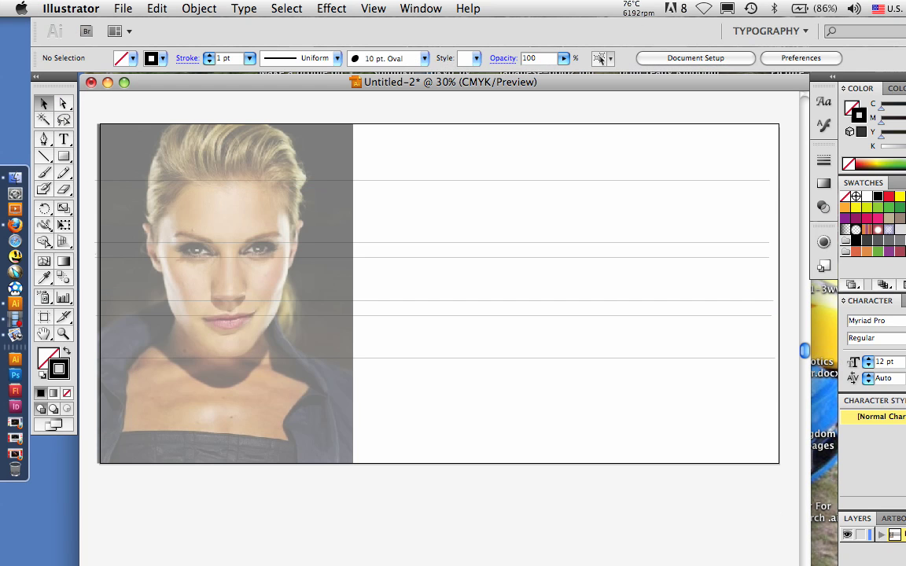
left_click(432, 180)
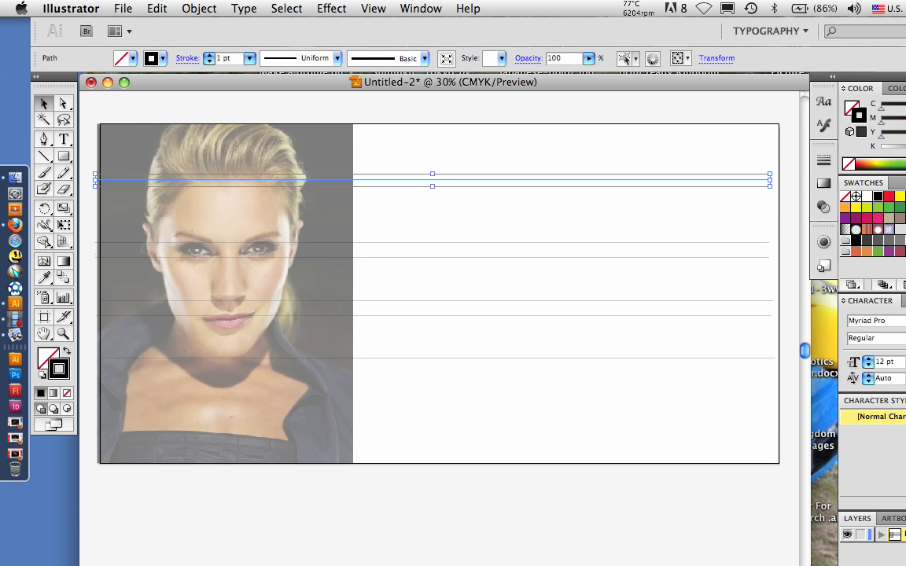
key("super+shift+a")
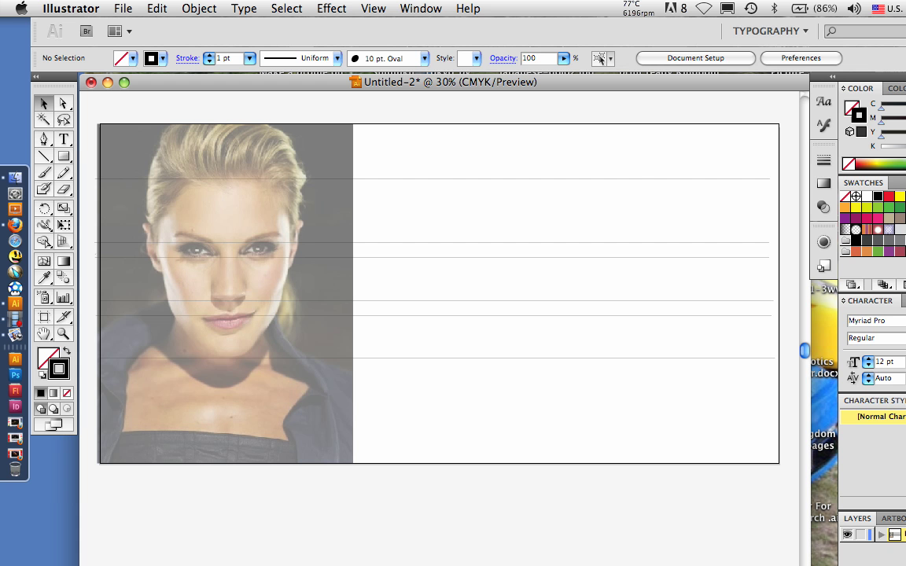
Draw a horizontal guide line across the artboard just below the eyes with the Line Segment tool and deselect it
key("backslash")
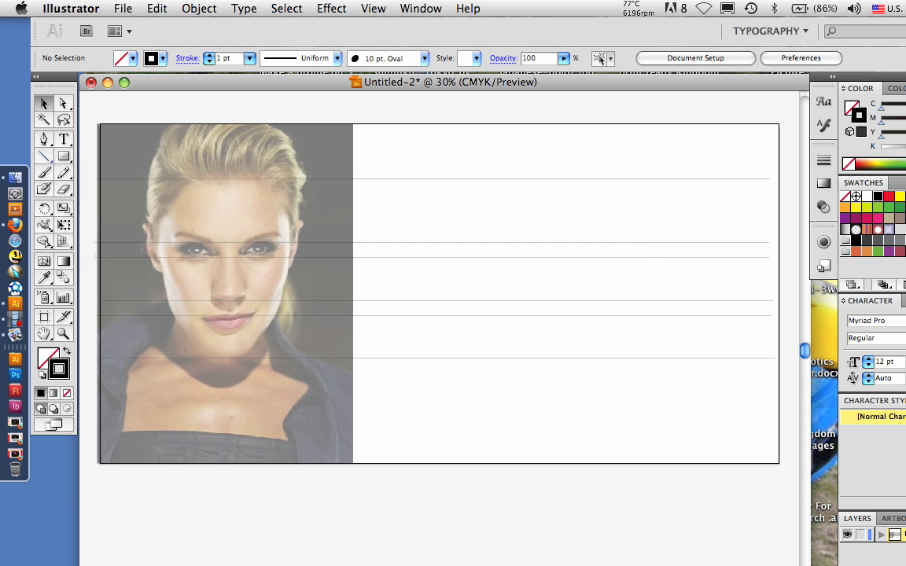
double_click(45, 156)
key("Escape")
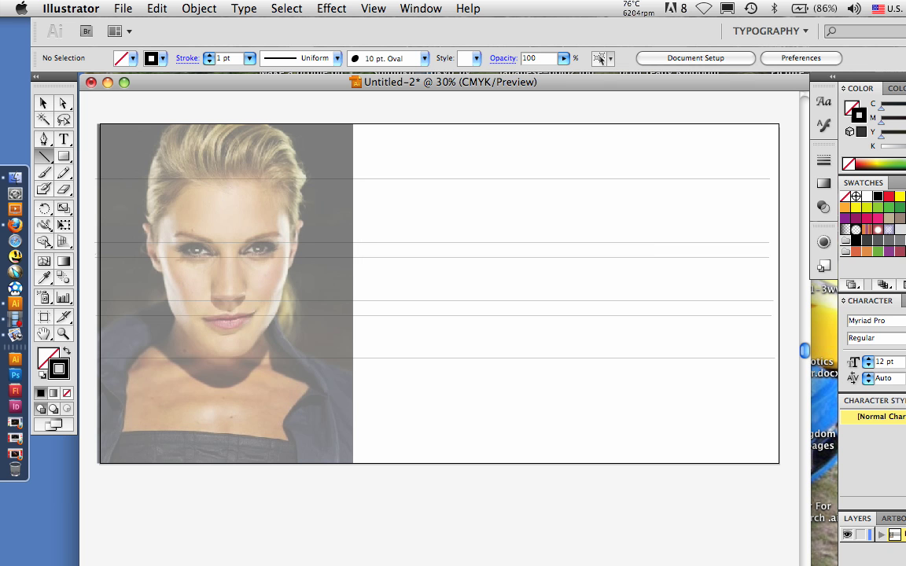
left_click_drag(95, 271, 769, 271)
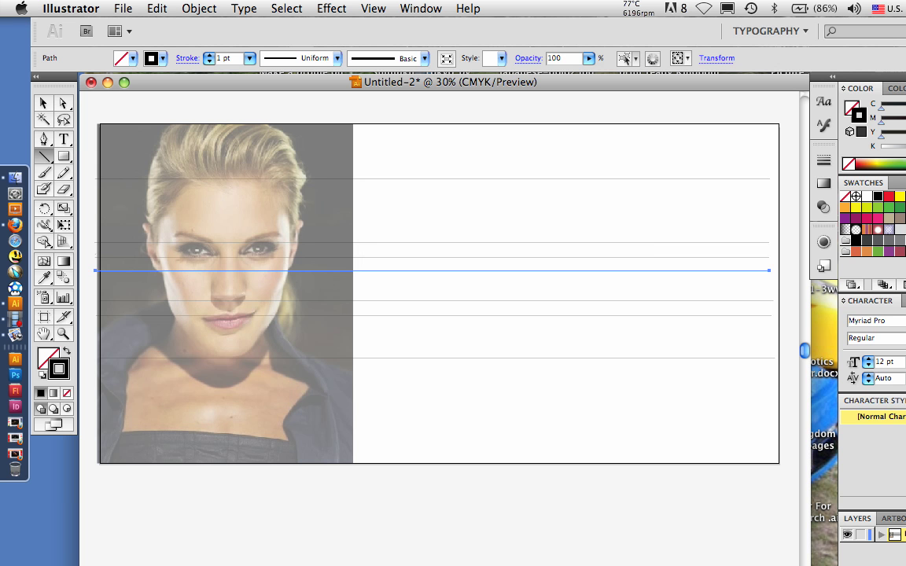
key("v")
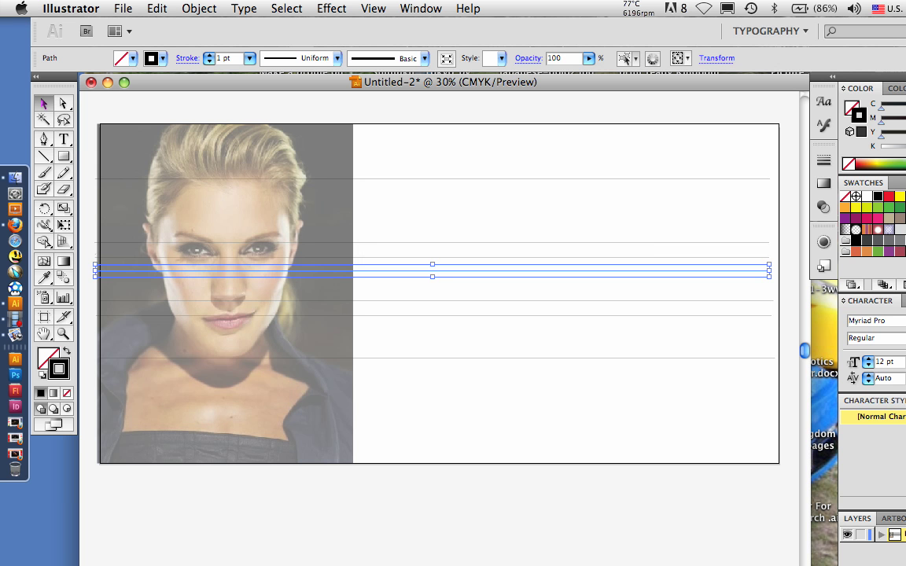
key("super+shift+a")
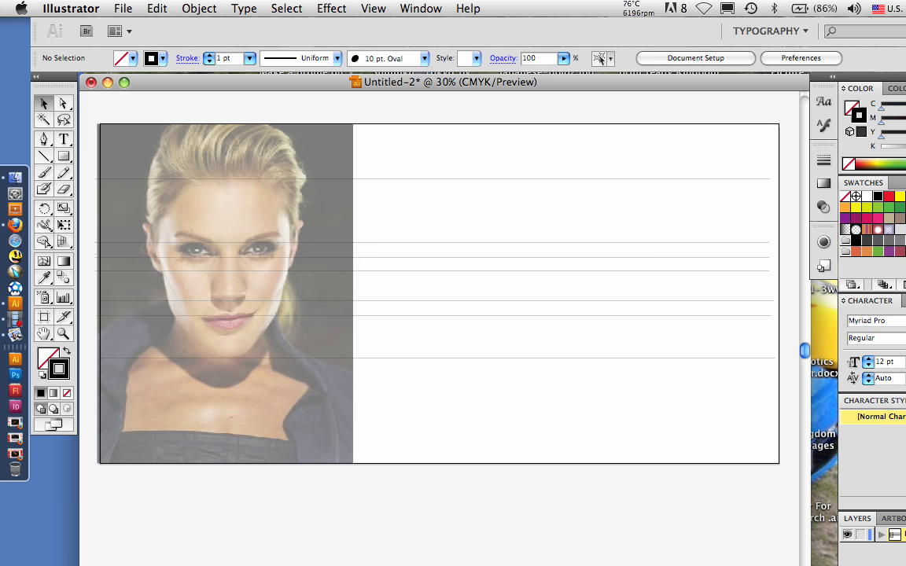
Draw a horizontal guide line across the artboard just below the lower lip, fine-tune its height and deselect it
key("backslash")
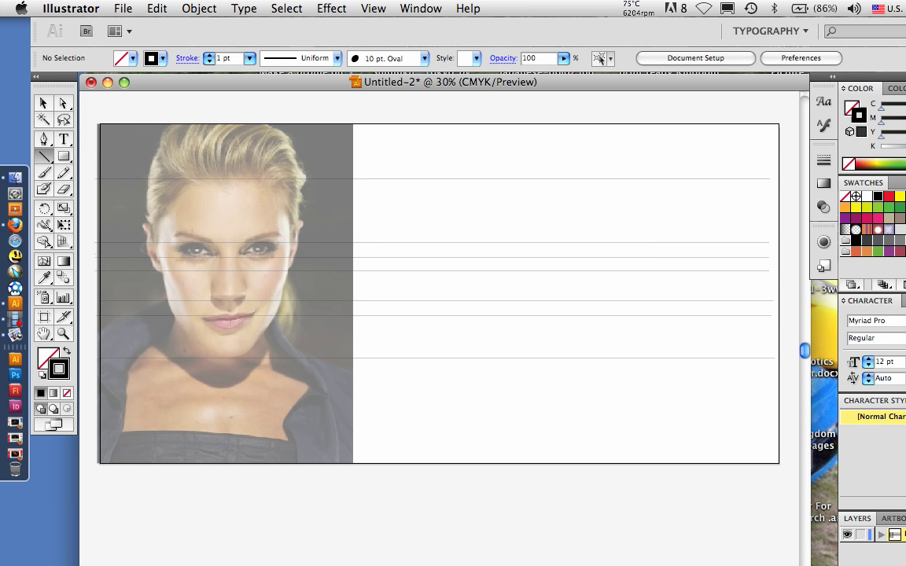
left_click_drag(99, 329, 771, 328)
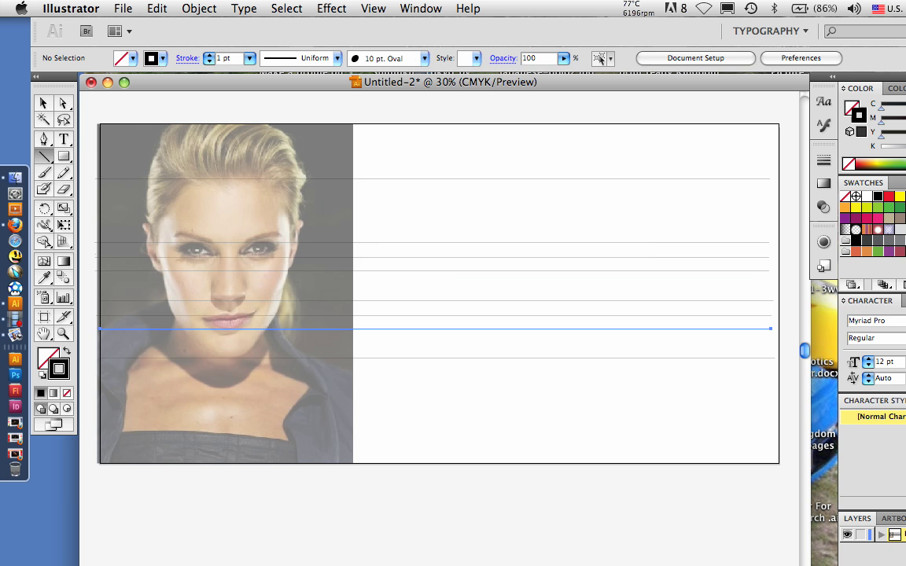
key("v")
key("super+shift+a")
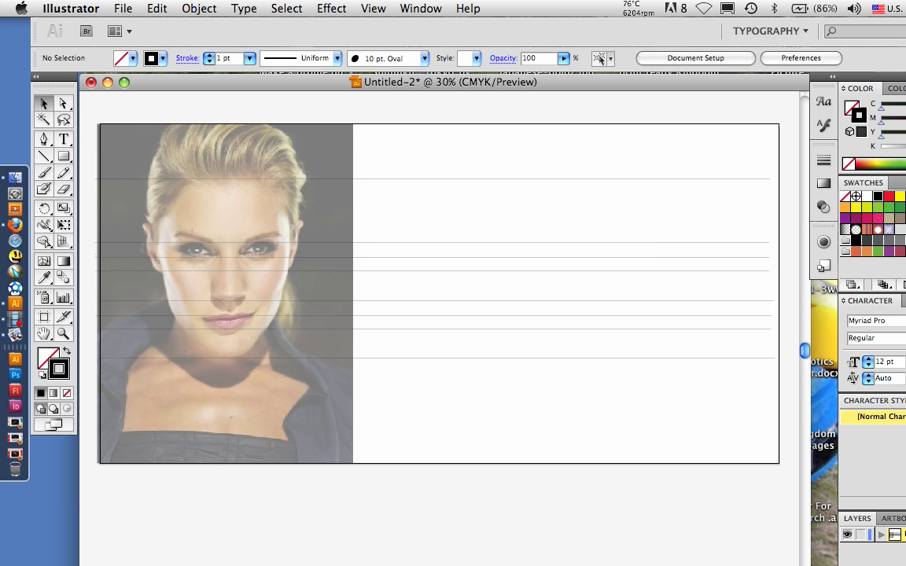
left_click_drag(504, 329, 503, 322)
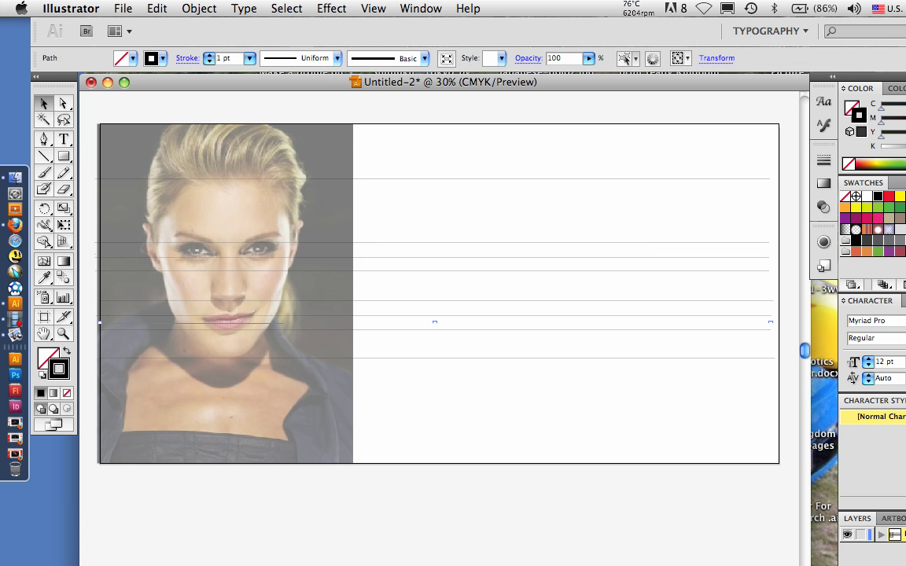
key("super+shift+a")
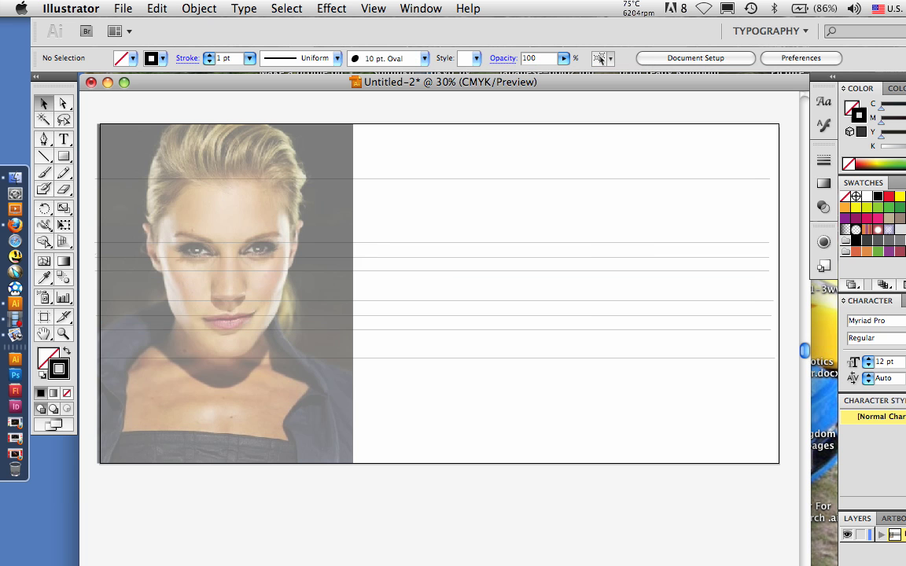
Set the stroke colour to blue-violet #4B3FE0 and make a short diagonal test stroke below the artboard
double_click(59, 369)
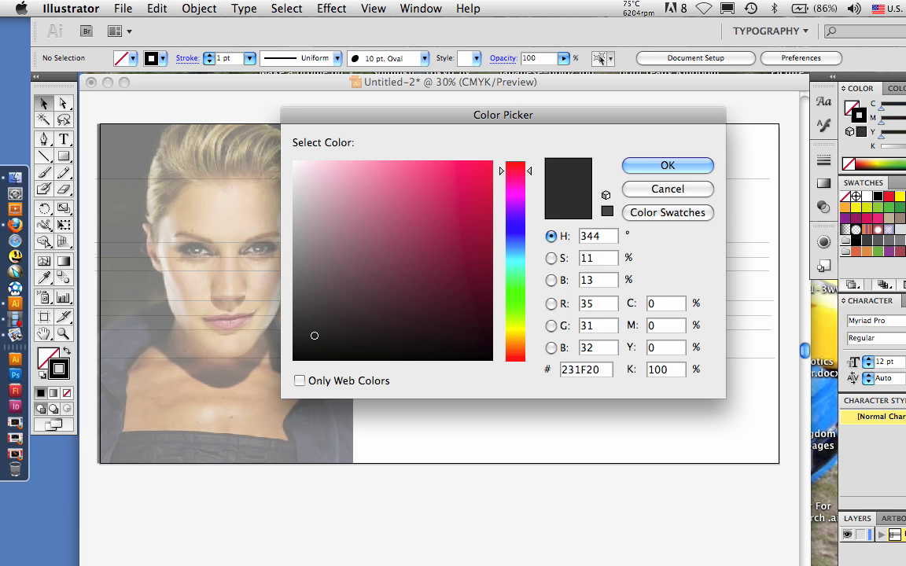
left_click(461, 256)
left_click(515, 225)
left_click(387, 184)
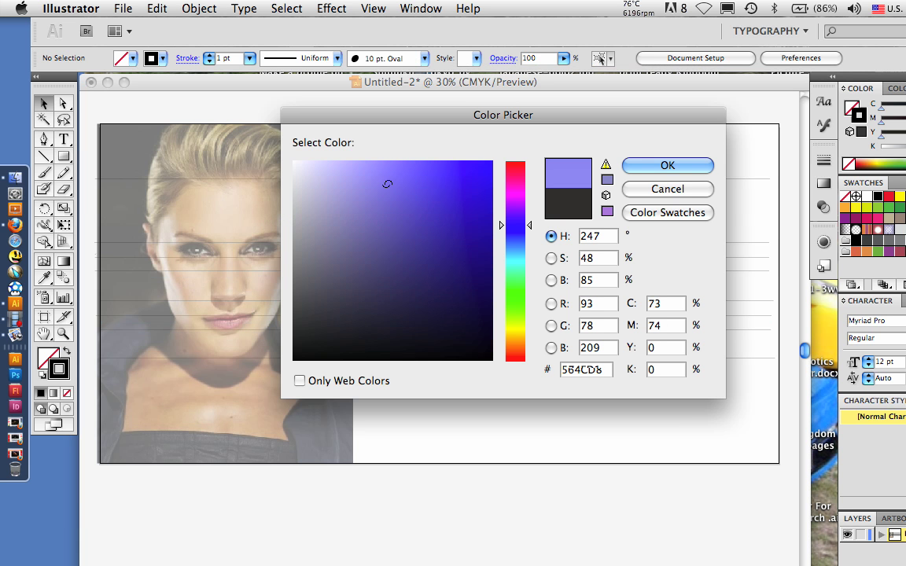
left_click(436, 185)
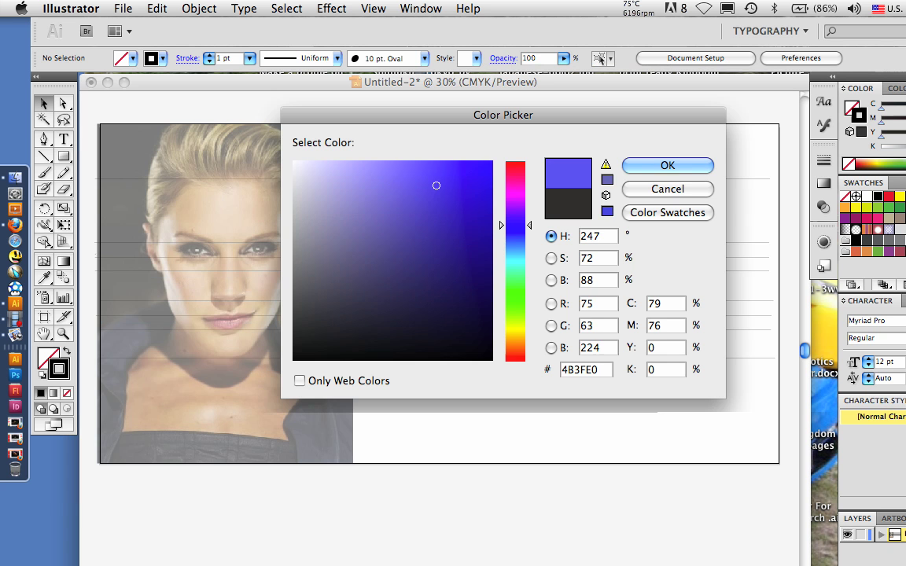
left_click(667, 166)
left_click_drag(187, 518, 229, 565)
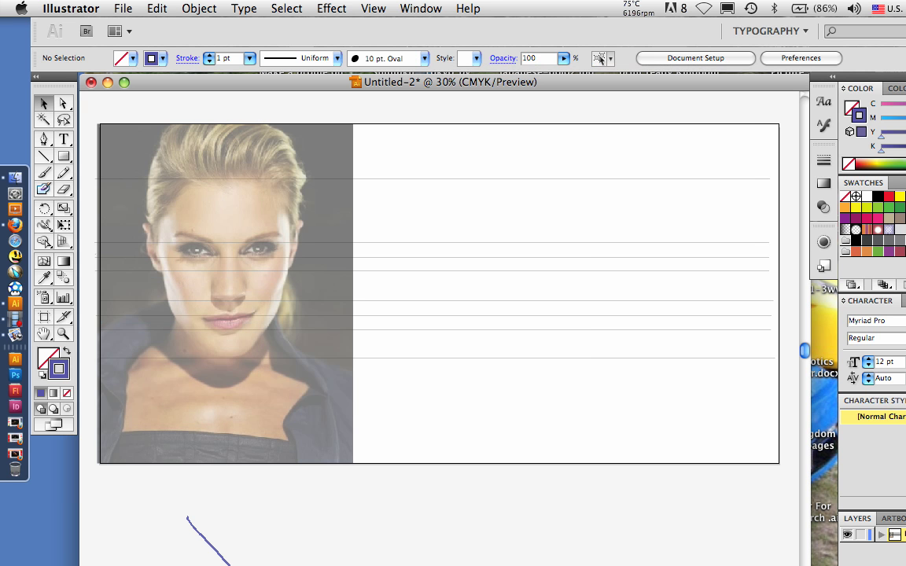
Sketch a rough circle for the skull on the blank artboard area with the Paintbrush, from above the hairline guide to the upper-lip guide
key("b")
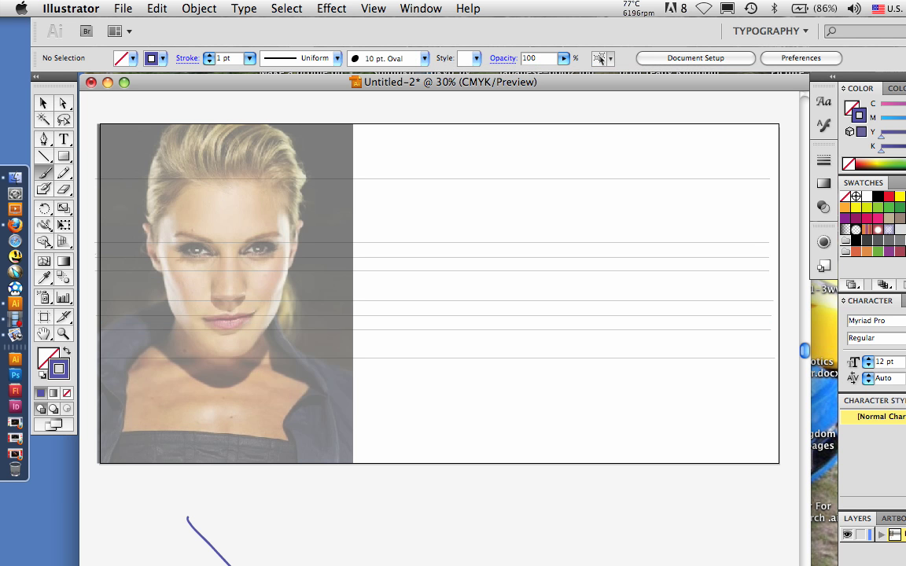
left_click_drag(489, 303, 582, 299)
left_click_drag(515, 312, 459, 254)
left_click_drag(461, 223, 508, 303)
left_click_drag(461, 240, 527, 309)
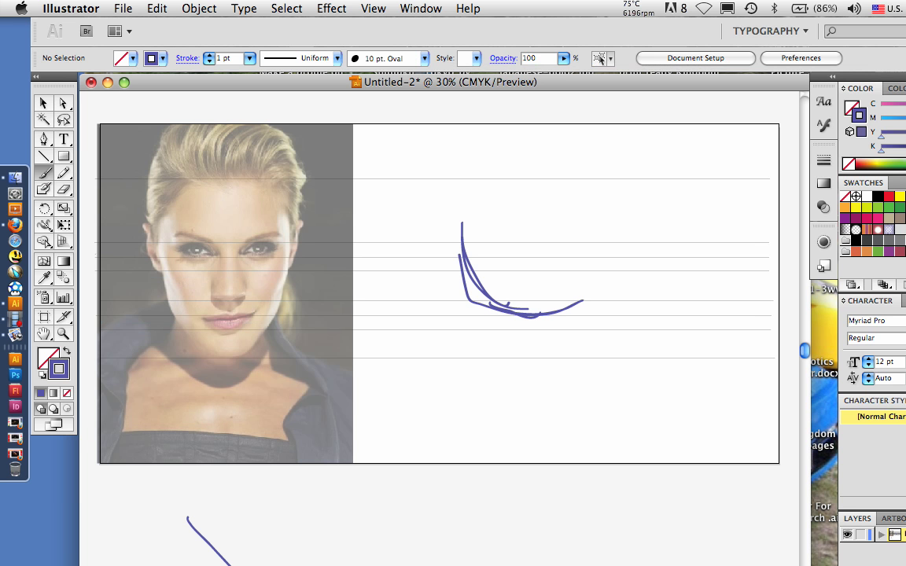
left_click_drag(597, 197, 542, 313)
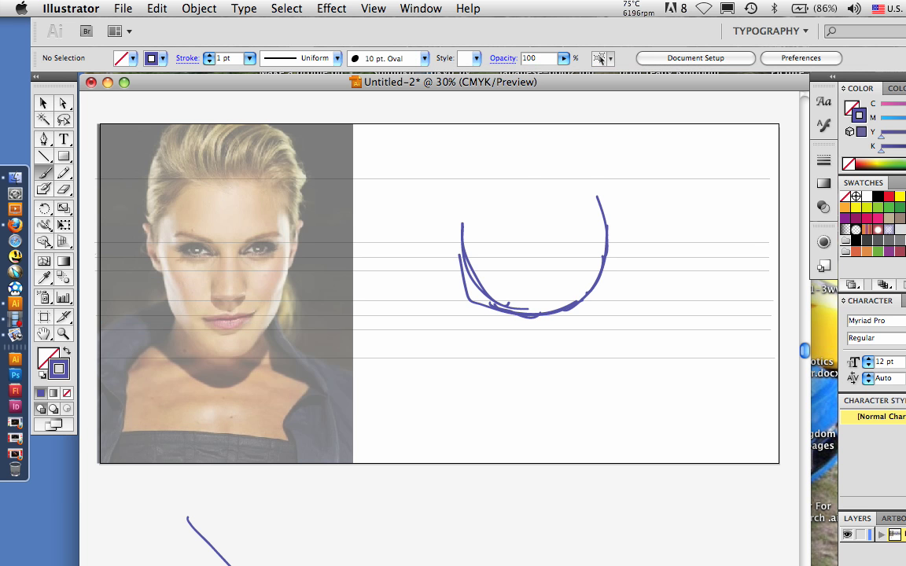
left_click_drag(523, 180, 606, 228)
left_click_drag(487, 187, 464, 253)
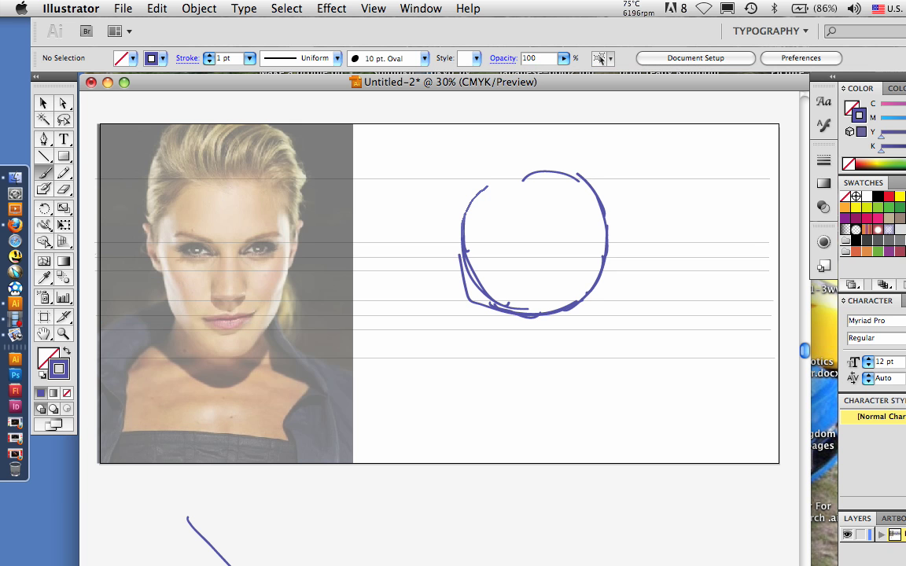
left_click_drag(464, 216, 560, 169)
left_click_drag(470, 192, 560, 167)
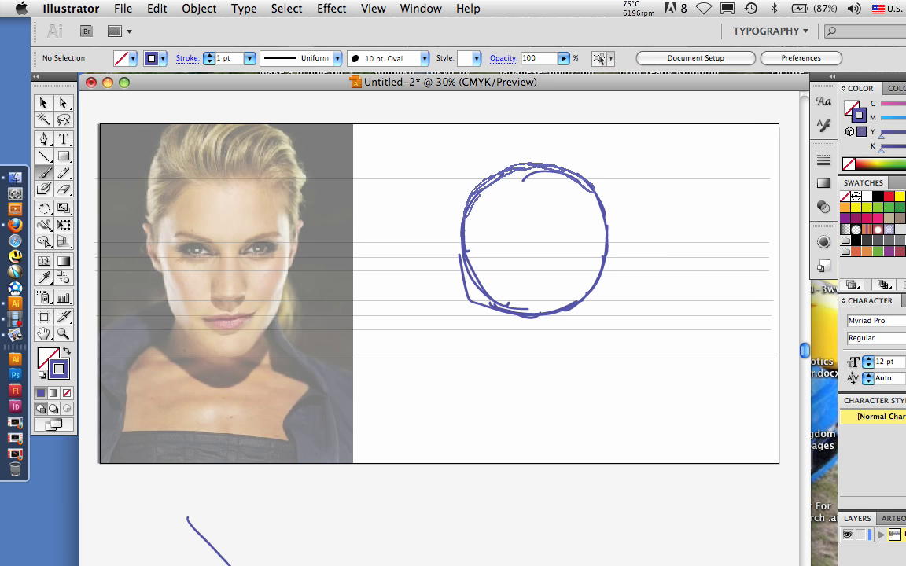
left_click_drag(585, 290, 573, 301)
left_click_drag(557, 161, 567, 307)
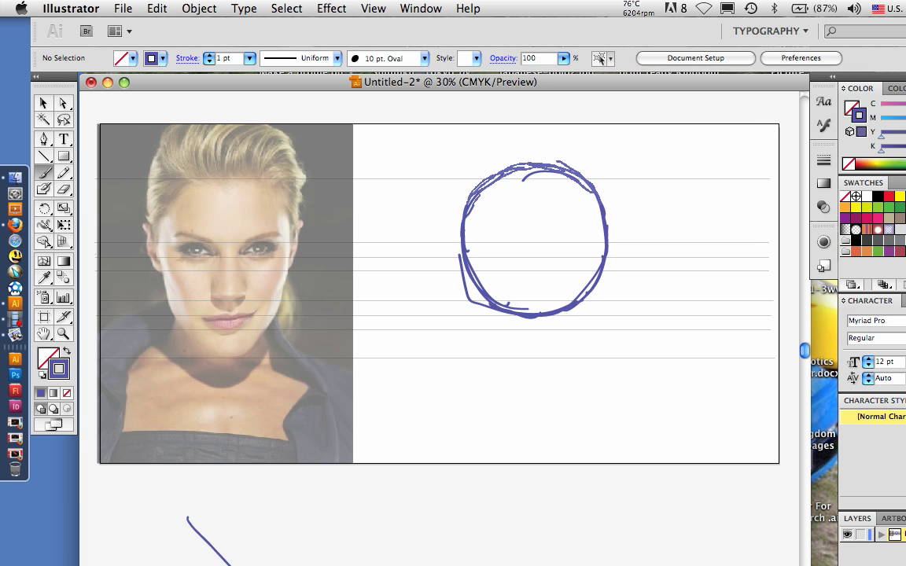
Paint a vertical centre line from the top of the circle down to the chin guide, with a short horizontal chin mark
left_click_drag(532, 171, 536, 211)
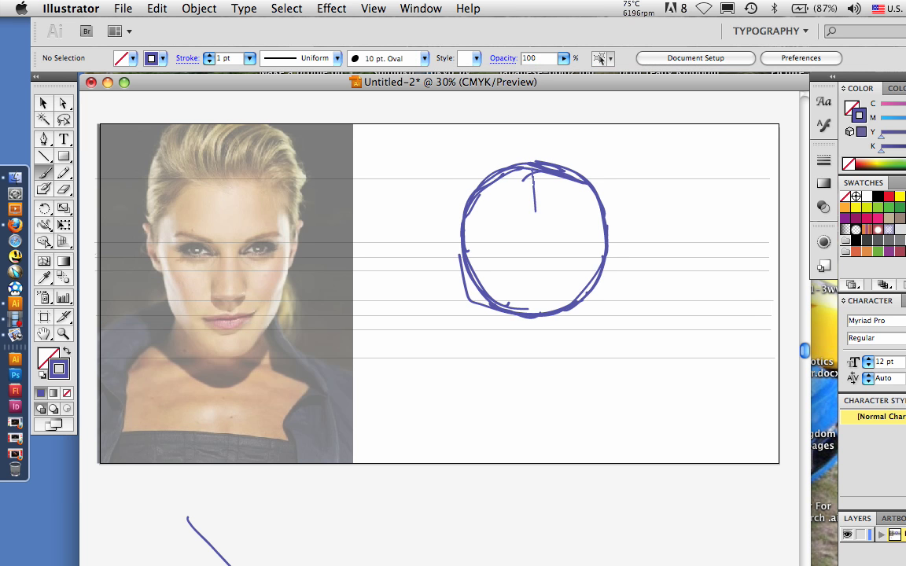
left_click_drag(536, 167, 543, 348)
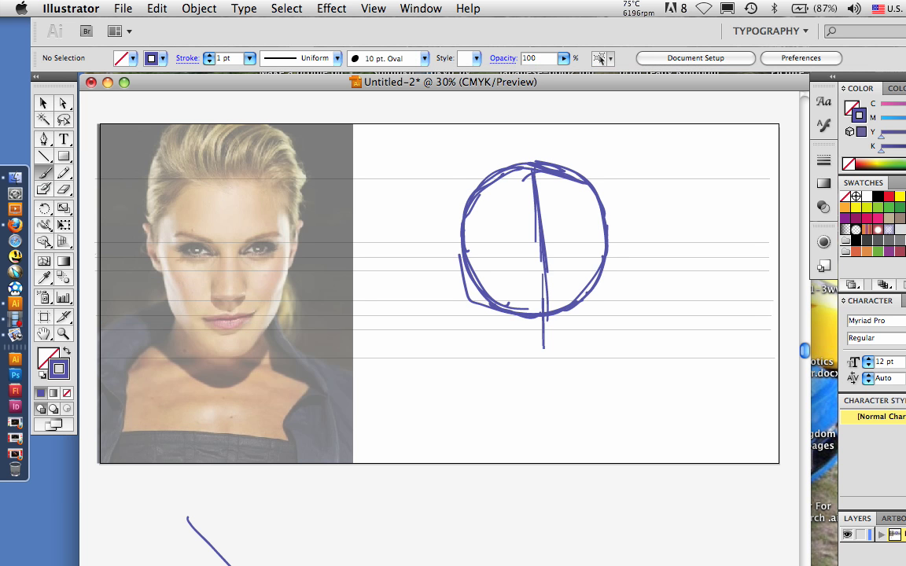
left_click_drag(542, 227, 544, 373)
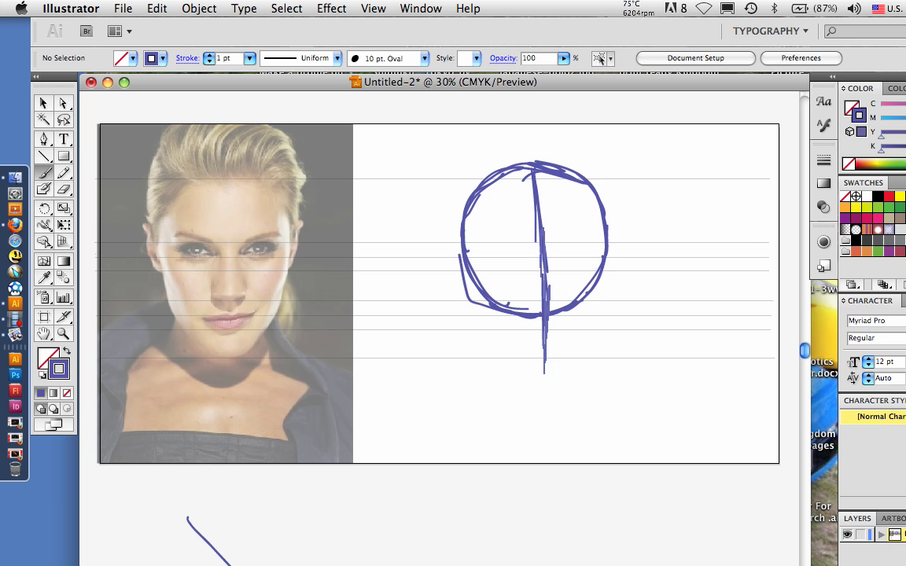
mouse_move(535, 167)
left_mouse_down()
mouse_move(546, 362)
mouse_move(567, 362)
left_mouse_up()
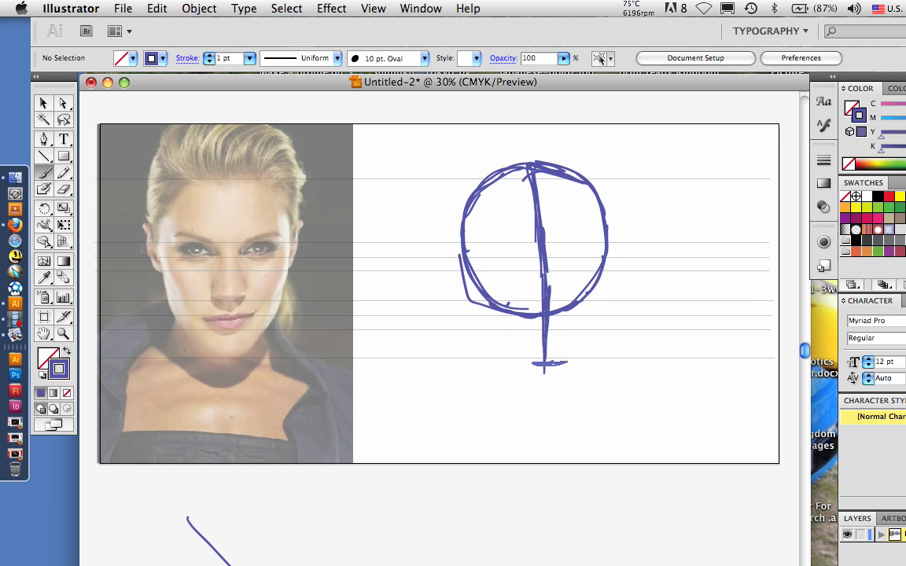
Sketch both sides of the jaw from the chin mark up to the circle and reinforce the left side of the face
left_click_drag(502, 341, 542, 366)
mouse_move(477, 318)
left_mouse_down()
mouse_move(541, 367)
mouse_move(595, 318)
mouse_move(606, 236)
left_mouse_up()
left_click_drag(570, 353, 607, 253)
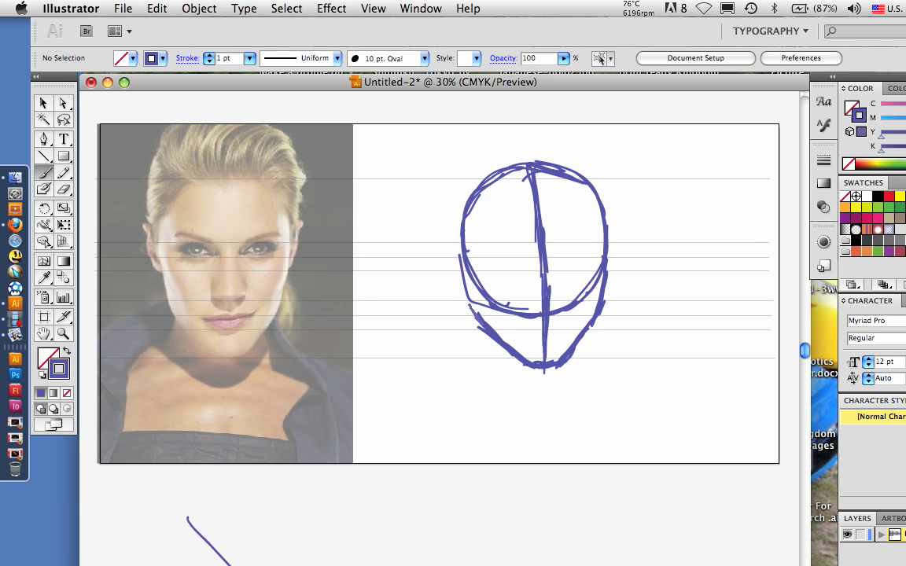
left_click_drag(460, 273, 472, 314)
left_click_drag(456, 223, 461, 273)
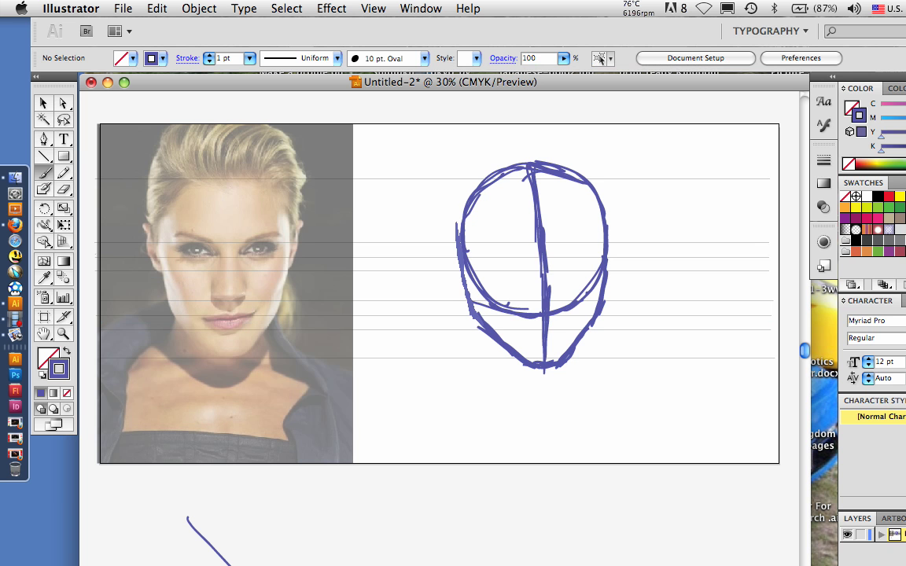
Sketch a slightly larger cranium outline over the top of the circle and thicken the right side of the head
left_click_drag(501, 161, 457, 236)
left_click_drag(470, 179, 596, 195)
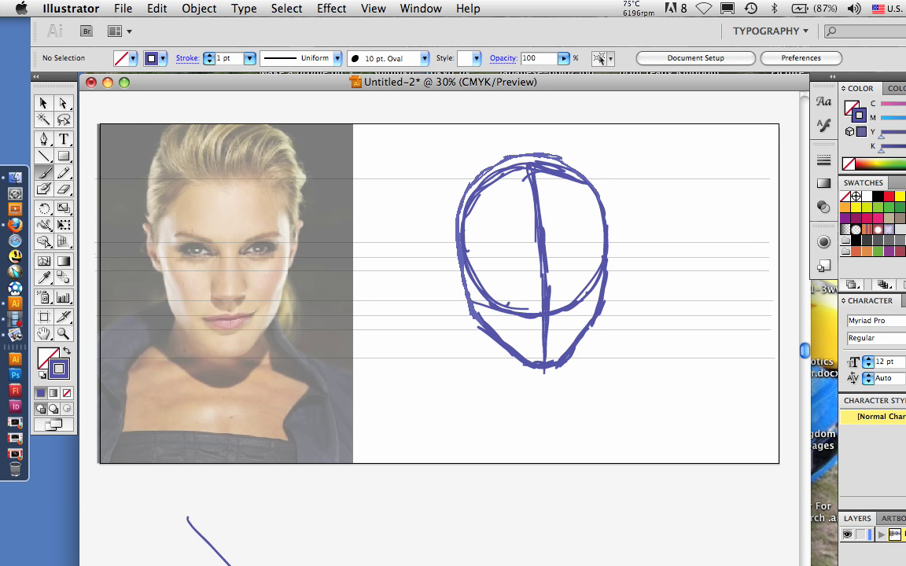
left_click_drag(529, 162, 601, 201)
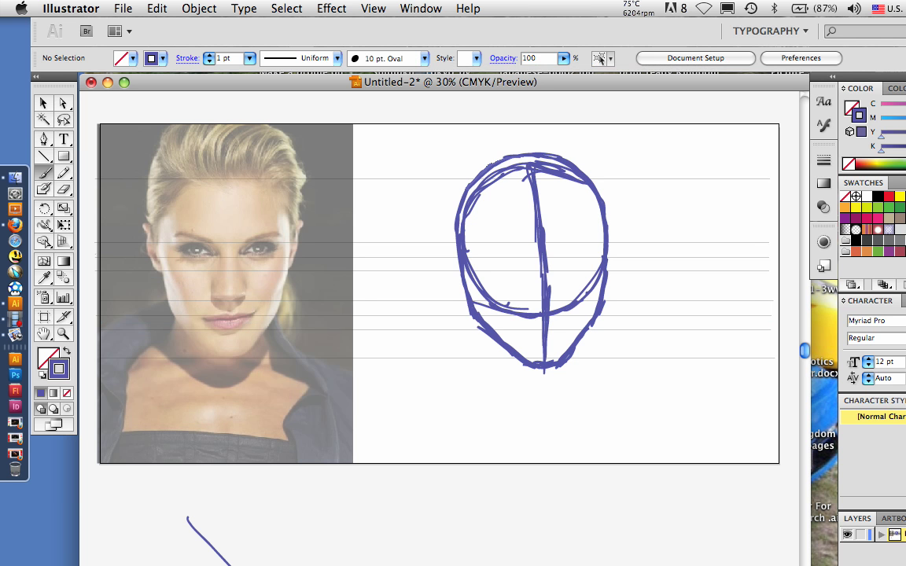
left_click_drag(589, 180, 607, 236)
left_click_drag(604, 201, 605, 266)
Draw a vertical line over the photo from the forehead to below the artboard and nudge it right along the nose's right side
key("backslash")
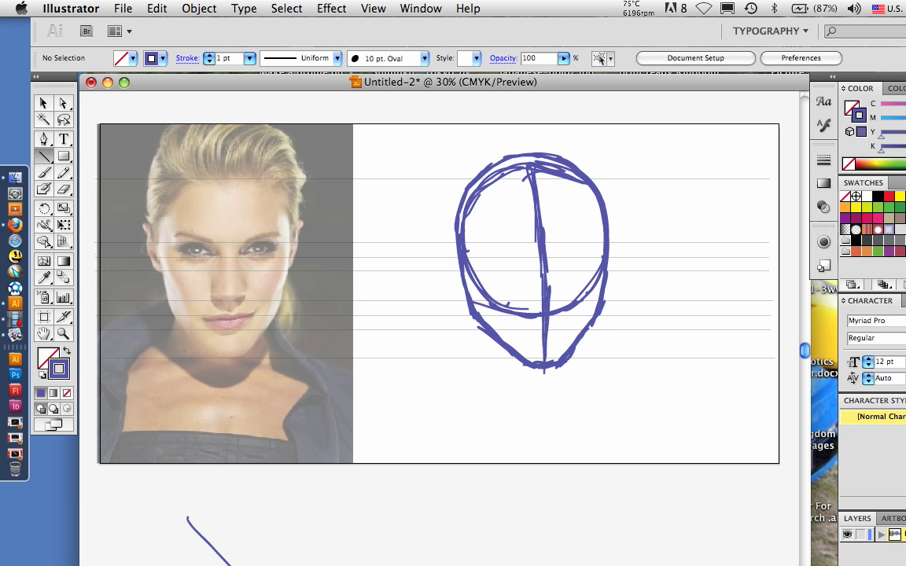
left_click_drag(236, 205, 236, 491)
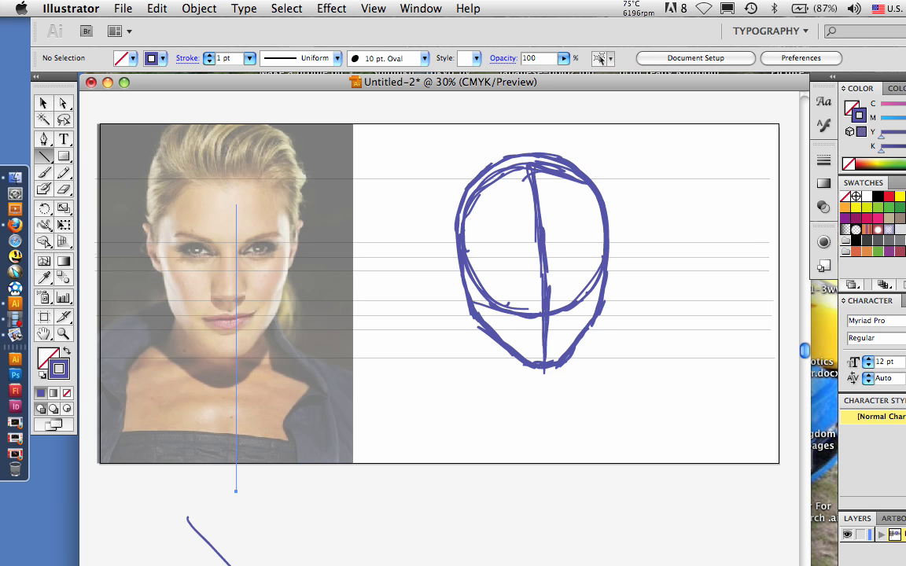
key("v")
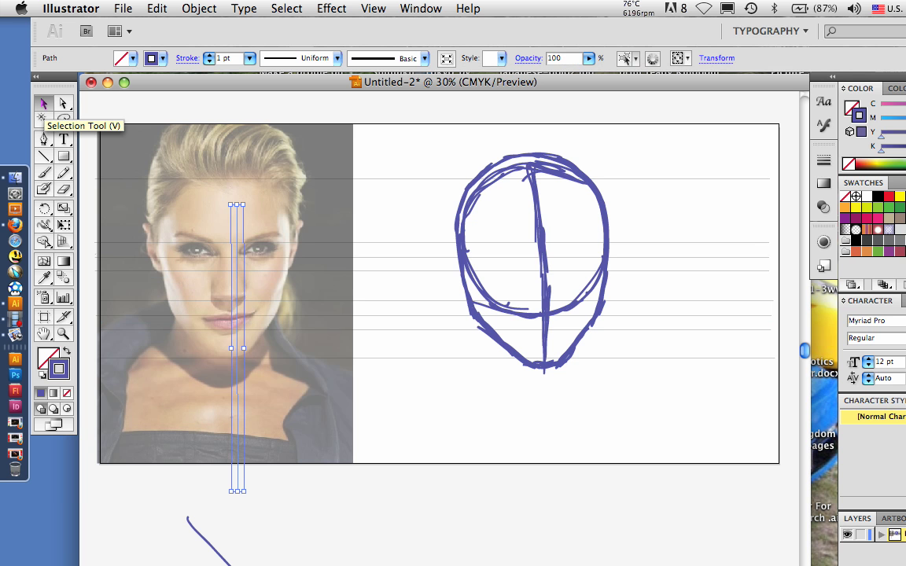
key("shift+Right")
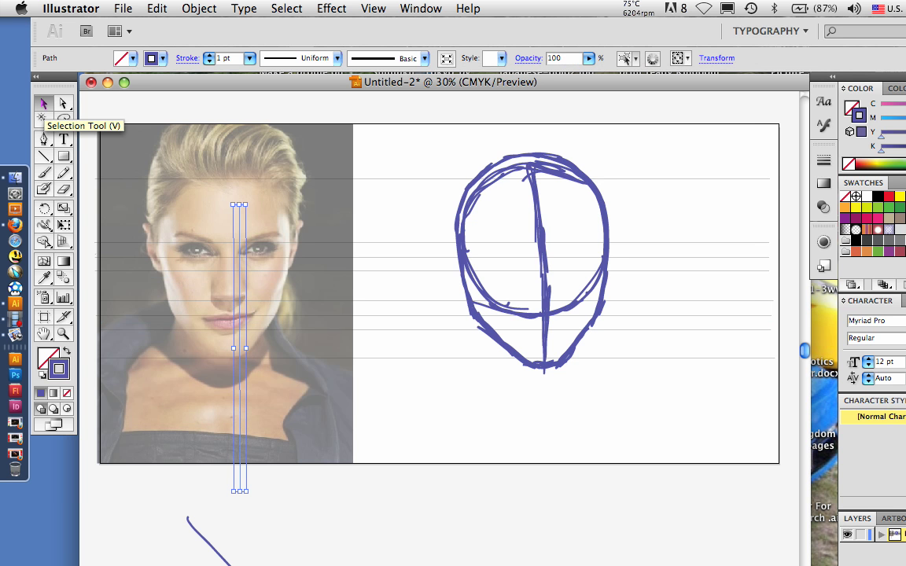
key("shift+Right")
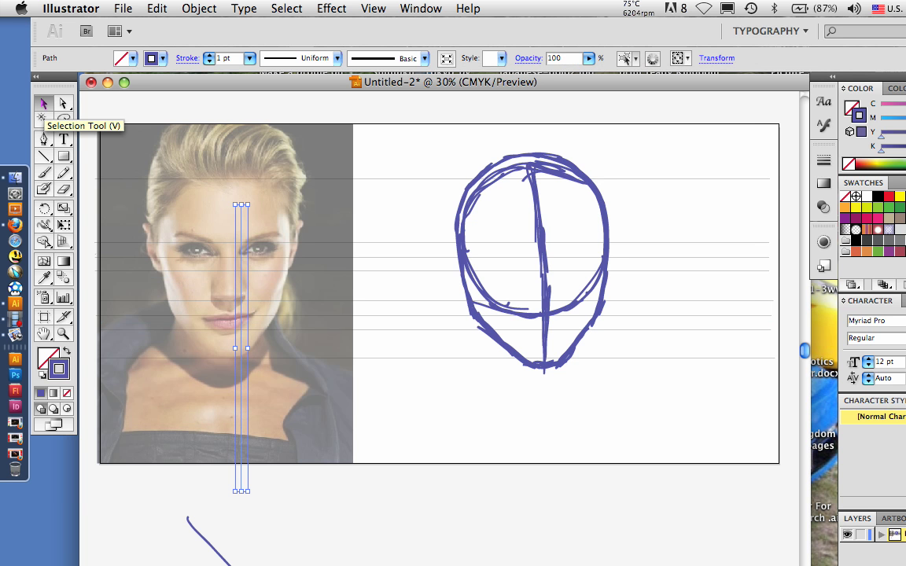
key("super+shift+a")
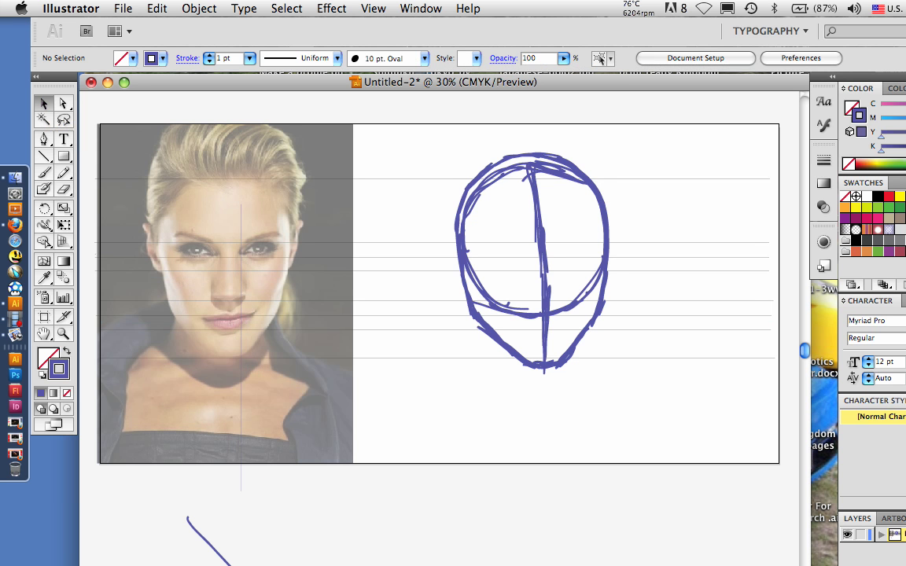
Match the vertical line's stroke to the thin black horizontal guides with the Eyedropper
left_click(241, 348)
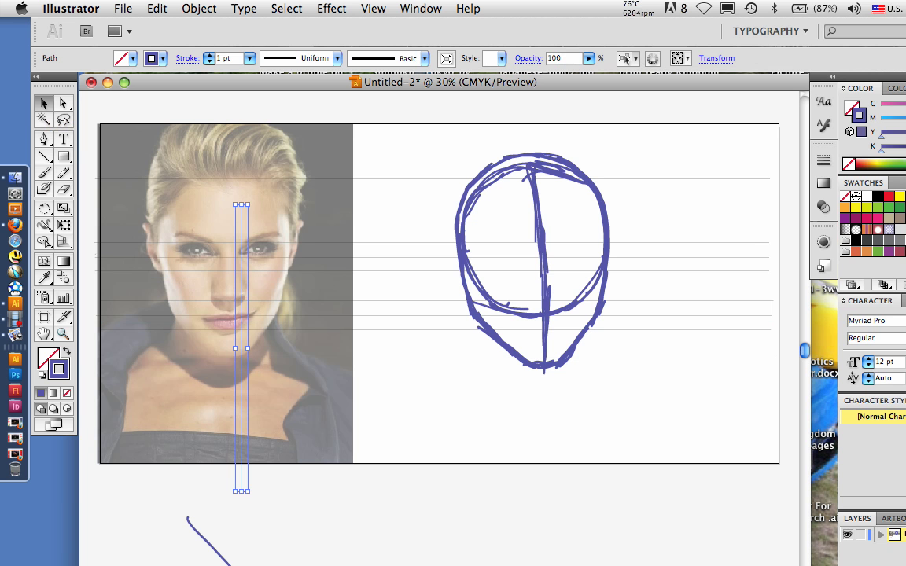
key("i")
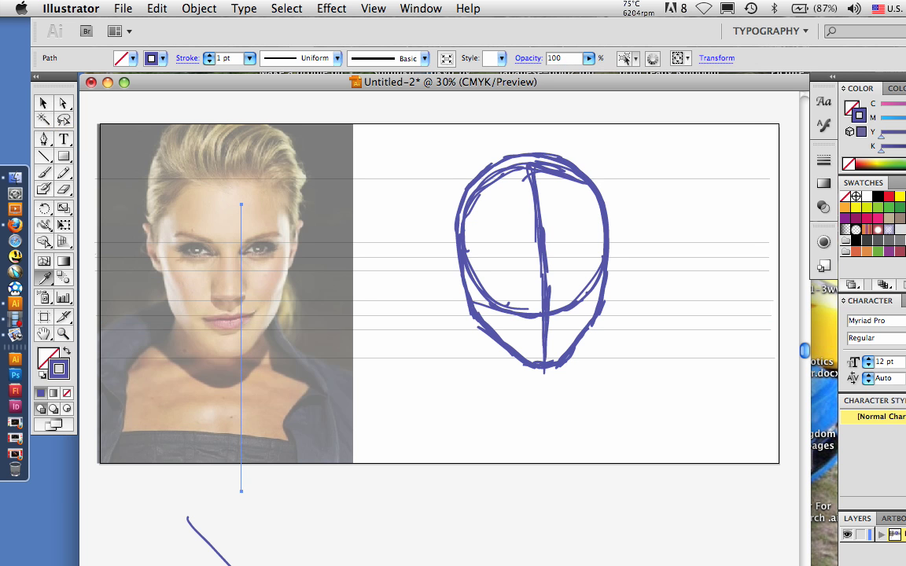
left_click(259, 359)
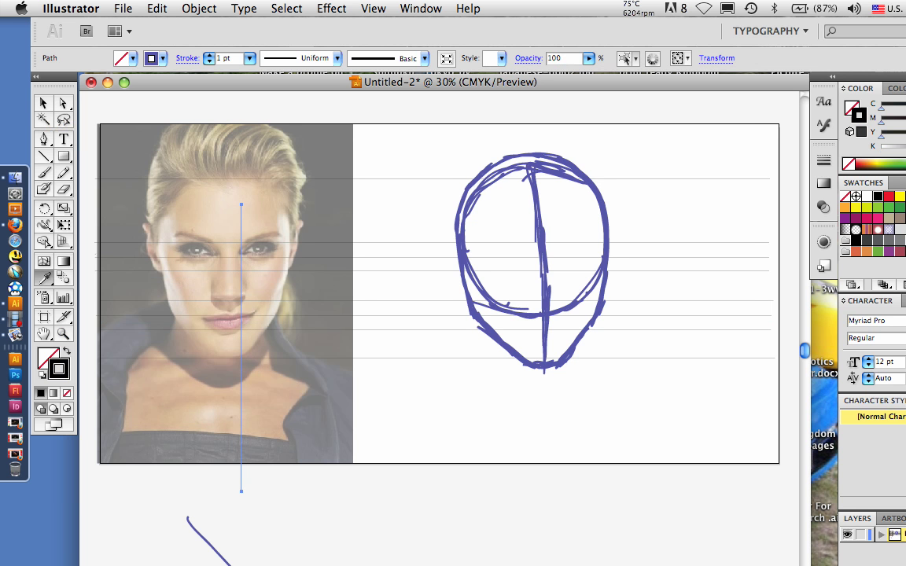
key("v")
left_click(124, 109)
left_click(138, 157)
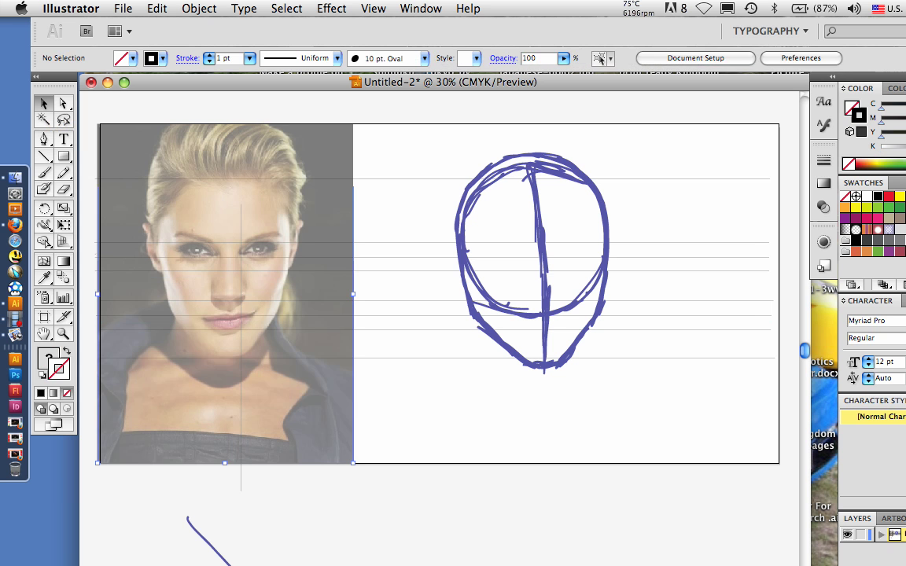
Undo back through the Eyedropper change on the vertical line and redo it
left_click(157, 9)
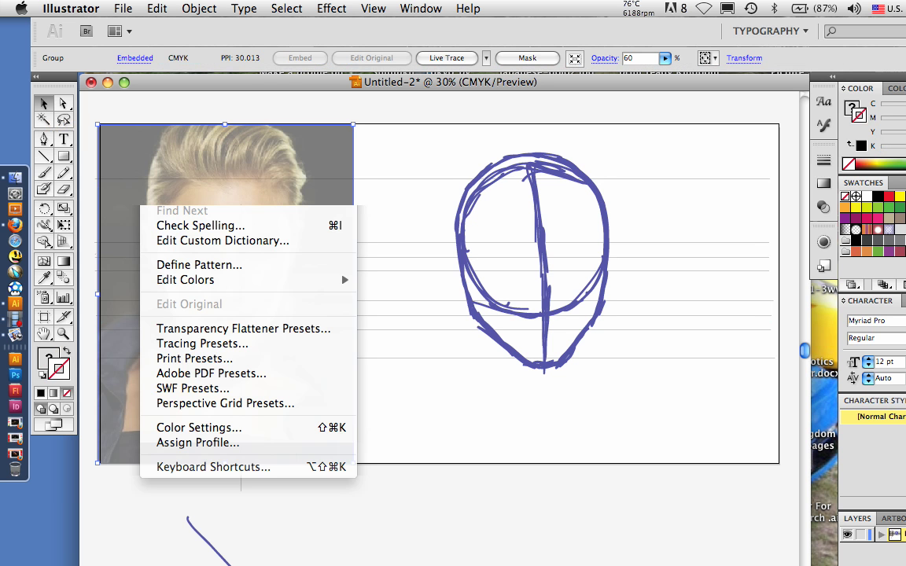
left_click(241, 308)
key("Delete")
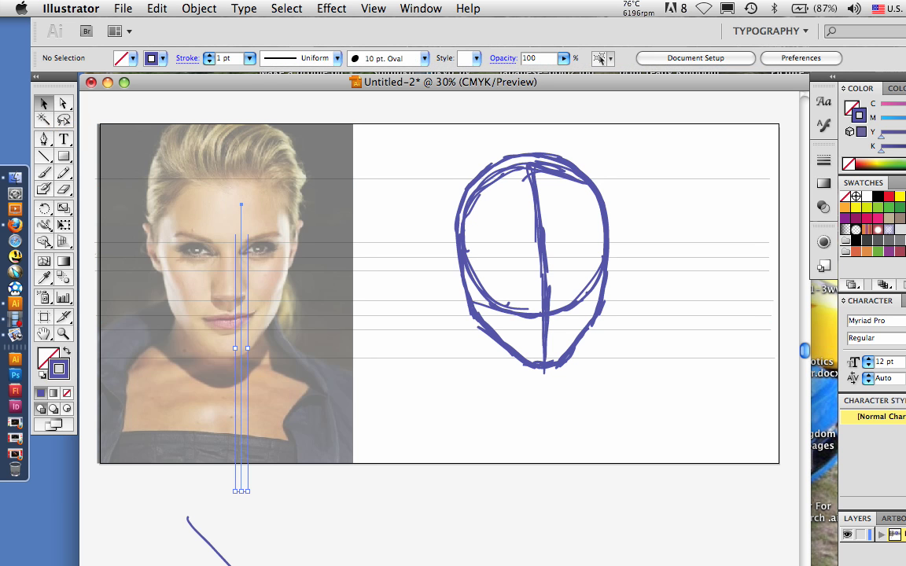
key("super+z")
left_click(156, 9)
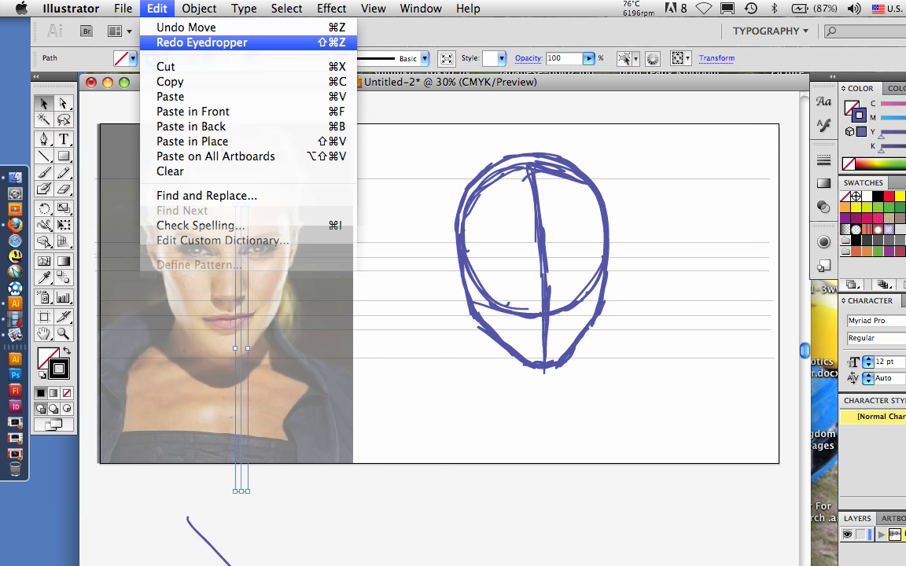
left_click(201, 43)
Place a copy of the vertical guide at the left eye's inner corner and stretch it above the photo's upper edge
left_click(157, 8)
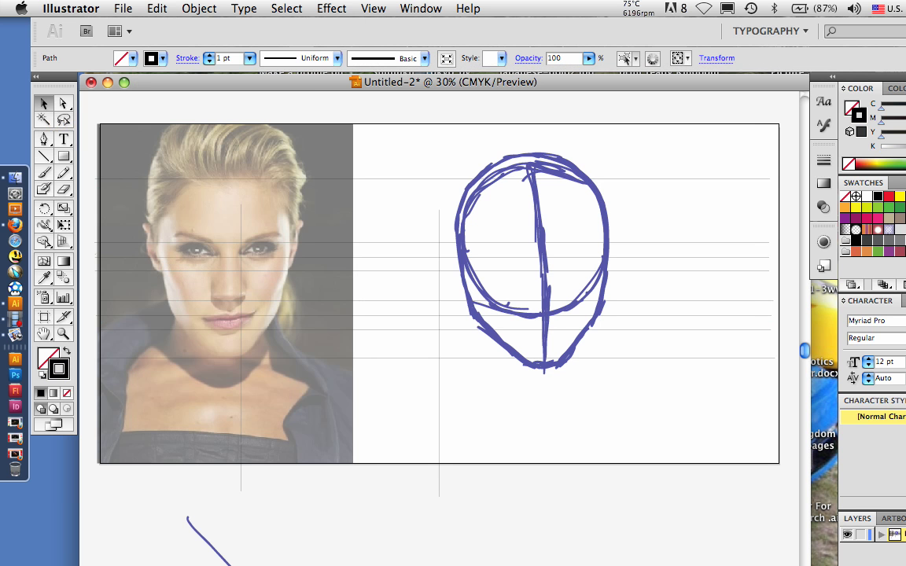
key("super+shift+a")
left_click_drag(225, 290, 213, 291)
left_click_drag(213, 434, 213, 486)
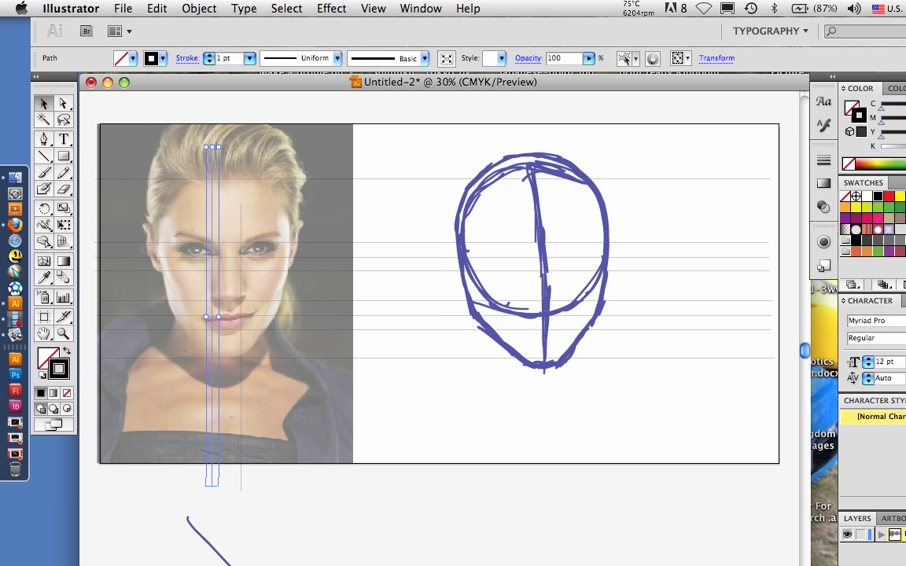
left_click_drag(213, 147, 212, 117)
Extend the right vertical guide above the photo's upper edge and shift it slightly right near the eye's inner corner
left_click(241, 323)
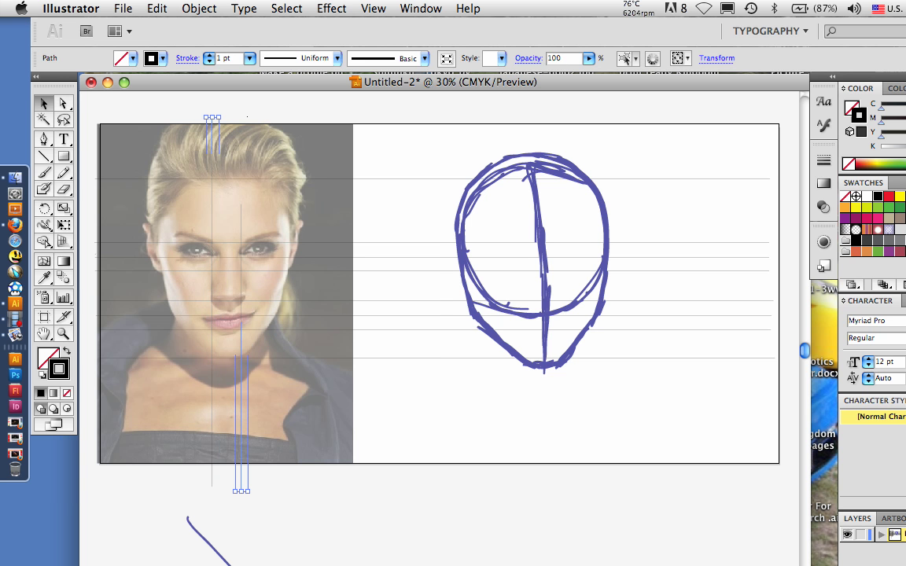
left_click_drag(241, 205, 241, 120)
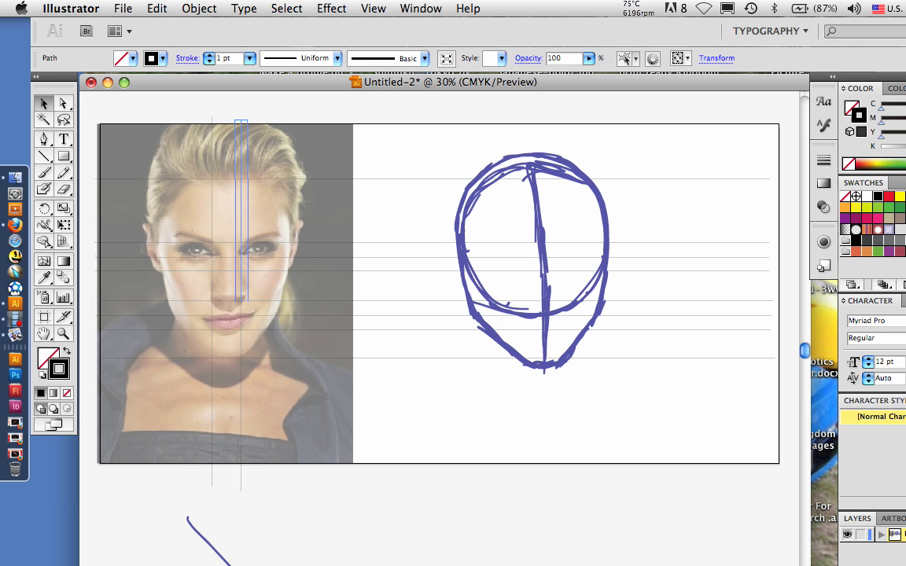
left_click(267, 378)
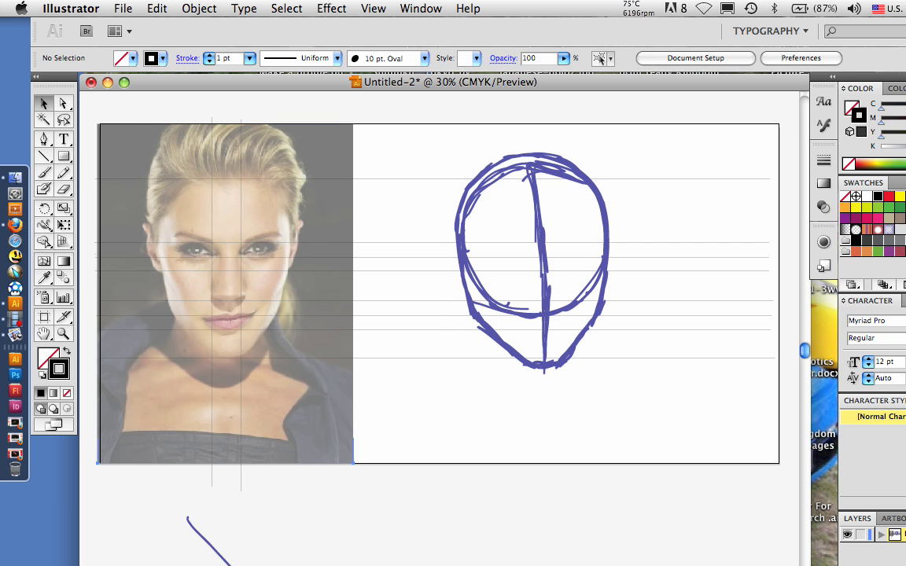
left_click(156, 9)
left_click(175, 25)
key("super+z")
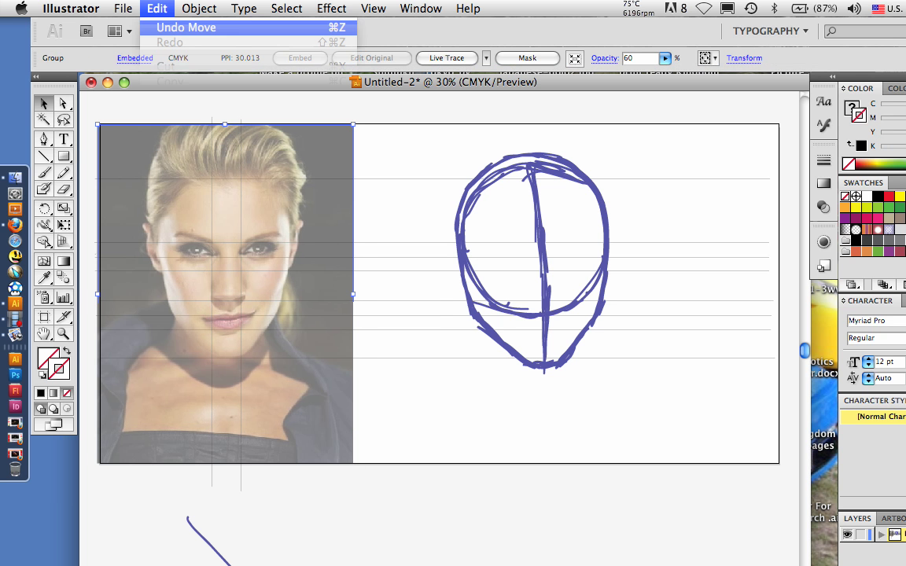
key("super+z")
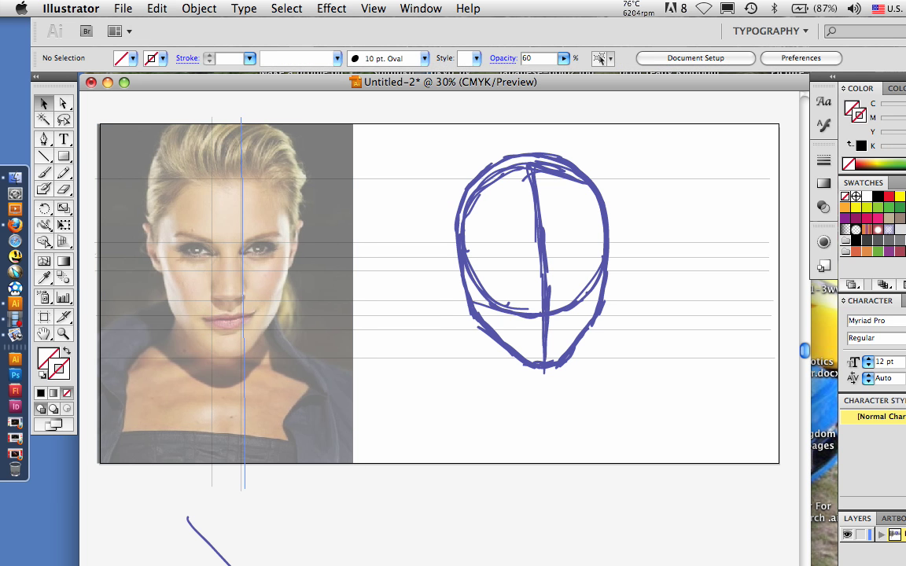
left_click_drag(242, 317, 244, 314)
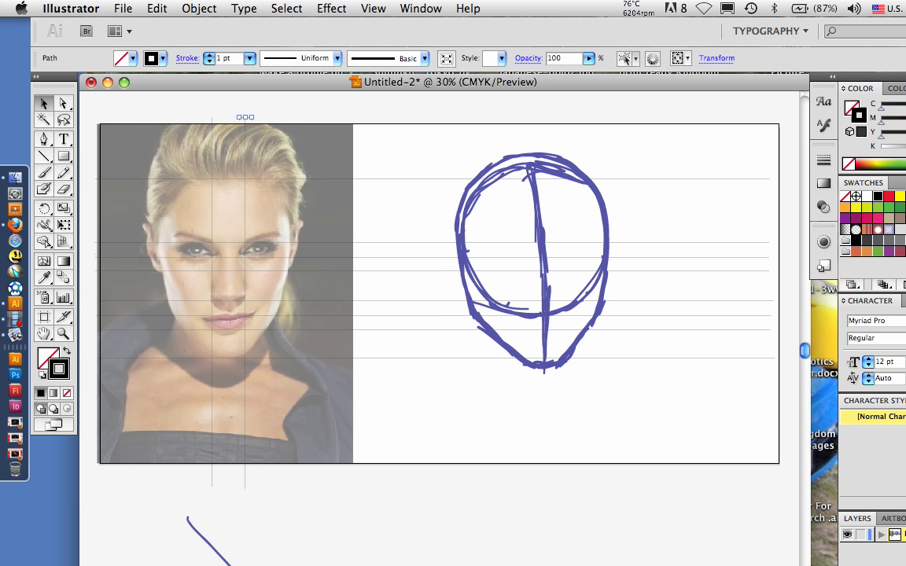
key("super+shift+a")
Sample the purple stroke of the head sketch with the Eyedropper and switch back to the Paintbrush
key("backslash")
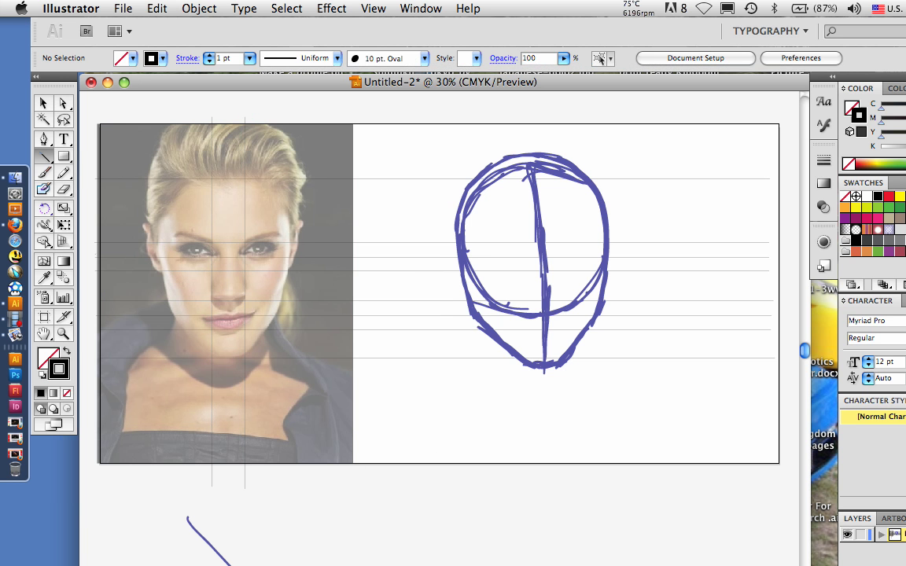
key("i")
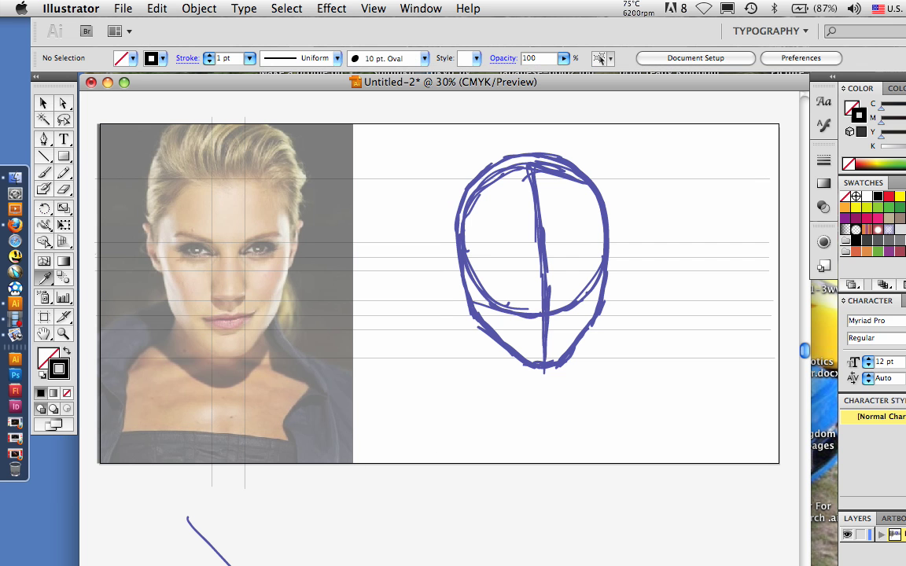
left_click(542, 236)
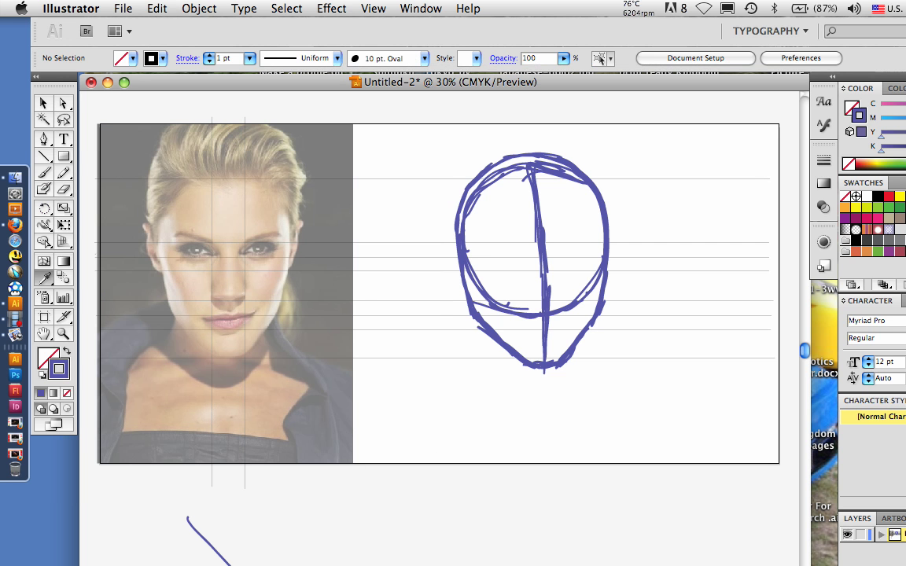
key("b")
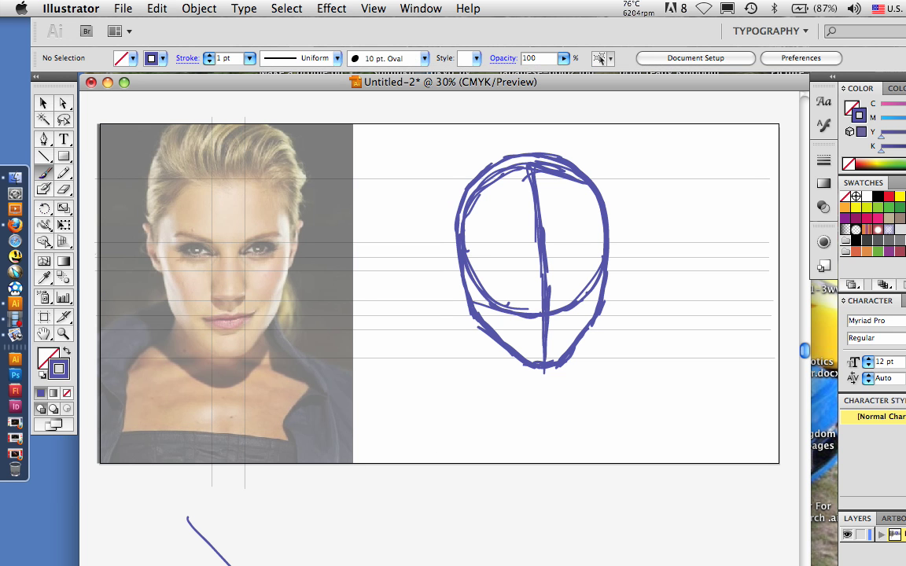
Select only the purple head sketch strokes, leaving the horizontal guides out of the selection
key("v")
key("super+a")
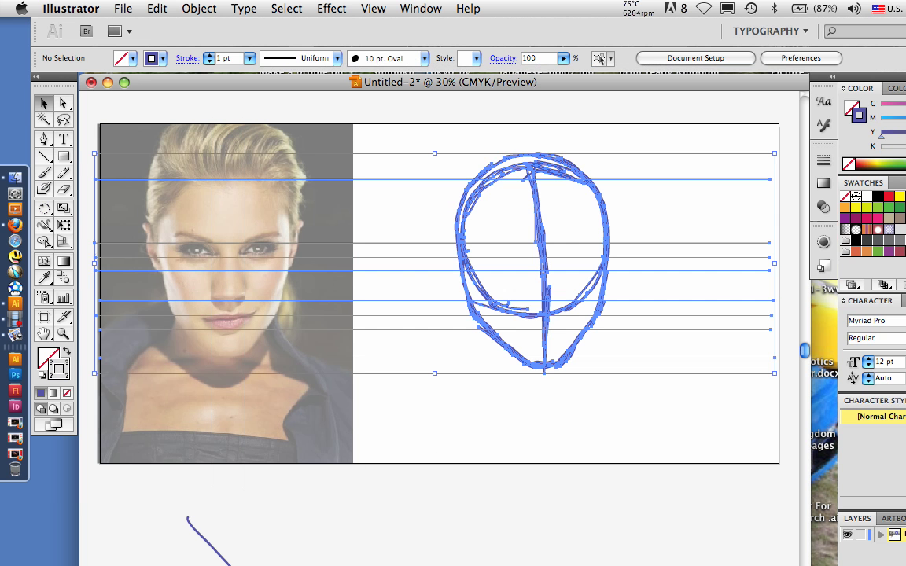
key("shift+super+a")
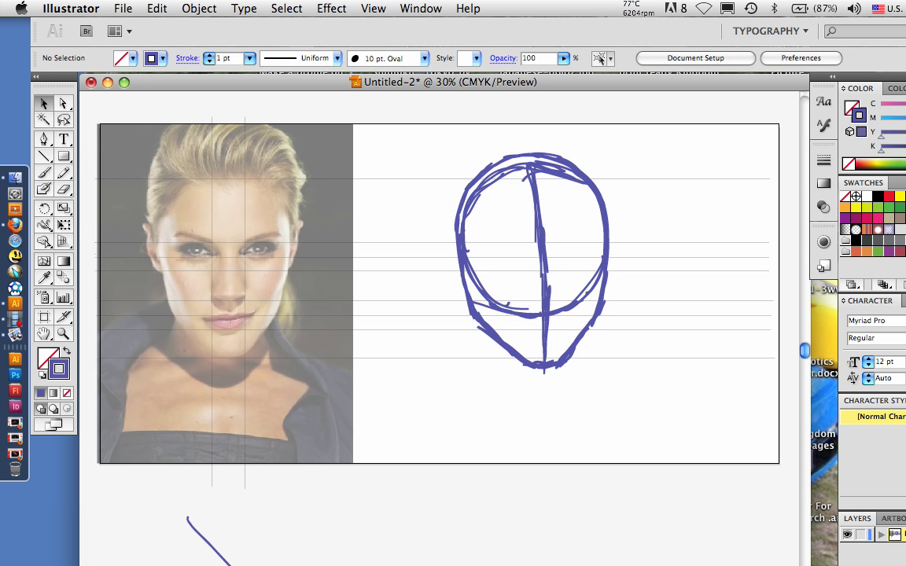
left_click_drag(445, 153, 616, 396)
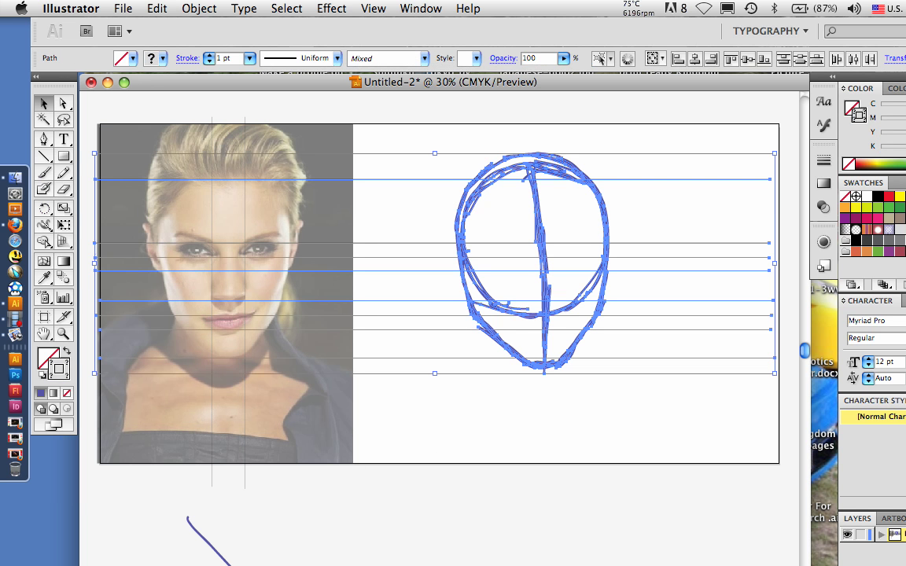
left_click_drag(655, 159, 699, 384)
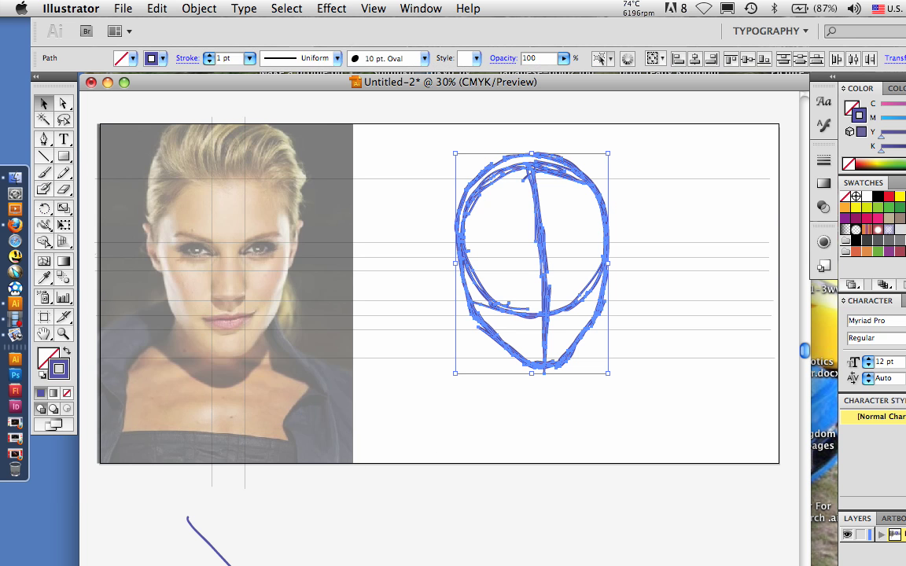
Create a new layer above the existing one and name it "rough"
left_click(124, 9)
key("Escape")
key("super+l")
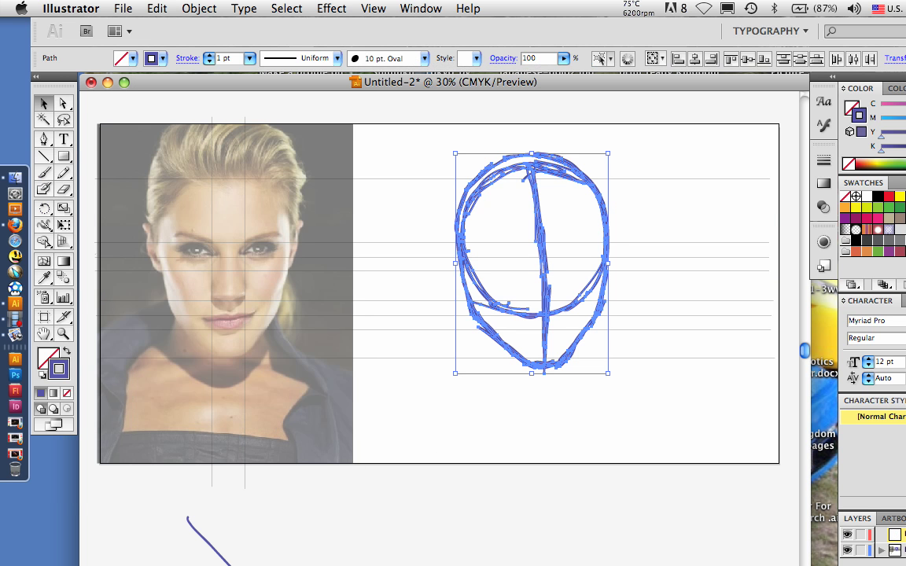
double_click(903, 534)
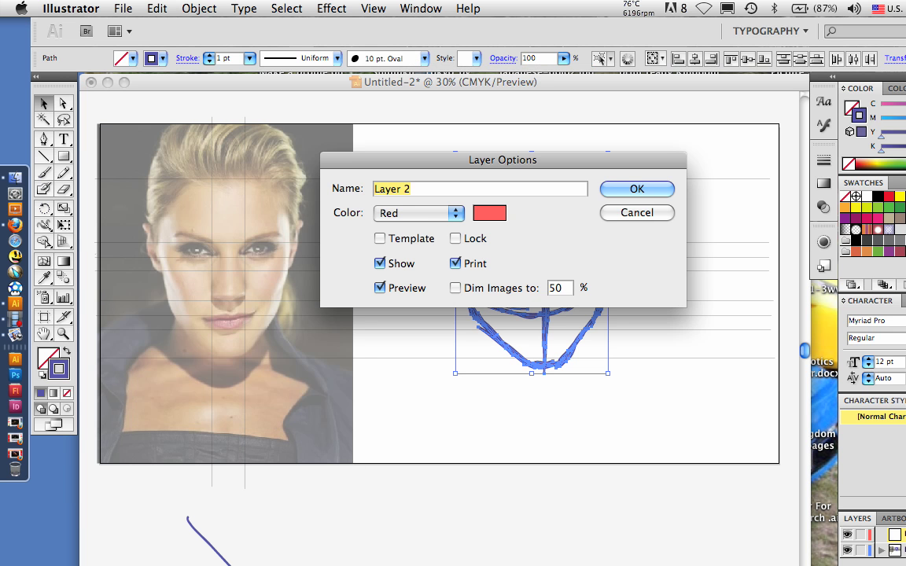
type("rough")
key("Return")
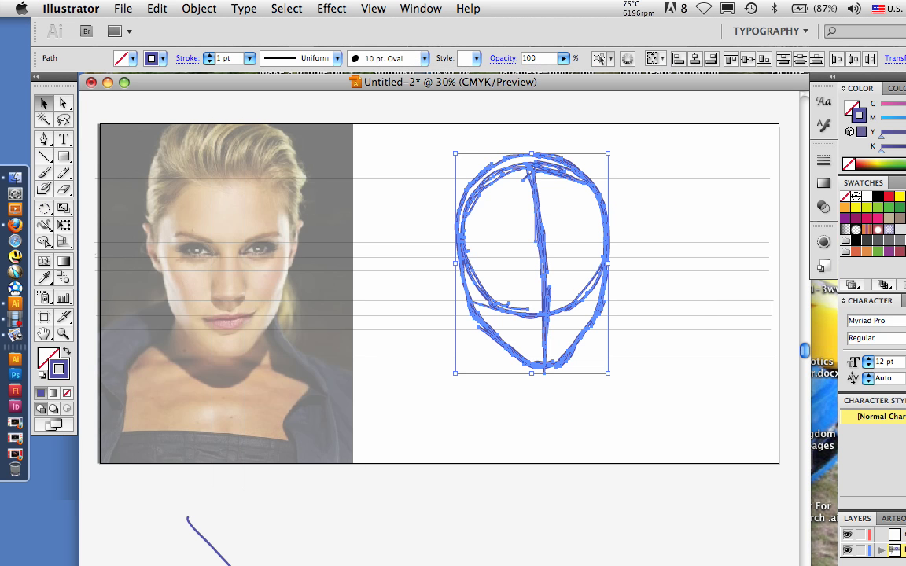
Rename the lower layer holding the photo, guides and sketch "final" and lock it
double_click(904, 551)
type("final")
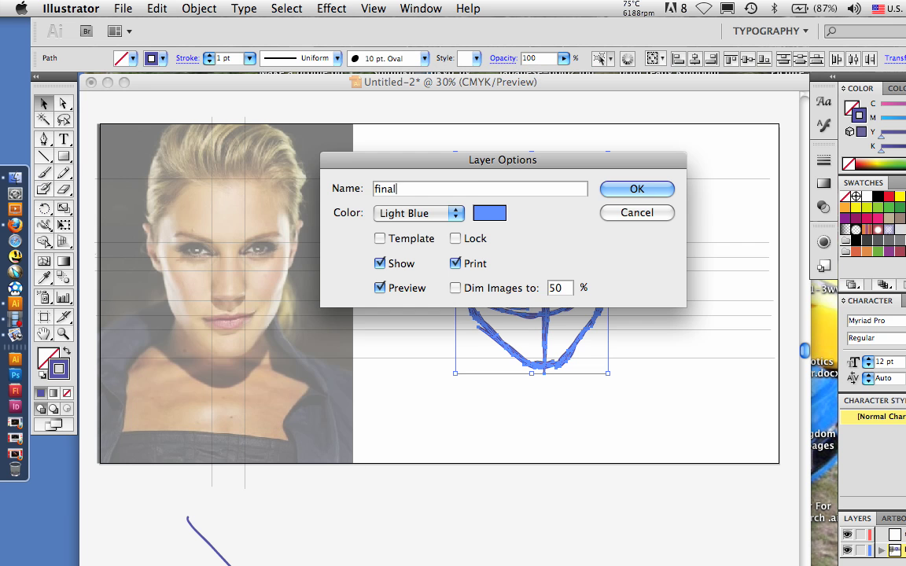
key("Return")
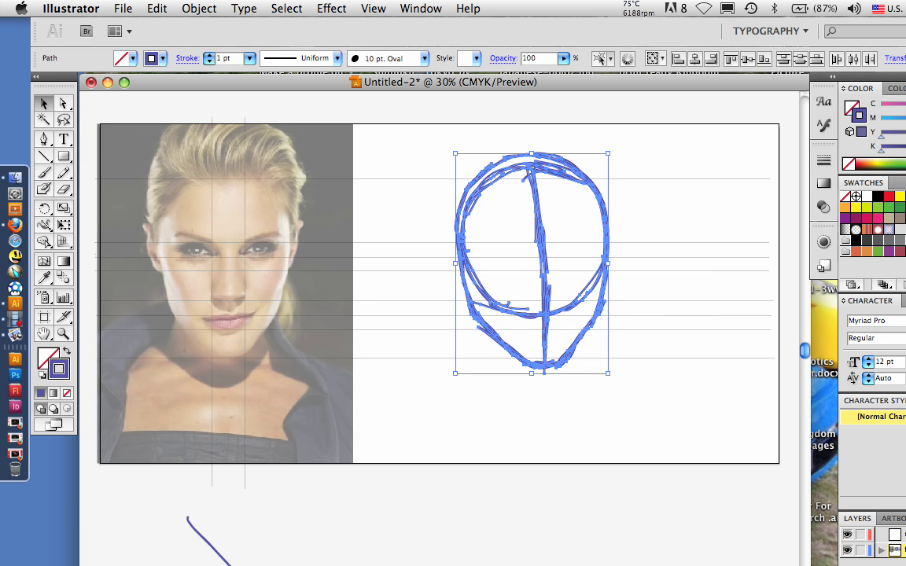
left_click(861, 550)
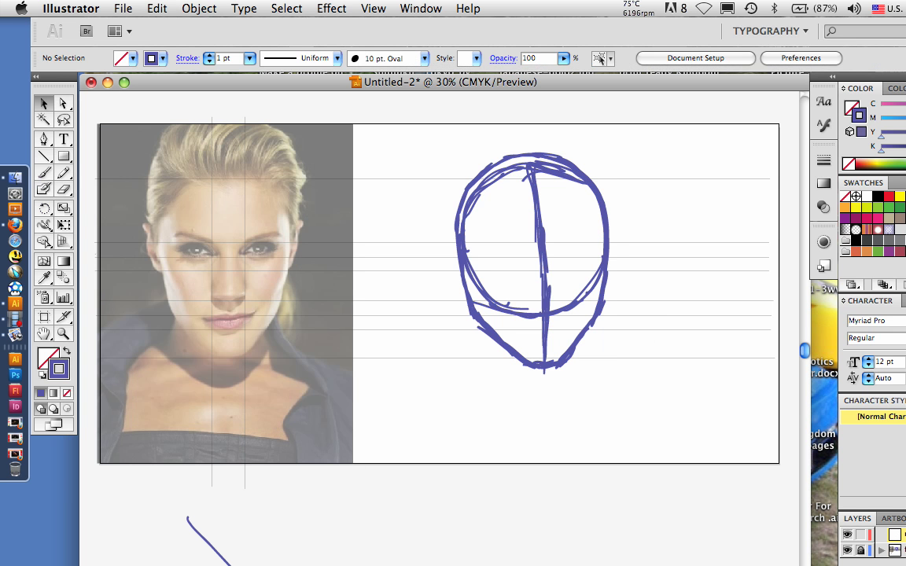
left_click(861, 551)
left_click(903, 550)
left_click_drag(451, 142, 631, 387)
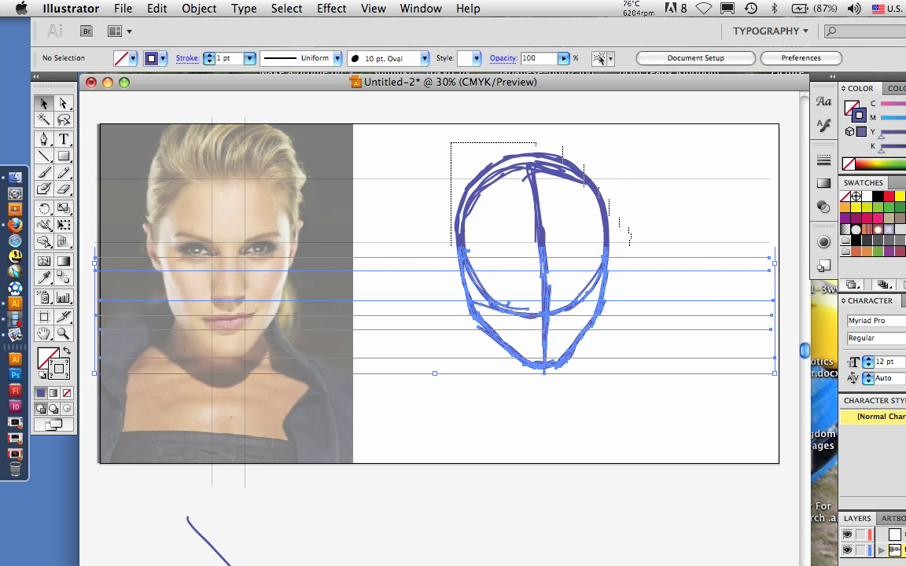
left_click(861, 551)
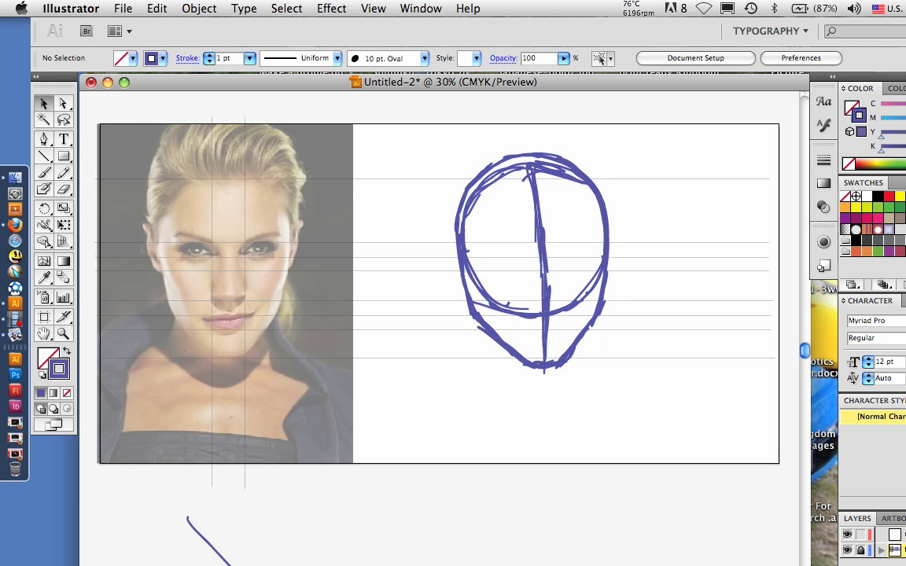
left_click_drag(454, 130, 632, 146)
left_click(860, 551)
left_click(860, 551)
left_click(901, 535)
left_click_drag(457, 142, 641, 204)
Unlock the "final" layer and hide the "rough" layer
left_click(860, 551)
key("super+a")
left_click(847, 534)
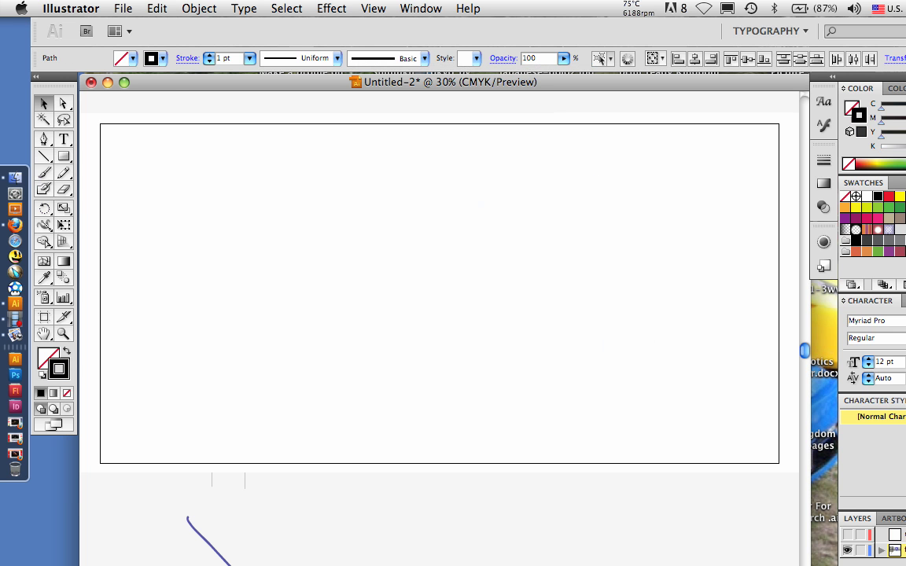
left_click(847, 535)
left_click(846, 534)
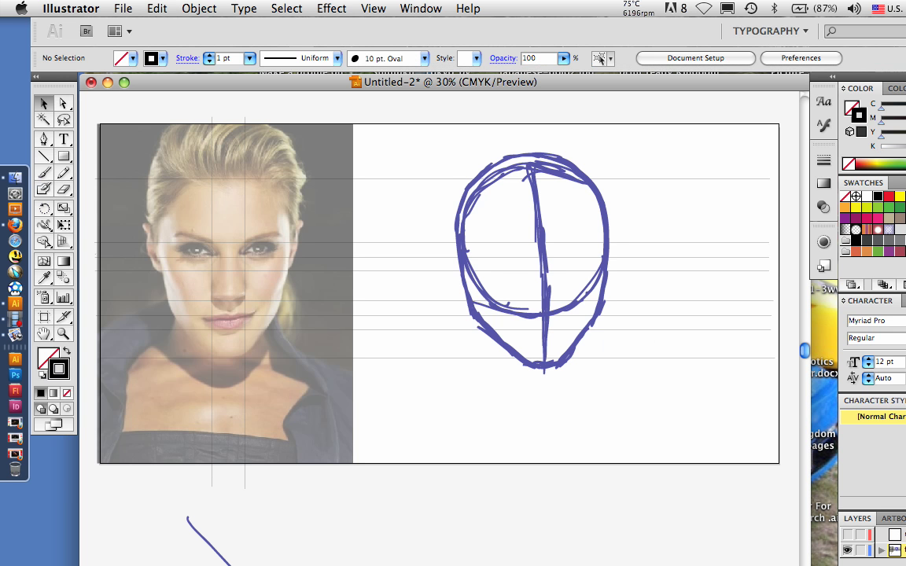
Cut the purple head sketch strokes out of the "final" layer, leaving the horizontal guides in place
left_click_drag(451, 135, 630, 387)
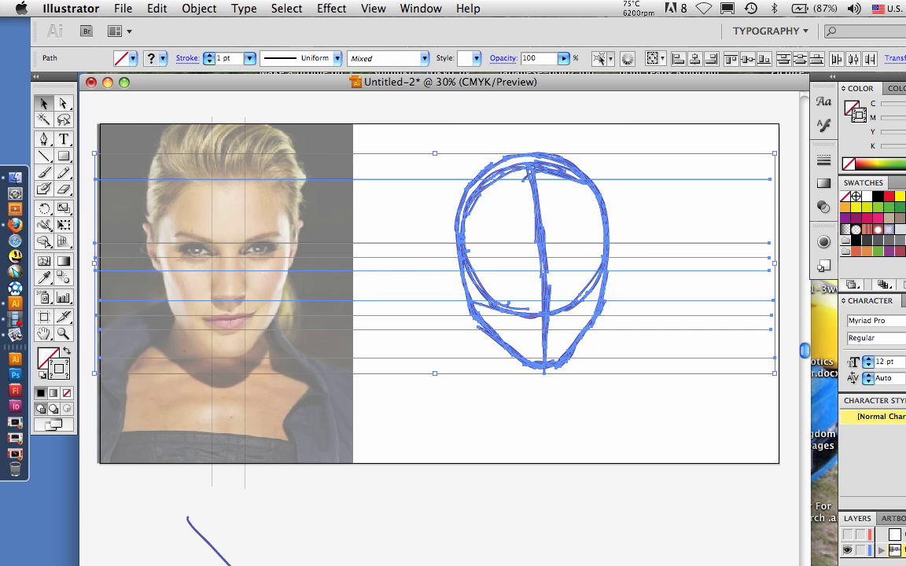
left_click_drag(394, 142, 405, 380, "shift")
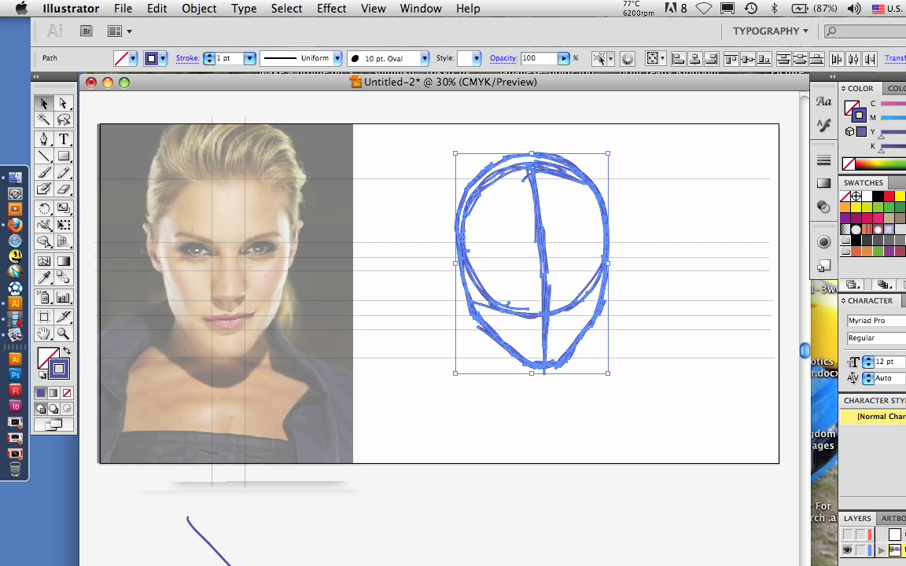
left_click(157, 8)
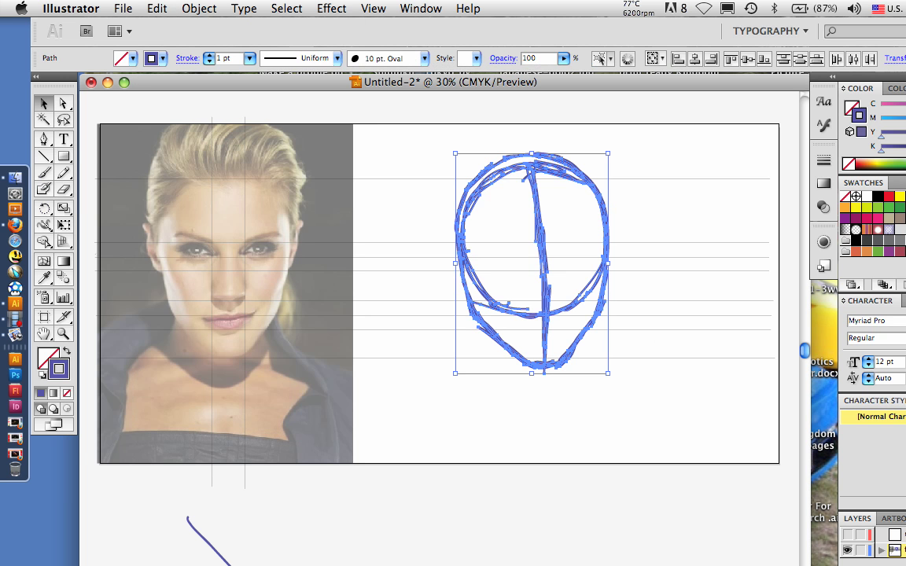
key("Delete")
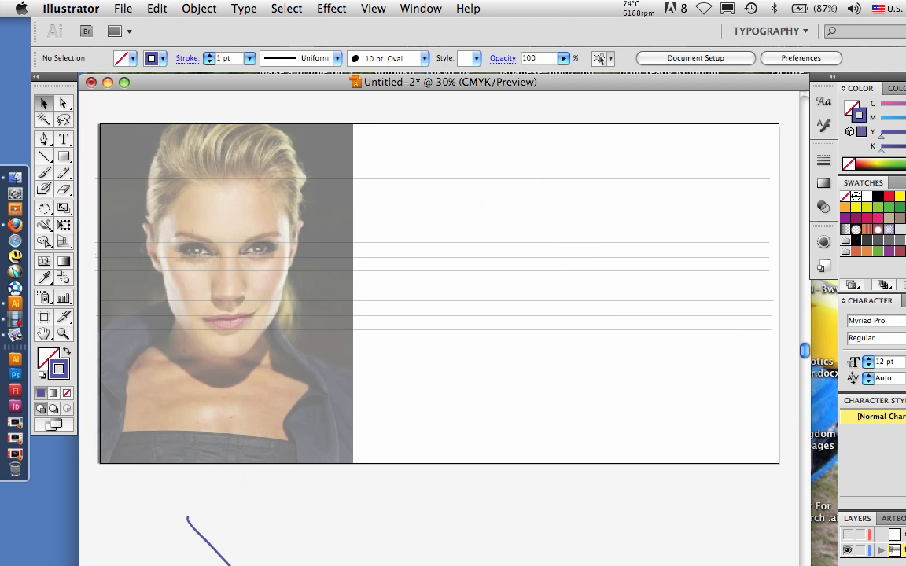
Lock the "final" layer, then make the "rough" layer active and visible
left_click(861, 550)
left_click(901, 535)
left_click(847, 534)
left_click(847, 551)
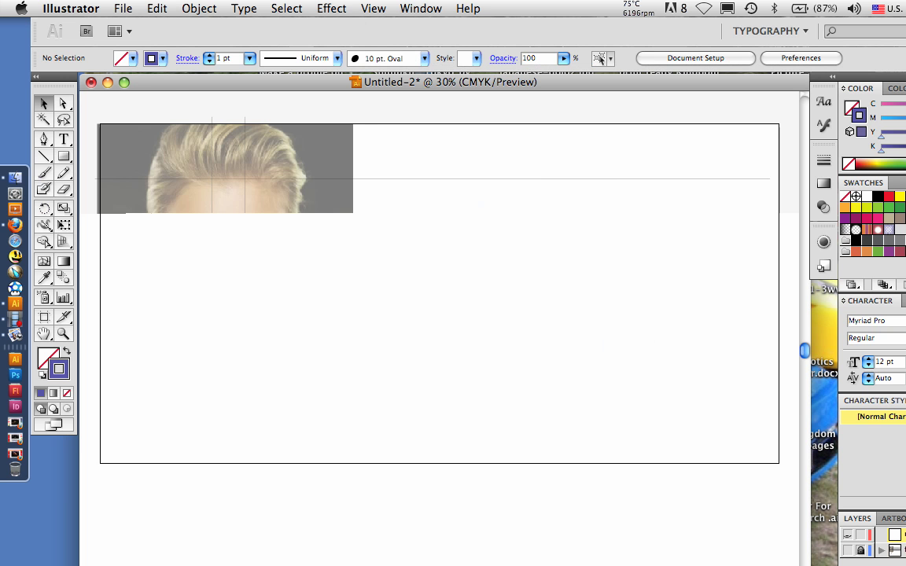
Paste the head sketch into the "rough" layer and move it up over the guides beside the photo, with the chin on the lowest guide
left_click(157, 8)
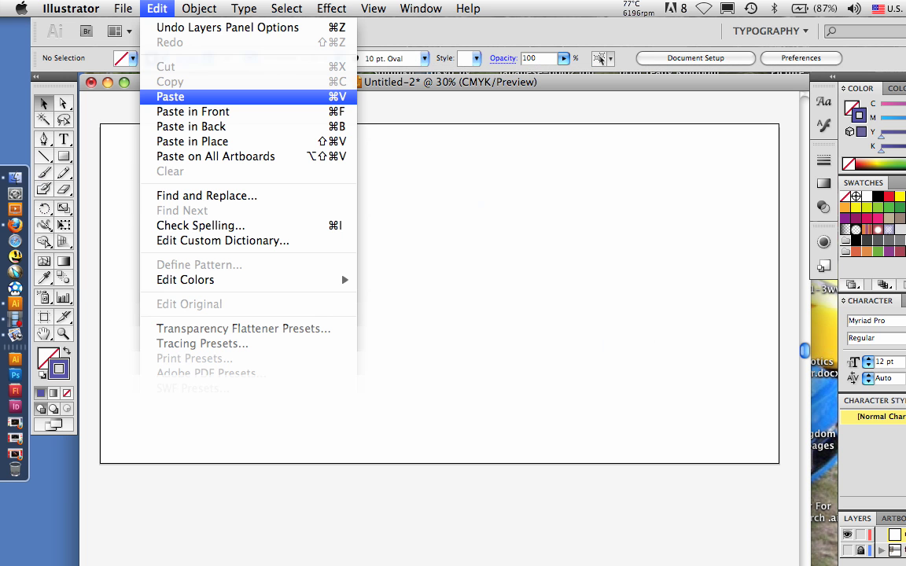
left_click(181, 96)
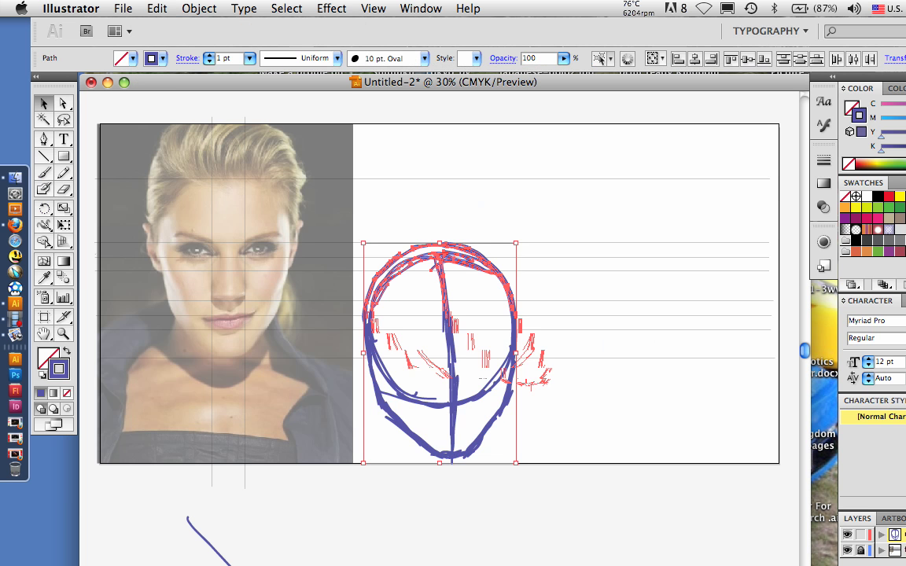
mouse_move(449, 330)
left_mouse_down()
mouse_move(555, 230)
mouse_move(540, 233)
left_mouse_up()
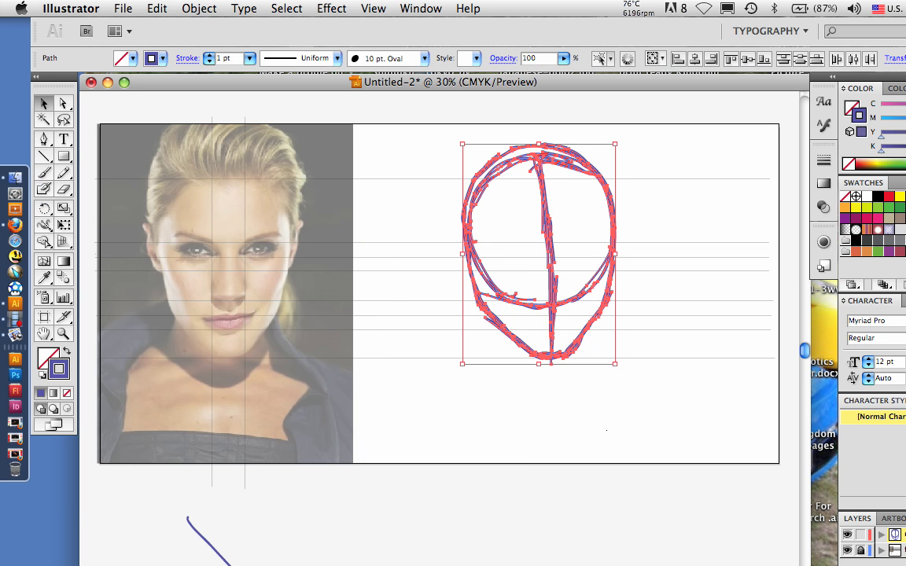
left_click(606, 431)
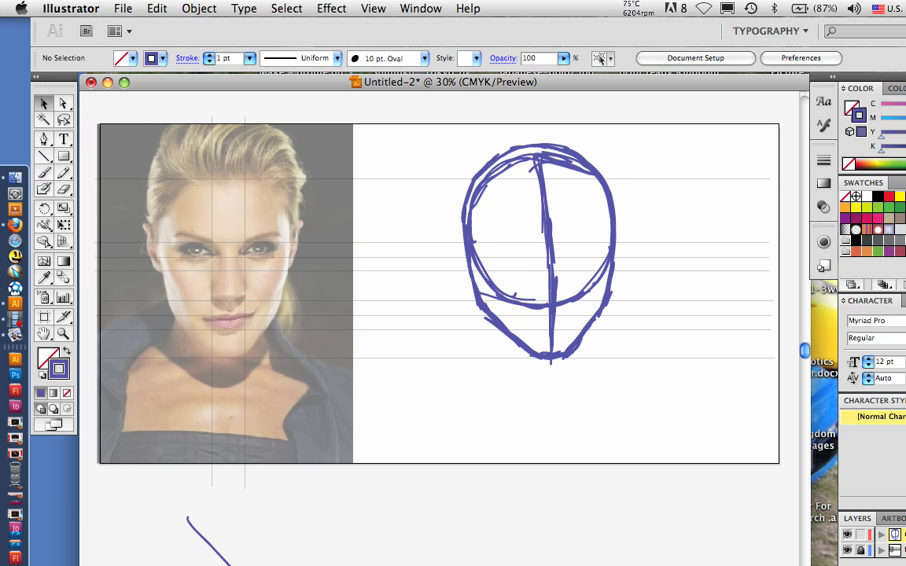
Set the stroke weight of all head sketch strokes to 0.5 pt and deselect them
left_click_drag(413, 127, 653, 393)
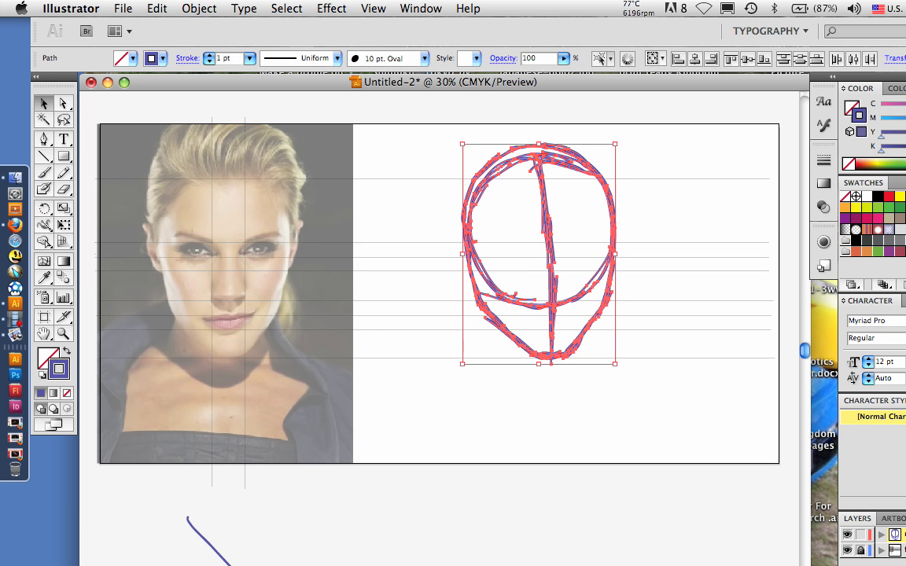
left_click(248, 58)
left_click(246, 27)
key("shift+super+a")
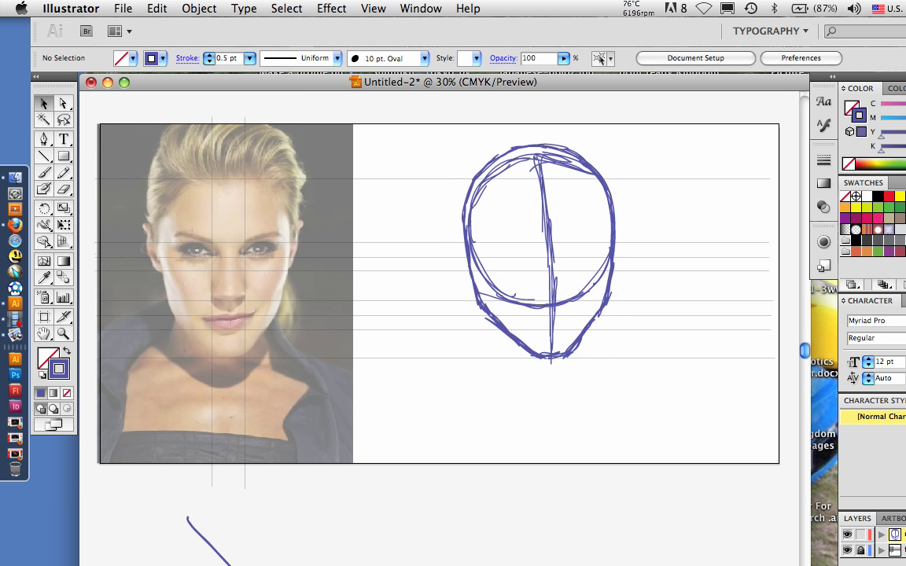
Paint a test stroke below the artboard, then sketch a spacing oval over the face's centre line and the right eye oval beside it
key("b")
left_click_drag(358, 501, 417, 531)
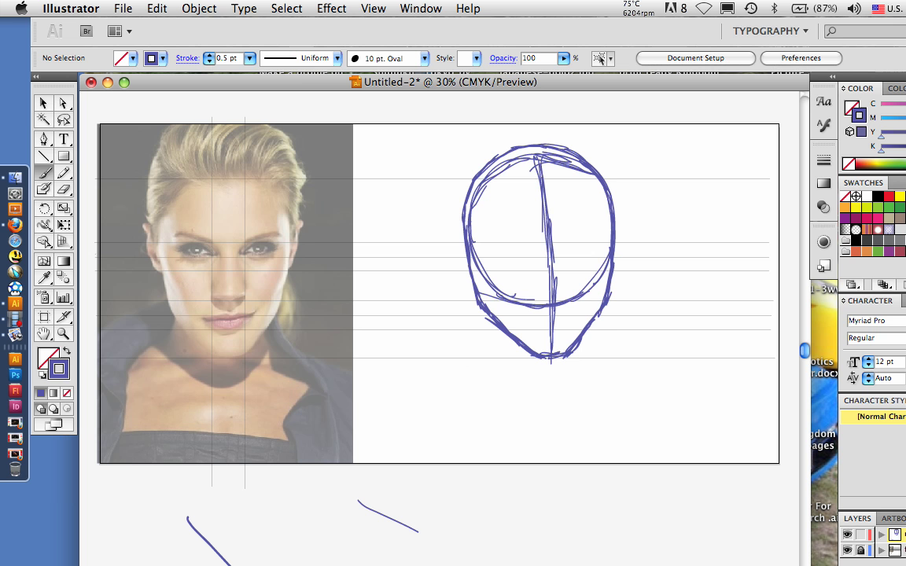
mouse_move(527, 255)
left_mouse_down()
mouse_move(558, 254)
mouse_move(553, 243)
mouse_move(574, 254)
mouse_move(593, 247)
mouse_move(579, 254)
left_mouse_up()
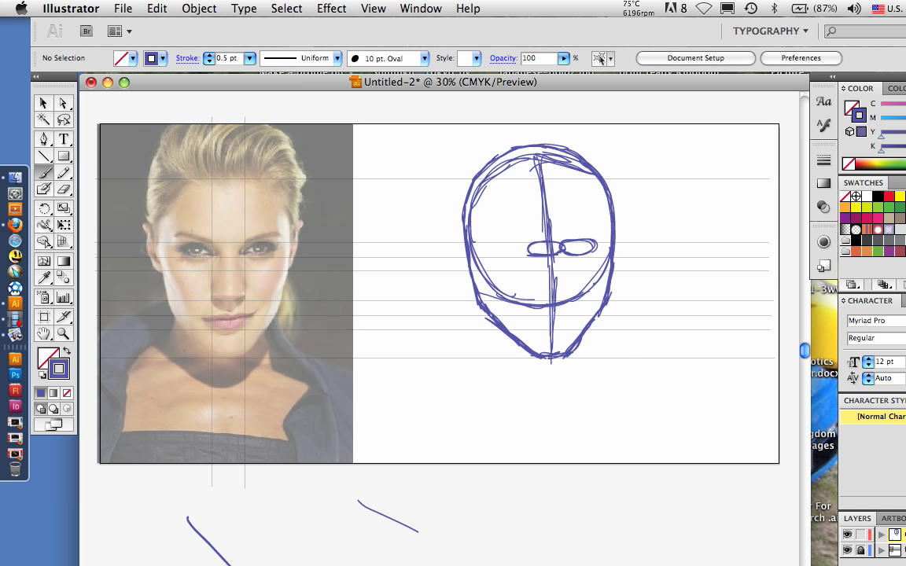
Compare the eye width with the gap between the eyes using a copied rectangle over the photo, then remove the rectangles
key("m")
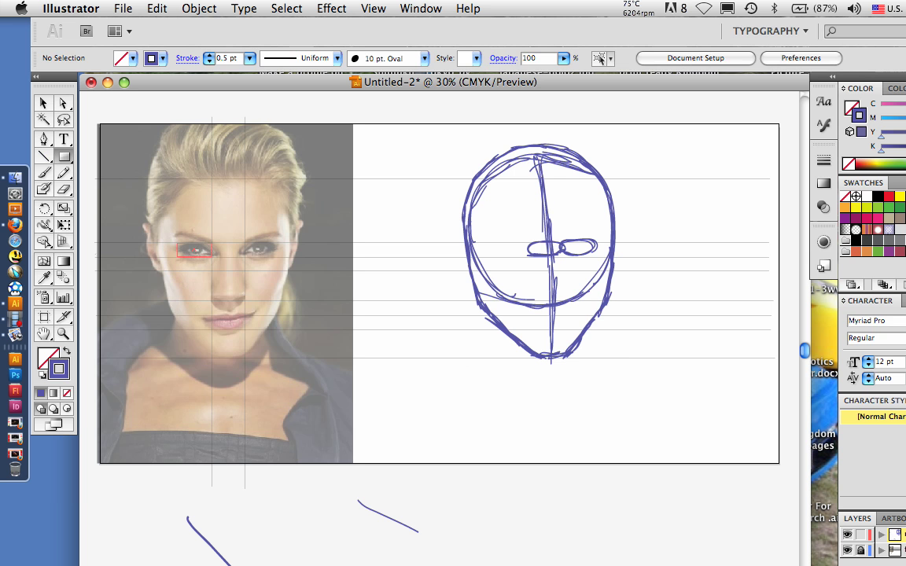
left_click(157, 9)
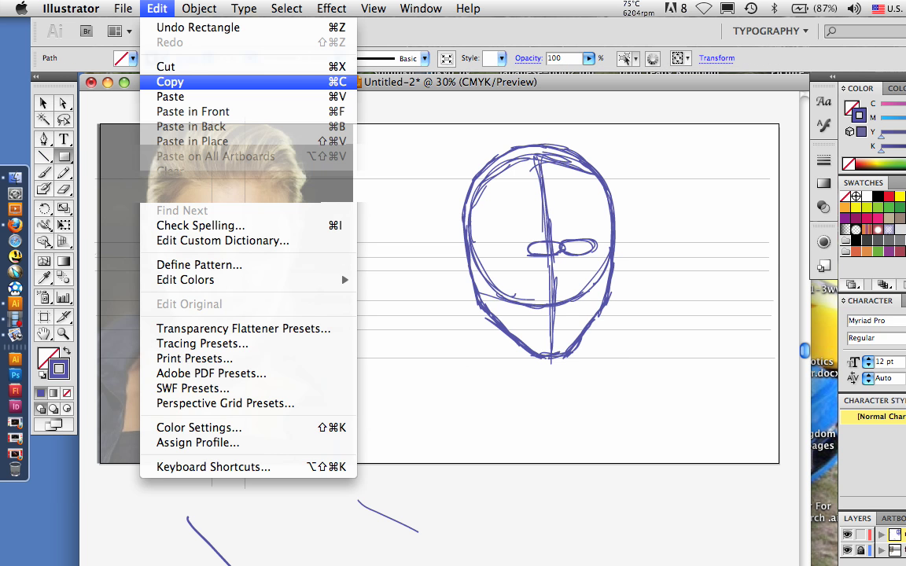
left_click(170, 82)
key("super+v")
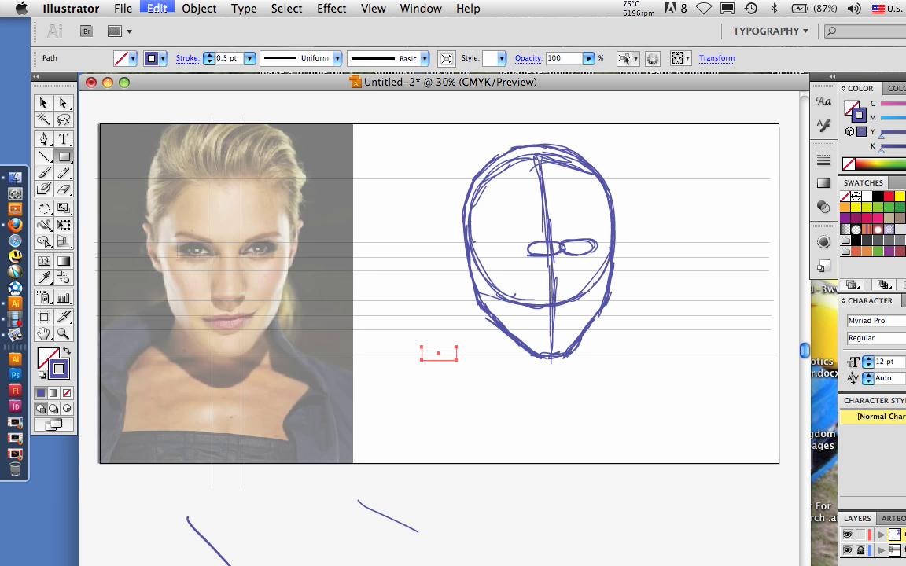
key("super+z")
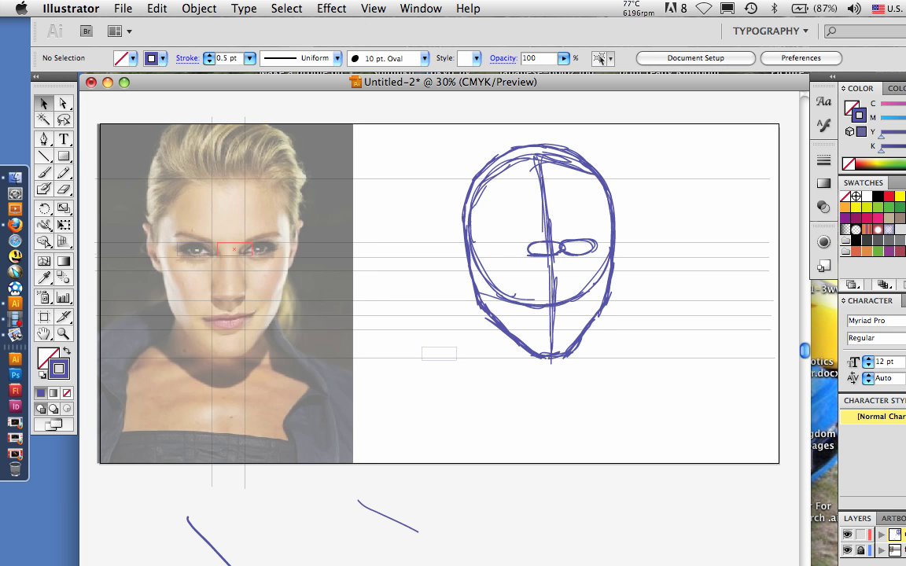
left_click_drag(234, 249, 366, 168)
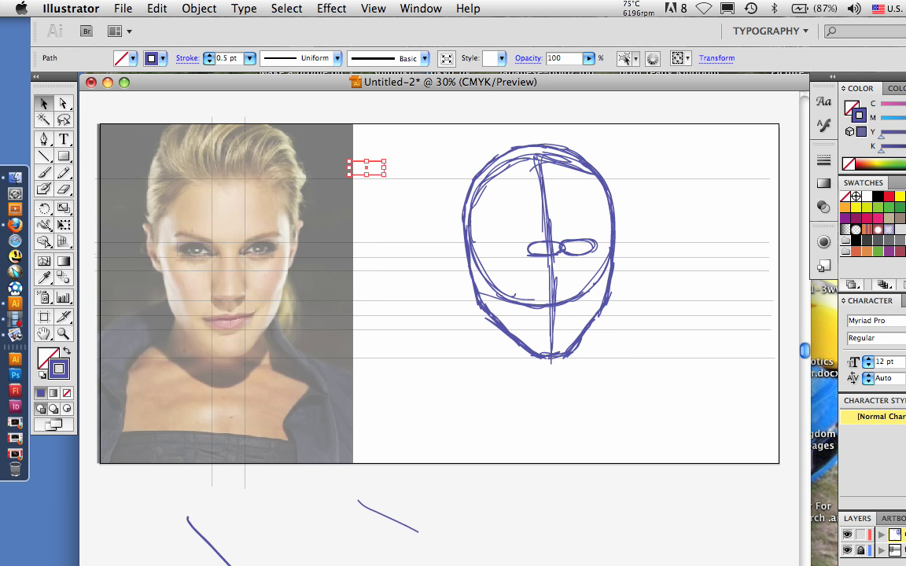
key("Delete")
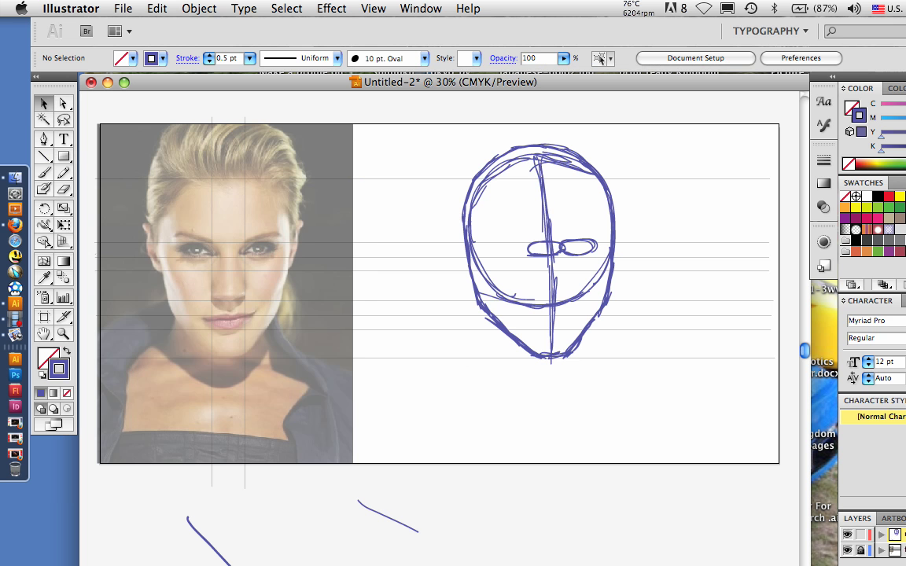
Paint the left eye oval with the Paintbrush and reinforce the right eye and middle spacing ovals using a 1 pt stroke
key("b")
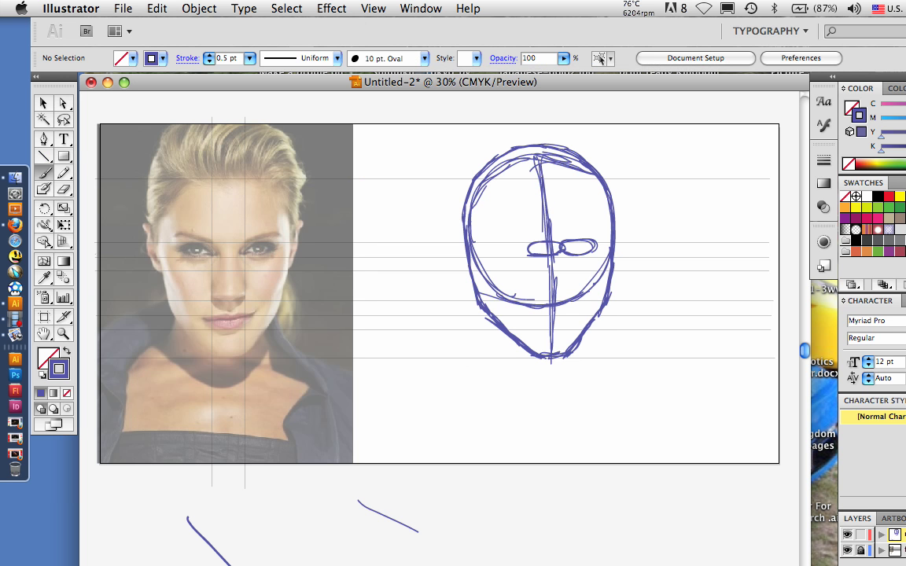
mouse_move(505, 255)
left_mouse_down()
mouse_move(530, 244)
mouse_move(514, 254)
mouse_move(598, 246)
left_mouse_up()
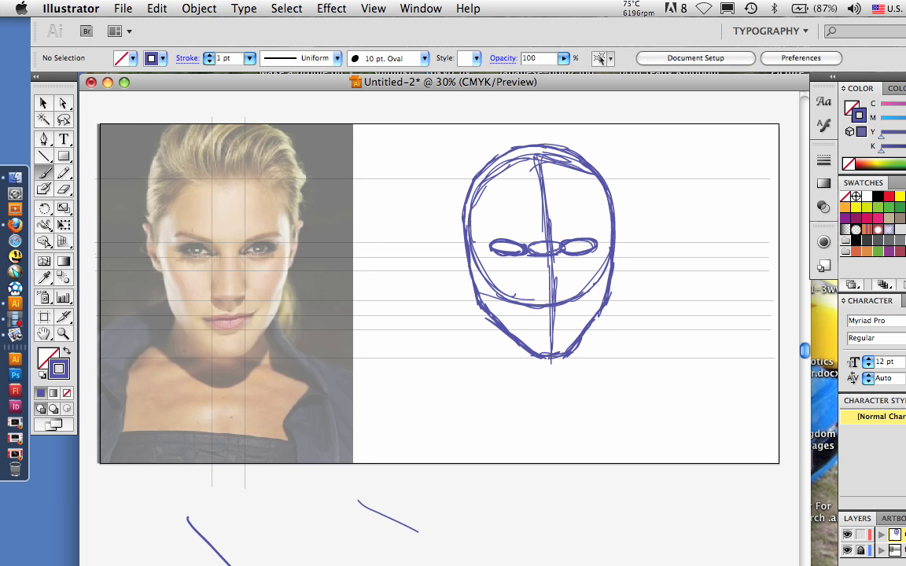
left_click_drag(530, 247, 561, 246)
Sketch the base of the nose and both nostril curves around the centre line at the nose guide
left_click_drag(539, 298, 560, 297)
left_click_drag(535, 286, 538, 297)
left_click_drag(565, 284, 557, 298)
Sketch the mouth on the guides below the nose, with a parting line and the upper and lower lip contours
mouse_move(540, 316)
left_mouse_down()
mouse_move(523, 319)
mouse_move(573, 316)
left_mouse_up()
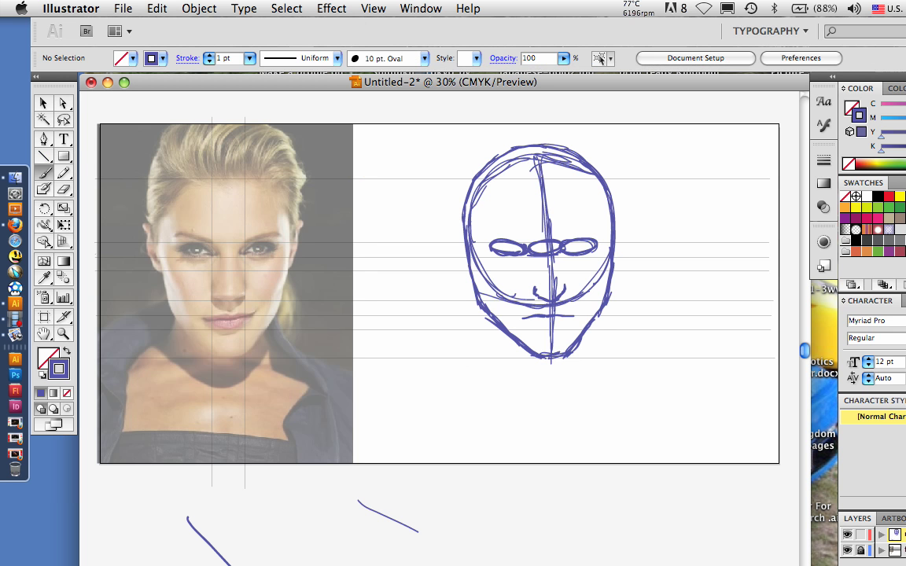
left_click_drag(517, 317, 578, 315)
left_click_drag(548, 331, 564, 326)
left_click_drag(525, 320, 550, 331)
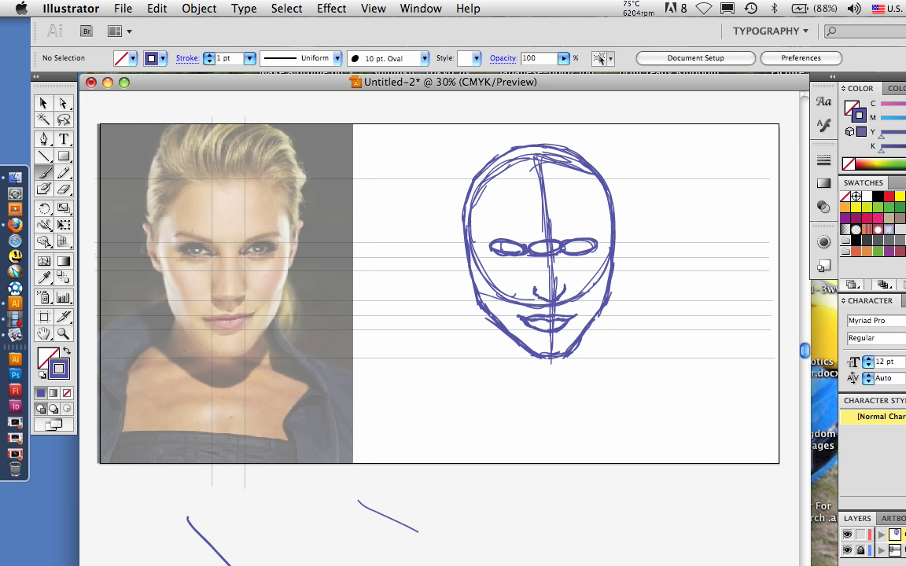
Sketch the irises inside both eye ovals and add an arched eyebrow above each eye
left_click_drag(503, 250, 513, 244)
left_click_drag(568, 249, 583, 243)
mouse_move(495, 227)
left_mouse_down()
mouse_move(527, 236)
mouse_move(604, 223)
left_mouse_up()
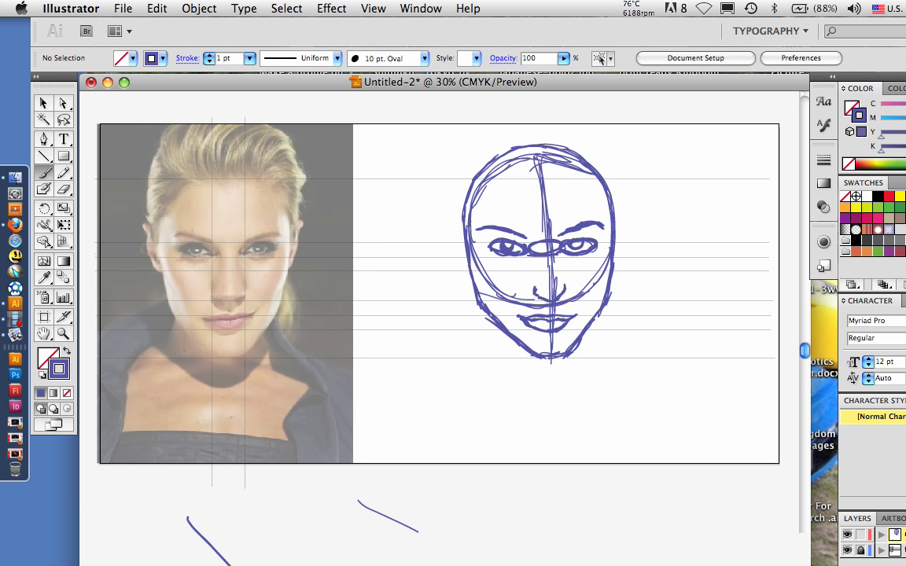
Examine the face sketch at 200%, 100% and 66.67% magnification, then zoom out to 33.33%
left_click(131, 565)
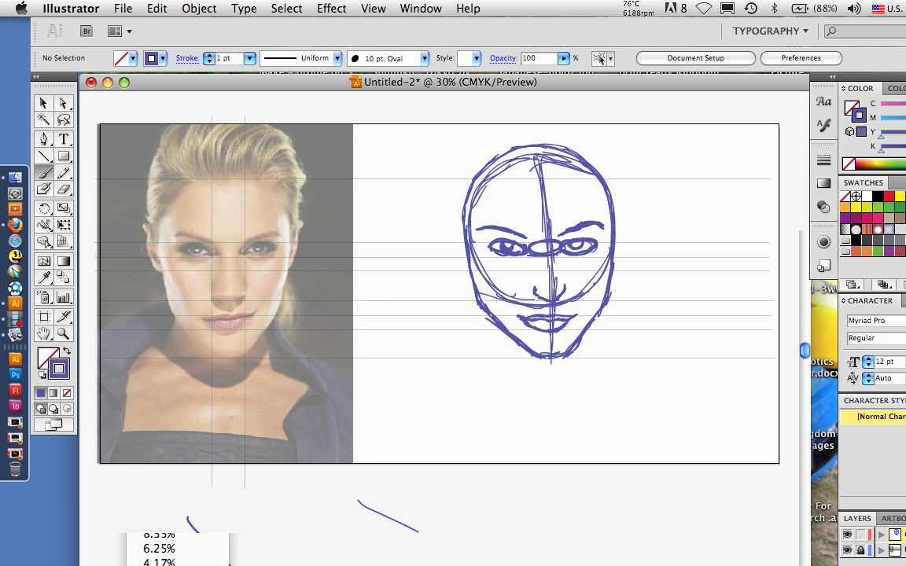
left_click(160, 400)
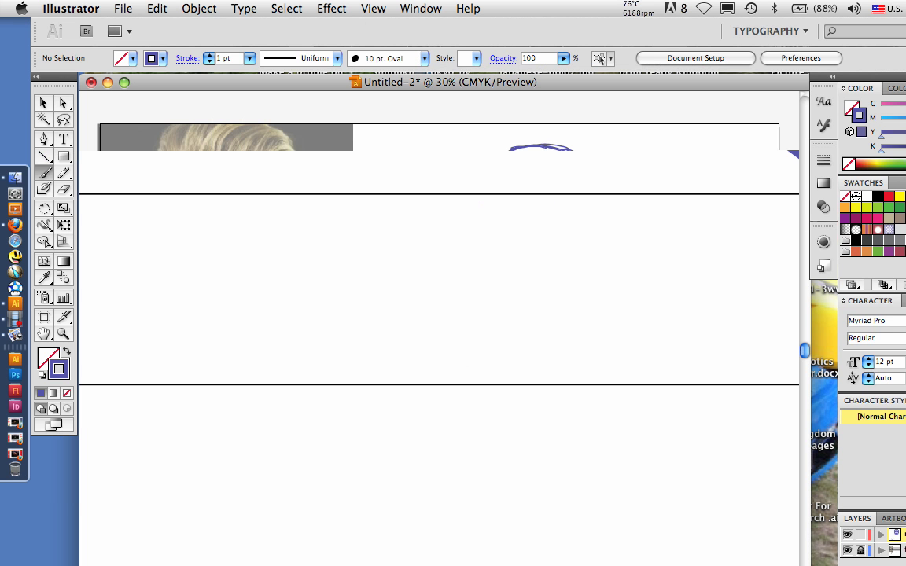
left_click(131, 565)
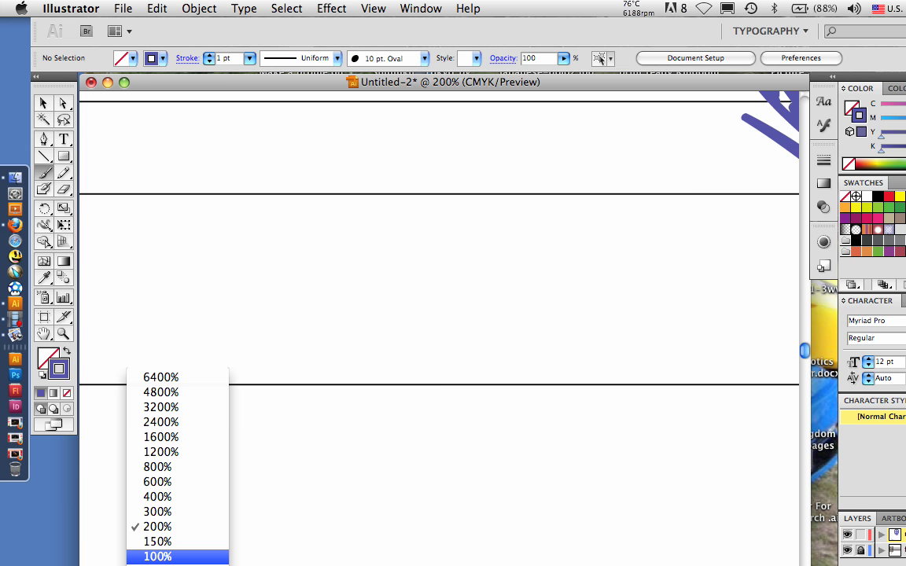
key("Return")
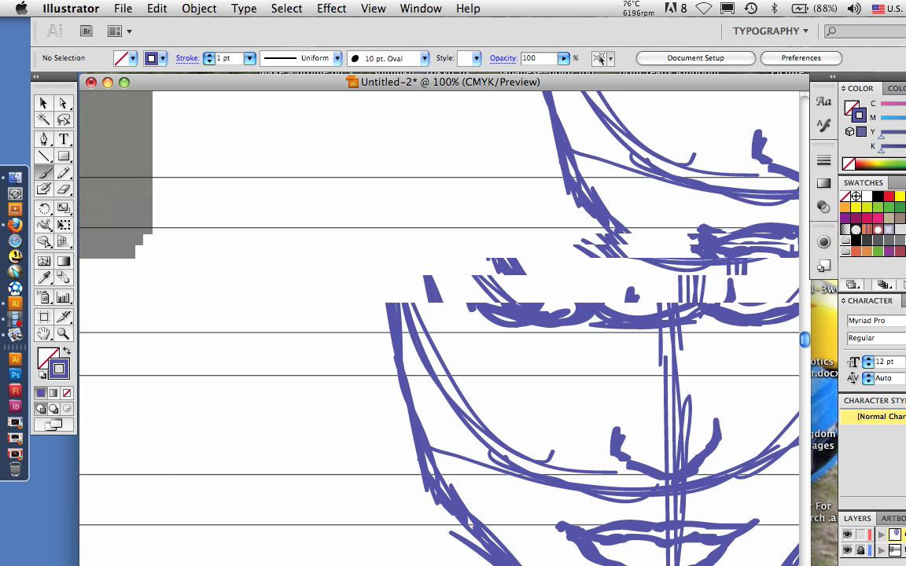
left_click(132, 565)
left_click(160, 556)
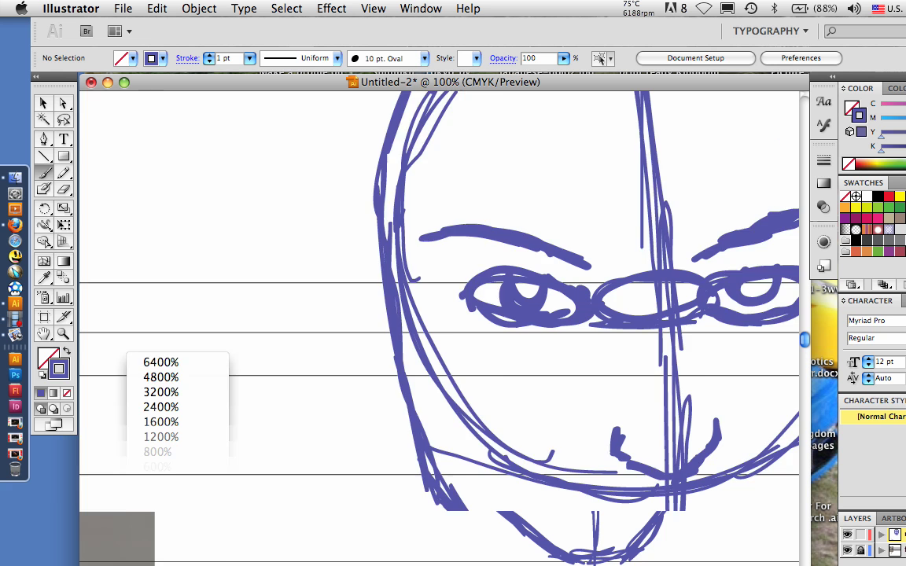
left_click(132, 565)
key("Down")
key("Down")
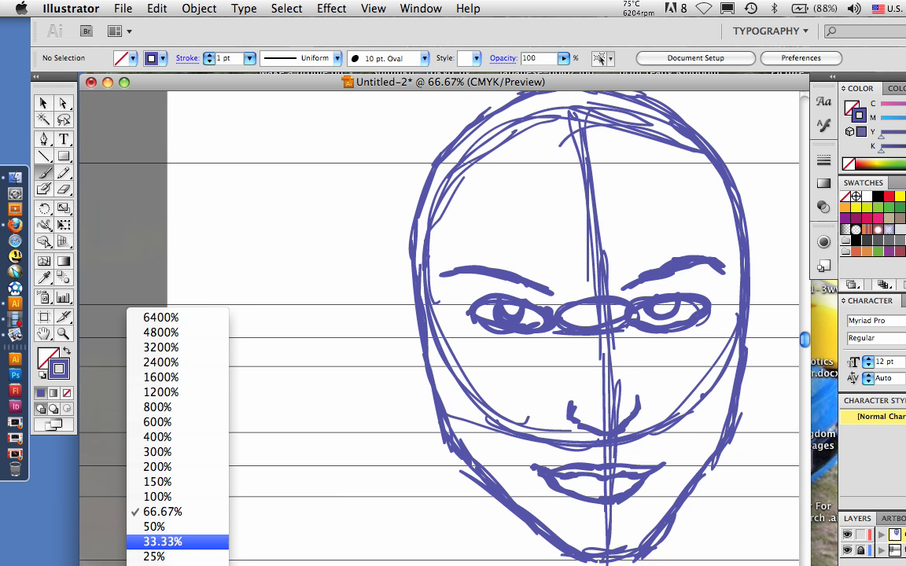
key("Return")
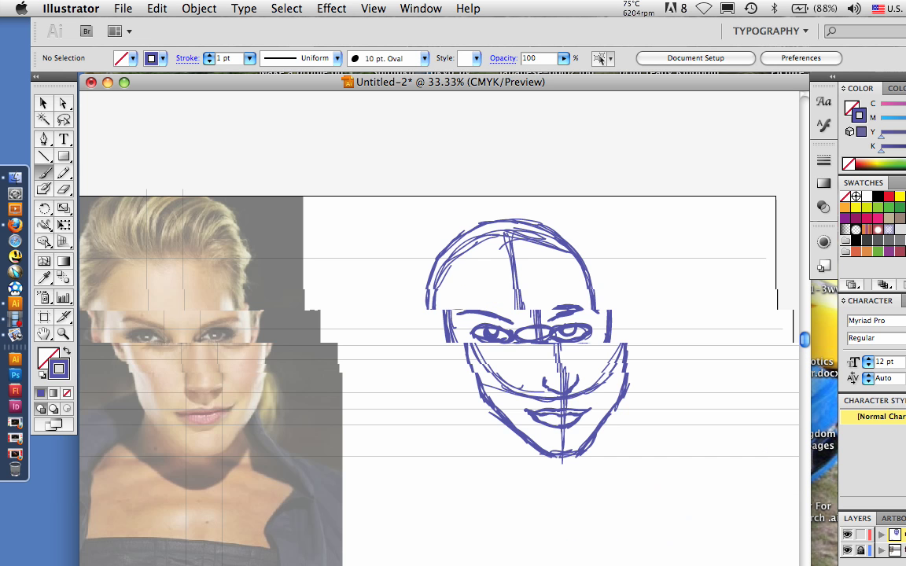
Move the whole face sketch horizontally closer to the portrait photo, working at 50% magnification, and deselect it
left_click(122, 565)
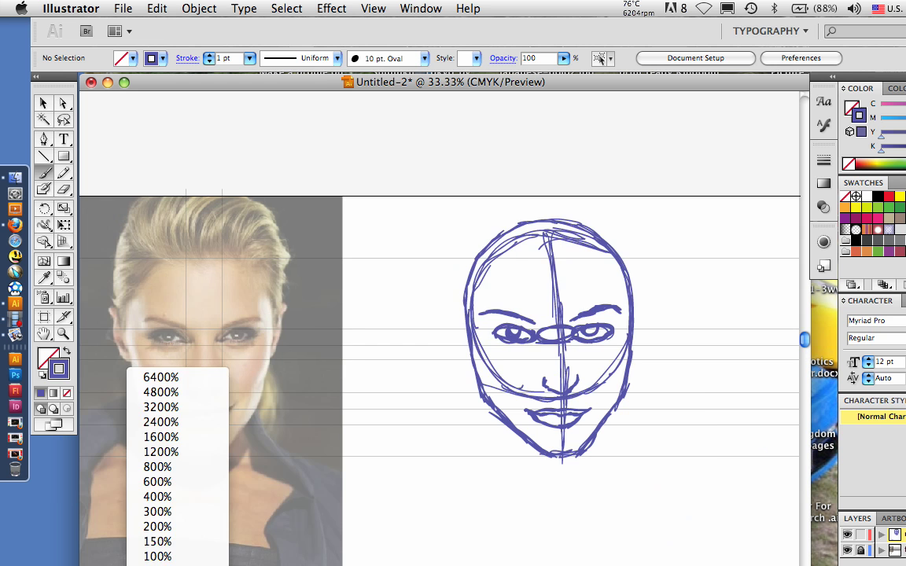
left_click(157, 564)
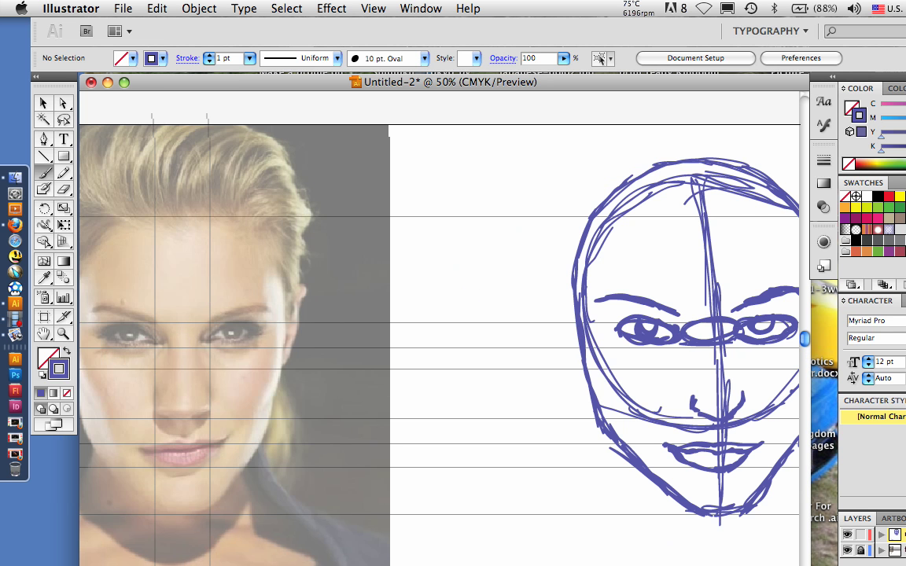
key("v")
left_click_drag(544, 143, 752, 531)
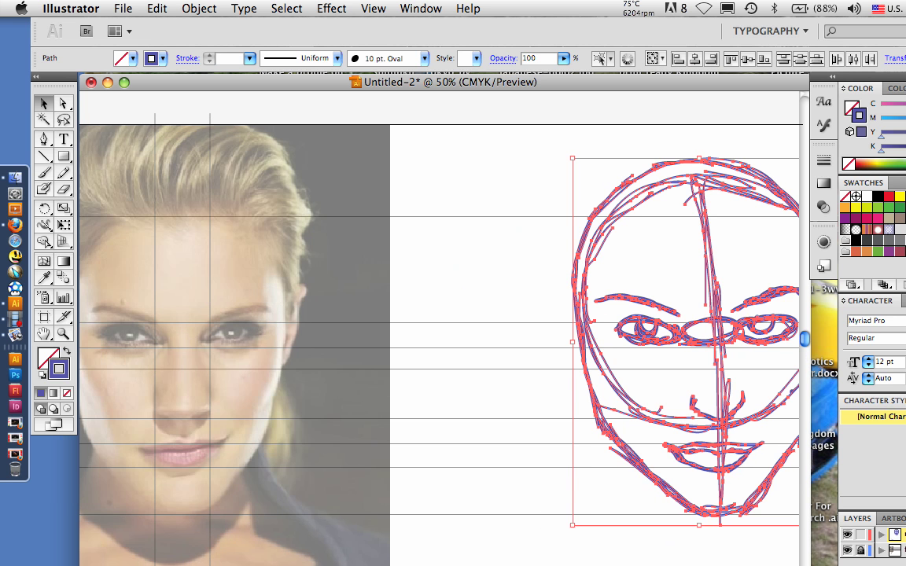
left_click_drag(567, 530, 565, 529)
key("Left")
key("Left")
key("Left")
key("Left")
key("Left")
key("Left")
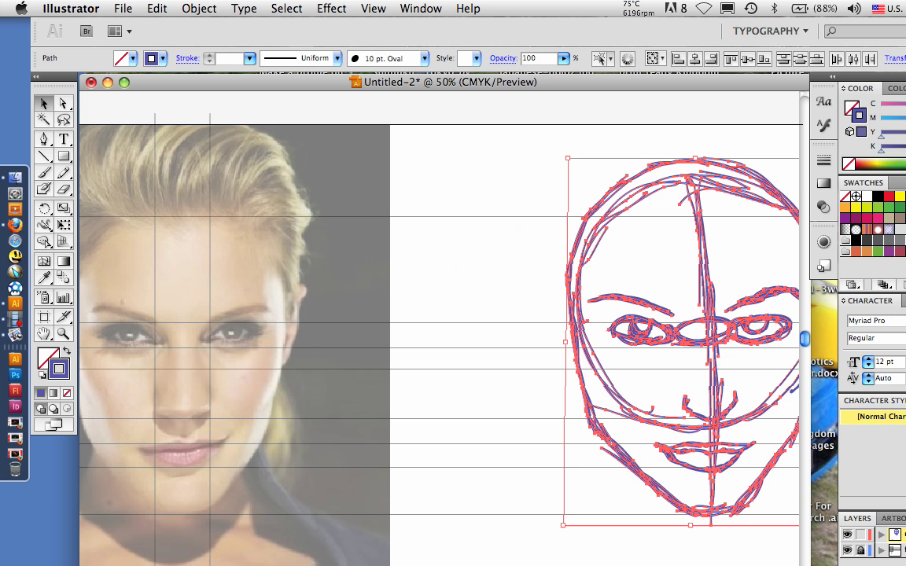
key("Left")
key("Left")
key("Left")
key("Left")
key("Left")
key("Left")
key("Left")
key("Left")
key("Left")
key("Left")
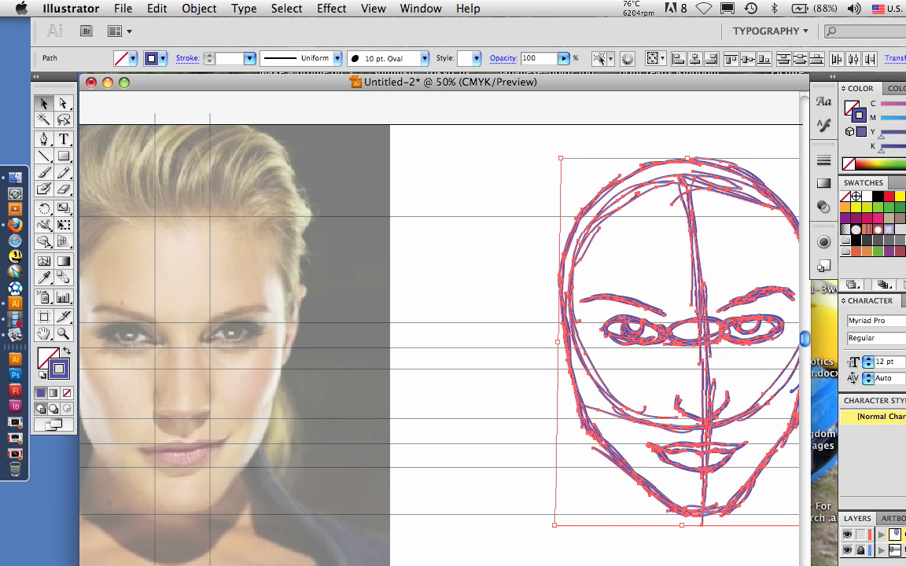
key("Left")
key("Left")
key("Left")
key("Left")
key("Left")
key("Left")
key("Left")
key("Left")
key("Left")
key("Left")
key("Left")
key("Left")
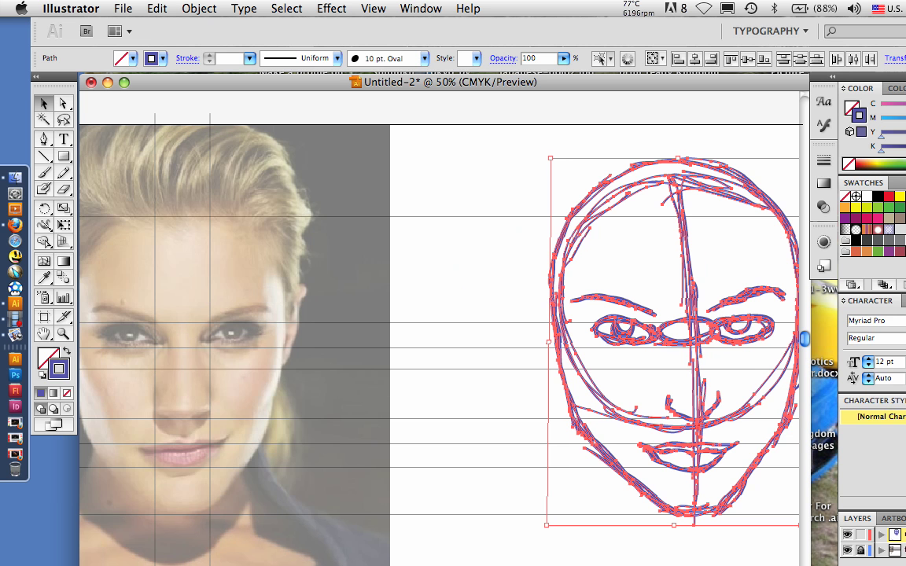
key("Left")
key("Left")
key("Left")
key("Left")
key("Left")
key("Left")
key("Left")
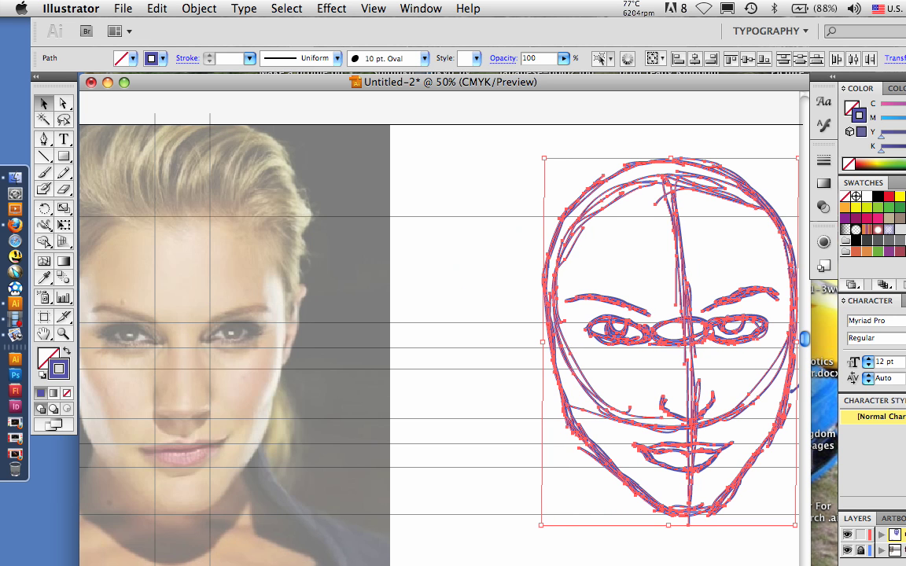
key("Left")
key("Left")
key("Left")
key("Left")
key("Left")
key("Left")
key("Left")
key("Left")
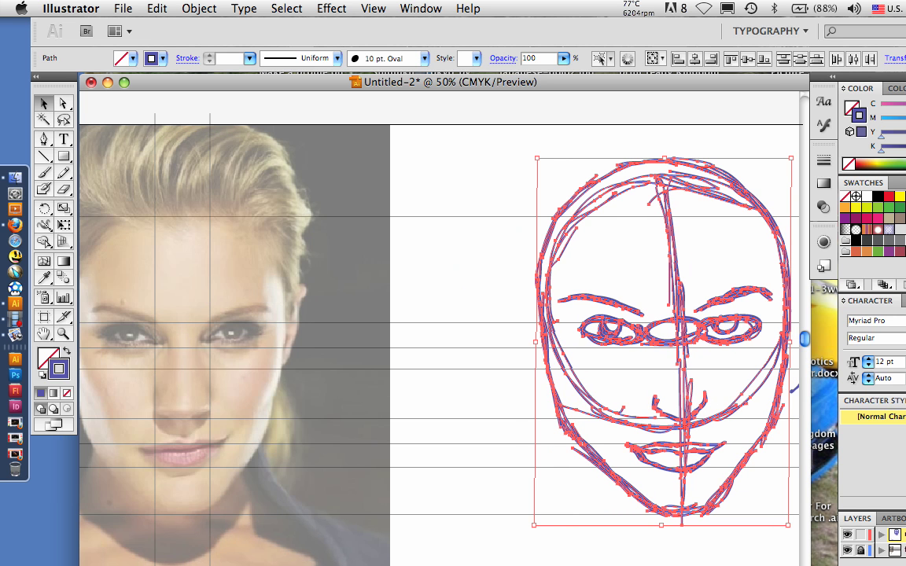
key("Left")
key("Left")
key("Left")
key("Left")
key("Left")
key("Left")
key("Left")
key("Left")
key("Left")
key("Left")
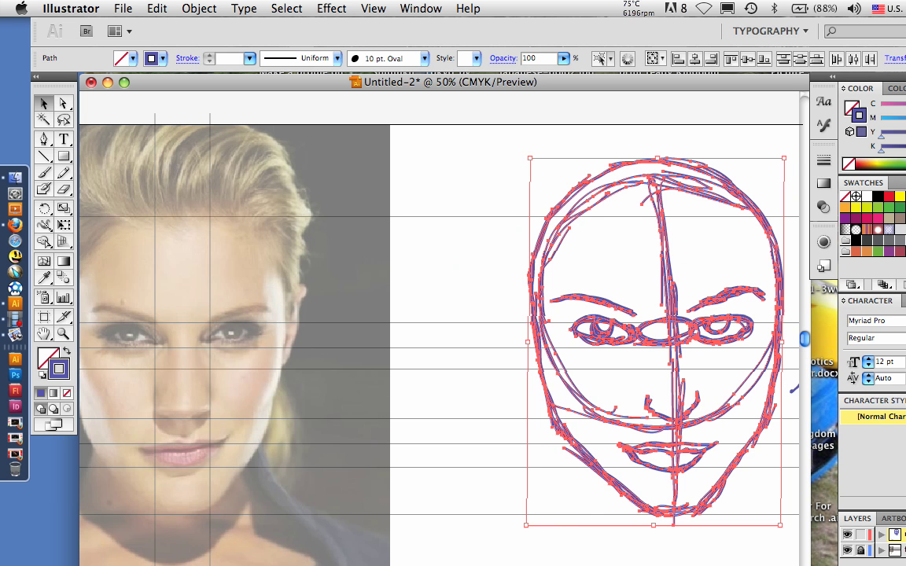
key("Left")
key("Left")
key("Left")
key("Left")
key("Left")
key("Left")
key("Left")
key("Left")
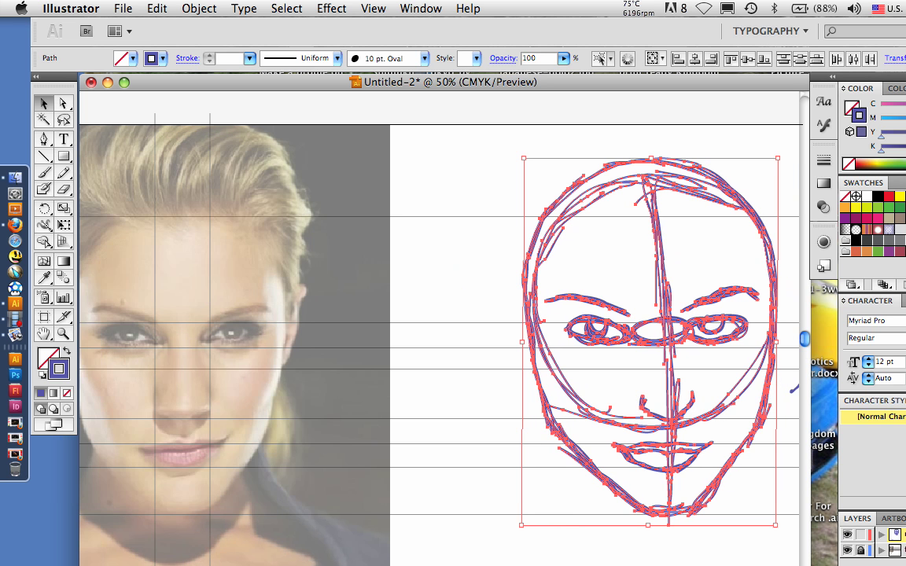
key("Left")
key("Left")
key("Left")
key("Left")
key("Left")
key("super+shift+a")
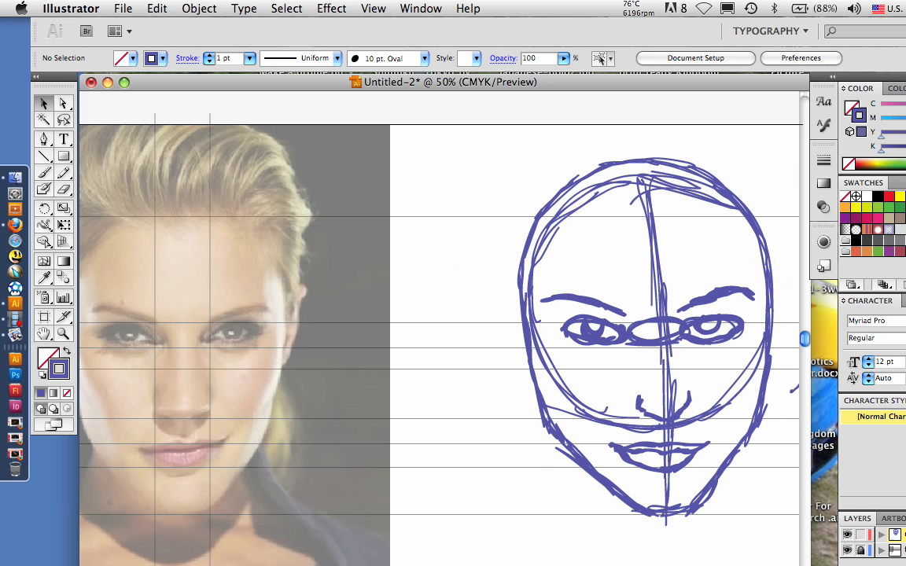
Delete the spacing oval between the two eyes of the face sketch
left_click(648, 320)
key("super+shift+a")
key("super+z")
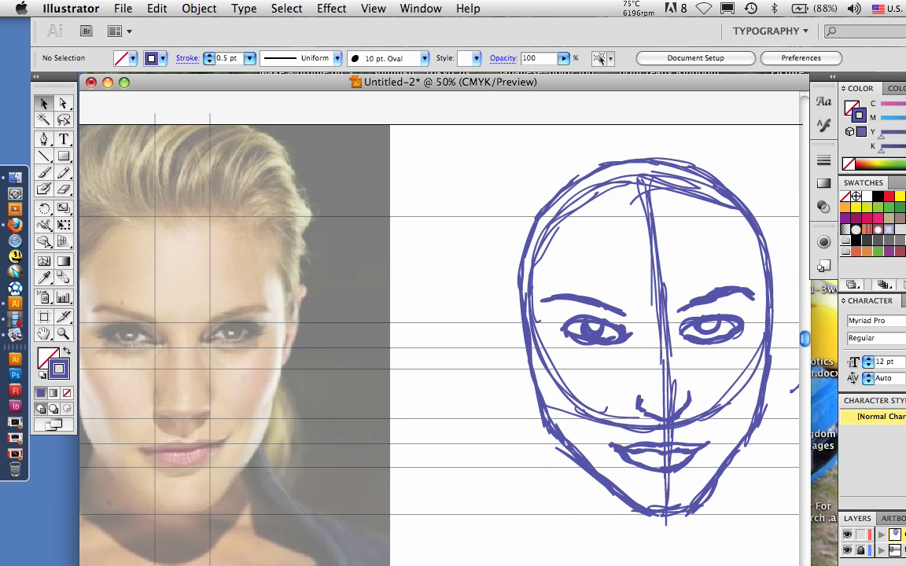
Fade all strokes of the face sketch to 40% opacity and deselect them
left_click(860, 534)
left_click(861, 550)
left_click(860, 535)
left_click(861, 551)
left_click_drag(532, 462, 772, 565)
left_click_drag(532, 462, 464, 140)
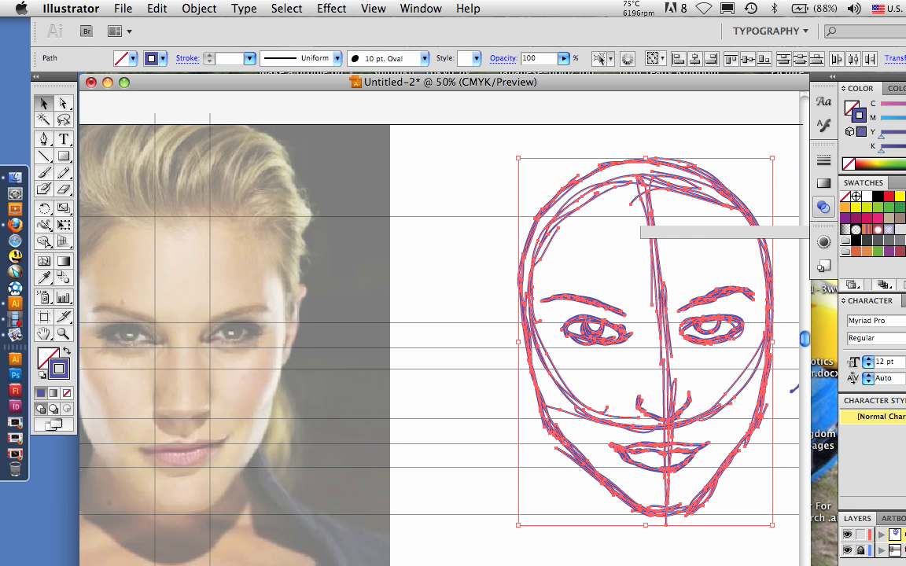
left_click(823, 207)
left_click_drag(783, 186, 735, 187)
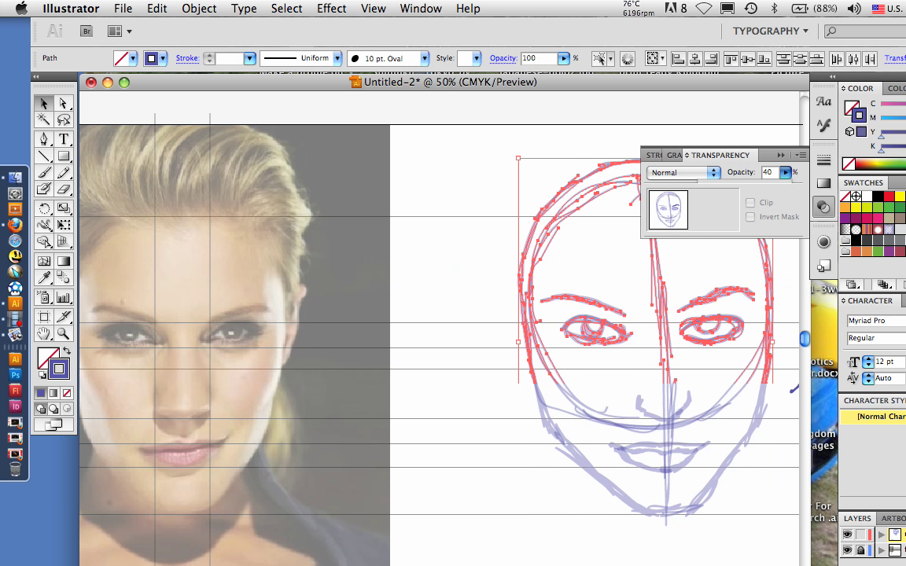
left_click(466, 267)
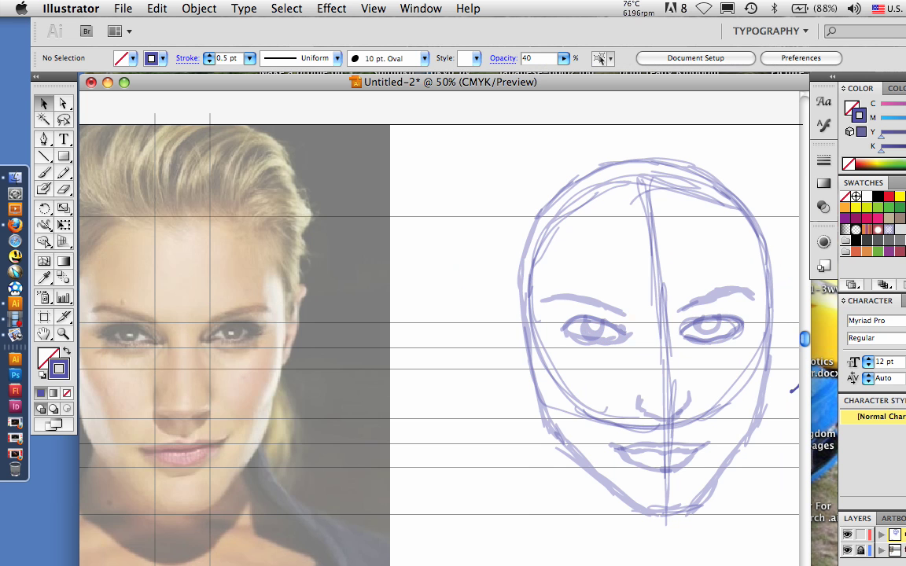
Lock the rough sketch layer, then unlock the layer beneath it and make it active
left_click(861, 534)
left_click(861, 550)
left_click(901, 551)
Set the stroke colour to black (000000)
key("i")
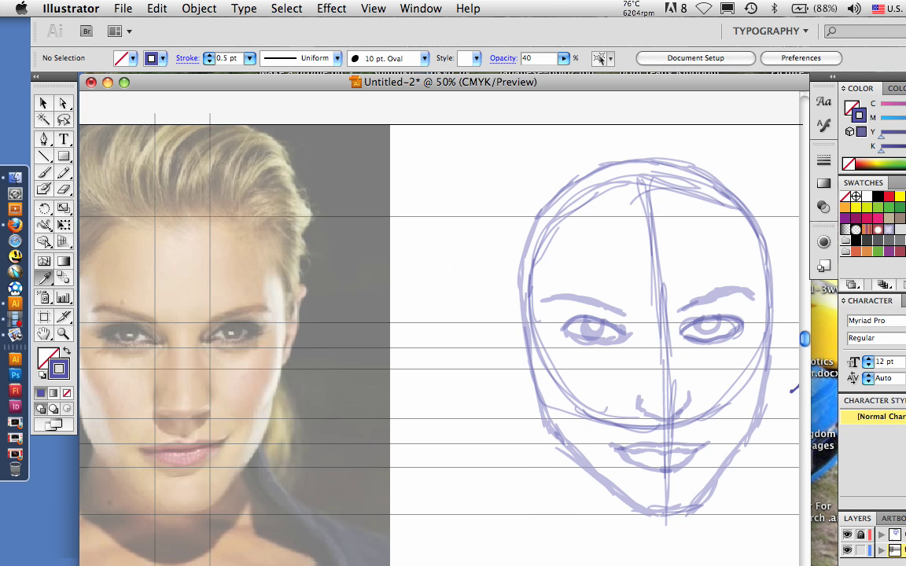
double_click(60, 370)
left_click_drag(322, 323, 291, 362)
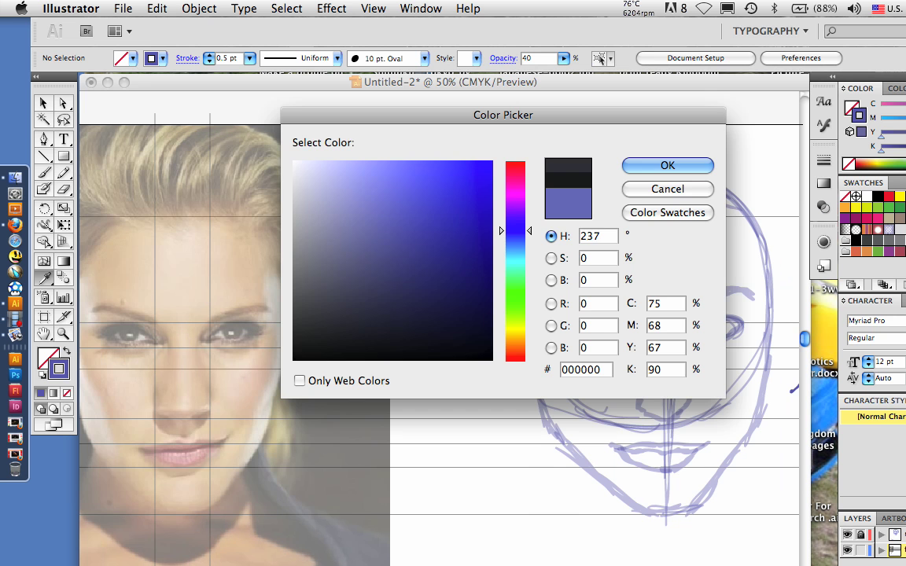
key("Return")
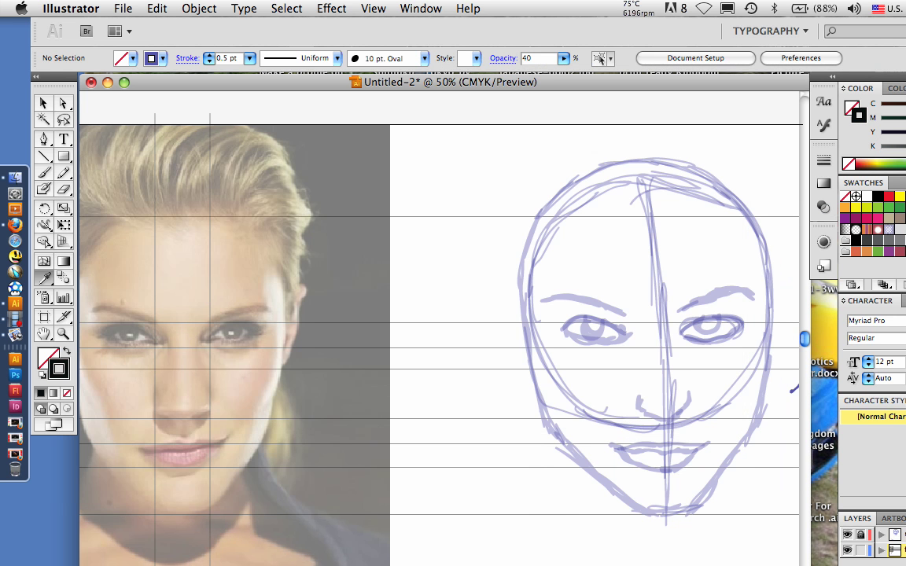
Set the opacity for new Paintbrush strokes to 100%
key("b")
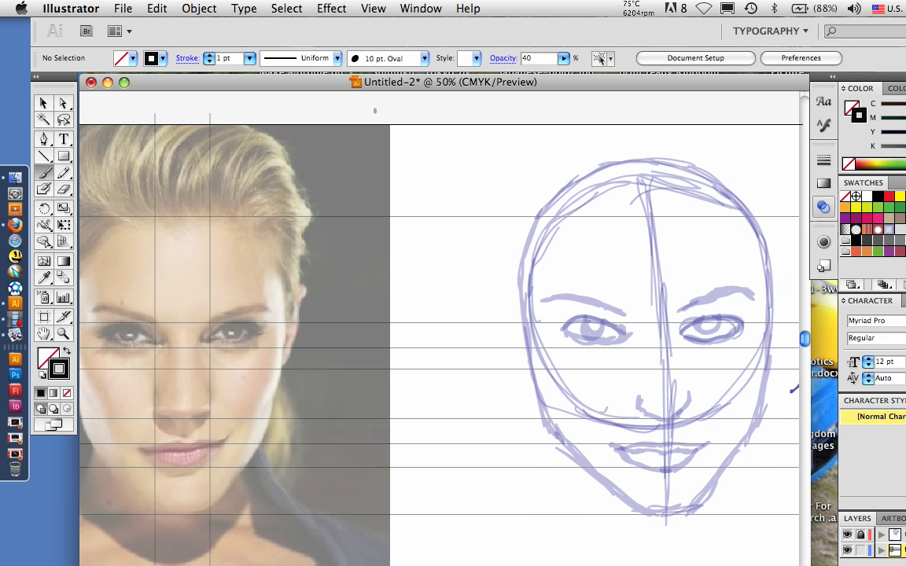
left_click(823, 207)
left_click_drag(735, 187, 783, 186)
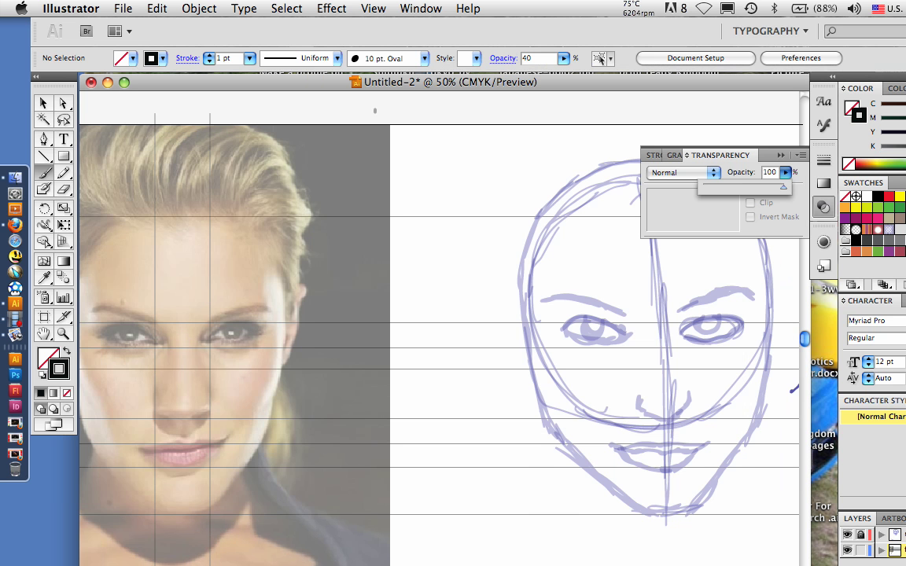
left_click(781, 155)
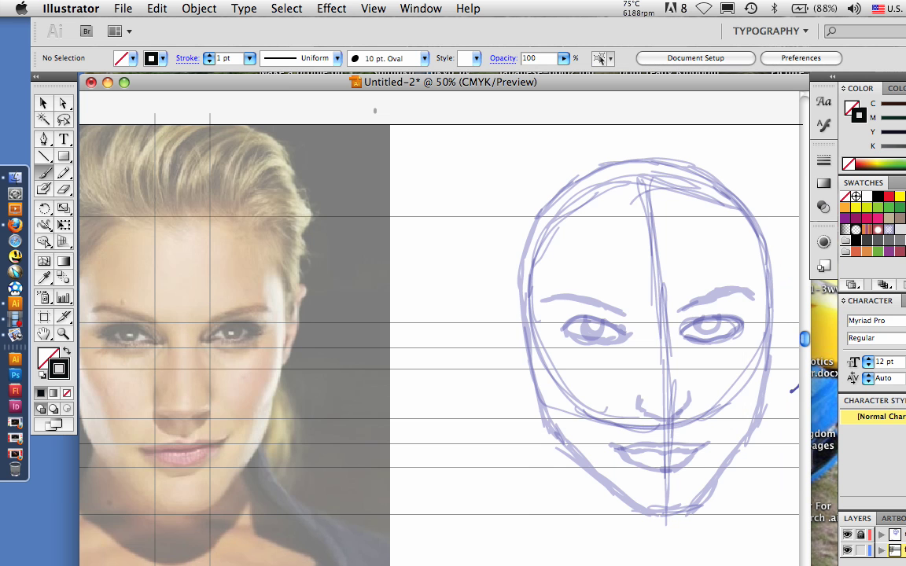
Paint a black test stroke beside the face, reduce the stroke weight to 0.5 pt and paint a second, thinner test stroke
left_click_drag(433, 110, 472, 163)
left_click(248, 58)
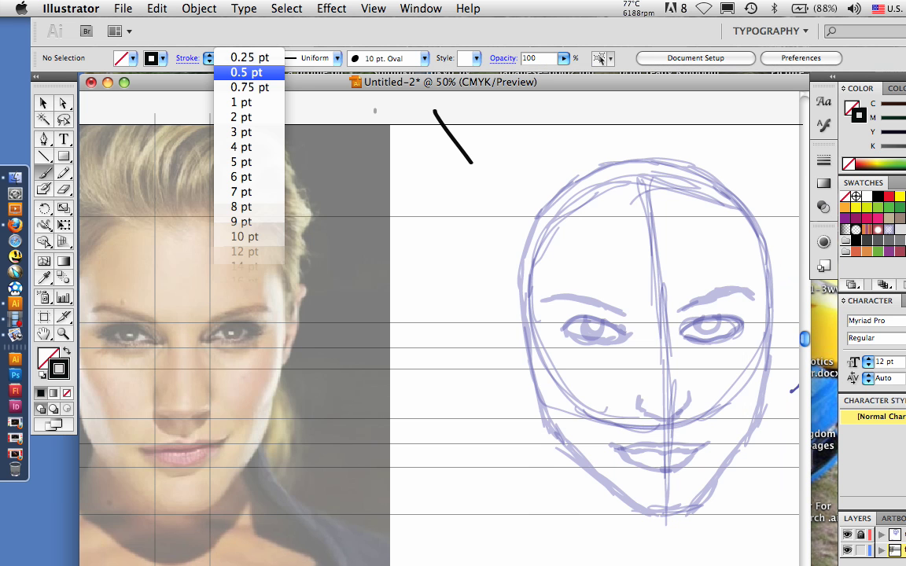
left_click(249, 73)
left_click_drag(433, 147, 448, 165)
Trace the nostrils and base of the nose in black and ink a line down one side of the nose bridge
mouse_move(471, 315)
left_mouse_down()
mouse_move(429, 316)
mouse_move(470, 309)
left_mouse_up()
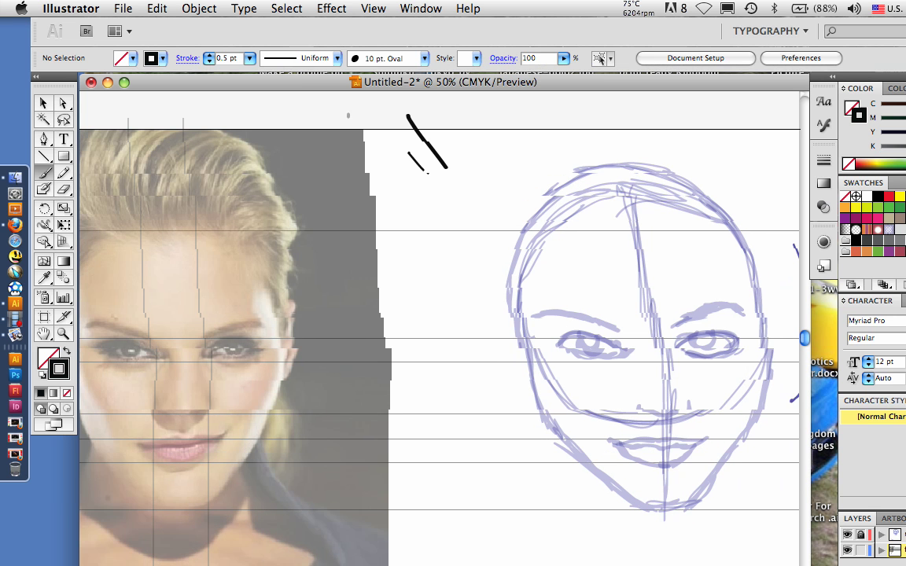
scroll(441, 331, "left", 2)
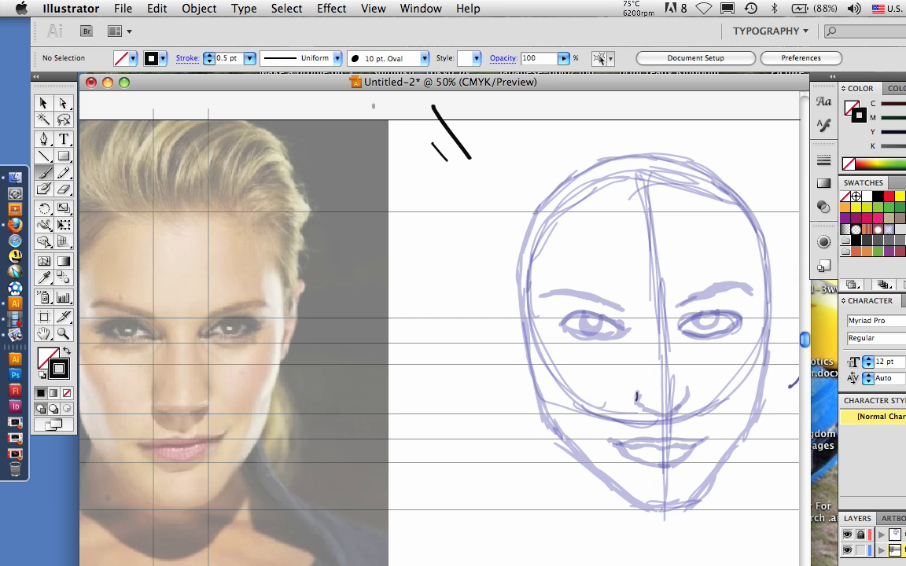
mouse_move(640, 406)
left_mouse_down()
mouse_move(670, 416)
mouse_move(689, 401)
left_mouse_up()
left_click_drag(636, 393, 641, 407)
left_click_drag(669, 357, 677, 376)
left_click_drag(666, 321, 671, 359)
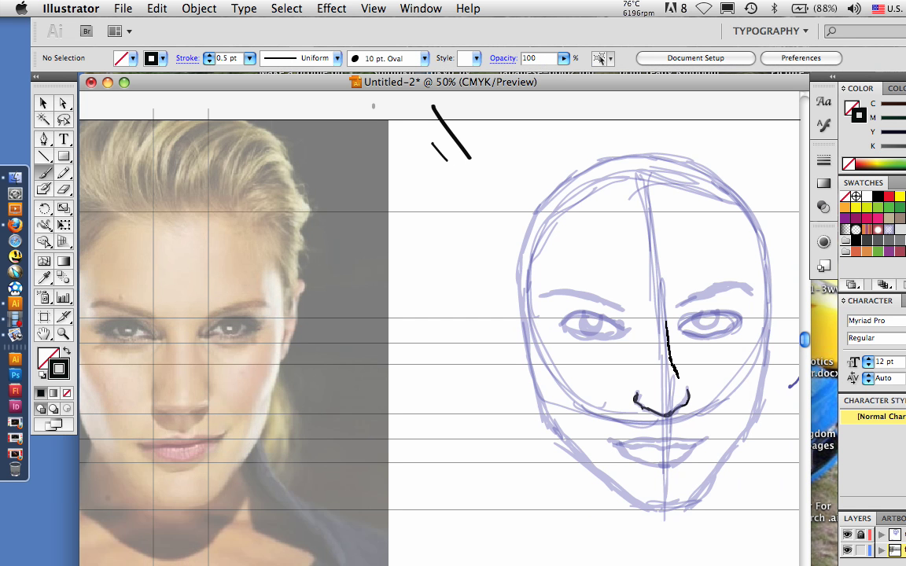
Extend the nose bridge line up to the right eyebrow and trace the outlines of both eyebrows in black
mouse_move(672, 303)
left_mouse_down()
mouse_move(666, 323)
mouse_move(717, 282)
mouse_move(751, 291)
mouse_move(677, 300)
left_mouse_up()
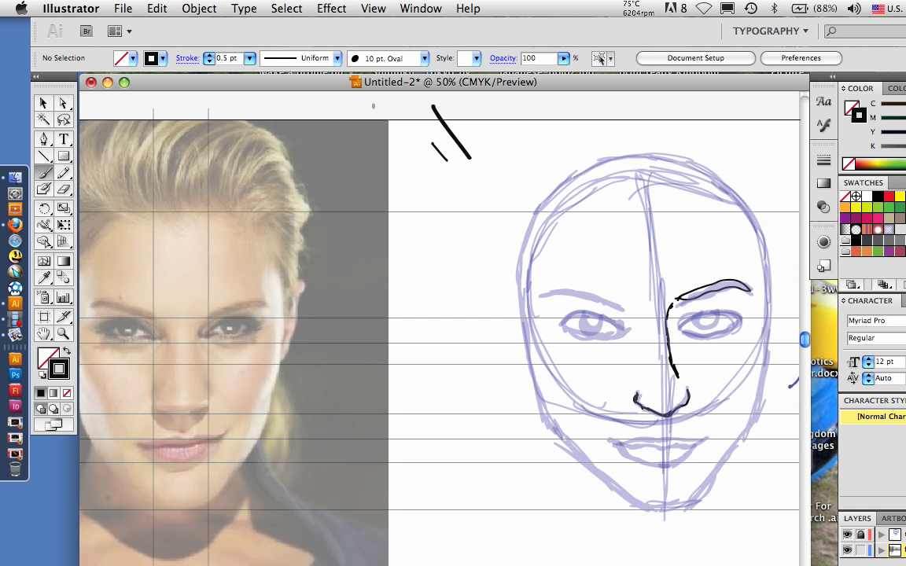
left_click_drag(572, 297, 626, 310)
left_click_drag(538, 300, 626, 310)
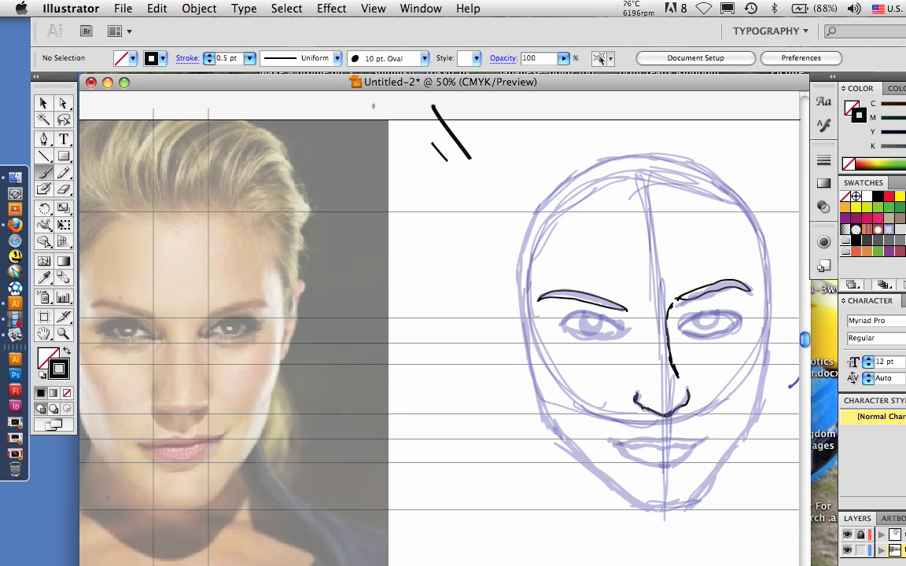
Trace the upper and lower lid contours of both eyes in black, undoing and redrawing unsatisfactory strokes
mouse_move(562, 324)
left_mouse_down()
mouse_move(573, 317)
mouse_move(624, 328)
mouse_move(592, 334)
mouse_move(613, 330)
left_mouse_up()
left_click(157, 9)
left_click(221, 27)
left_click_drag(563, 321, 620, 329)
left_click_drag(679, 331, 723, 313)
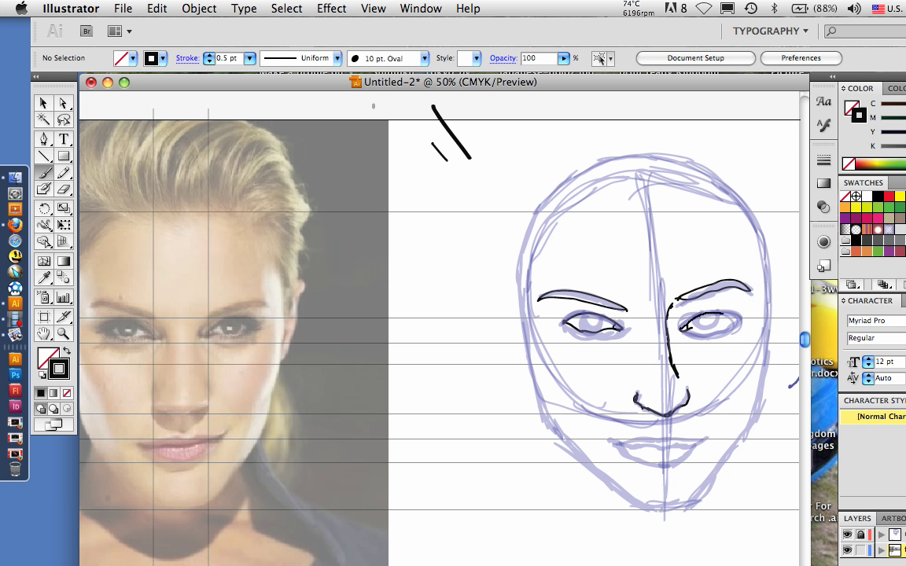
key("super+z")
left_click_drag(685, 331, 727, 323)
Draw the iris curves inside both inked eye outlines
mouse_move(584, 312)
left_mouse_down()
mouse_move(585, 323)
mouse_move(606, 316)
left_mouse_up()
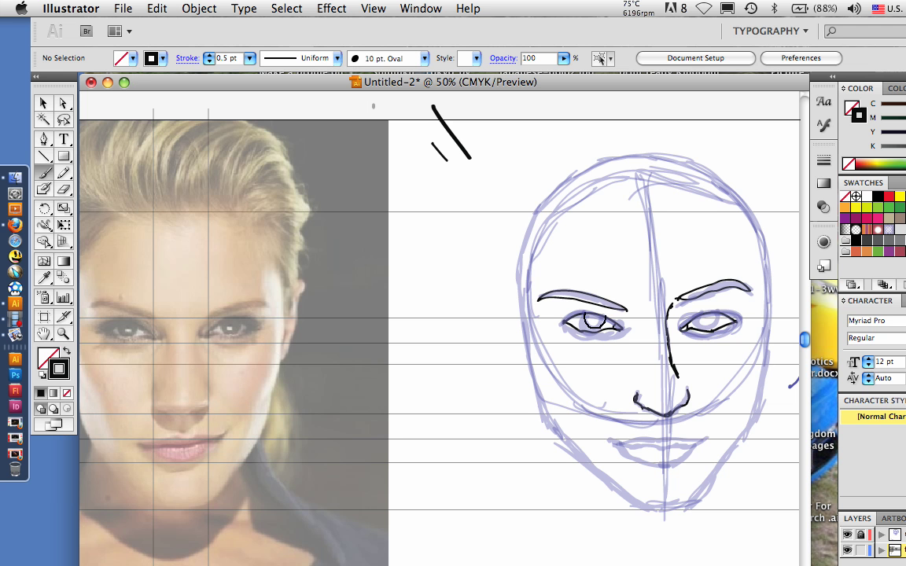
key("cmd+z")
left_click_drag(699, 324, 717, 322)
Ink the mouth with two philtrum lines below the nose, the upper and lower lip contours and short creases on the lower lip
mouse_move(660, 439)
left_mouse_down()
mouse_move(672, 439)
mouse_move(662, 429)
mouse_move(673, 438)
mouse_move(638, 440)
mouse_move(707, 437)
left_mouse_up()
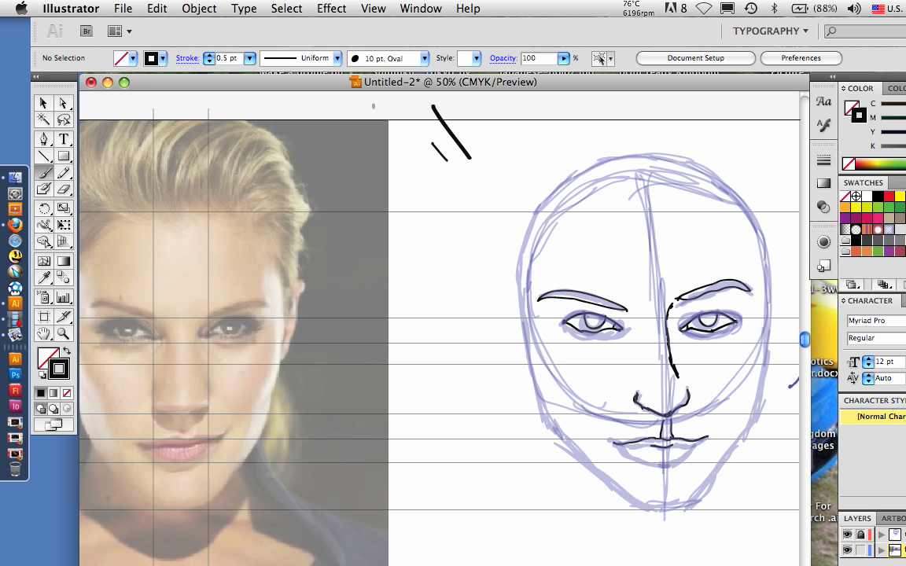
left_click_drag(631, 447, 706, 438)
left_click_drag(608, 439, 616, 444)
mouse_move(623, 451)
left_mouse_down()
mouse_move(672, 462)
mouse_move(693, 450)
left_mouse_up()
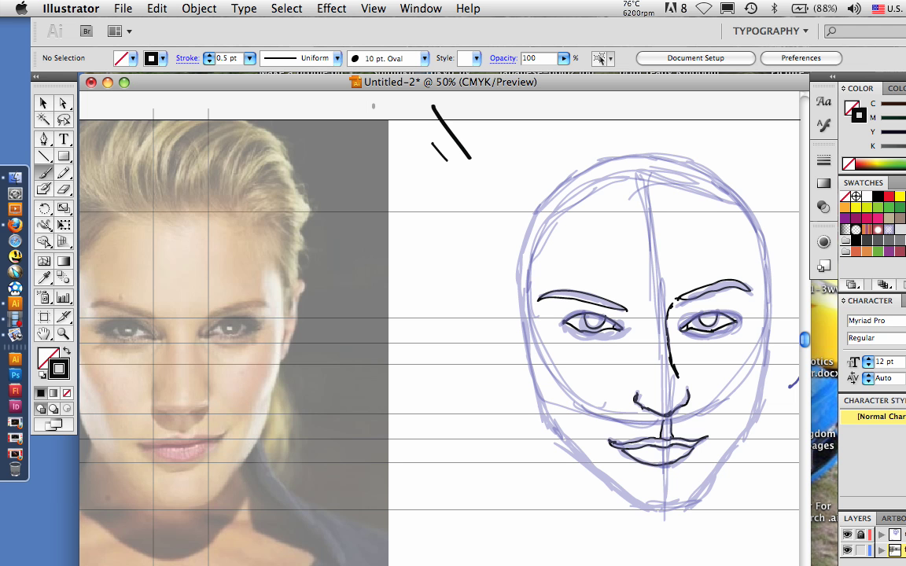
left_click_drag(641, 448, 645, 456)
mouse_move(646, 446)
left_mouse_down()
mouse_move(649, 454)
mouse_move(635, 456)
mouse_move(682, 454)
mouse_move(659, 455)
left_mouse_up()
Draw dark pupils inside both irises, undoing stray strokes
left_click_drag(590, 323, 603, 323)
left_click_drag(705, 323, 710, 316)
key("super+z")
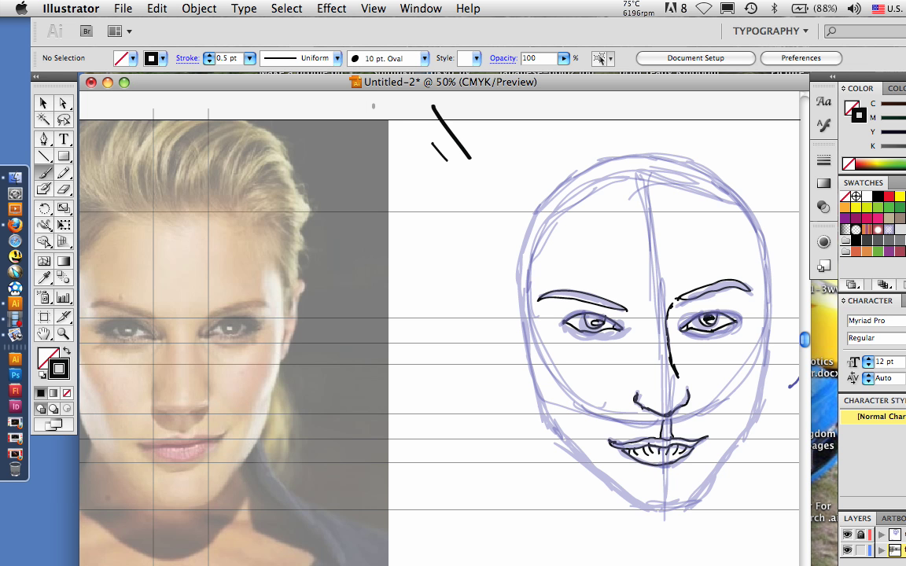
left_click_drag(598, 314, 595, 320)
key("super+z")
Paint thick dark lashes along the upper lids of both eyes, extending past the outer corners
mouse_move(556, 317)
left_mouse_down()
mouse_move(565, 323)
mouse_move(594, 308)
mouse_move(618, 318)
left_mouse_up()
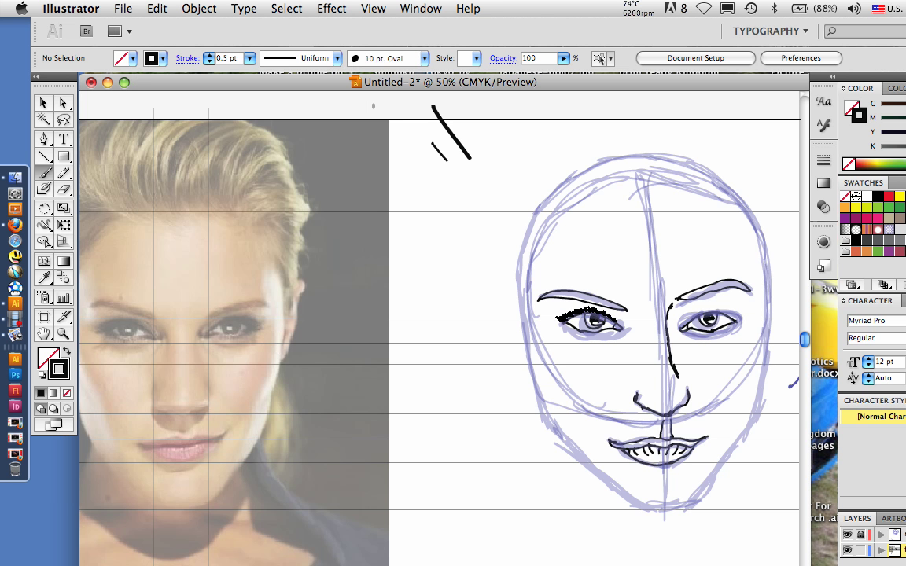
left_click_drag(560, 319, 549, 317)
left_click_drag(747, 318, 702, 312)
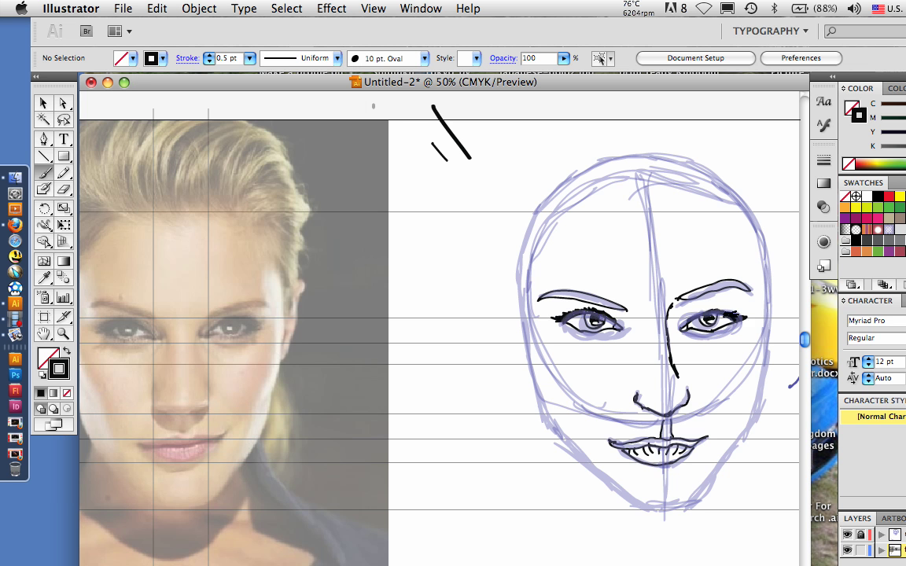
left_click_drag(719, 310, 692, 316)
scroll(676, 338, "down", 2)
scroll(440, 322, "down", 5)
scroll(440, 323, "right", 1)
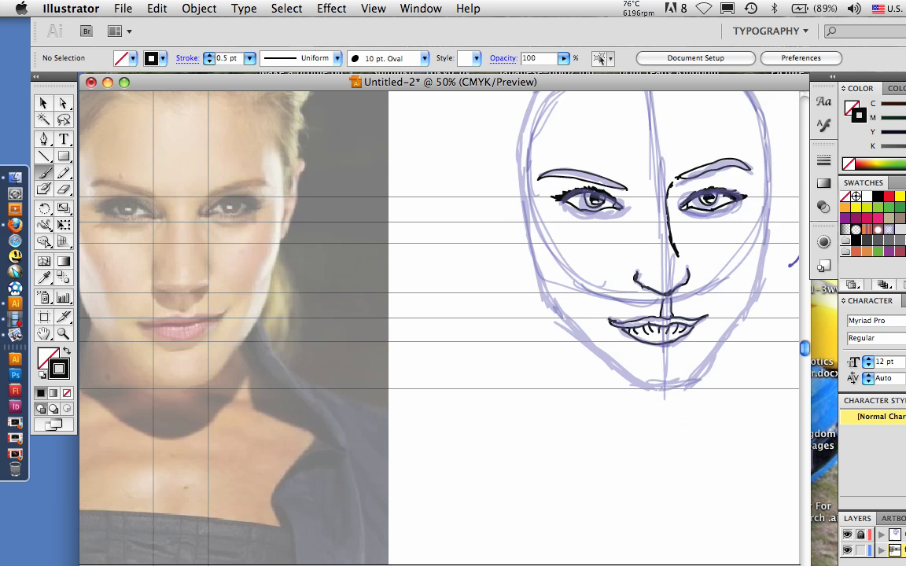
Ink the chin curve and the left jaw and cheek outline up to eye level over the rough sketch
left_click_drag(646, 387, 701, 380)
left_click_drag(627, 375, 649, 387)
left_click_drag(555, 315, 718, 459)
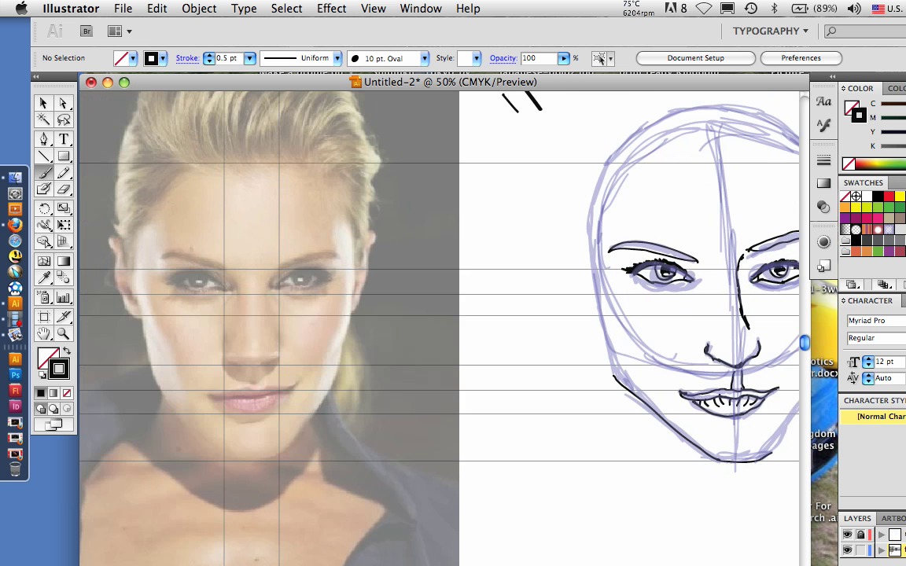
left_click_drag(593, 272, 614, 379)
Ink the right jaw and cheek outline from the chin up to just above the eye
left_click_drag(629, 346, 445, 349)
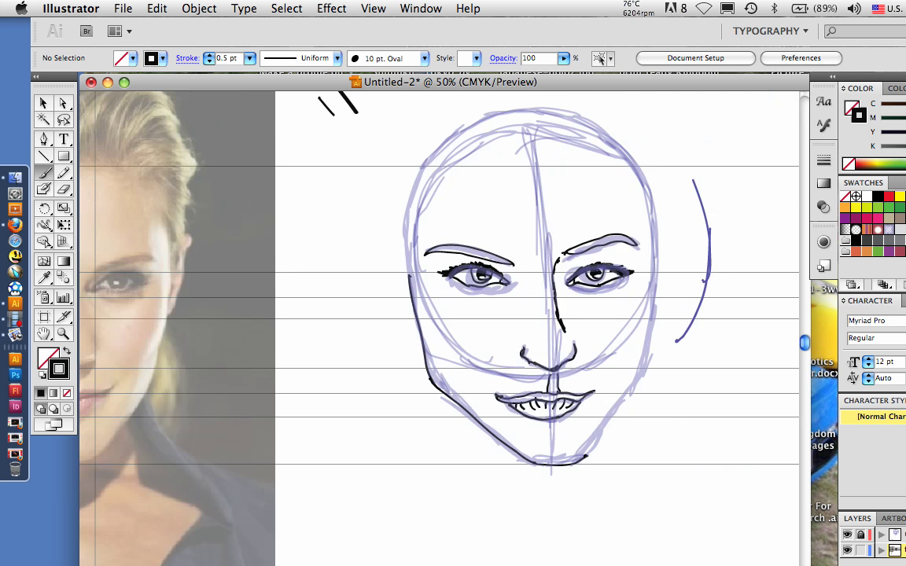
left_click_drag(611, 413, 585, 456)
left_click_drag(631, 381, 611, 412)
left_click_drag(645, 338, 631, 382)
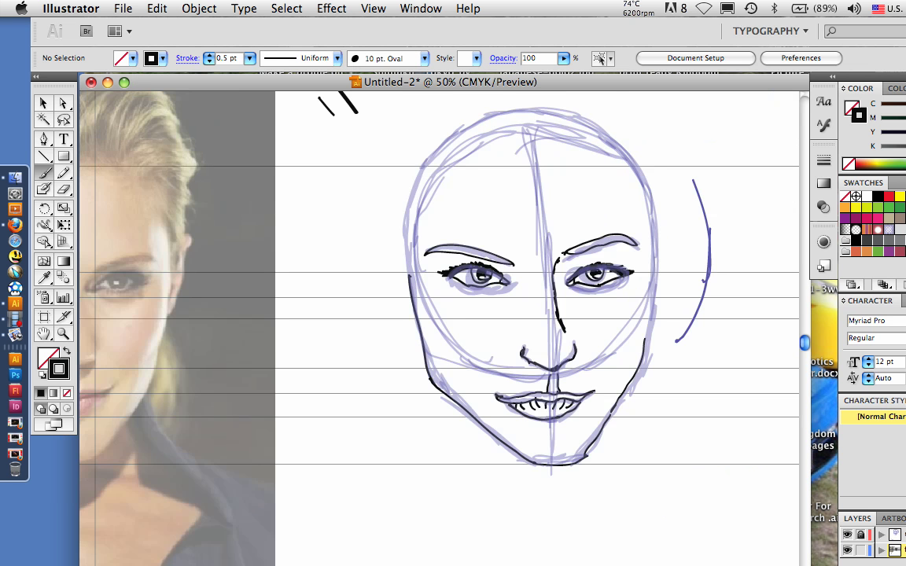
left_click_drag(646, 330, 638, 351)
left_click_drag(649, 280, 646, 333)
left_click_drag(651, 228, 647, 316)
Ink the lower outer edge of the left ear down to where it meets the cheek
left_click_drag(629, 330, 707, 319)
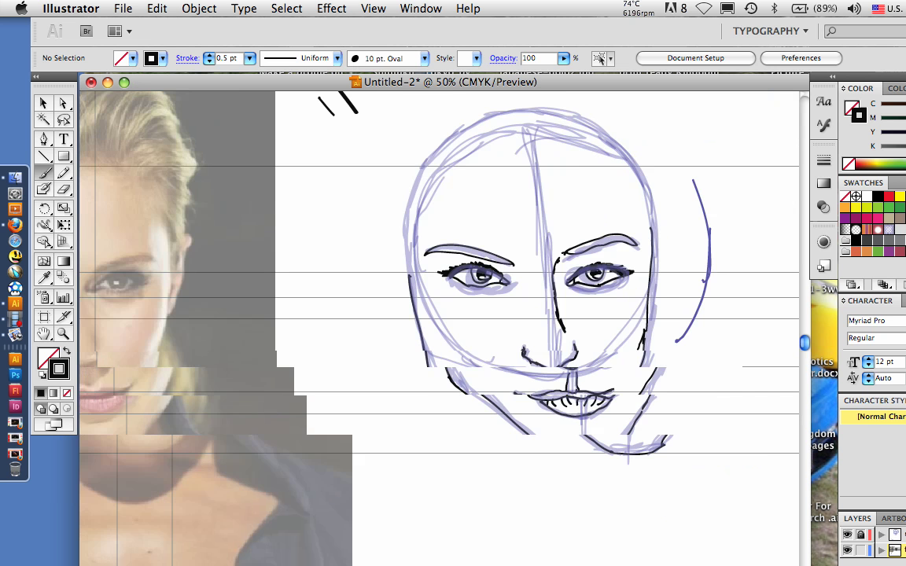
scroll(444, 328, "left", 5)
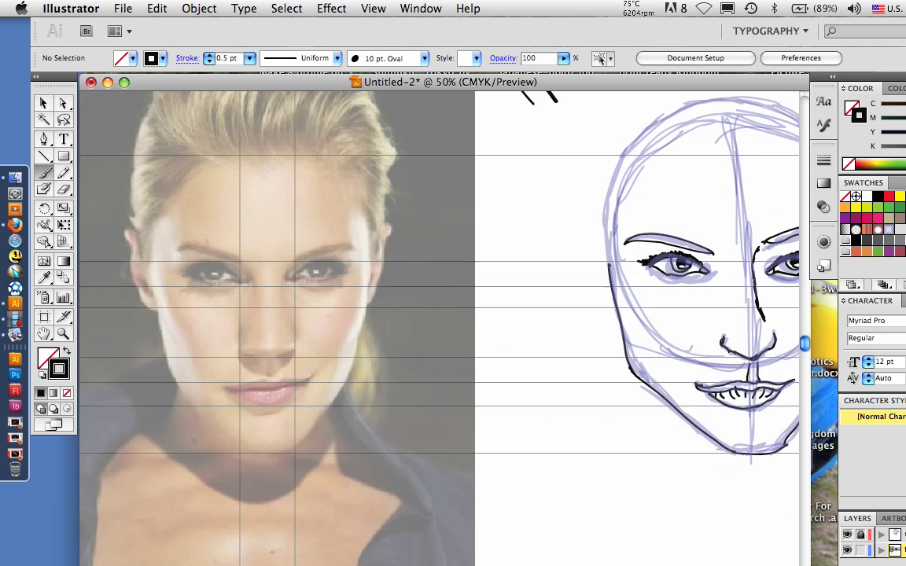
mouse_move(605, 307)
left_mouse_down()
mouse_move(615, 309)
mouse_move(588, 277)
left_mouse_up()
Draw a horizontal guide line across the photo, nudge it up to the top of the ears, and switch back to the Paintbrush
left_click(44, 156)
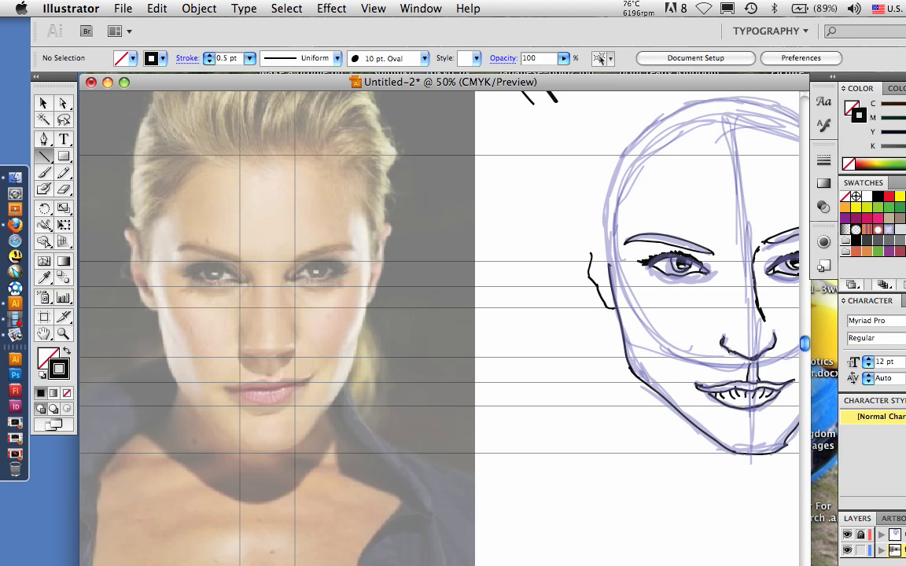
left_click_drag(98, 231, 495, 231)
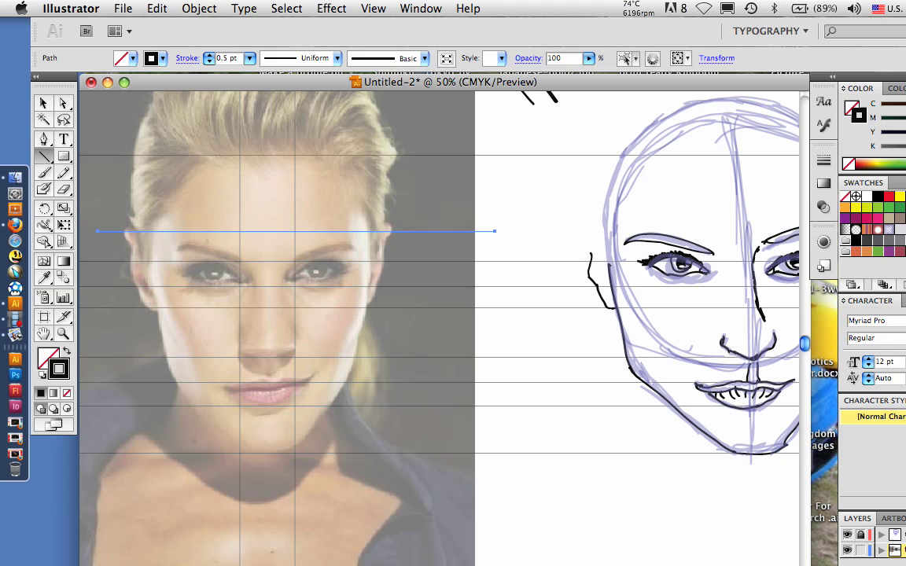
key("Up")
key("Up")
key("Up")
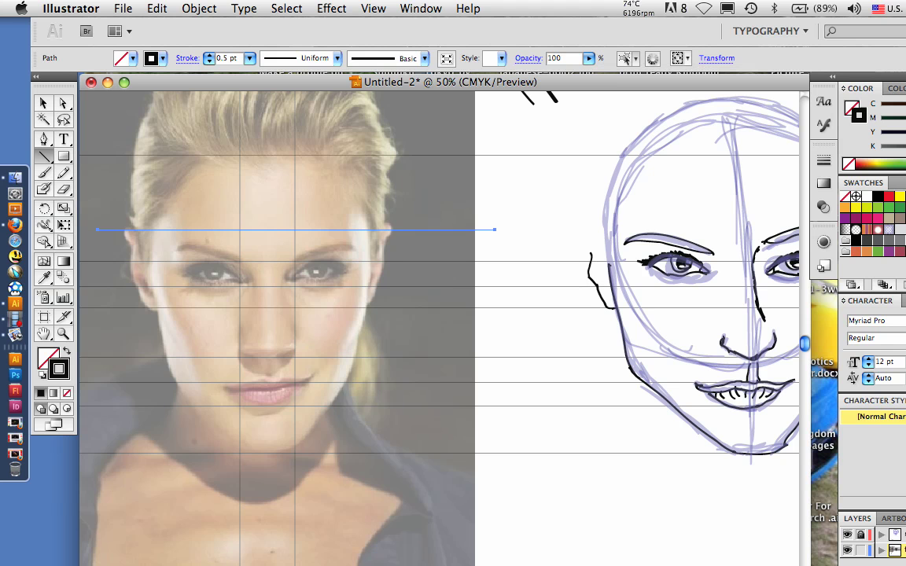
key("Up")
key("Up")
key("Up")
key("Up")
key("Up")
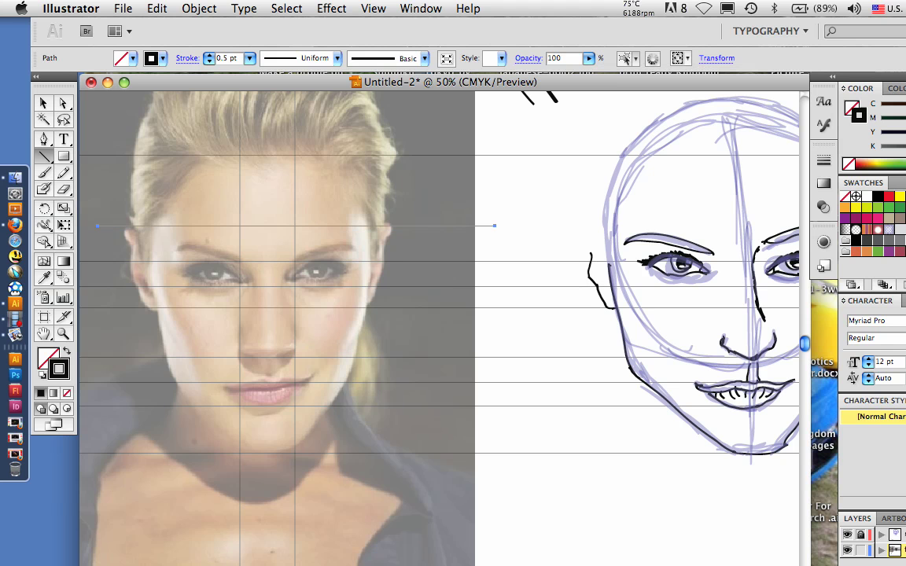
key("super+shift+a")
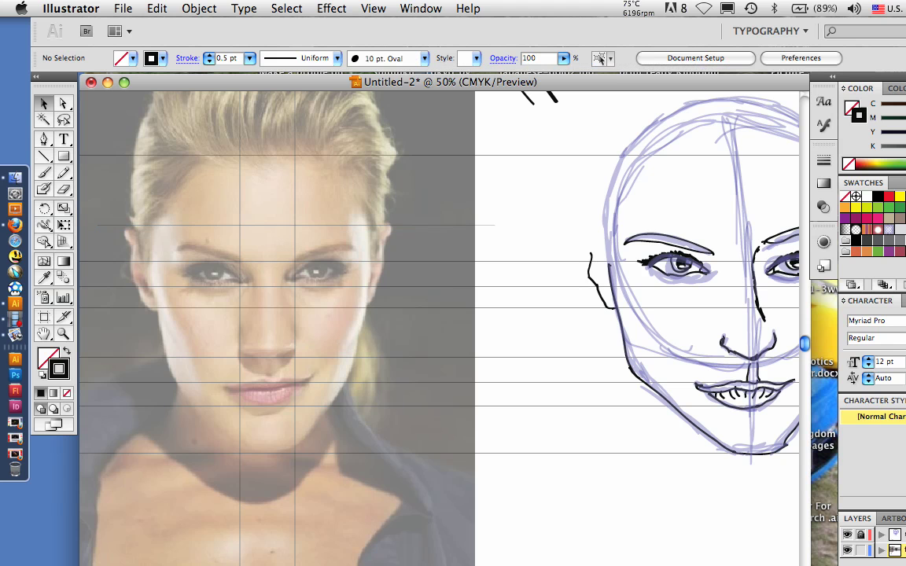
key("b")
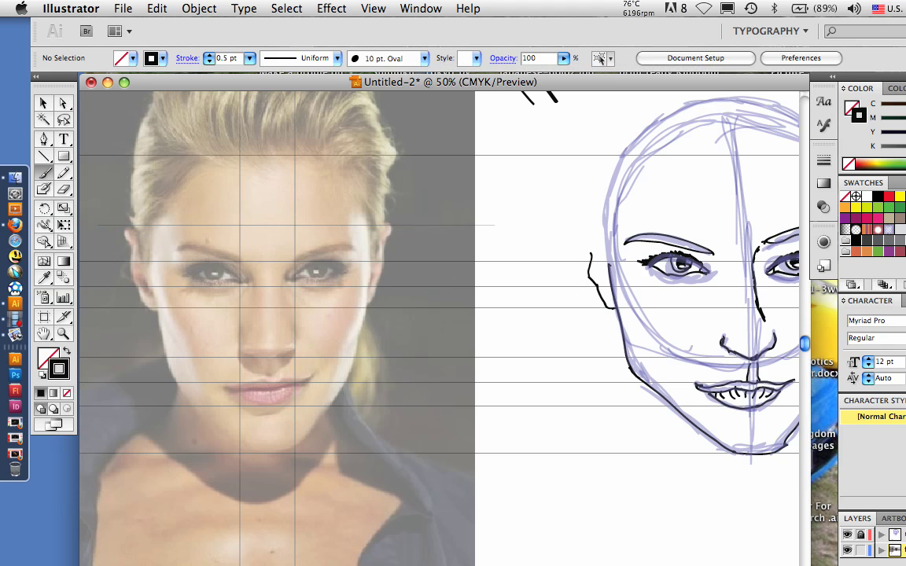
left_click_drag(602, 223, 607, 227)
left_click(208, 55)
left_click_drag(604, 224, 590, 247)
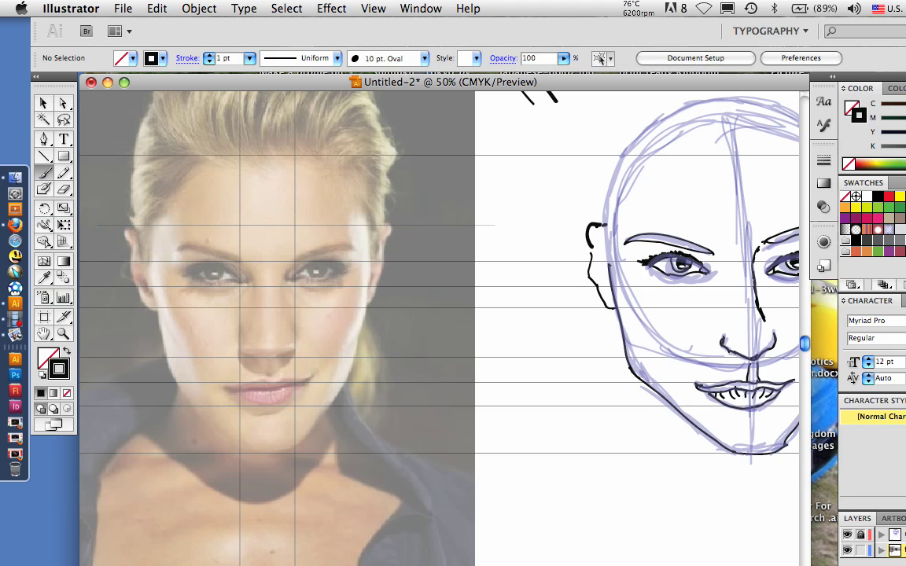
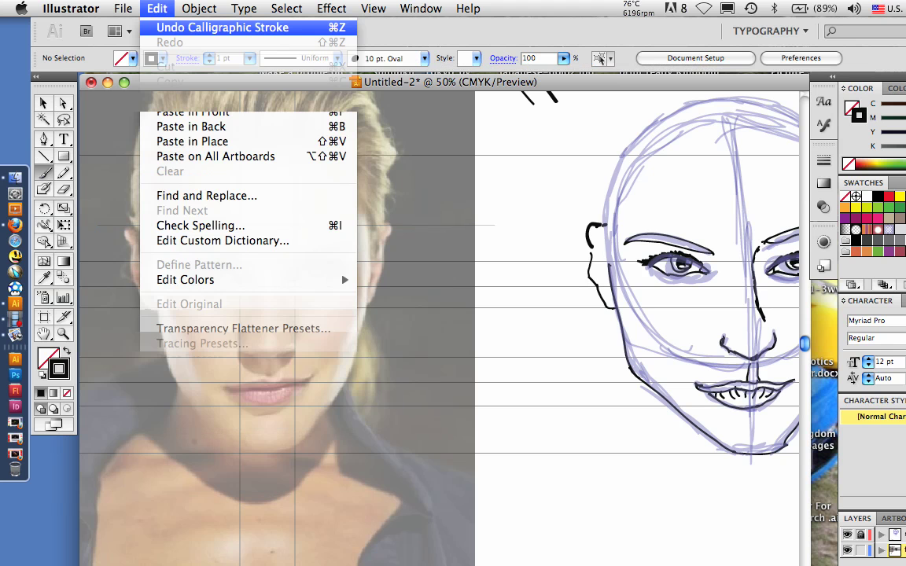
key("super+z")
key("super+z")
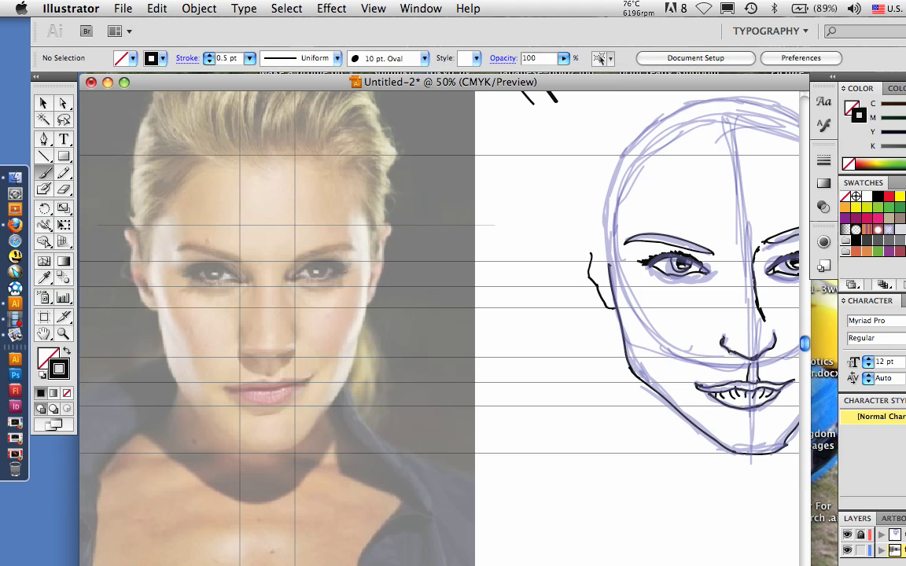
Test stroke weights with small dabs, settle on 0.5 pt, and ink the left ear's top and inner contour
left_click(249, 59)
left_click(241, 102)
left_click(509, 123)
left_click(249, 58)
left_click(242, 73)
left_click(503, 141)
mouse_move(589, 239)
left_mouse_down()
mouse_move(593, 254)
mouse_move(601, 234)
mouse_move(606, 244)
mouse_move(595, 245)
mouse_move(591, 281)
mouse_move(607, 296)
left_mouse_up()
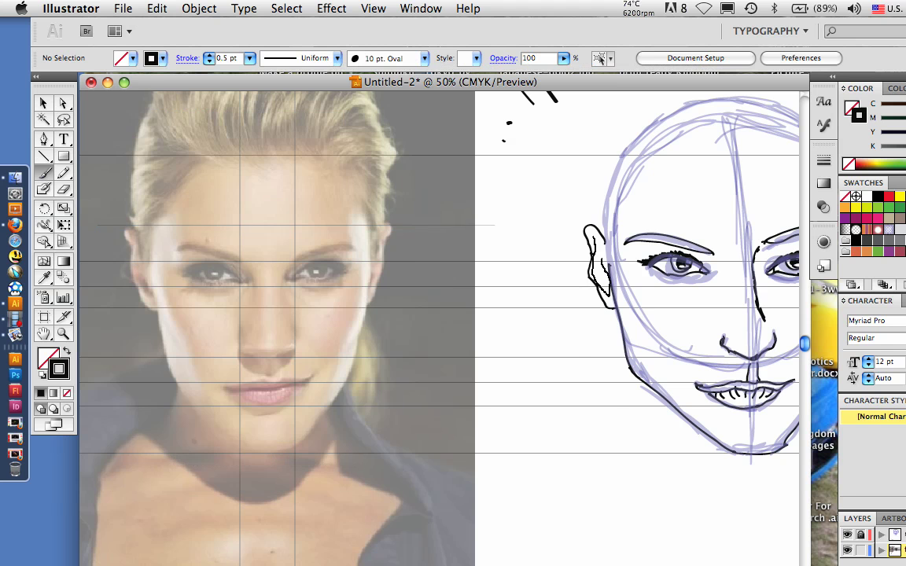
Extend the ear-top guide line horizontally past the far side of the sketched face and return to the Paintbrush
left_click_drag(692, 303, 577, 317)
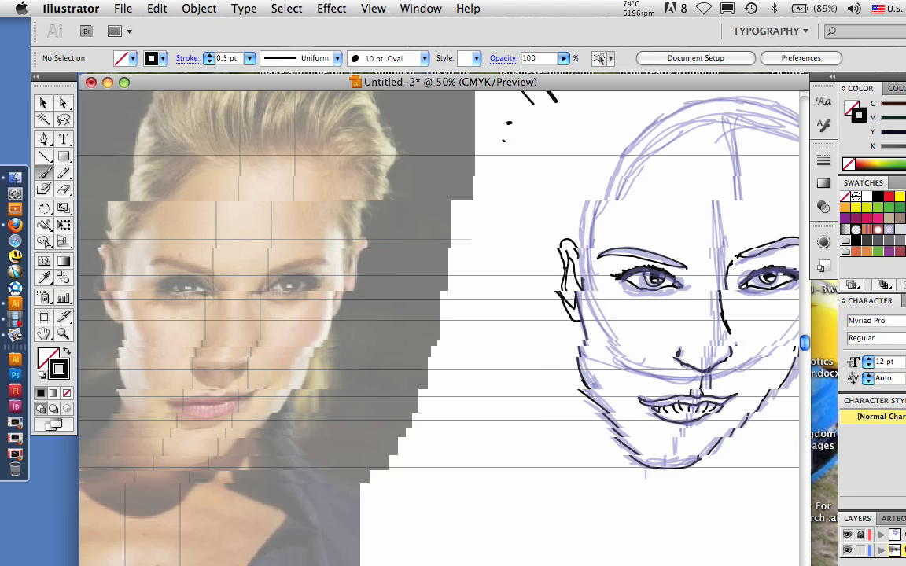
scroll(440, 315, "right", 3)
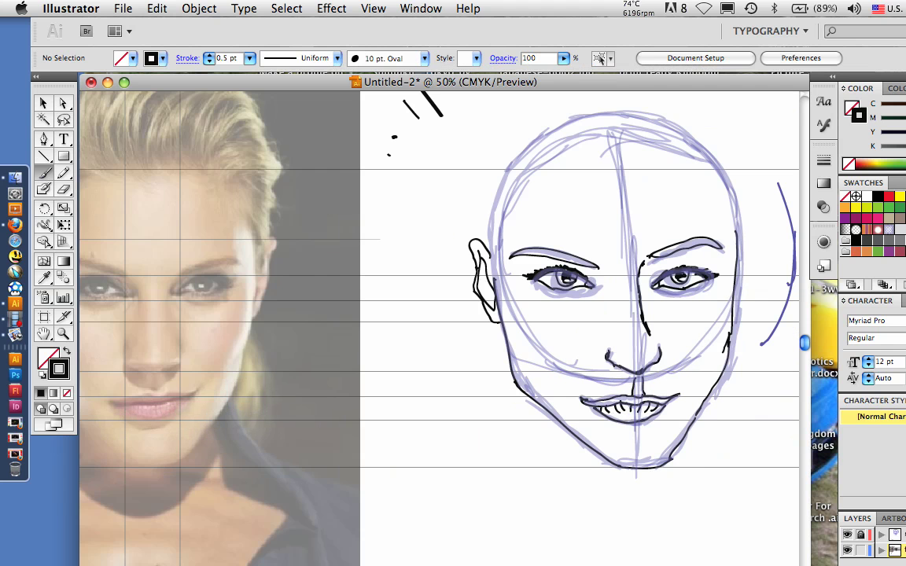
scroll(440, 323, "right", 1)
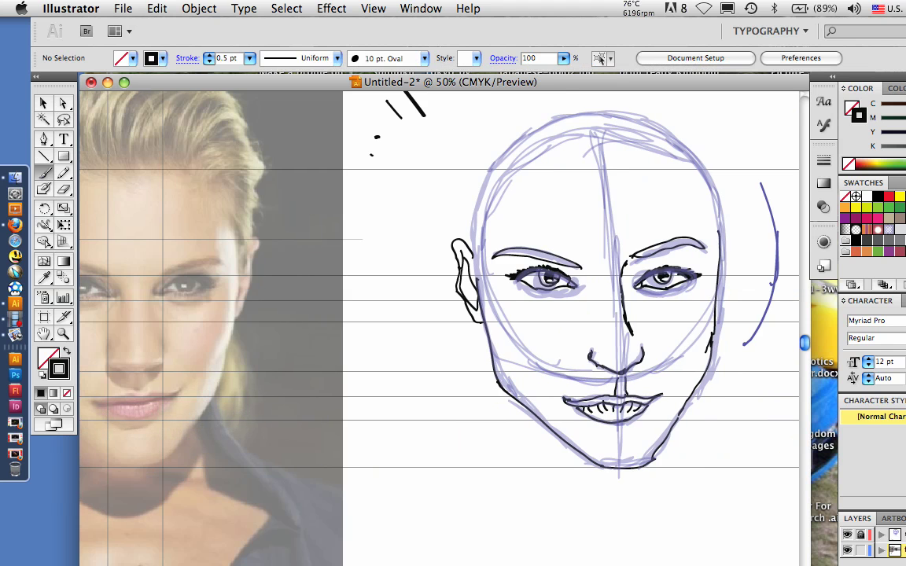
key("v")
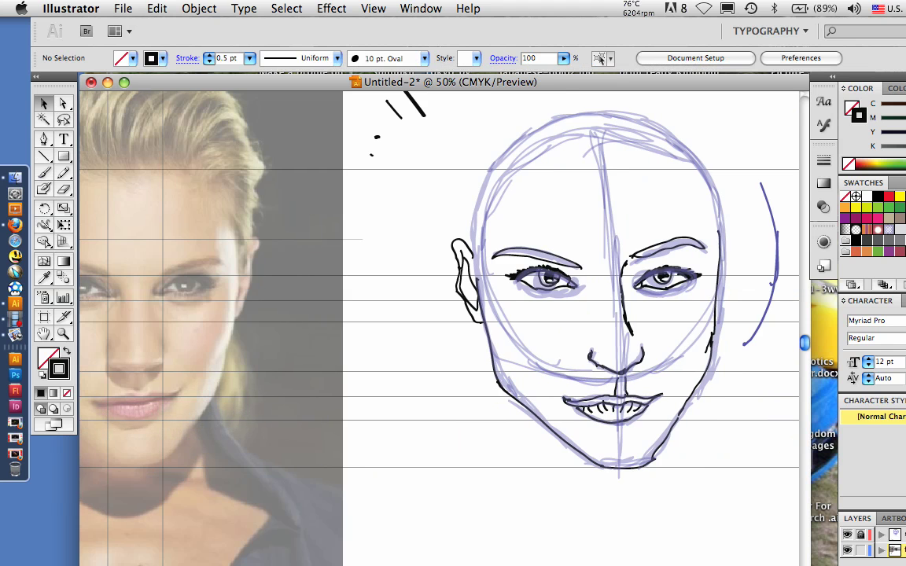
left_click(361, 239)
left_click_drag(363, 239, 415, 239)
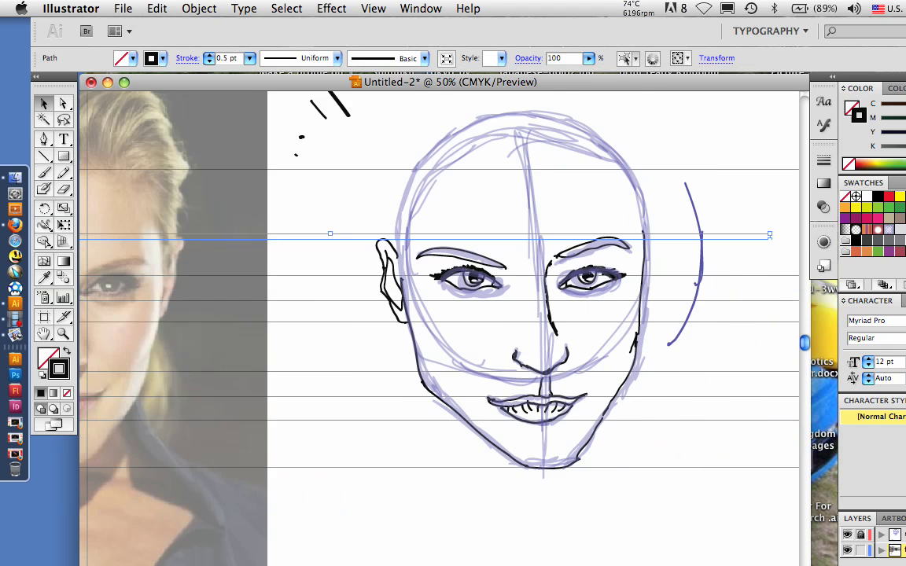
key("shift+super+a")
key("b")
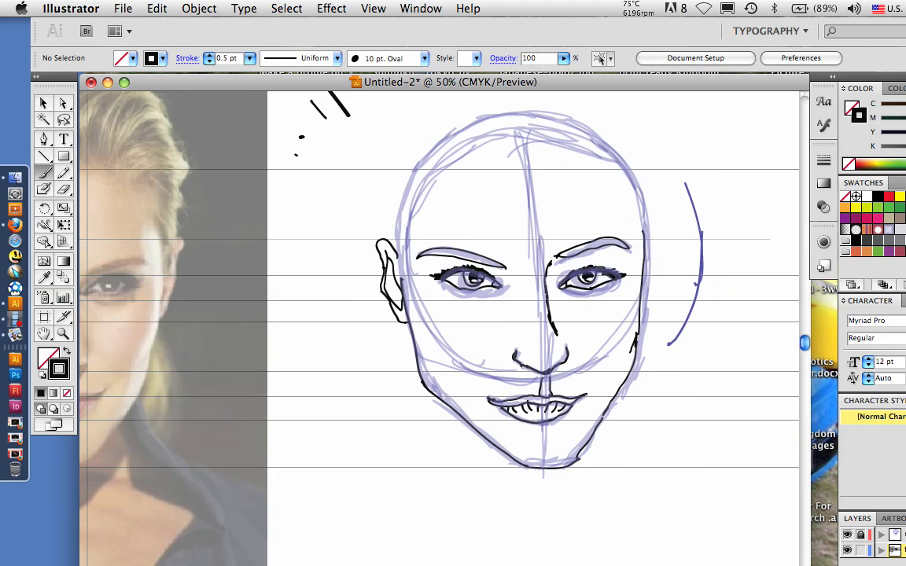
left_click_drag(651, 239, 643, 250)
key("super+z")
left_click(156, 8)
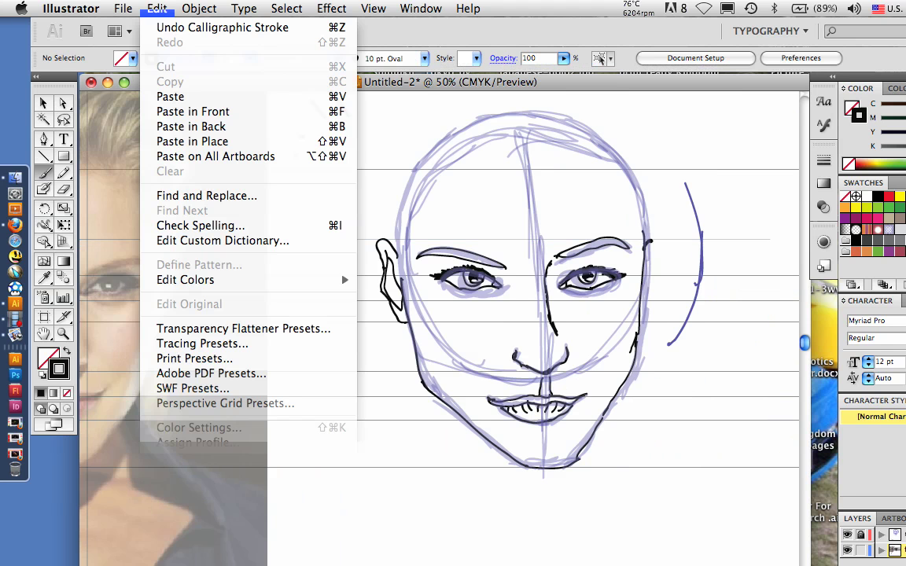
left_click(223, 27)
Ink the right ear against the cheek with a 0.5 pt stroke from the guide line down, undoing the last stray stroke
left_click(249, 58)
left_click(241, 87)
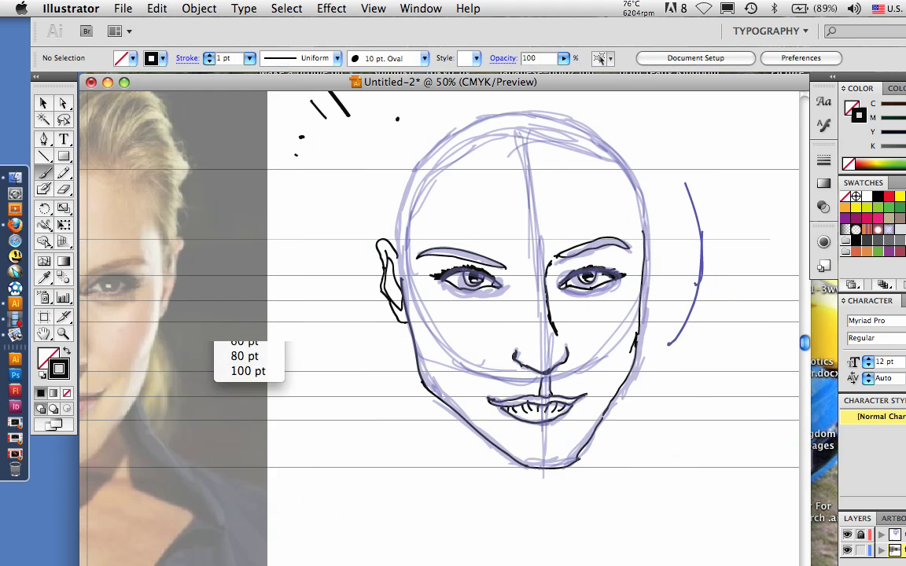
left_click_drag(321, 147, 327, 149)
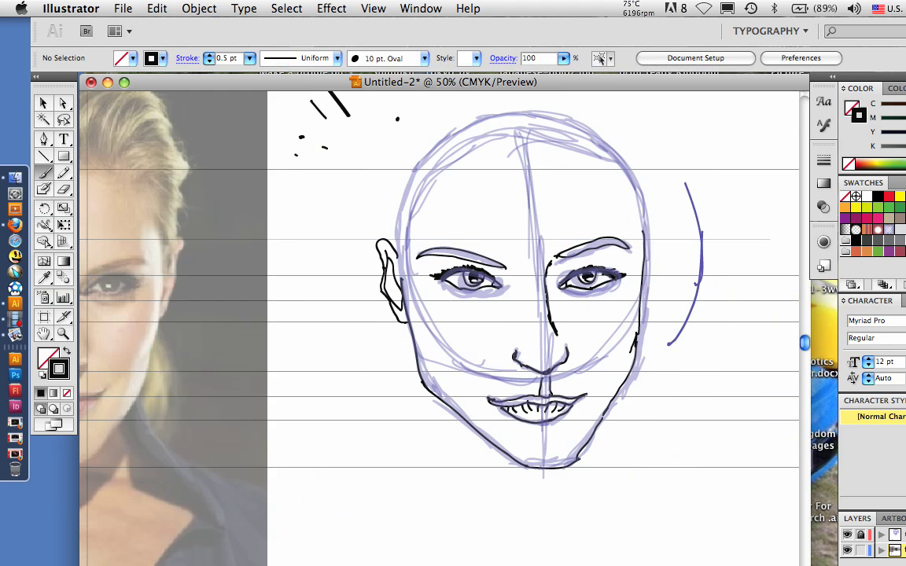
mouse_move(644, 246)
left_mouse_down()
mouse_move(659, 246)
mouse_move(648, 260)
mouse_move(655, 277)
mouse_move(640, 322)
mouse_move(647, 288)
left_mouse_up()
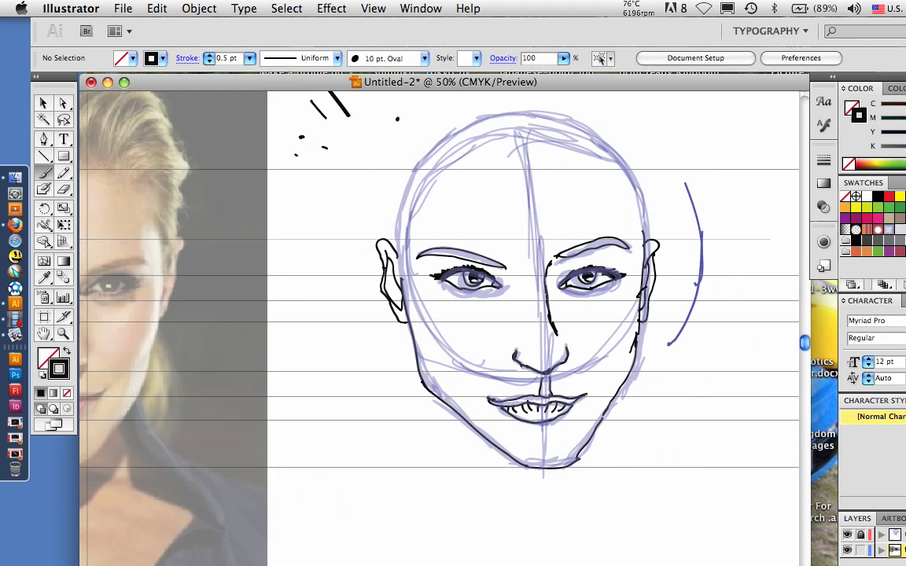
left_click(157, 9)
left_click(173, 27)
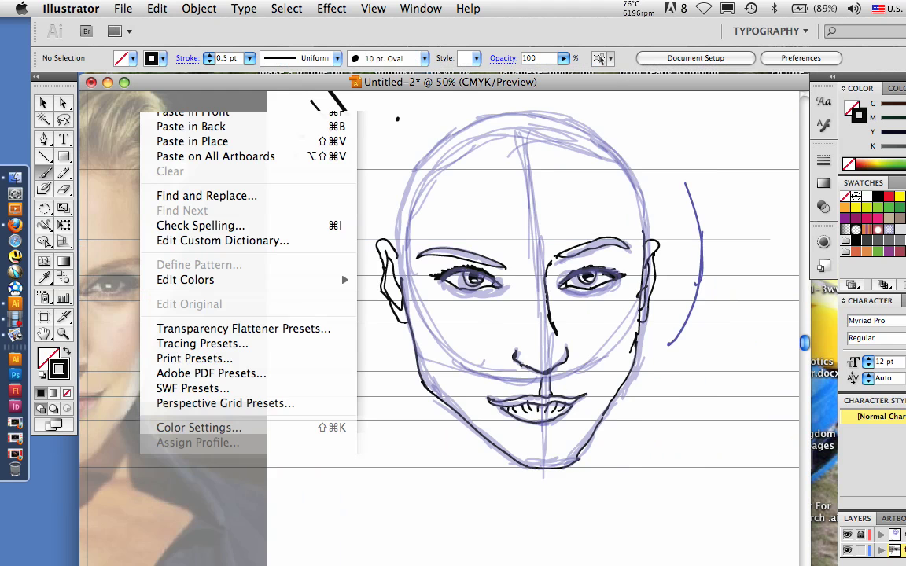
Ink the hairline as an arc over the forehead from the left temple to the top of the right ear
left_click_drag(621, 296, 655, 362)
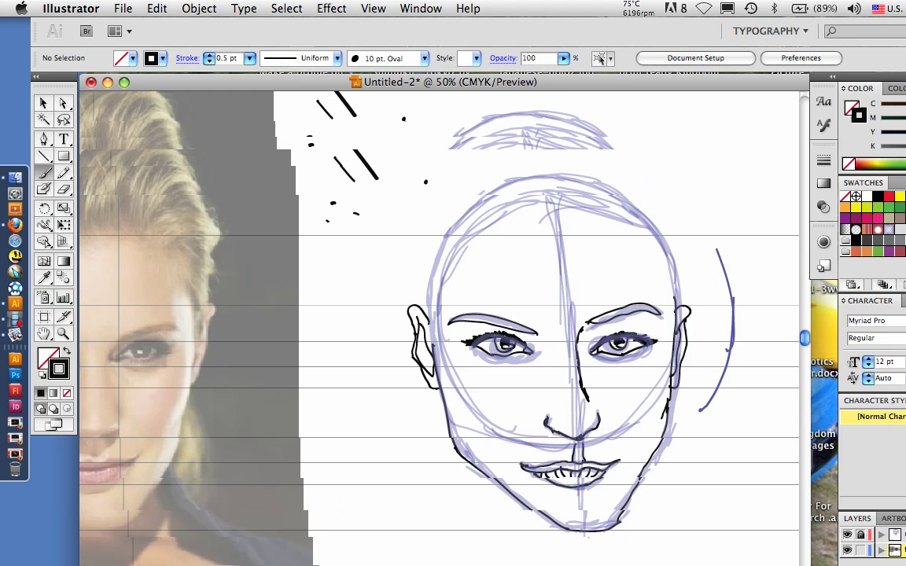
left_click_drag(503, 330, 659, 291)
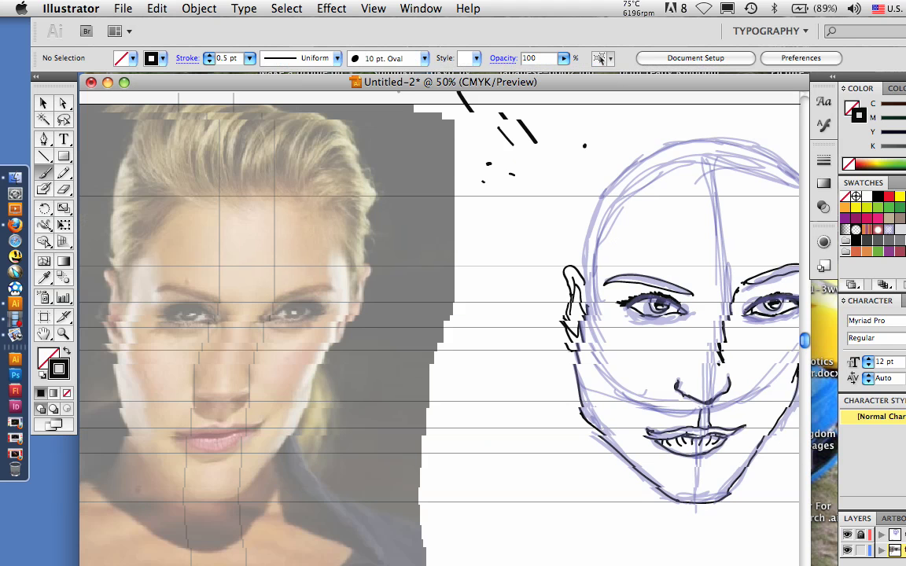
left_click_drag(503, 330, 484, 338)
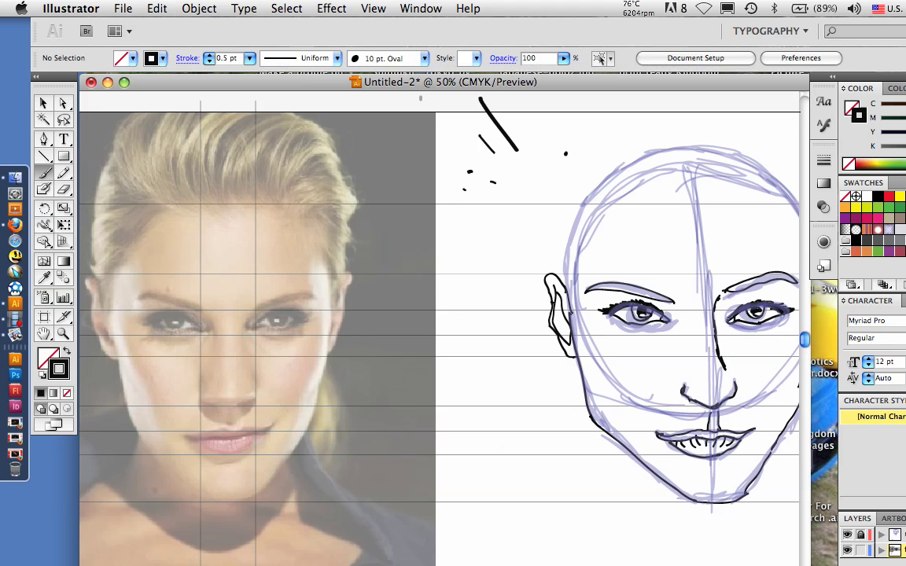
mouse_move(583, 254)
left_mouse_down()
mouse_move(580, 272)
mouse_move(614, 206)
mouse_move(683, 167)
left_mouse_up()
scroll(440, 327, "right", 3)
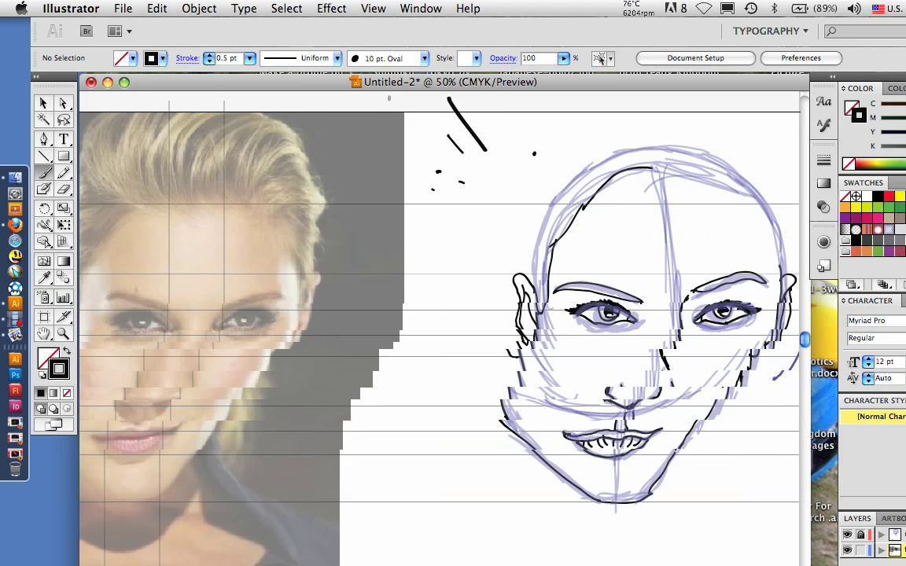
scroll(440, 330, "right", 4)
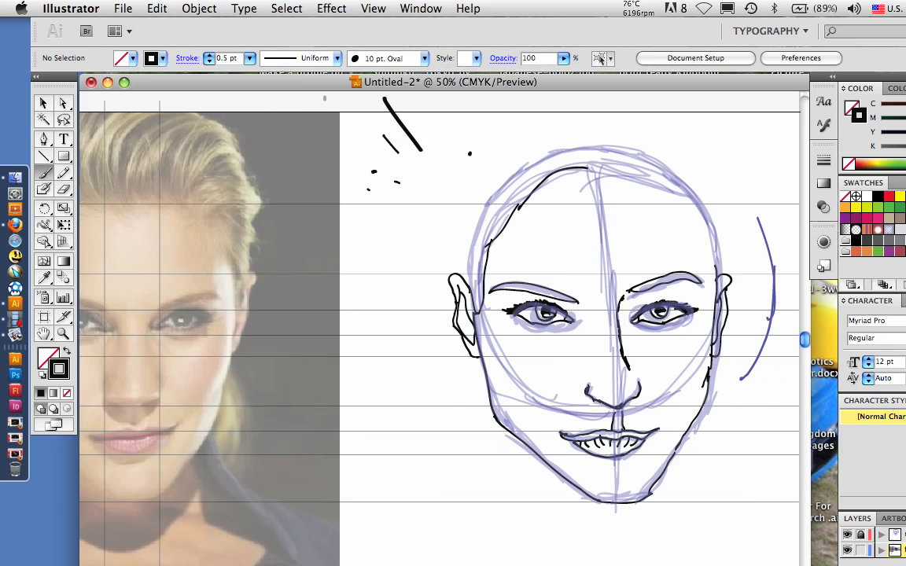
mouse_move(584, 168)
left_mouse_down()
mouse_move(666, 180)
mouse_move(717, 273)
left_mouse_up()
Ink the left neck line down from the corner of the jaw and a short diagonal stroke below the chin
left_click_drag(581, 331, 702, 334)
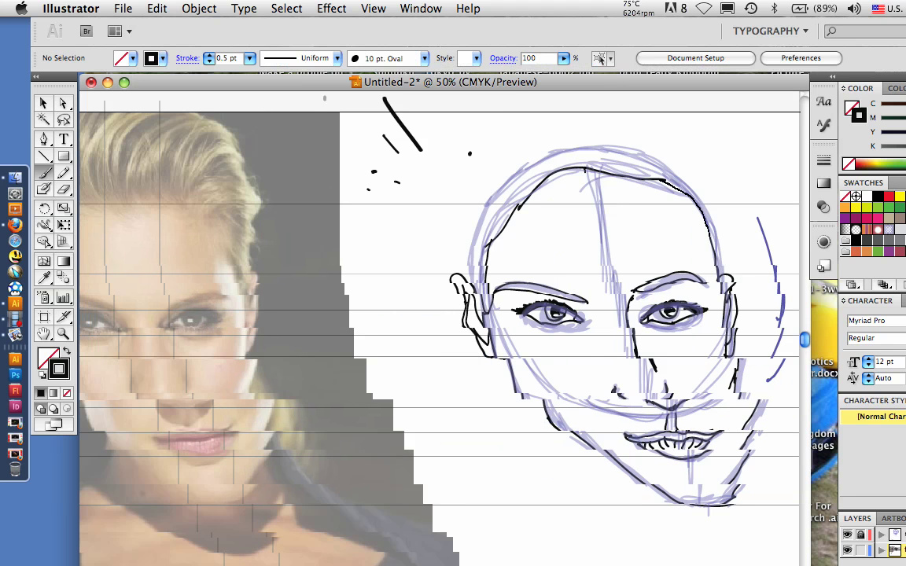
left_click_drag(582, 334, 674, 275)
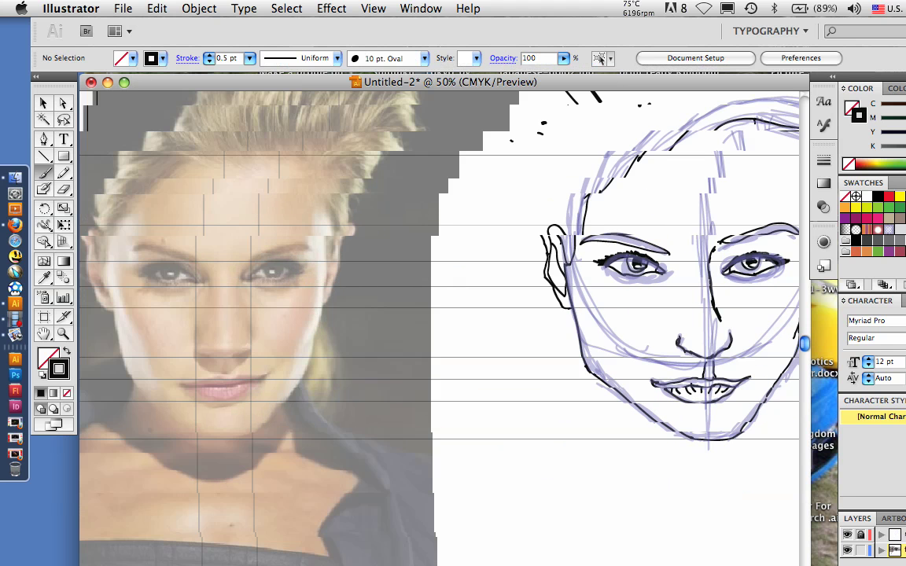
scroll(441, 330, "down", 5)
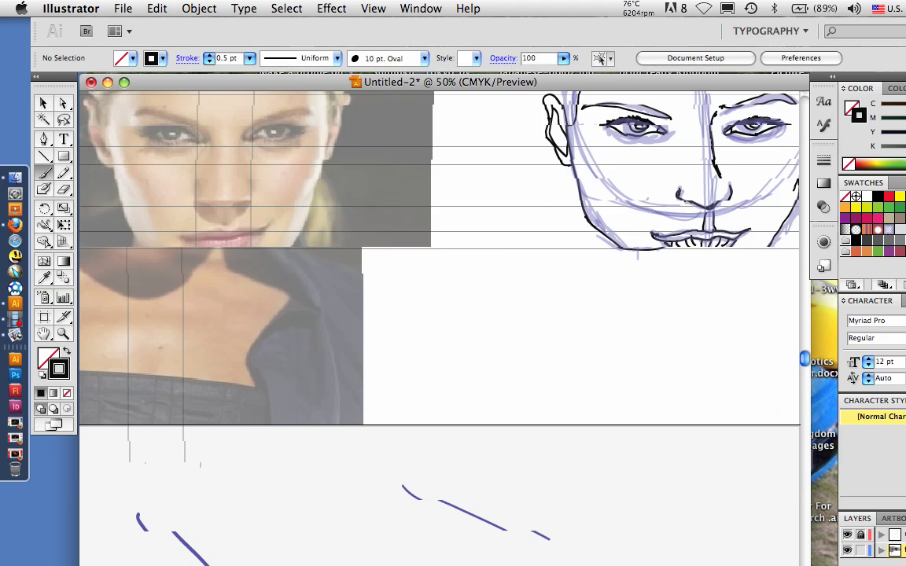
scroll(441, 330, "up", 3)
scroll(440, 330, "left", 5)
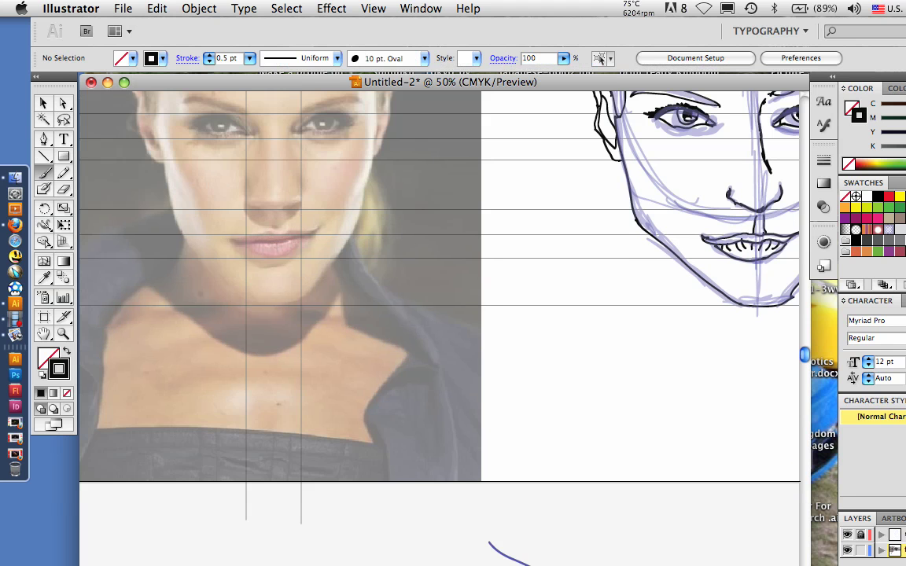
left_click_drag(649, 234, 640, 260)
scroll(440, 330, "right", 6)
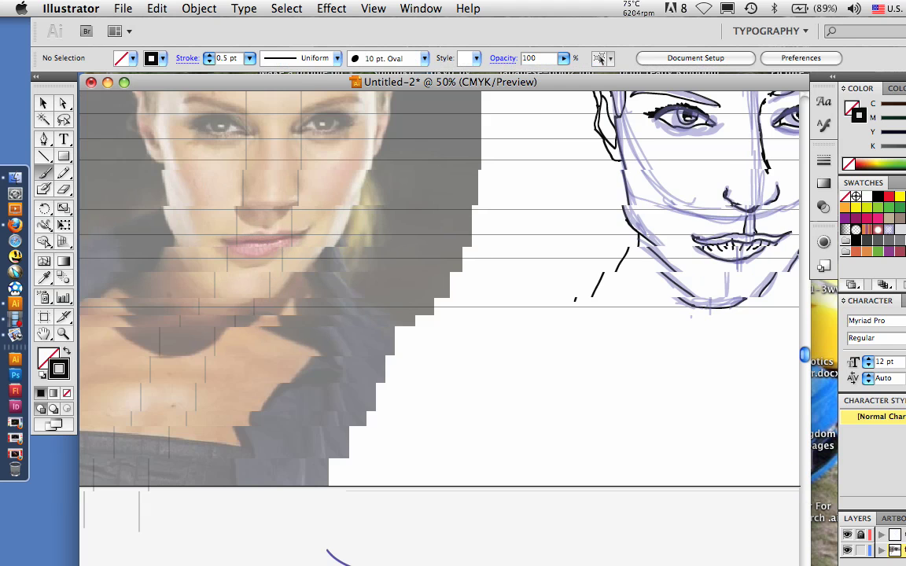
scroll(440, 291, "right", 6)
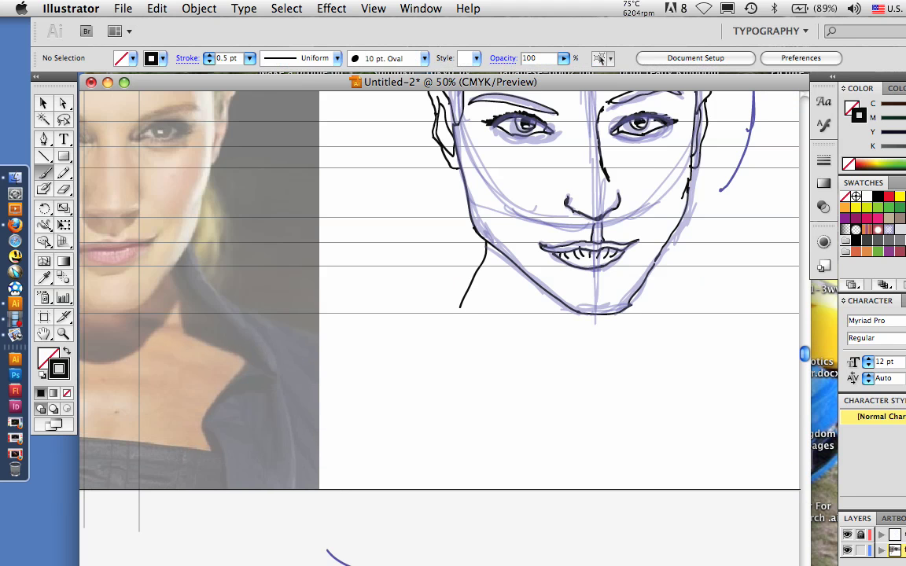
left_click_drag(619, 313, 597, 338)
Ink the left side of the jacket: the outer collar from the jaw, the inner edge from the neck to the artboard's bottom, and the lapel fold
scroll(440, 330, "left", 6)
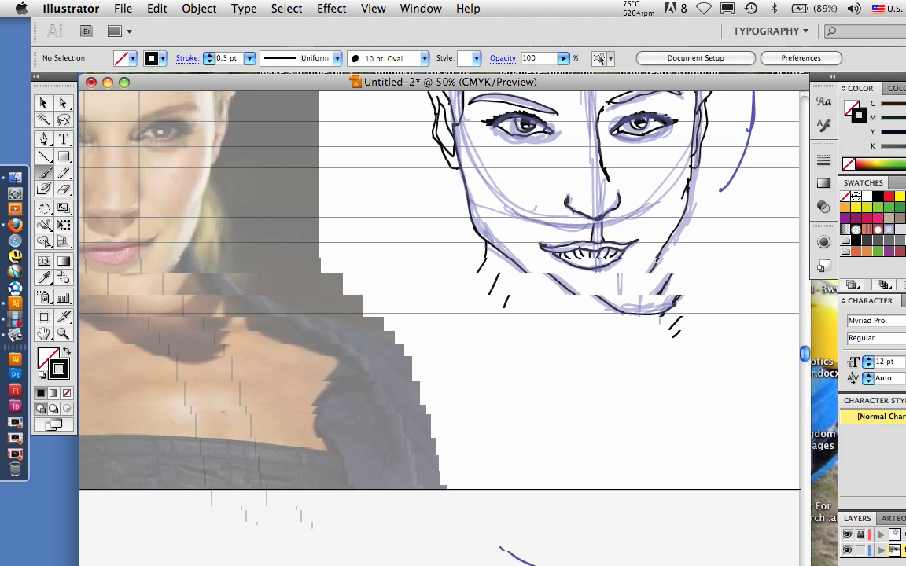
scroll(440, 291, "left", 6)
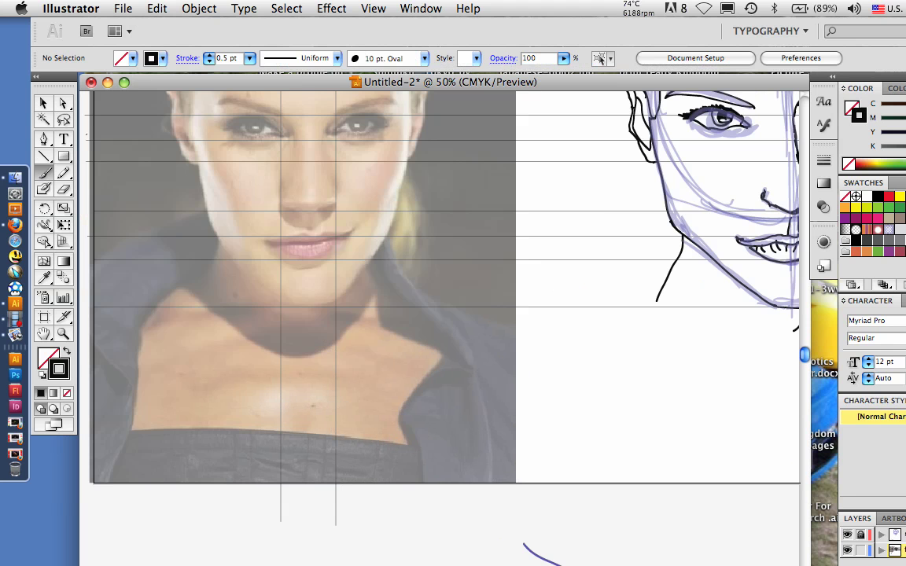
mouse_move(663, 183)
left_mouse_down()
mouse_move(534, 283)
mouse_move(519, 317)
left_mouse_up()
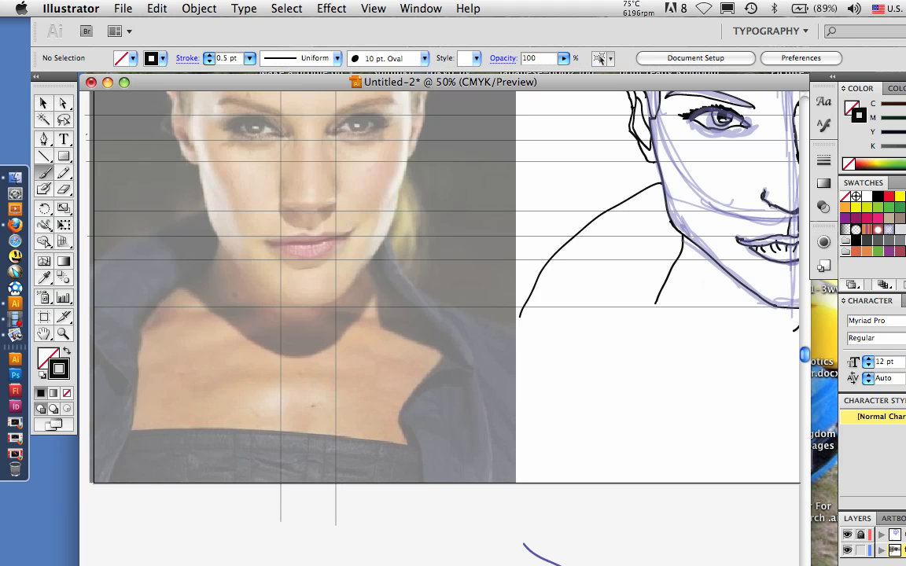
mouse_move(656, 304)
left_mouse_down()
mouse_move(570, 372)
mouse_move(553, 490)
left_mouse_up()
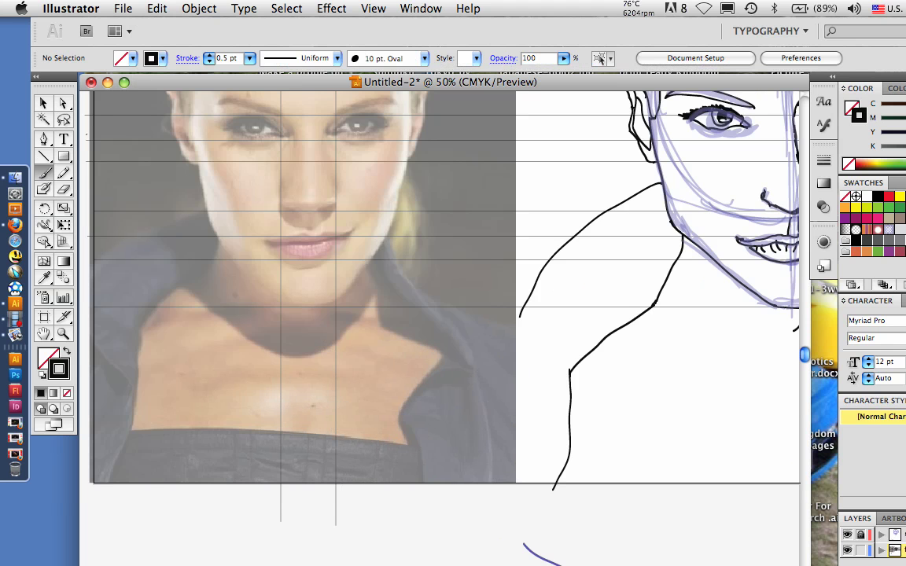
left_click_drag(523, 358, 572, 433)
left_click_drag(519, 315, 516, 415)
Ink the right jacket collar with two lines running from the right jaw down to where they meet at the shoulder
scroll(440, 283, "right", 5)
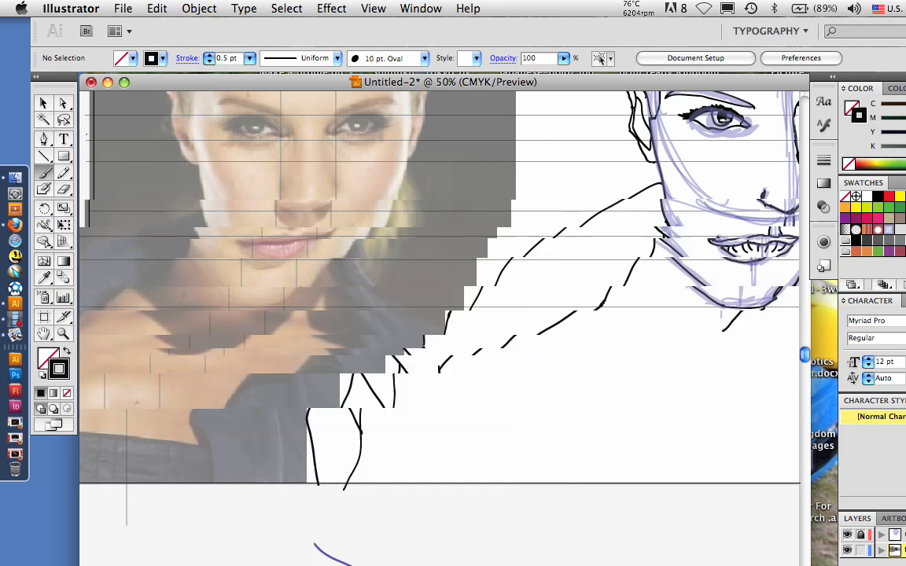
scroll(440, 283, "right", 5)
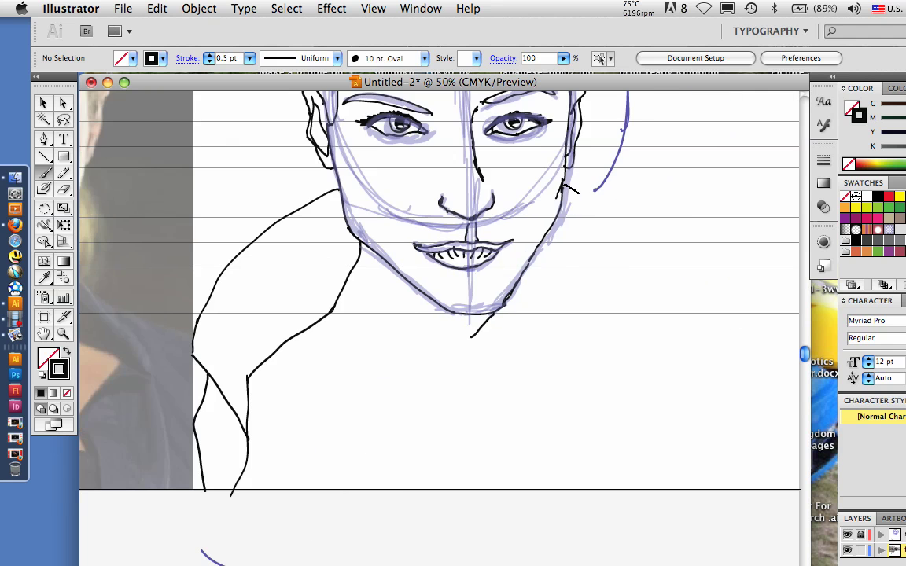
scroll(441, 283, "left", 5)
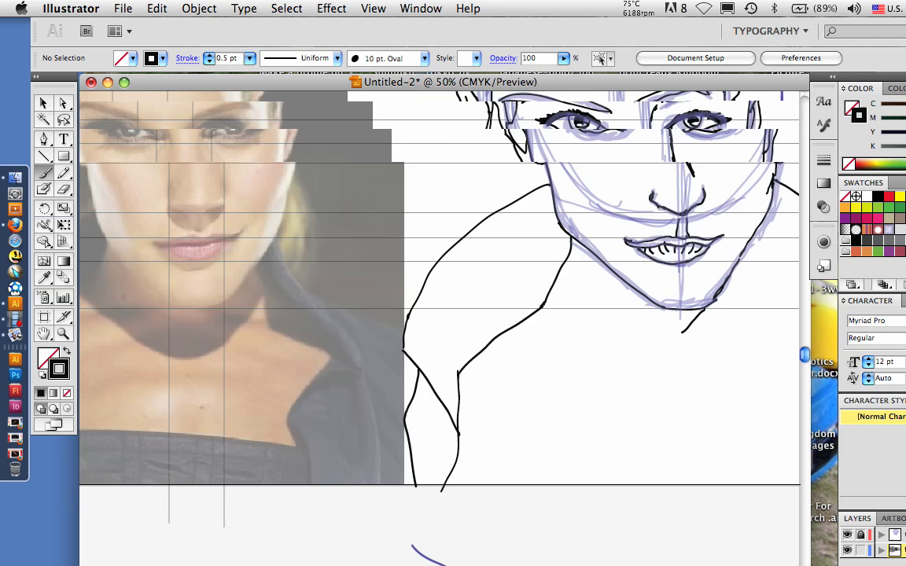
scroll(440, 283, "right", 3)
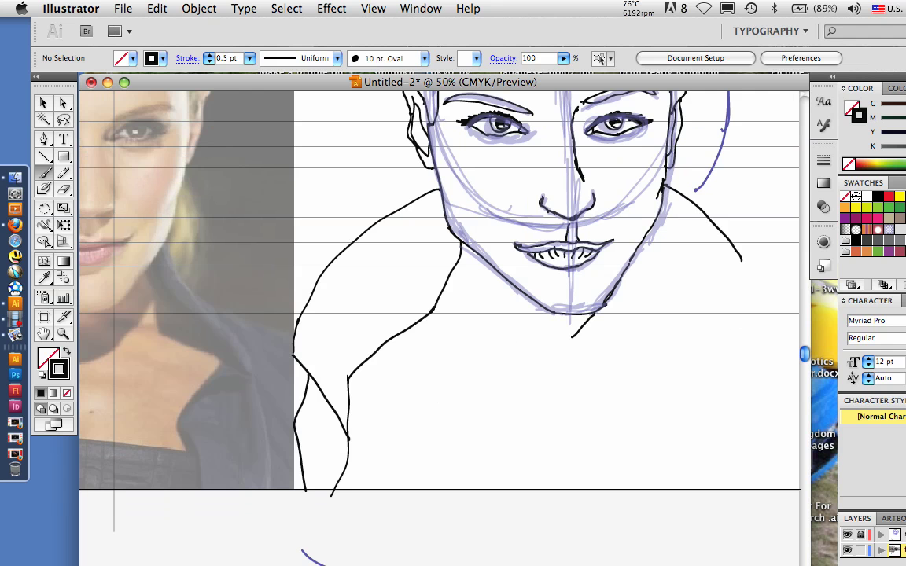
left_click_drag(657, 211, 747, 279)
left_click_drag(664, 214, 798, 321)
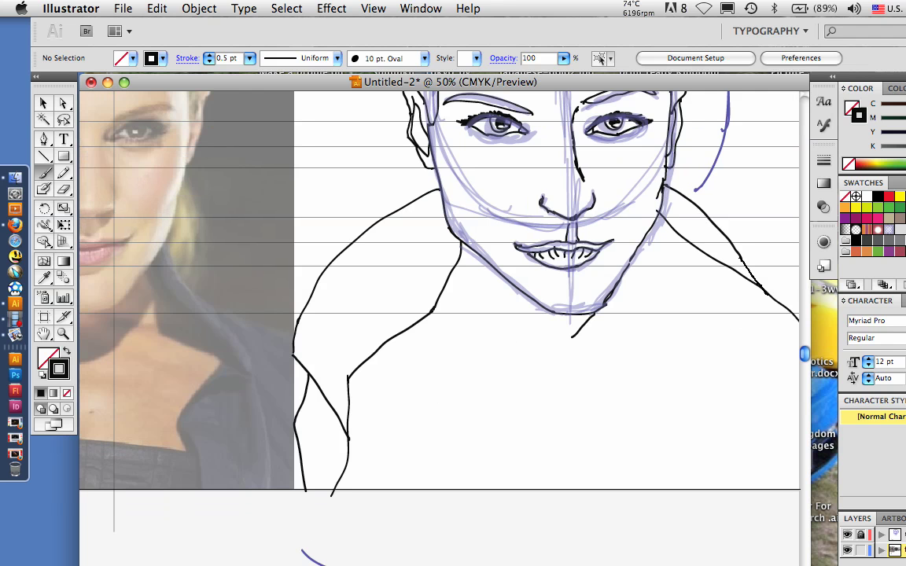
Continue the right collar as two nearly parallel jacket lines from the shoulder down to the artboard's bottom edge
left_click_drag(708, 324, 613, 321)
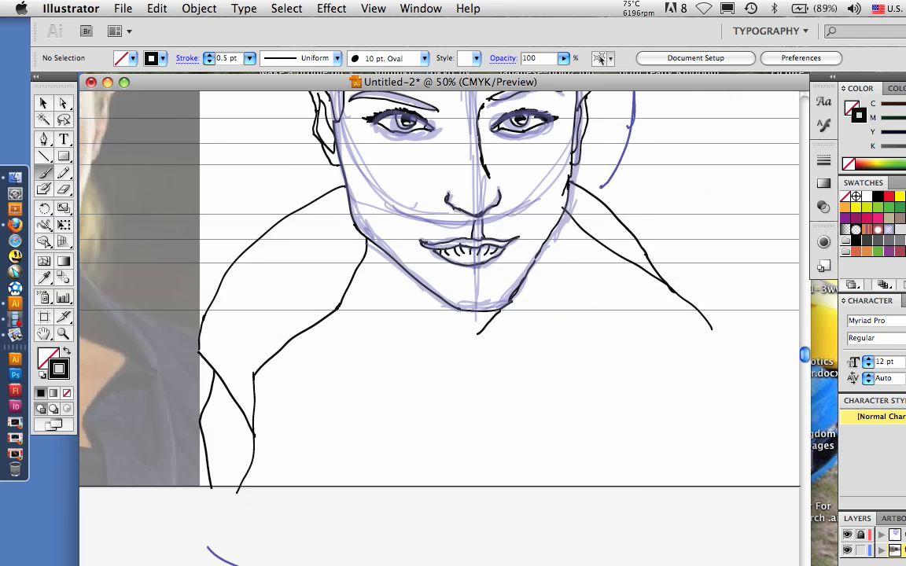
scroll(440, 291, "left", 5)
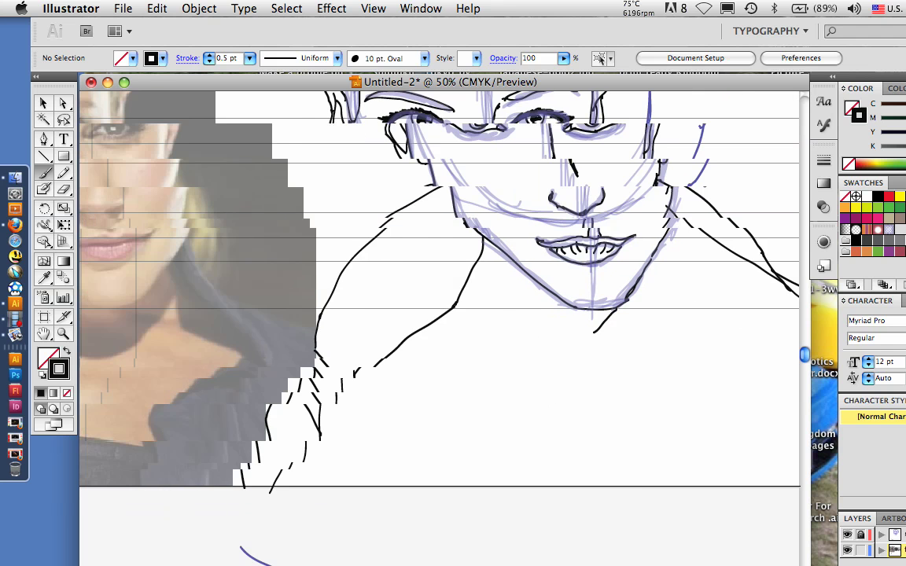
scroll(440, 291, "right", 4)
left_click_drag(745, 330, 761, 485)
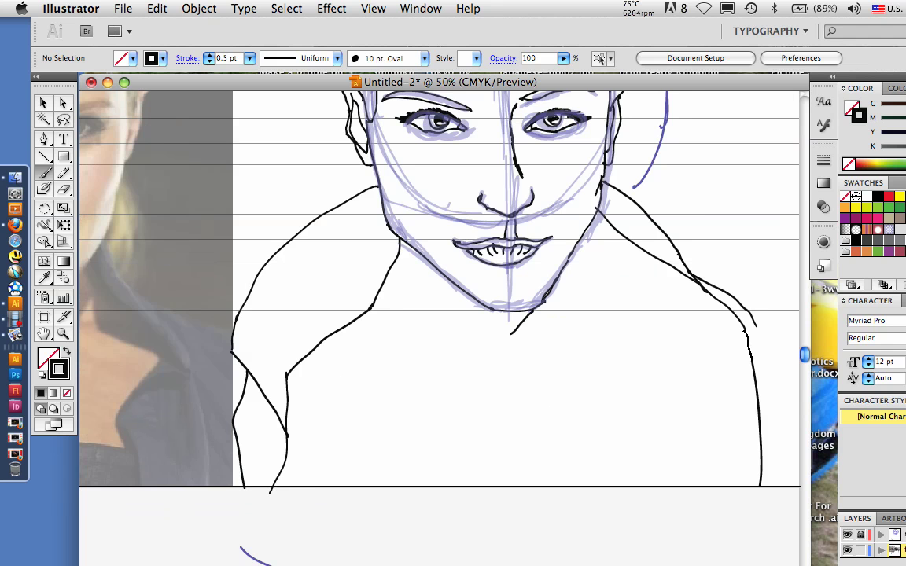
left_click_drag(755, 327, 762, 371)
Ink the right lapel with a short notch line and a bent inner edge running down to the artboard's bottom edge
scroll(441, 291, "left", 2)
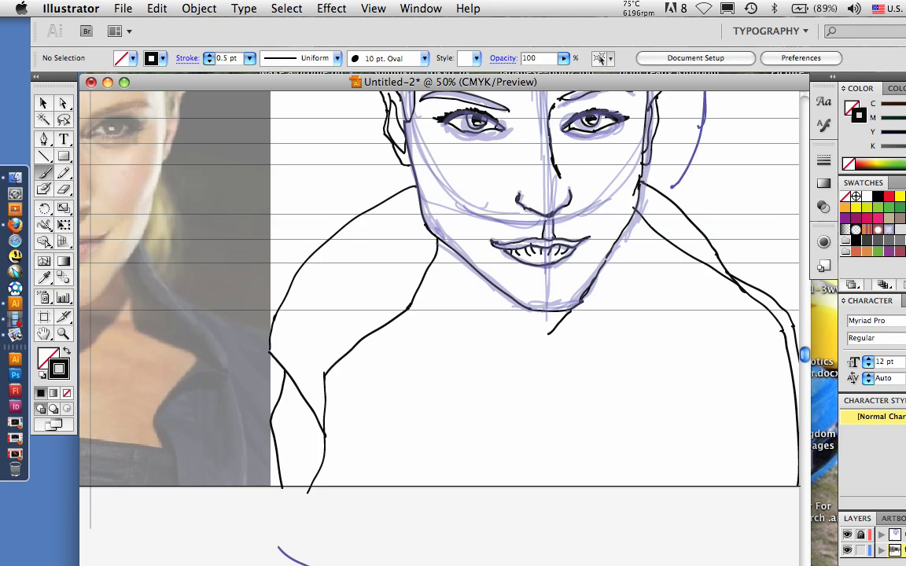
left_click_drag(780, 332, 737, 360)
left_click_drag(768, 307, 703, 412)
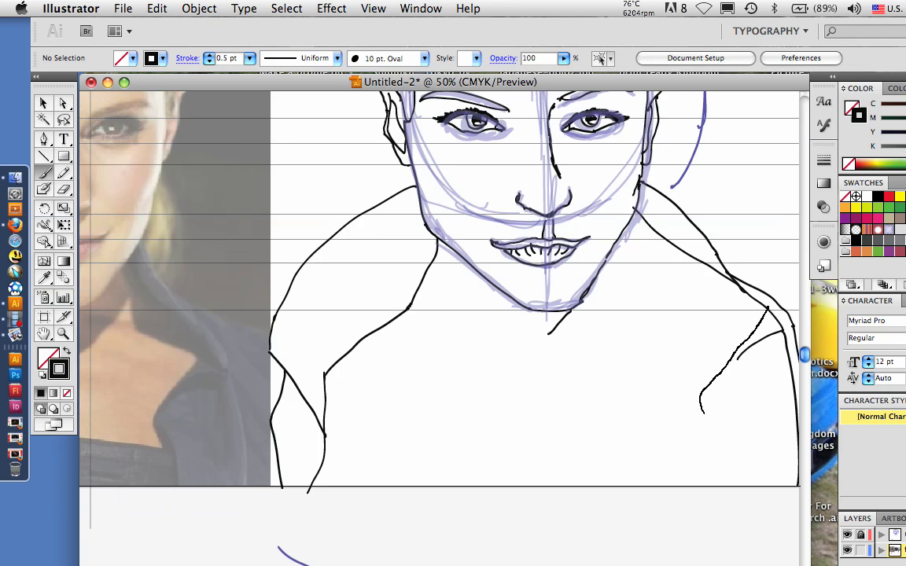
left_click_drag(768, 309, 733, 487)
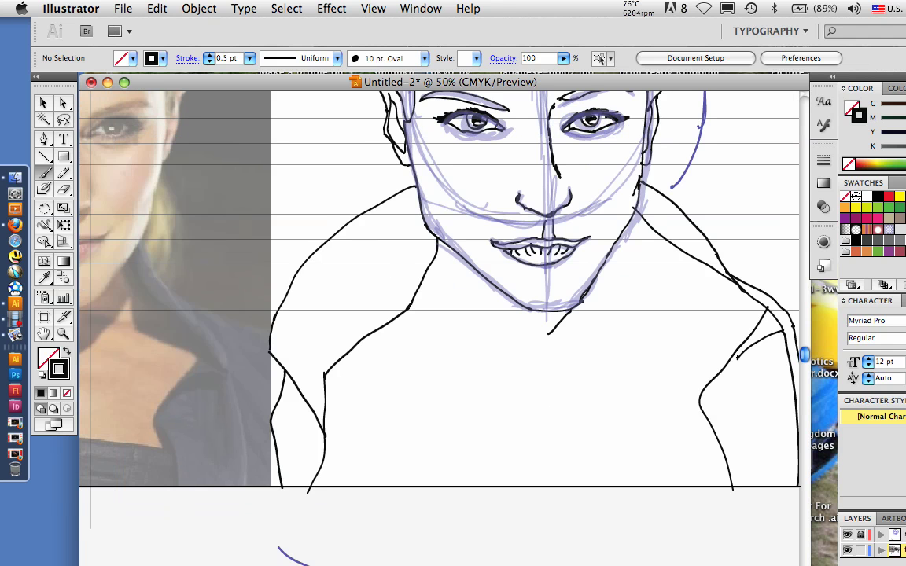
Ink the right shoulder and outer arm curving from the collar down to the artboard's bottom edge
left_click_drag(550, 314, 491, 308)
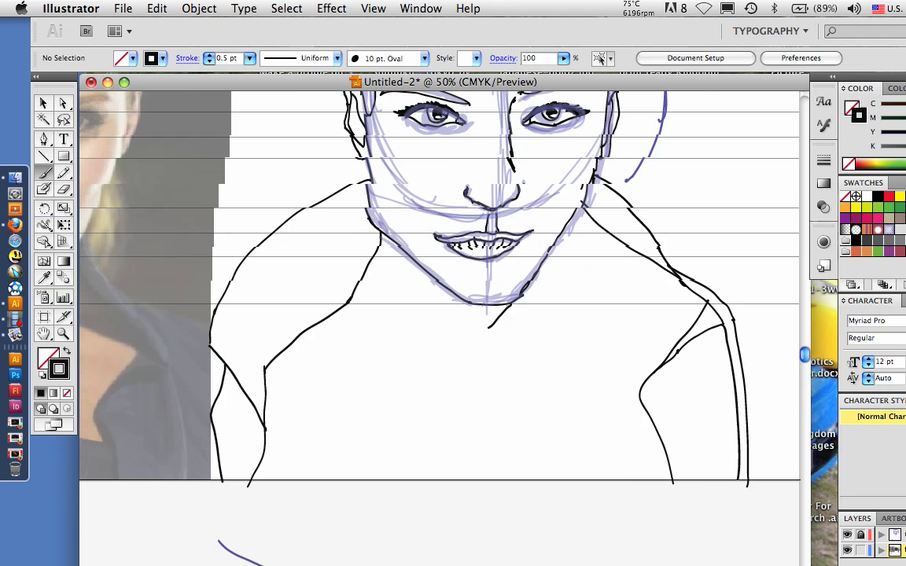
scroll(440, 307, "right", 2)
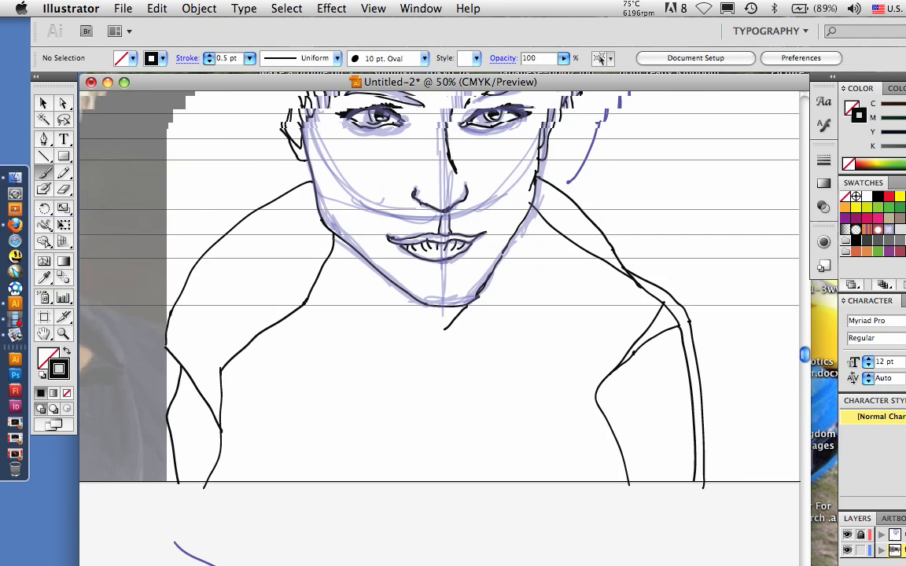
left_click_drag(696, 306, 745, 322)
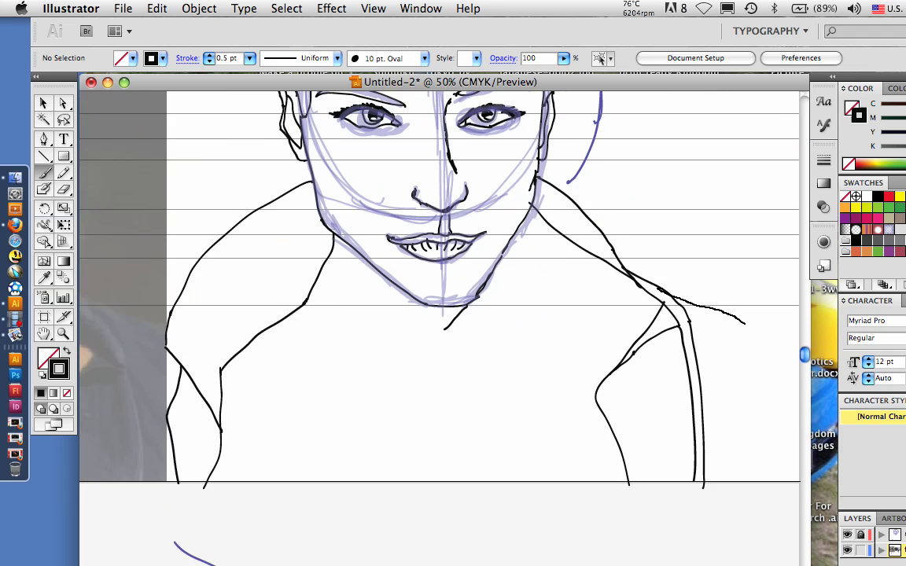
scroll(440, 306, "left", 5)
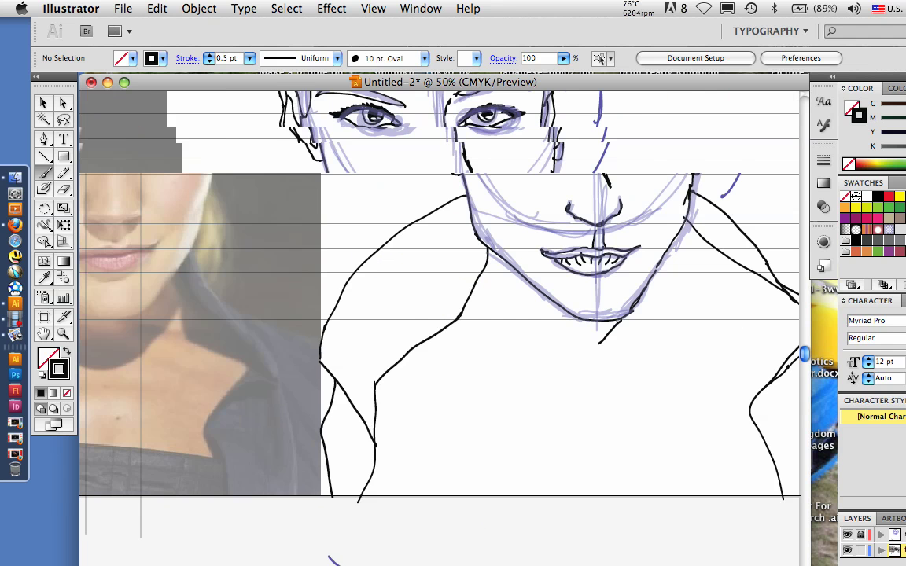
scroll(440, 307, "right", 5)
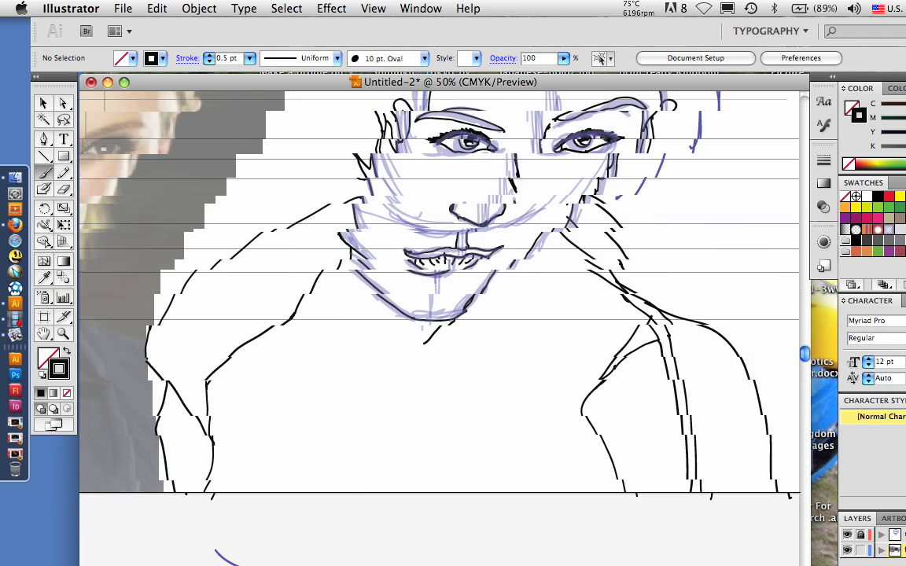
Ink two short converging strokes for the throat hollow below the chin, using the photo's neck as reference
scroll(440, 307, "left", 5)
scroll(440, 307, "down", 2)
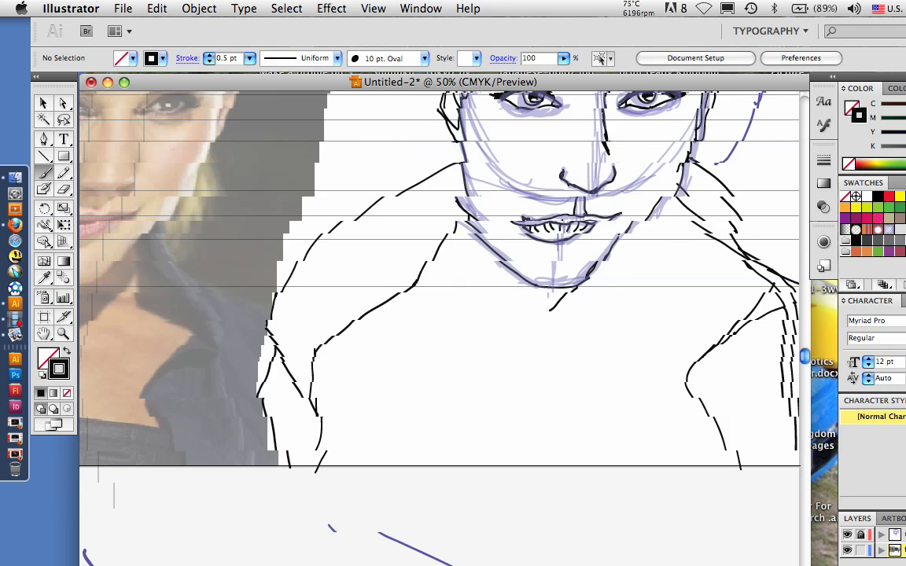
scroll(440, 307, "left", 3)
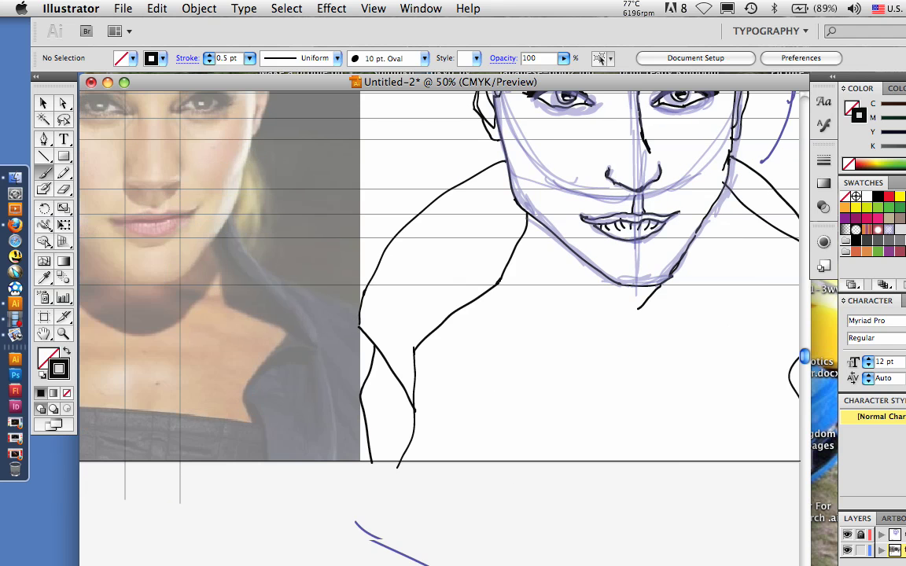
scroll(441, 307, "right", 4)
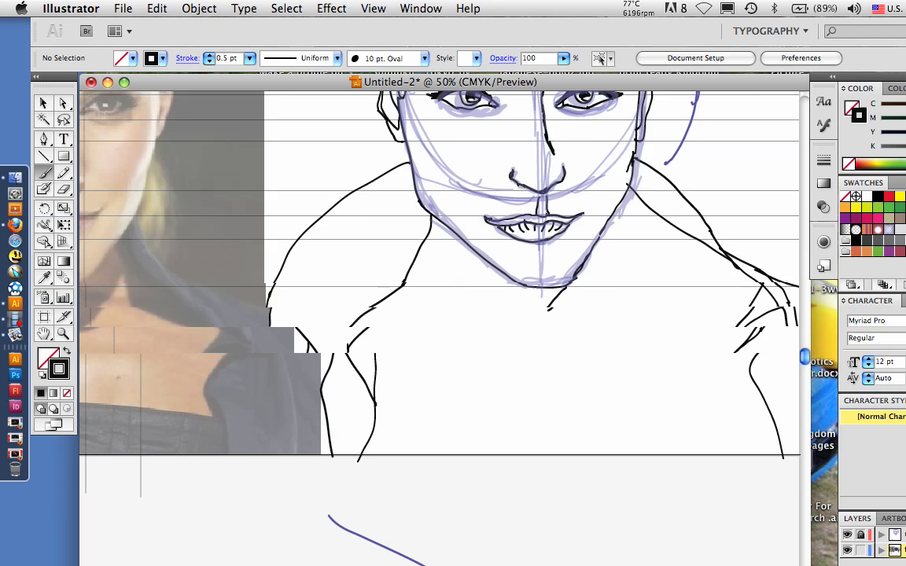
scroll(441, 307, "left", 3)
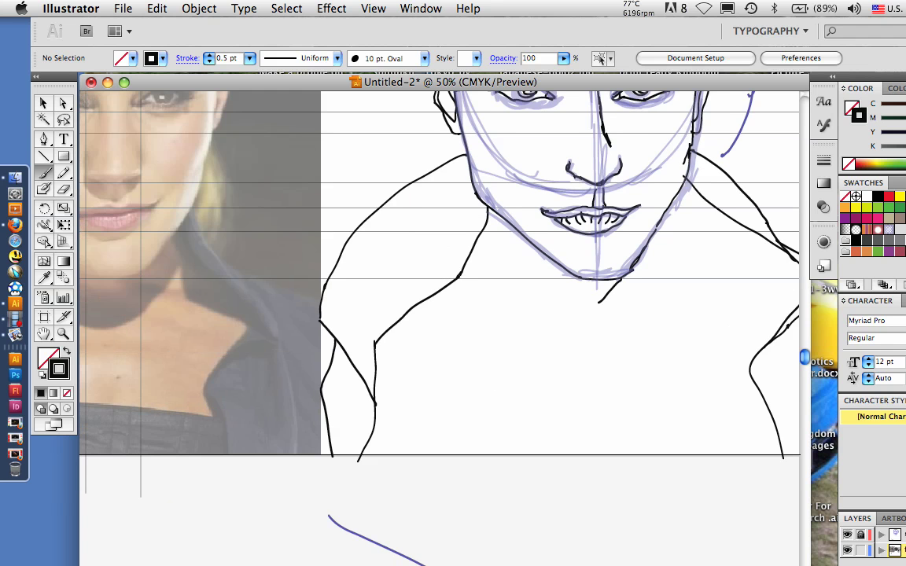
left_click_drag(571, 292, 524, 329)
scroll(440, 307, "right", 4)
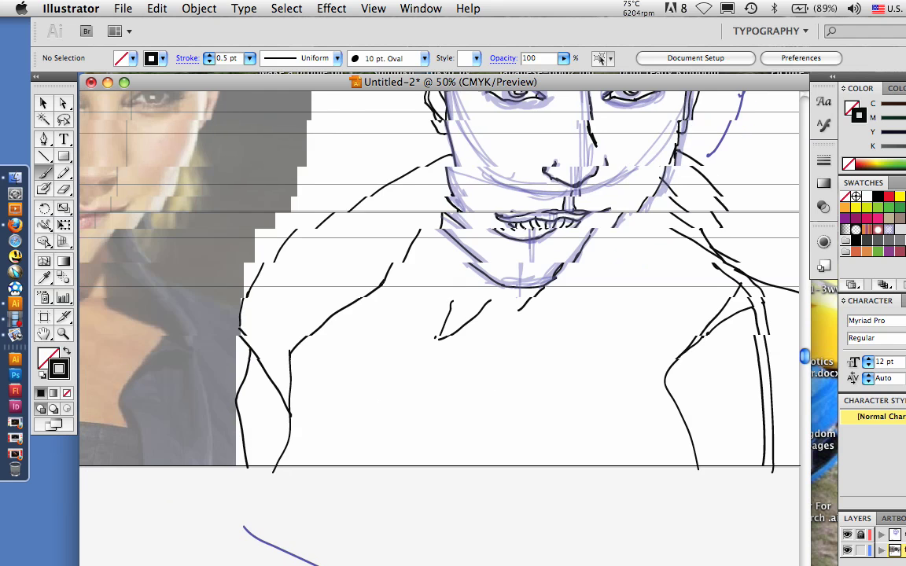
Ink the collarbones: one line from the throat out to the right collar and another from the left neck toward the throat
left_click_drag(539, 313, 466, 344)
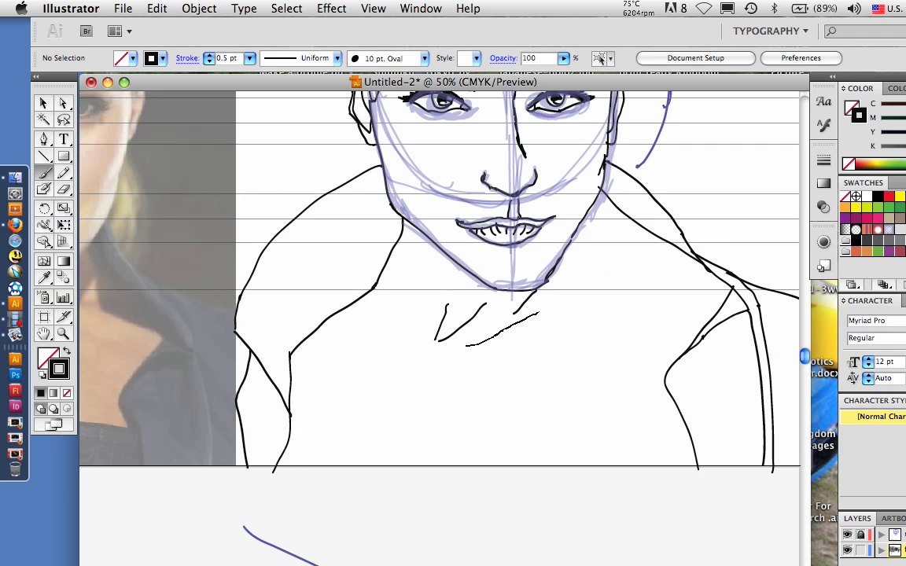
left_click_drag(539, 313, 708, 267)
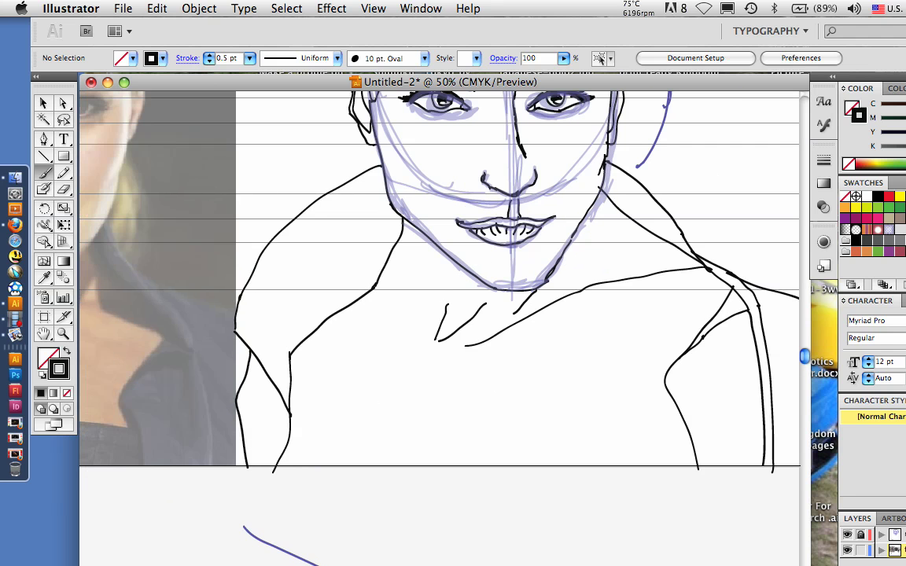
scroll(441, 315, "up", 3)
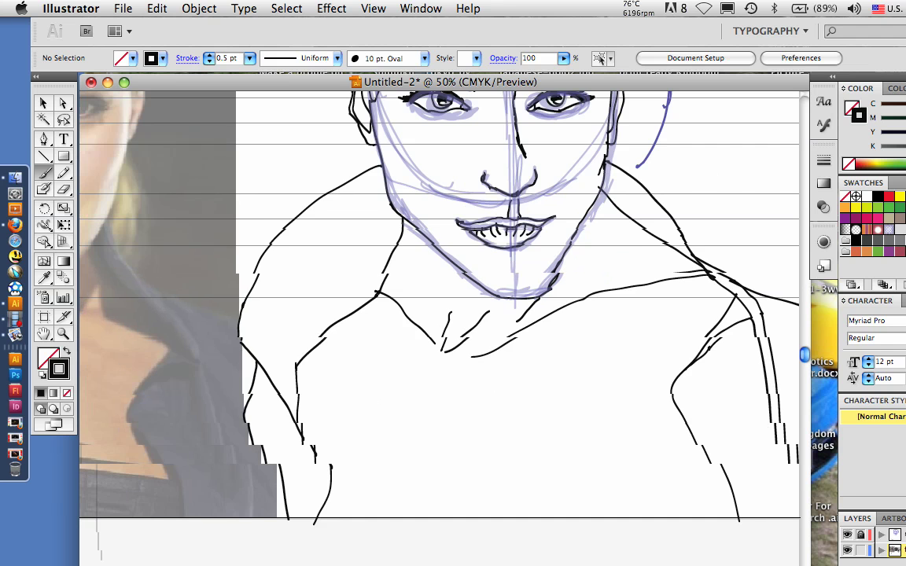
scroll(440, 315, "down", 5)
scroll(440, 314, "left", 5)
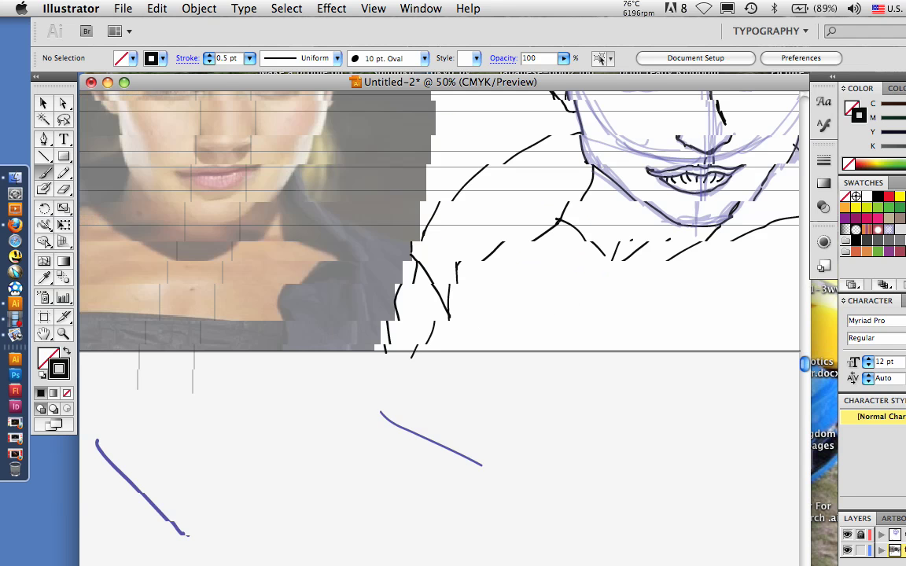
Ink the top's neckline from lapel to lapel across the chest, with several horizontal fold lines beneath it
scroll(441, 315, "down", 3)
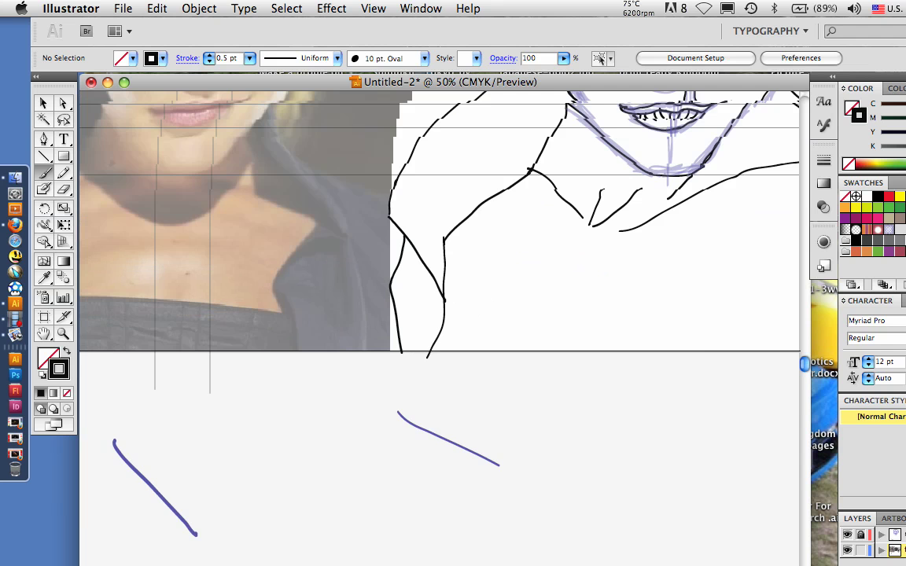
scroll(440, 314, "right", 5)
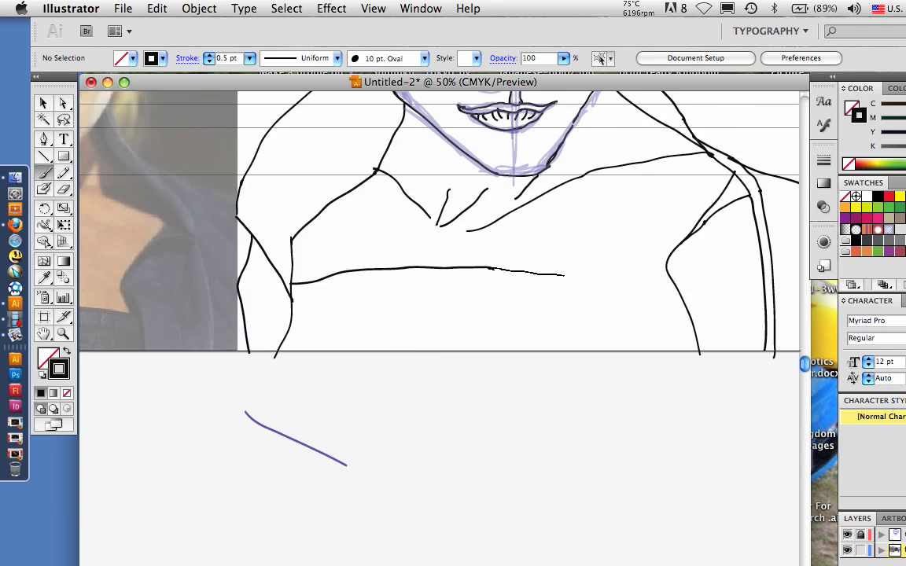
mouse_move(564, 275)
left_mouse_down()
mouse_move(674, 287)
mouse_move(597, 289)
left_mouse_up()
mouse_move(689, 309)
left_mouse_down()
mouse_move(389, 314)
mouse_move(383, 298)
left_mouse_up()
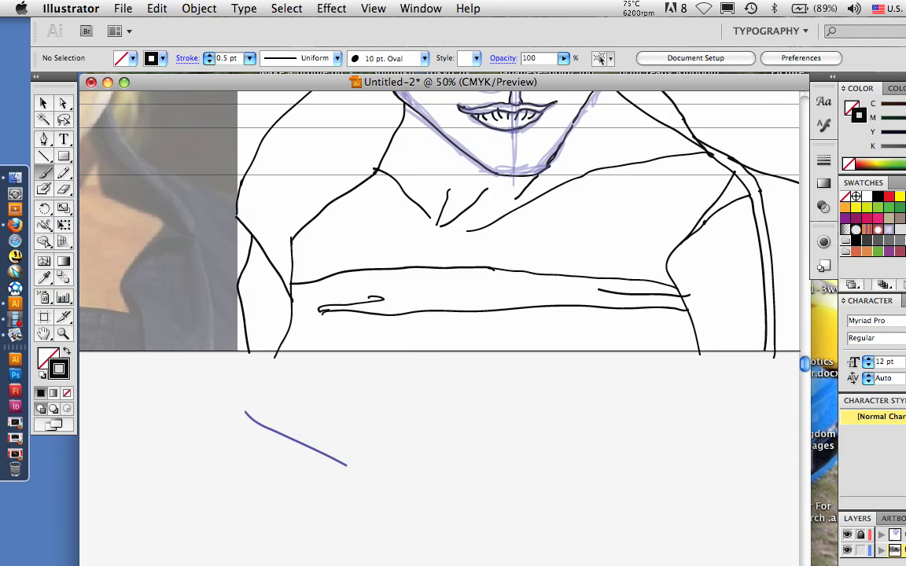
mouse_move(317, 300)
left_mouse_down()
mouse_move(293, 323)
mouse_move(351, 325)
left_mouse_up()
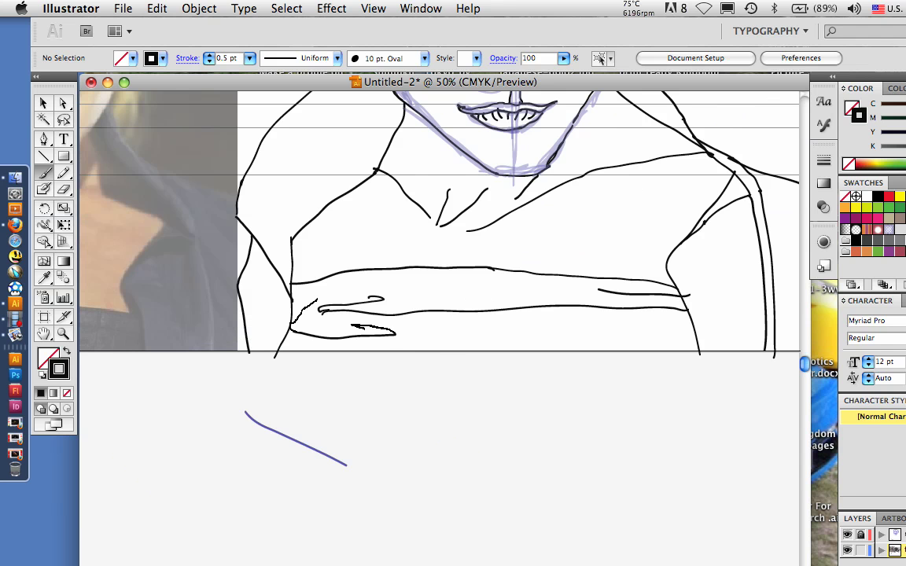
mouse_move(689, 312)
left_mouse_down()
mouse_move(678, 324)
mouse_move(548, 328)
left_mouse_up()
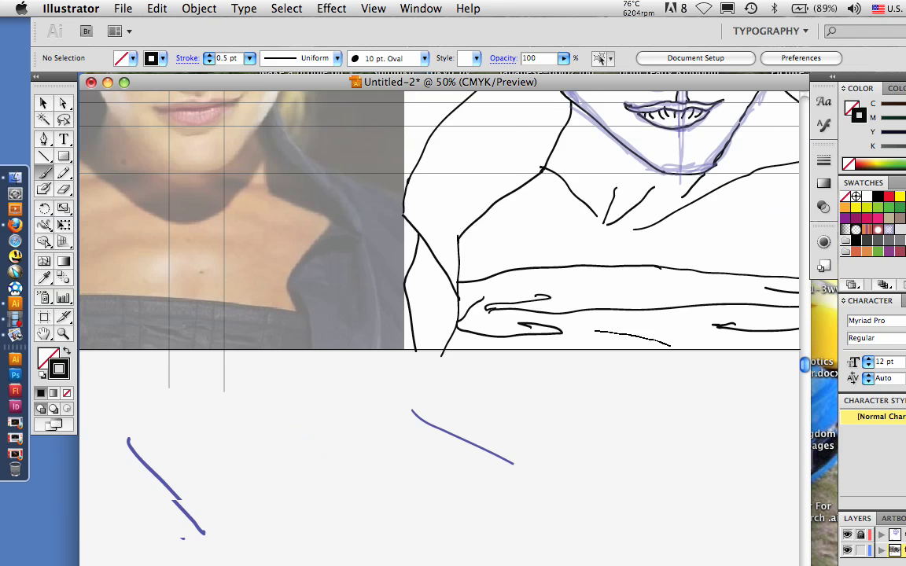
left_click_drag(670, 346, 524, 363)
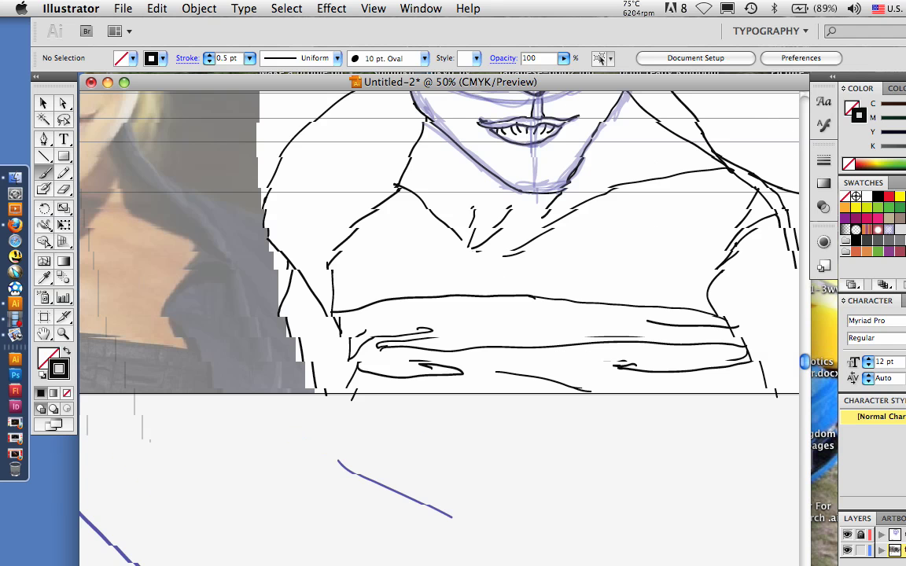
Ink curved upswept hair strands rising from the middle of the hairline above the forehead
left_click_drag(346, 298, 605, 342)
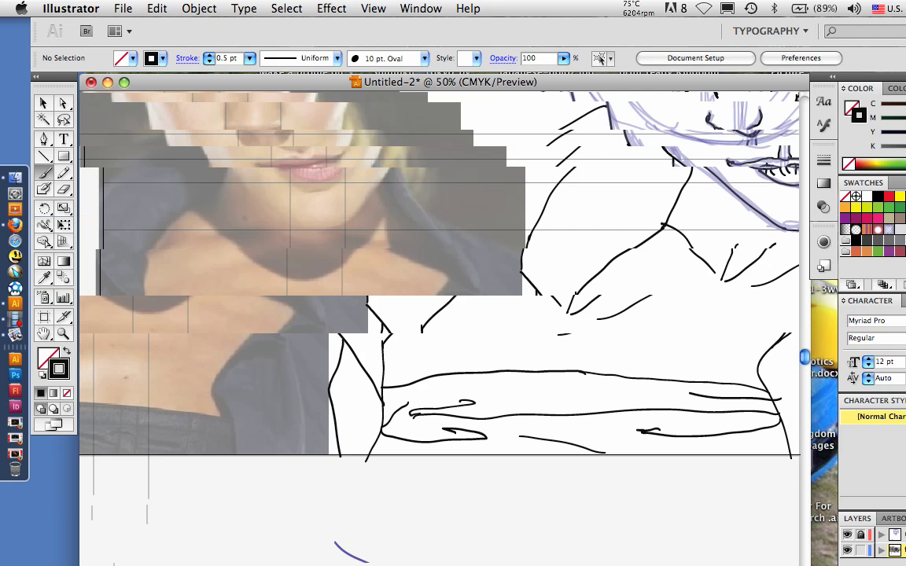
left_click_drag(582, 299, 401, 370)
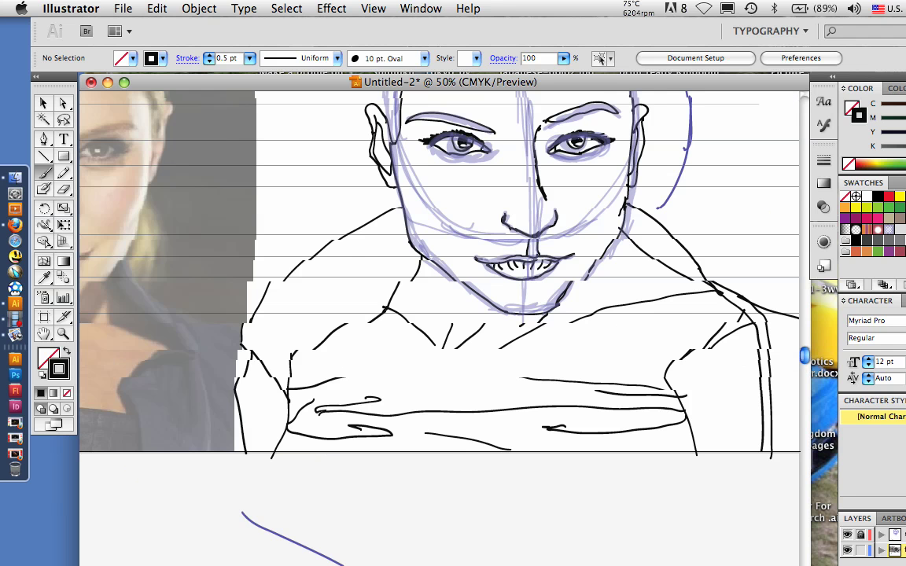
scroll(440, 314, "left", 3)
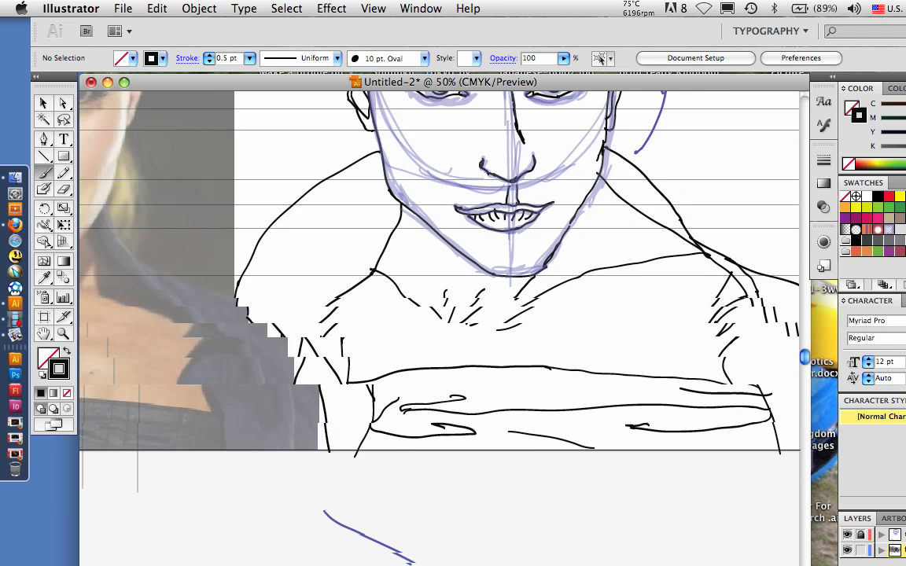
scroll(440, 276, "right", 1)
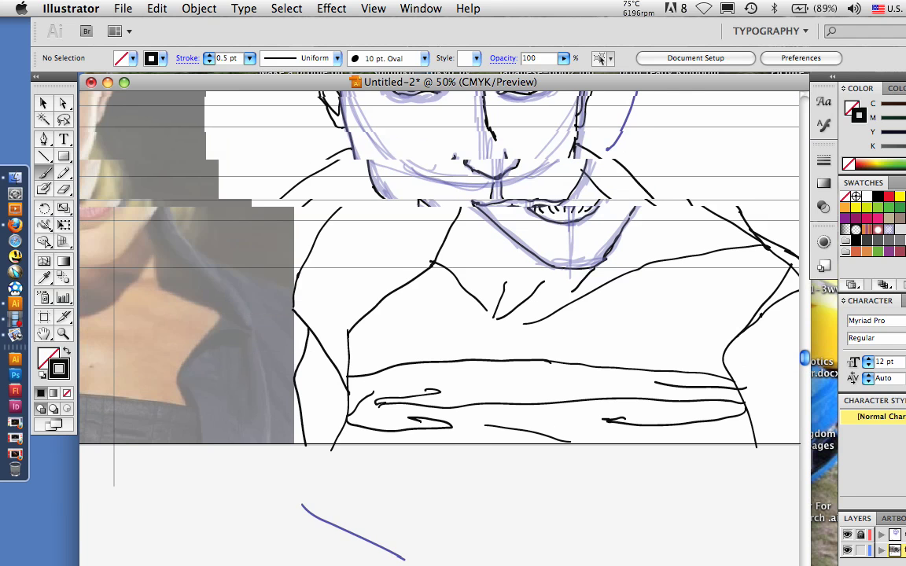
scroll(441, 315, "up", 5)
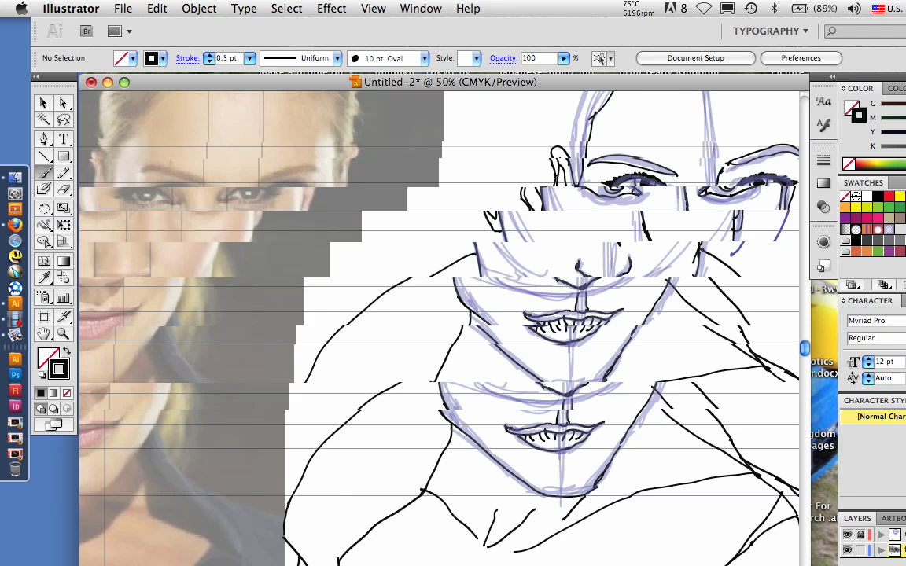
scroll(440, 314, "up", 3)
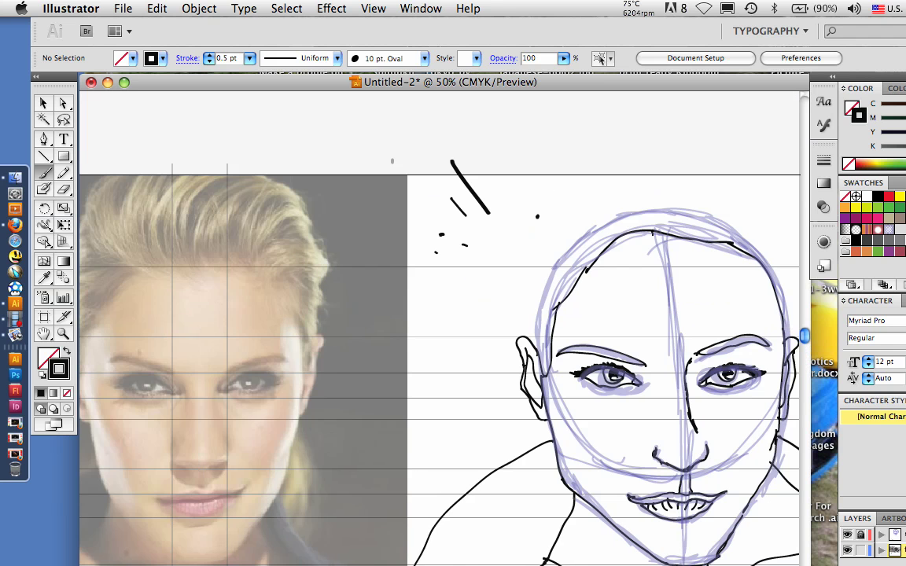
left_click_drag(646, 184, 651, 235)
left_click_drag(645, 184, 677, 131)
left_click_drag(640, 228, 661, 136)
left_click_drag(628, 234, 626, 228)
left_click_drag(647, 138, 621, 238)
left_click_drag(630, 152, 611, 246)
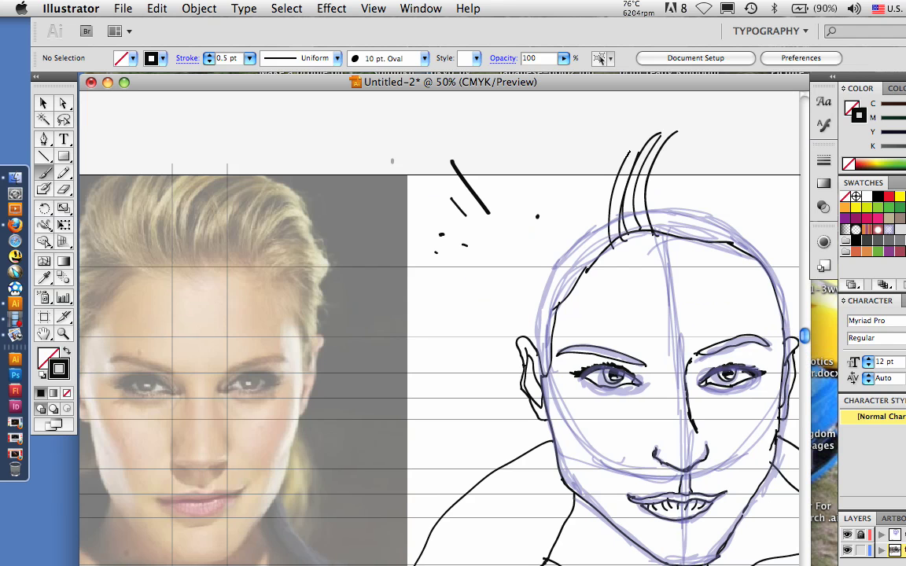
Extend the upswept hair strands to the left end of the hairline, including a bulging outer curve
left_click_drag(615, 144, 586, 266)
left_click_drag(591, 152, 575, 266)
left_click_drag(545, 176, 580, 267)
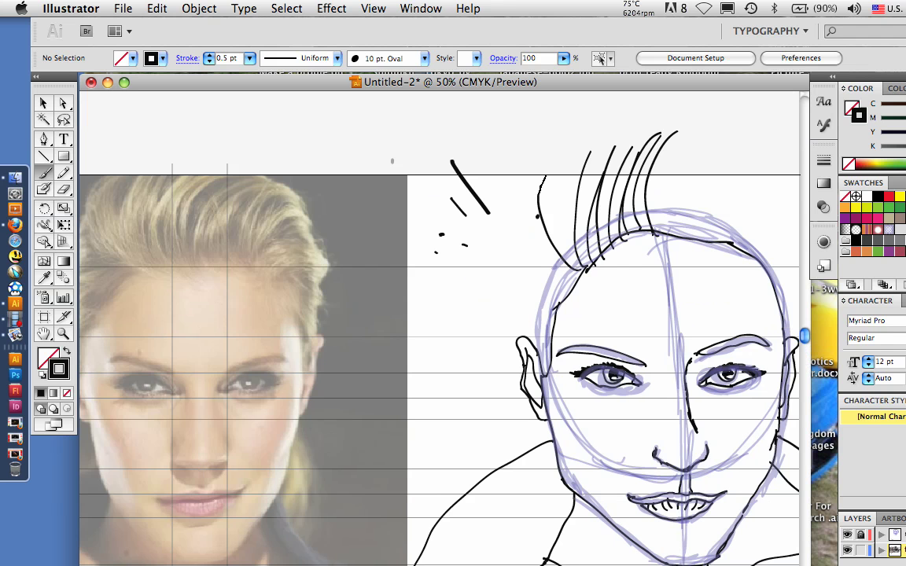
left_click_drag(546, 176, 570, 147)
left_click_drag(582, 269, 571, 161)
left_click_drag(574, 247, 574, 177)
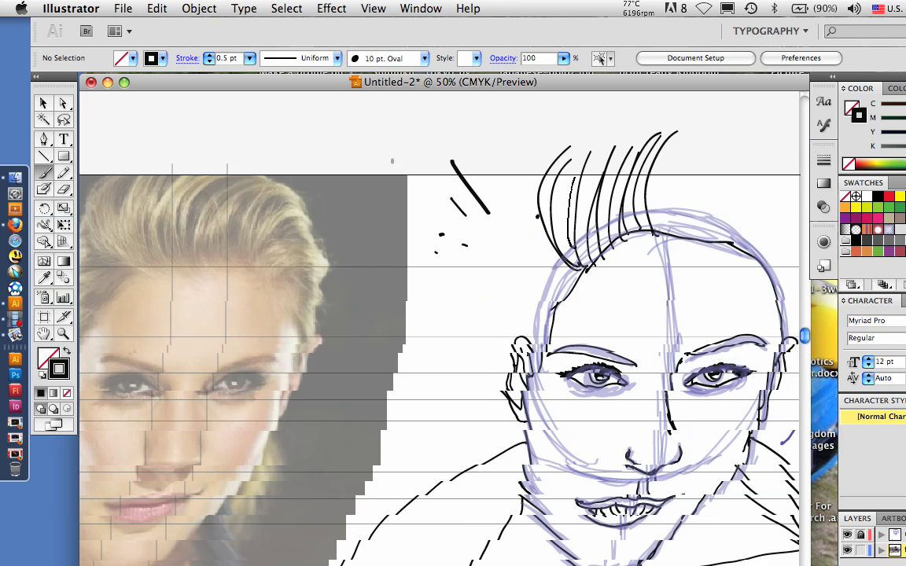
Ink swept-back hair strands along the right half of the hairline, flattening and shortening toward the temple
left_click_drag(566, 315, 458, 329)
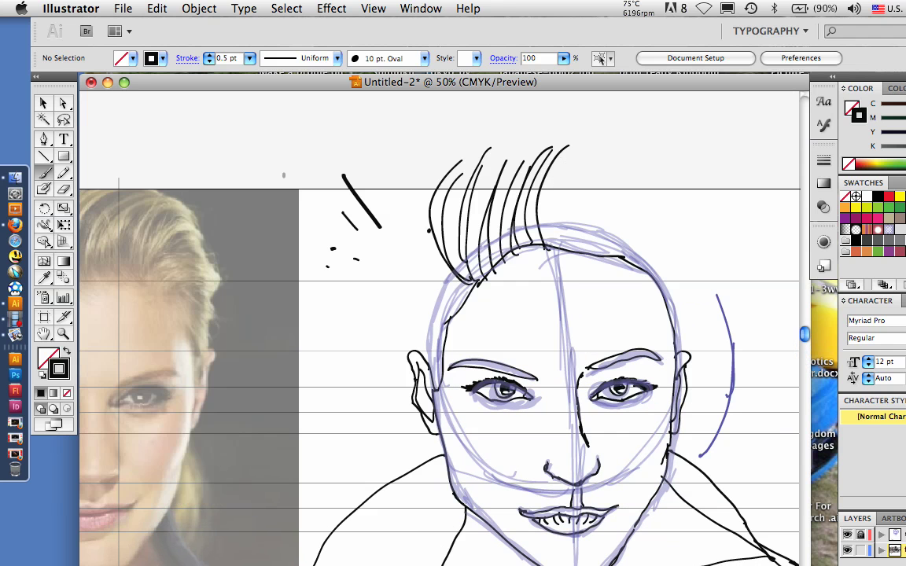
left_click_drag(586, 161, 553, 247)
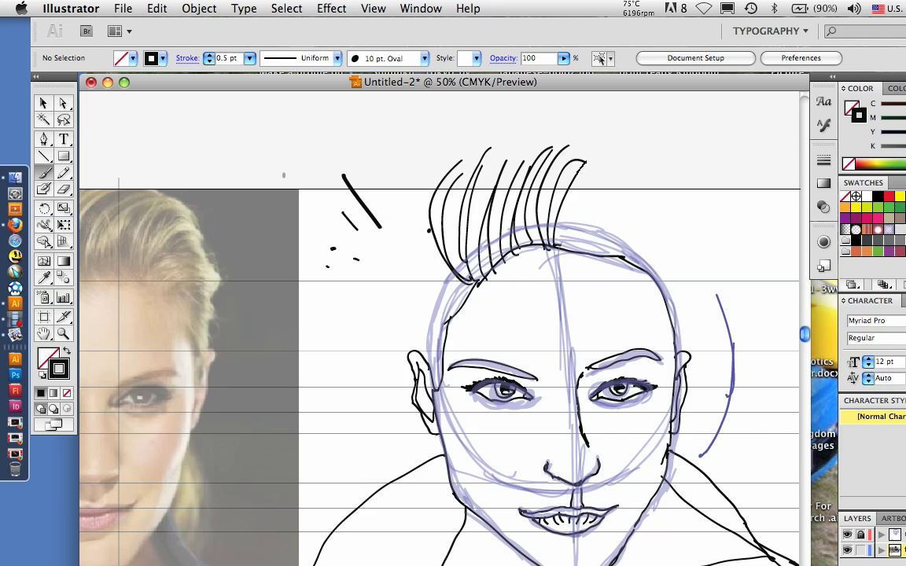
left_click_drag(611, 170, 564, 245)
left_click_drag(627, 185, 577, 254)
left_click_drag(639, 203, 582, 257)
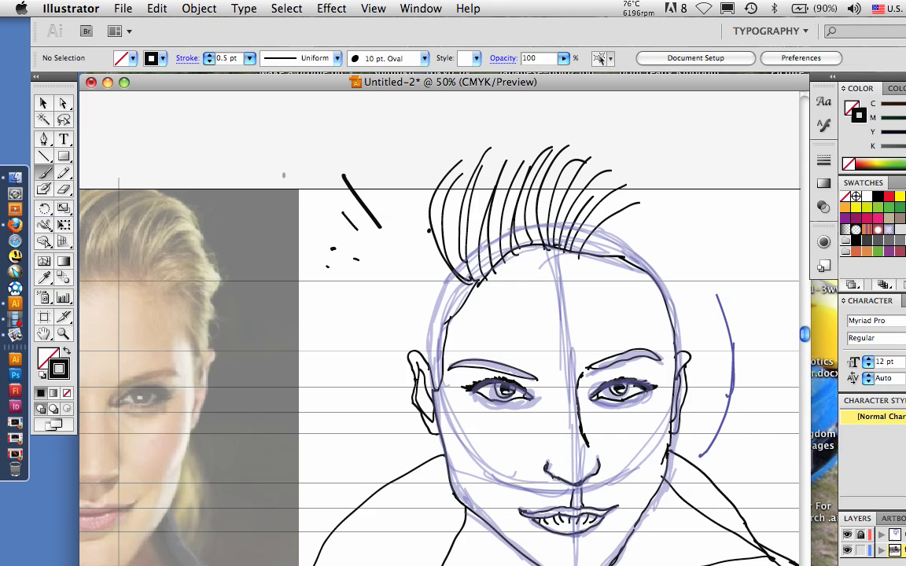
left_click_drag(657, 207, 586, 258)
left_click_drag(646, 229, 600, 260)
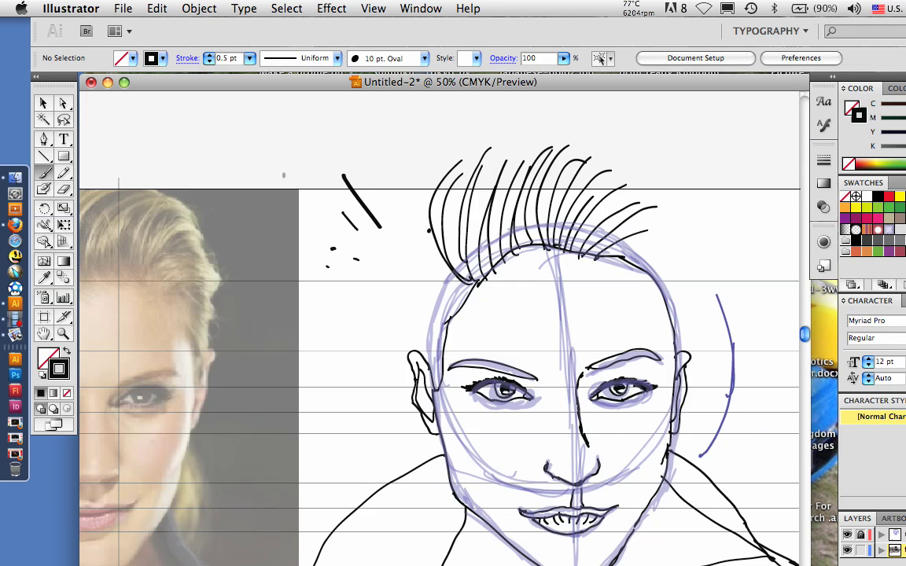
left_click_drag(657, 256, 615, 264)
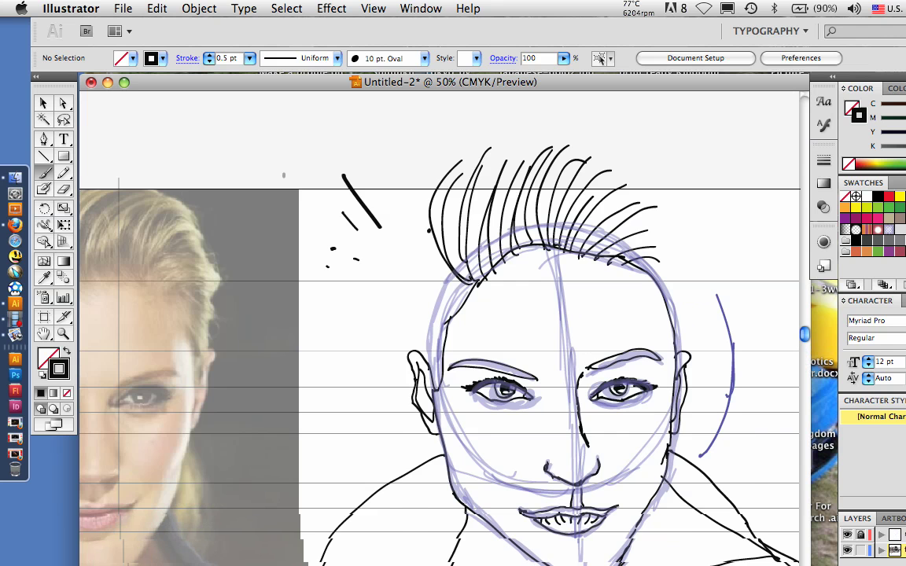
Ink the hair's outer contour from the right temple over the crown to the left side, joining the strand tips
left_click_drag(440, 330, 531, 319)
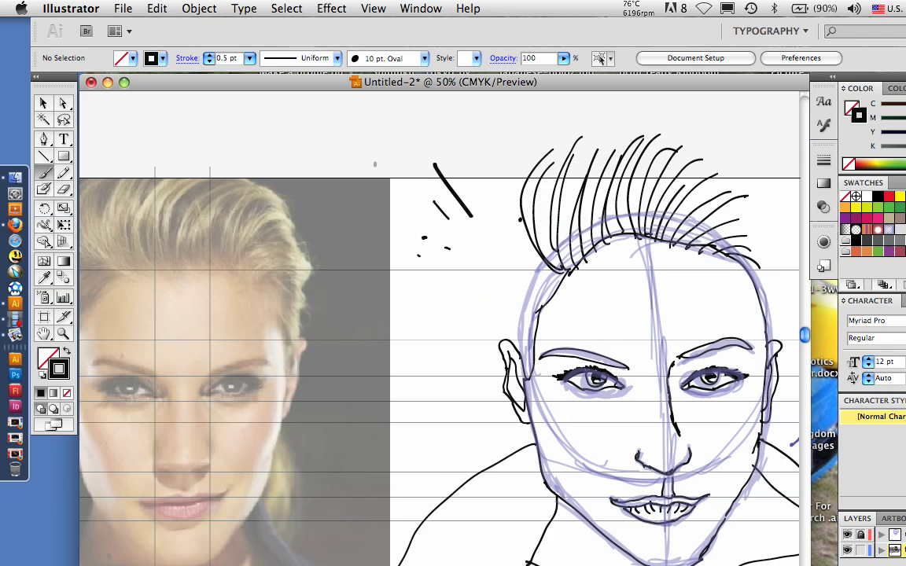
mouse_move(762, 265)
left_mouse_down()
mouse_move(745, 196)
mouse_move(715, 177)
left_mouse_up()
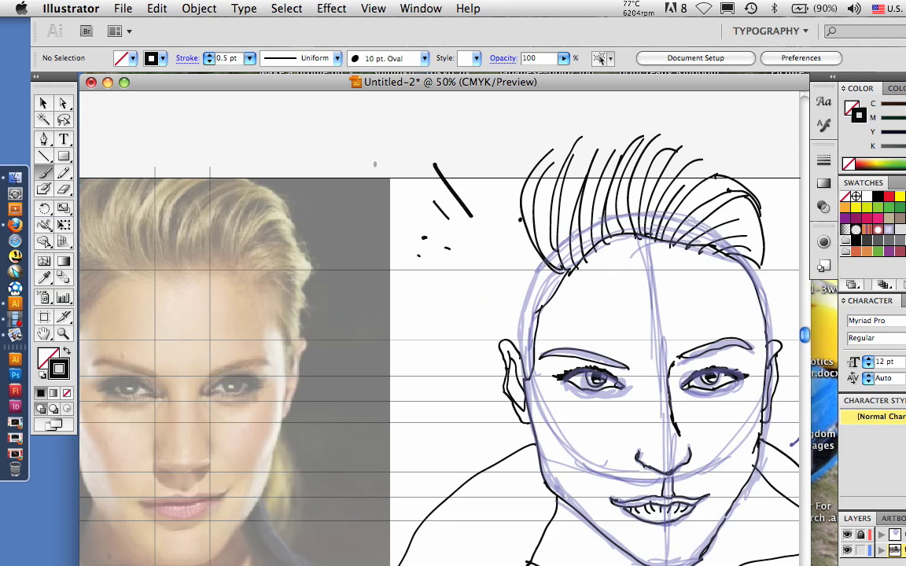
left_click_drag(680, 148, 708, 148)
left_click_drag(643, 151, 737, 175)
left_click_drag(612, 154, 657, 135)
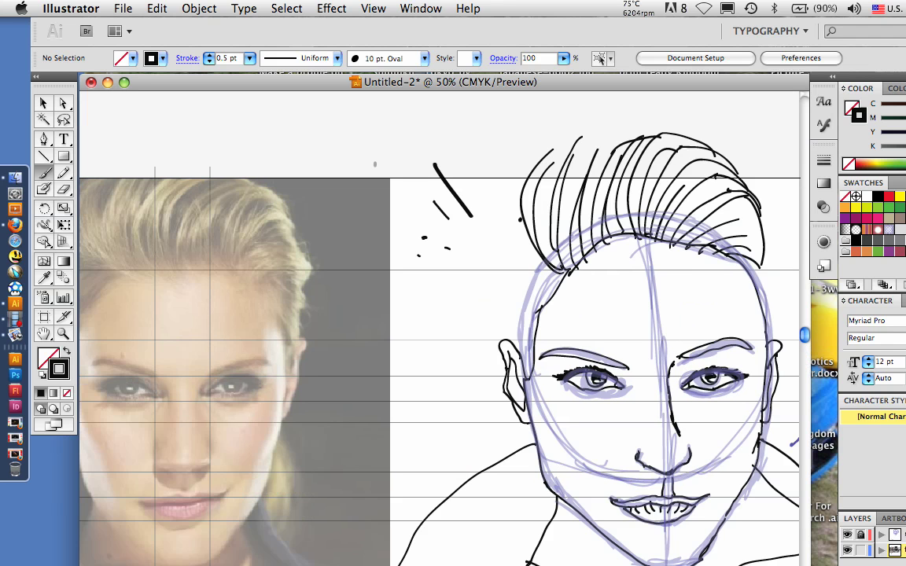
left_click_drag(597, 151, 658, 134)
left_click_drag(581, 141, 667, 132)
left_click_drag(550, 150, 595, 134)
Ink the side hair on the right, with strands running from the temple down to the top of the ear
left_click_drag(630, 236, 466, 200)
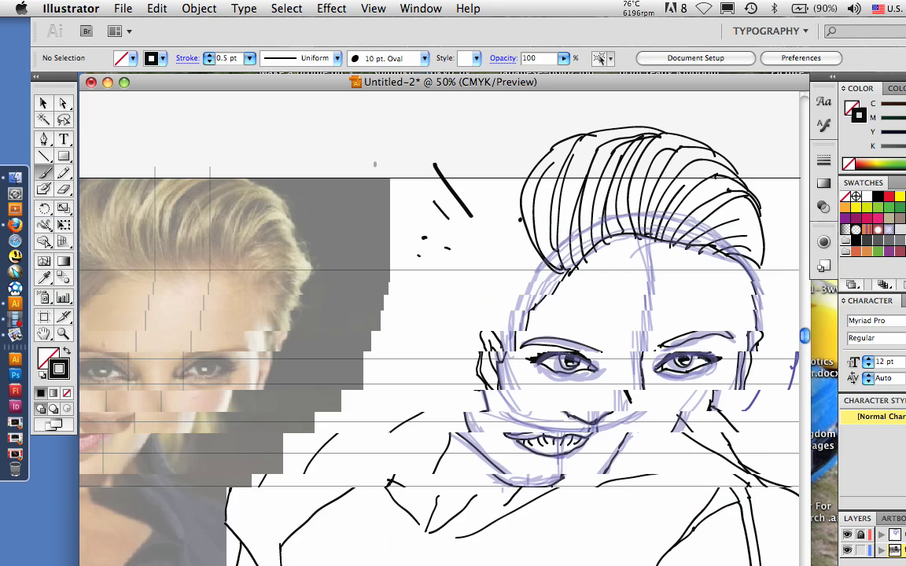
left_click_drag(550, 315, 449, 226)
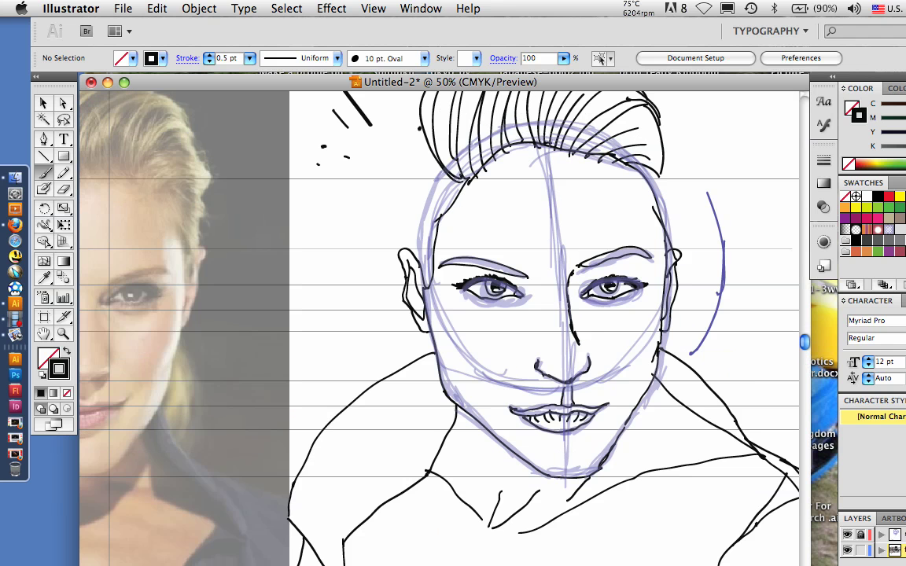
left_click_drag(639, 186, 679, 196)
mouse_move(659, 162)
left_mouse_down()
mouse_move(689, 213)
mouse_move(673, 244)
left_mouse_up()
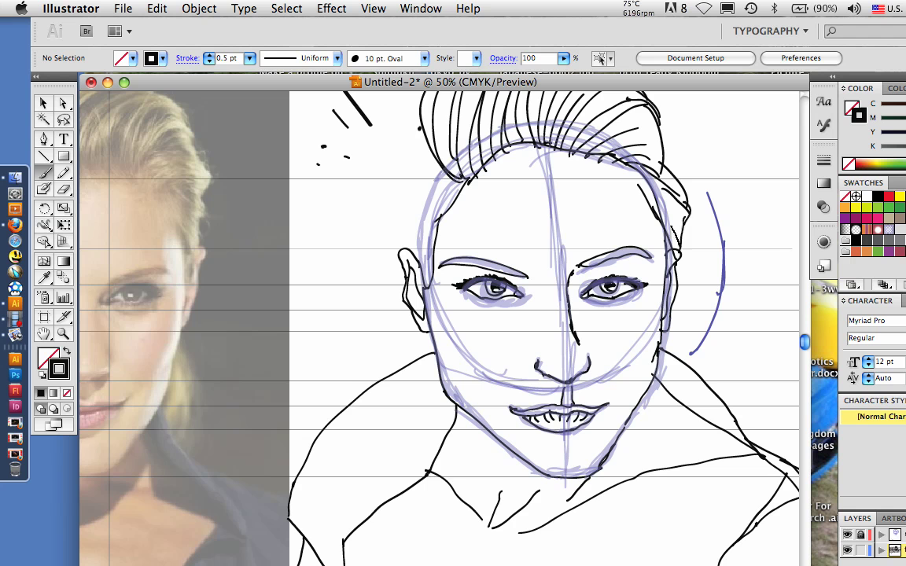
Ink a few curved strands of loose hair behind the right side of the neck, hanging toward the collar
scroll(543, 330, "down", 2)
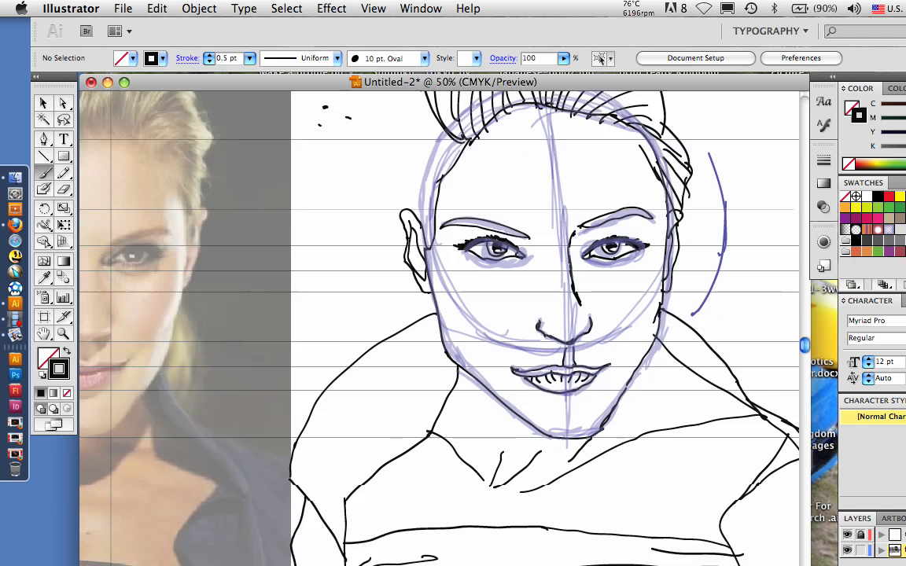
scroll(542, 330, "down", 1)
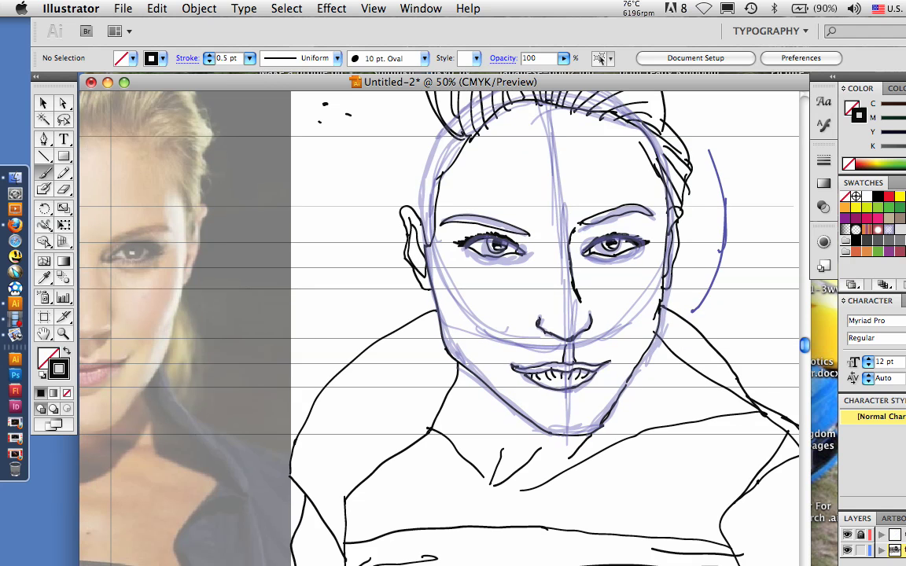
left_click_drag(665, 288, 703, 374)
left_click_drag(664, 304, 702, 366)
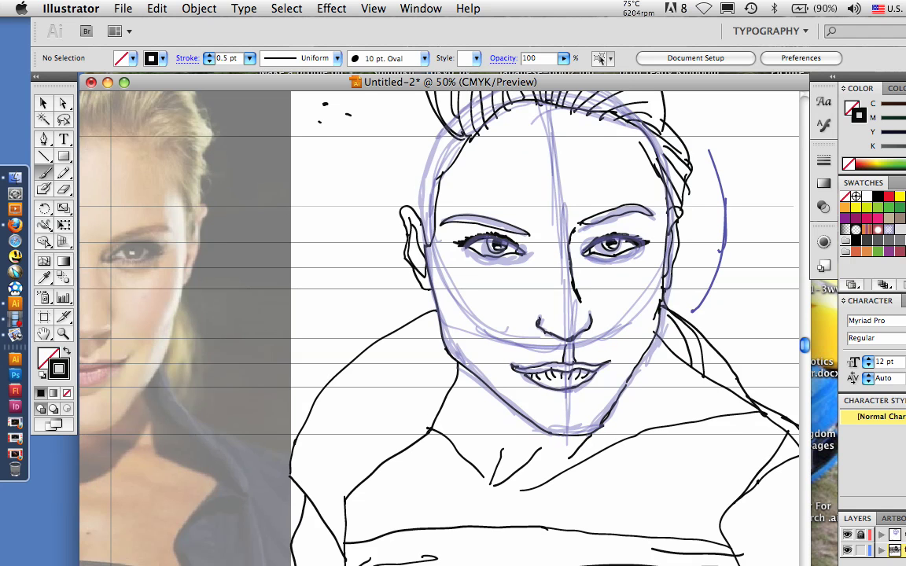
left_click_drag(660, 308, 706, 379)
Ink the side hair on the left, with an outer edge down to the ear and short strands inside it
scroll(444, 328, "left", 5)
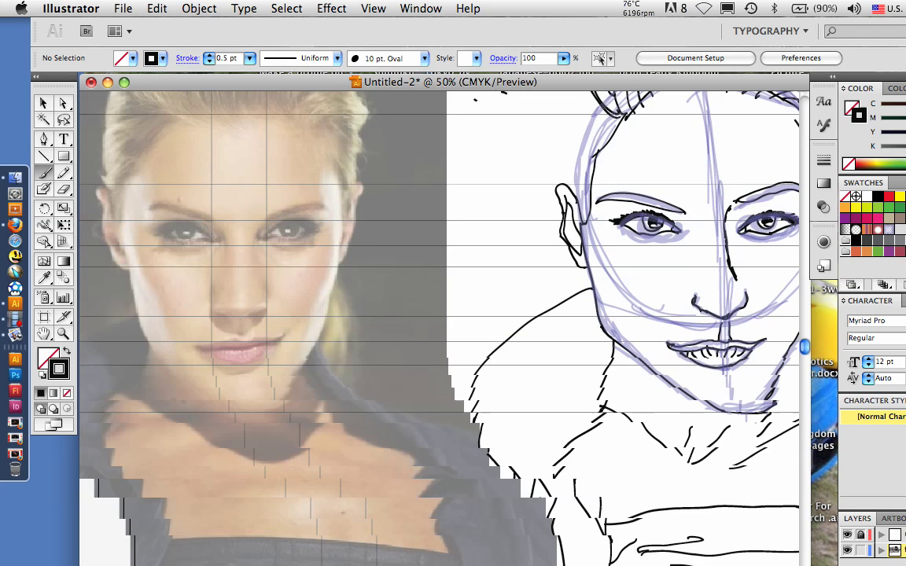
scroll(444, 328, "up", 3)
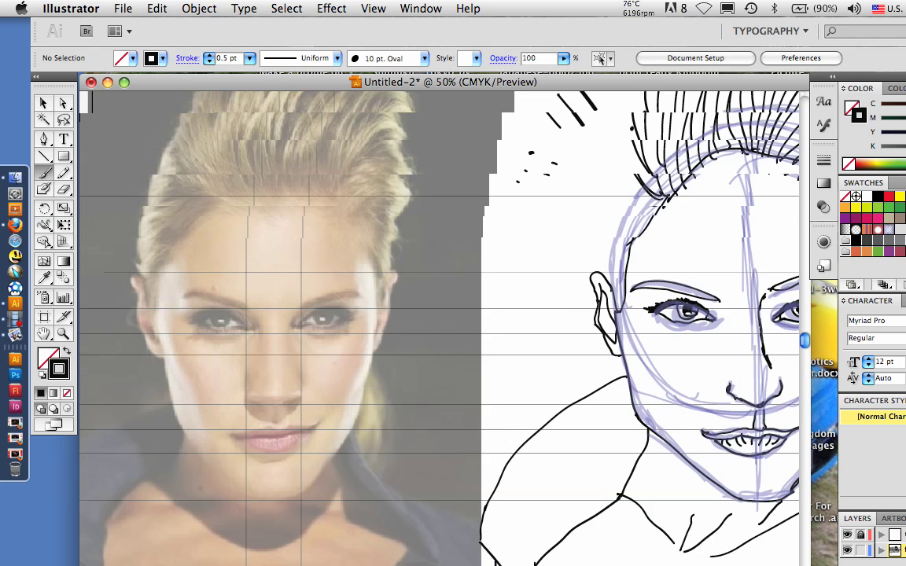
scroll(445, 328, "up", 1)
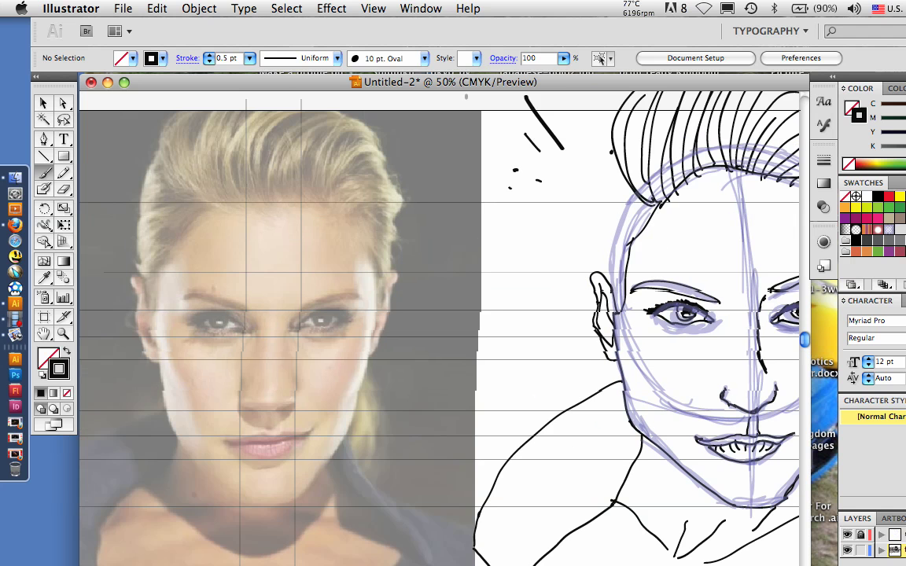
scroll(444, 327, "up", 1)
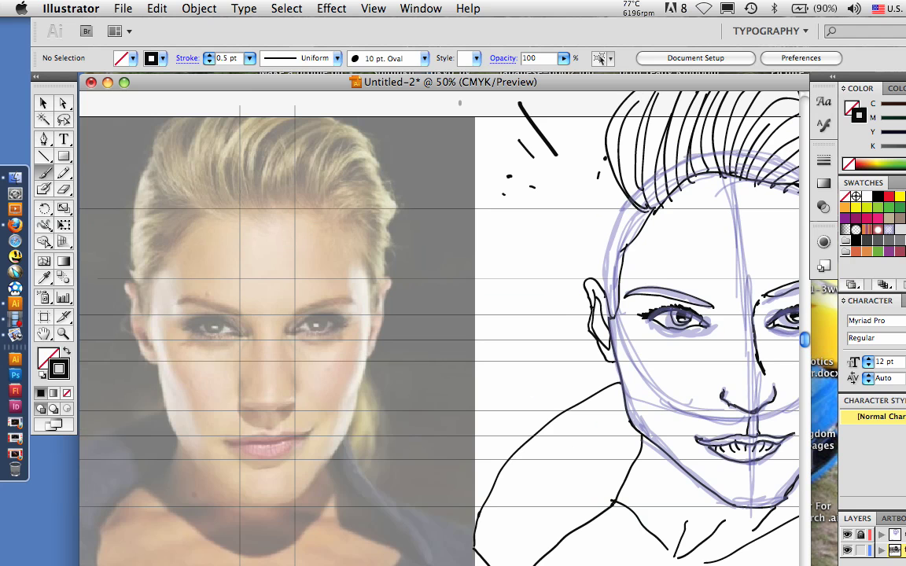
left_click_drag(611, 247, 588, 279)
left_click_drag(604, 187, 587, 267)
left_click_drag(603, 167, 591, 211)
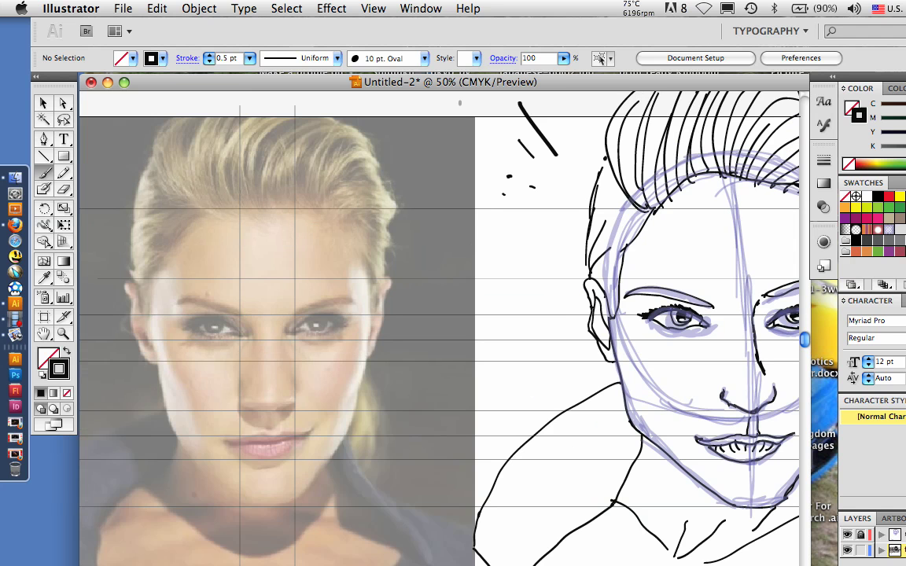
mouse_move(605, 131)
left_mouse_down()
mouse_move(590, 177)
mouse_move(629, 193)
left_mouse_up()
left_click_drag(611, 151, 594, 176)
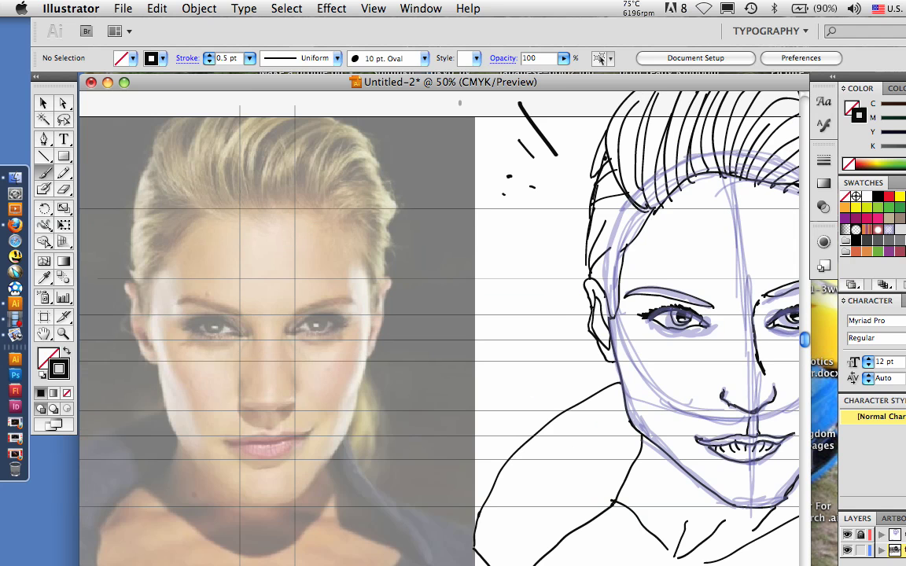
Ink additional curved strands across the left side hair, from the temple back toward the top of the ear
left_click_drag(619, 207, 590, 240)
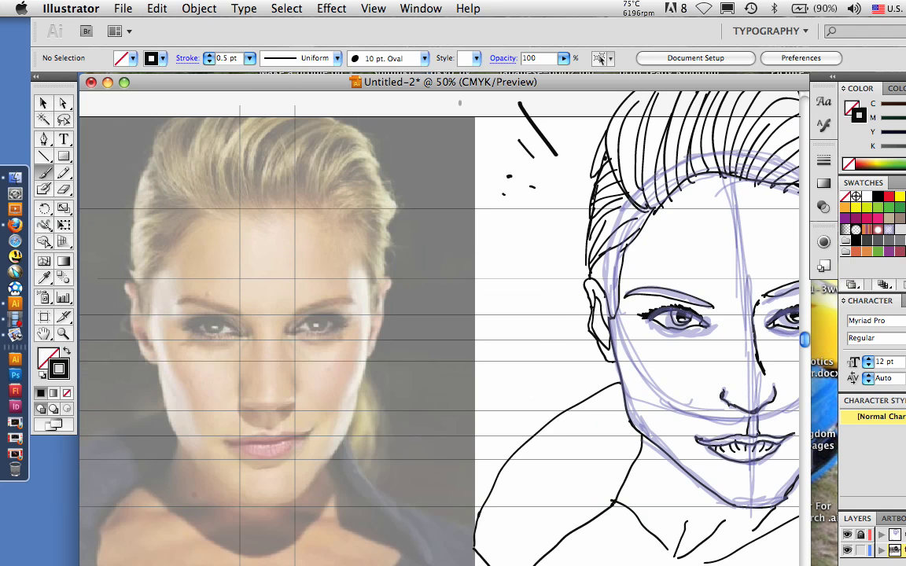
left_click_drag(620, 253, 599, 281)
mouse_move(612, 298)
left_mouse_down()
mouse_move(609, 306)
mouse_move(484, 294)
left_mouse_up()
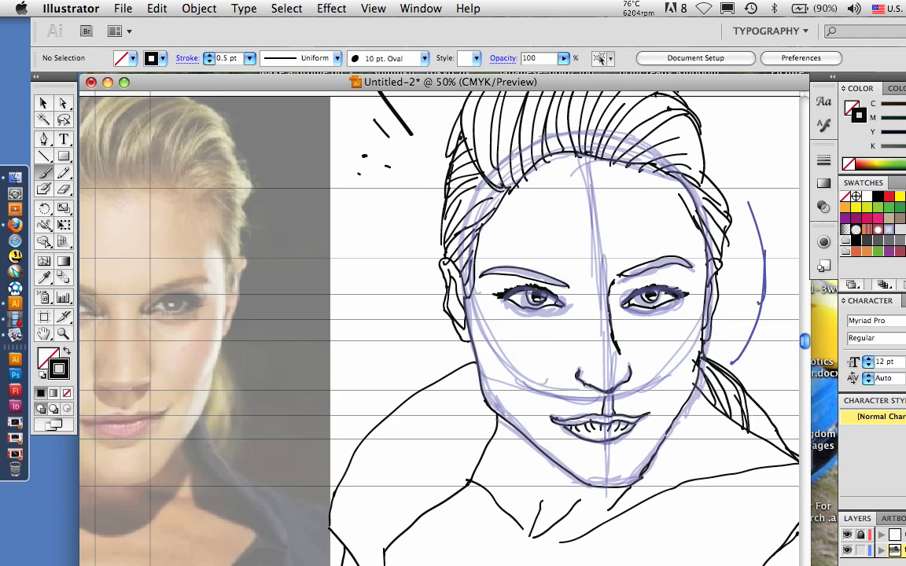
Add a new layer above the final line art layer and name it color
scroll(440, 330, "down", 5)
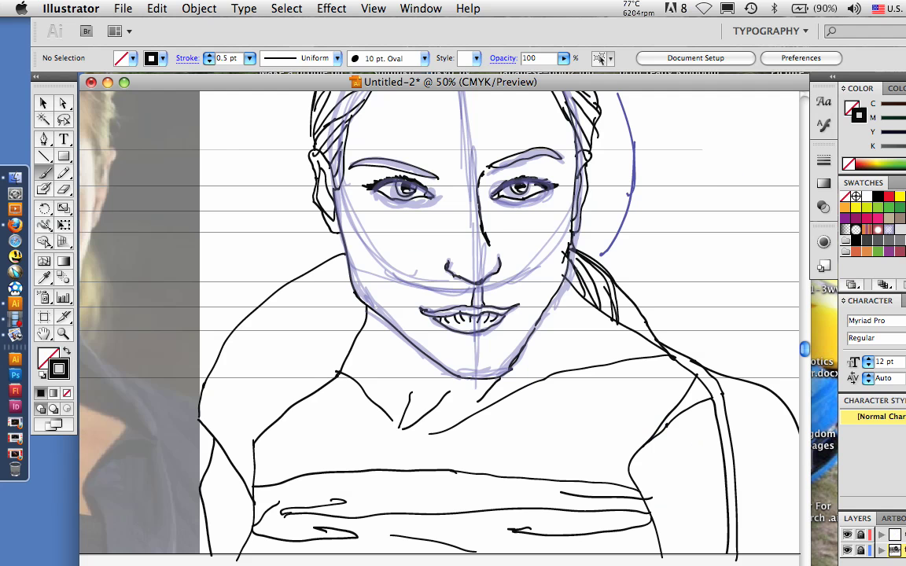
double_click(898, 563)
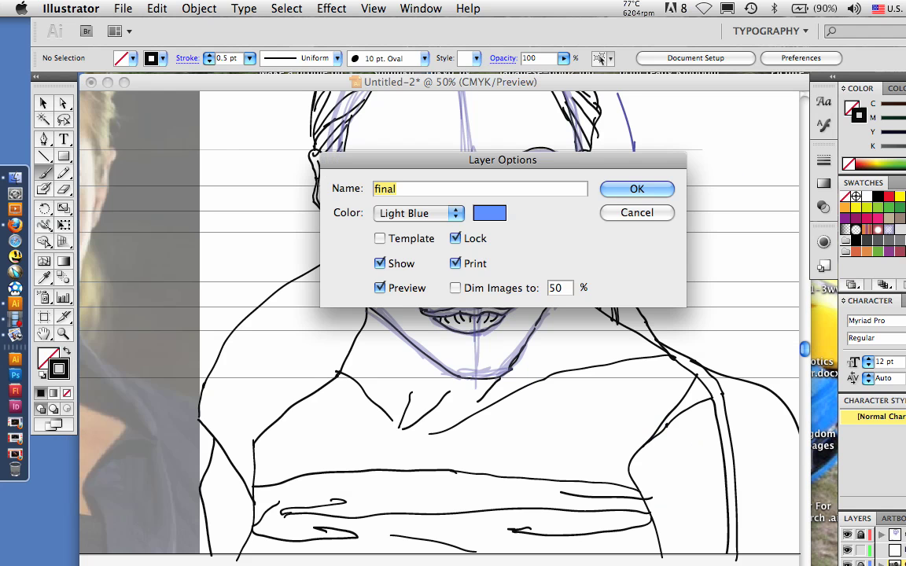
key("Return")
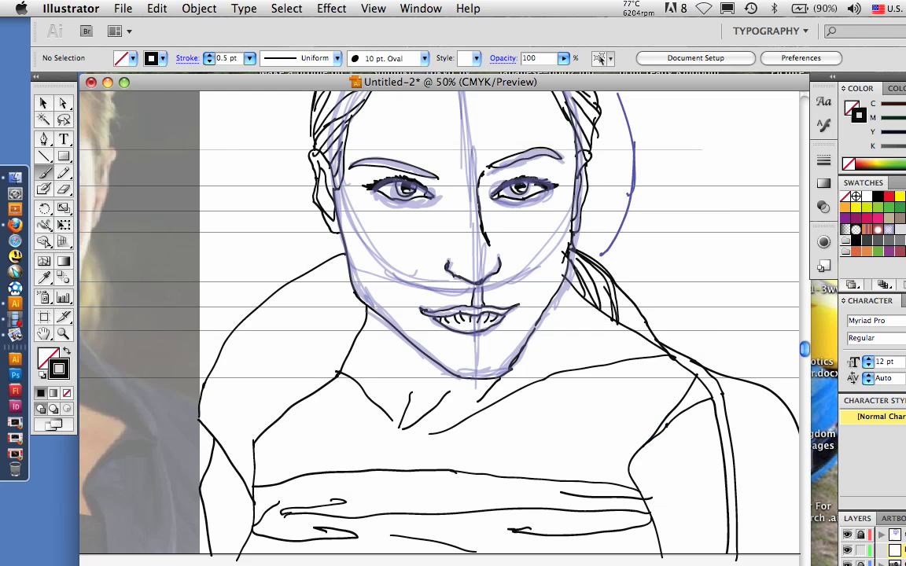
double_click(898, 551)
type("co")
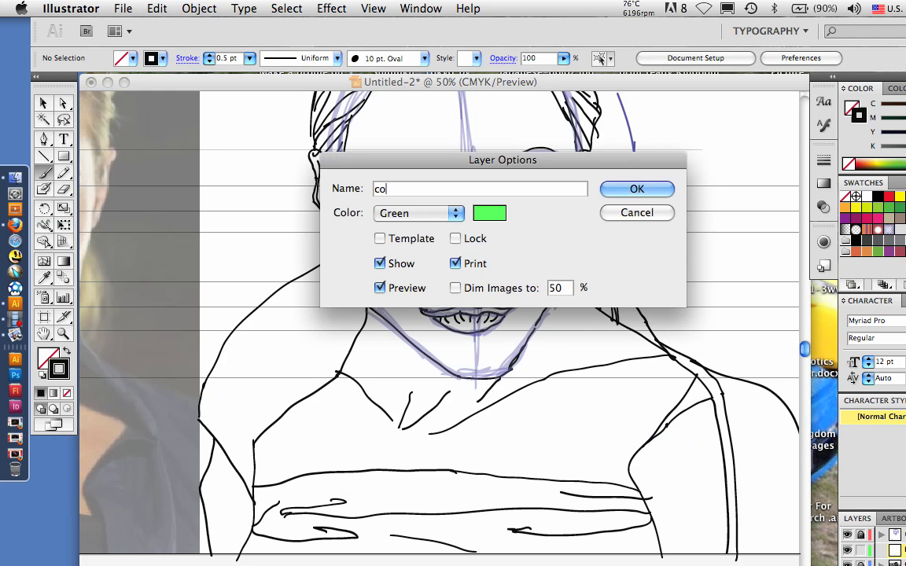
type("lor")
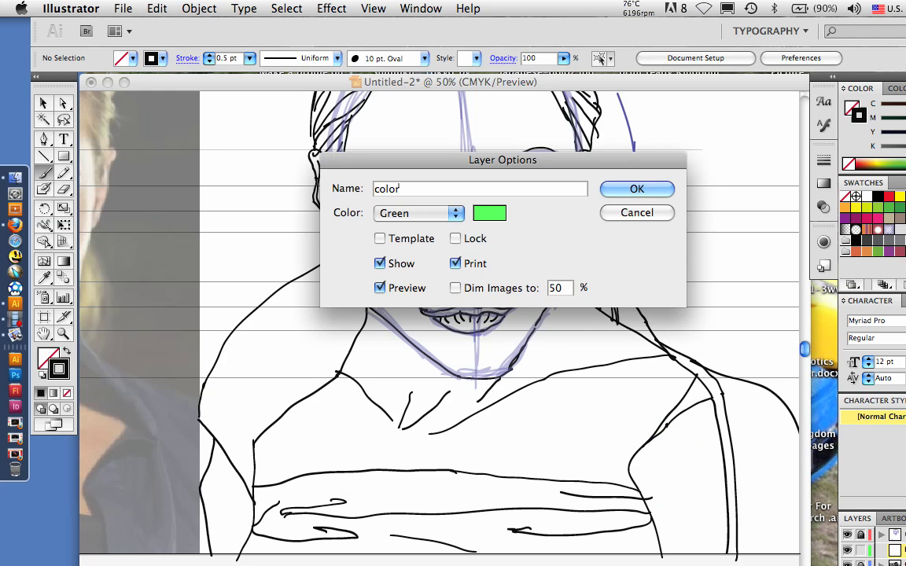
key("Return")
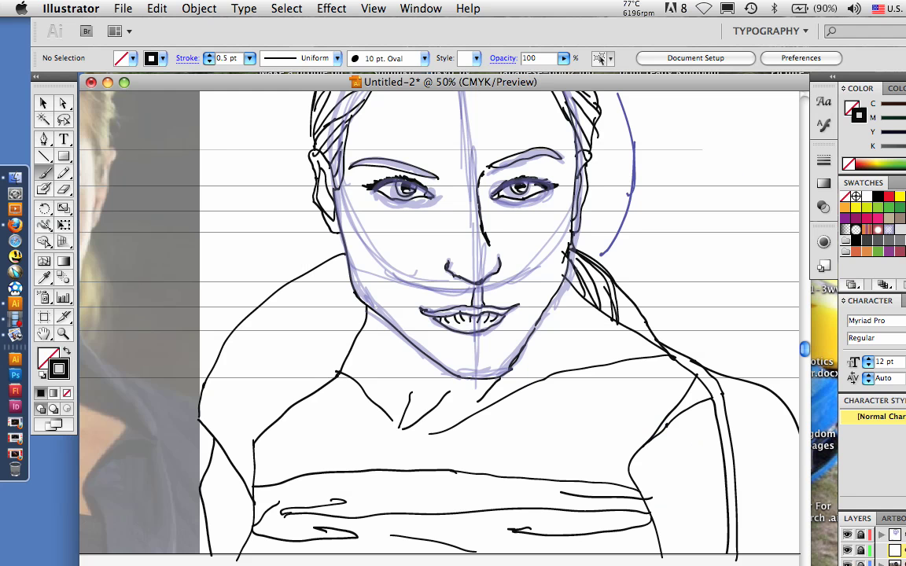
Unlock the rough sketch layer and delete the stray purple curve beside the right side of the face
key("f")
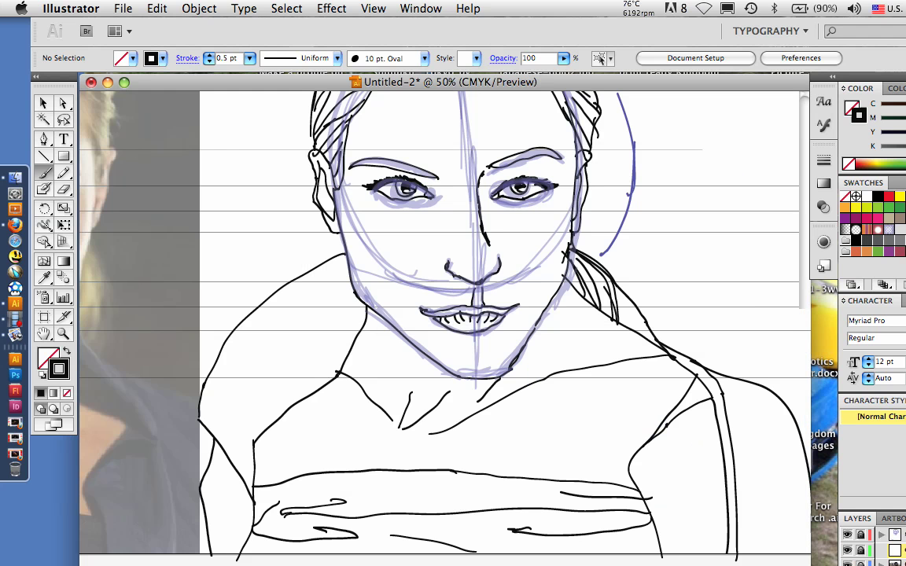
left_click(126, 565)
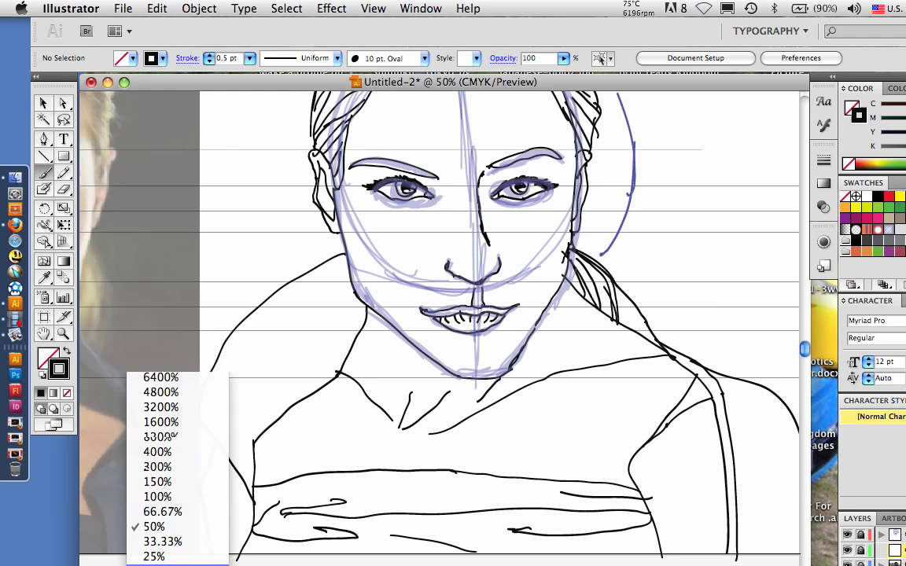
left_click(154, 556)
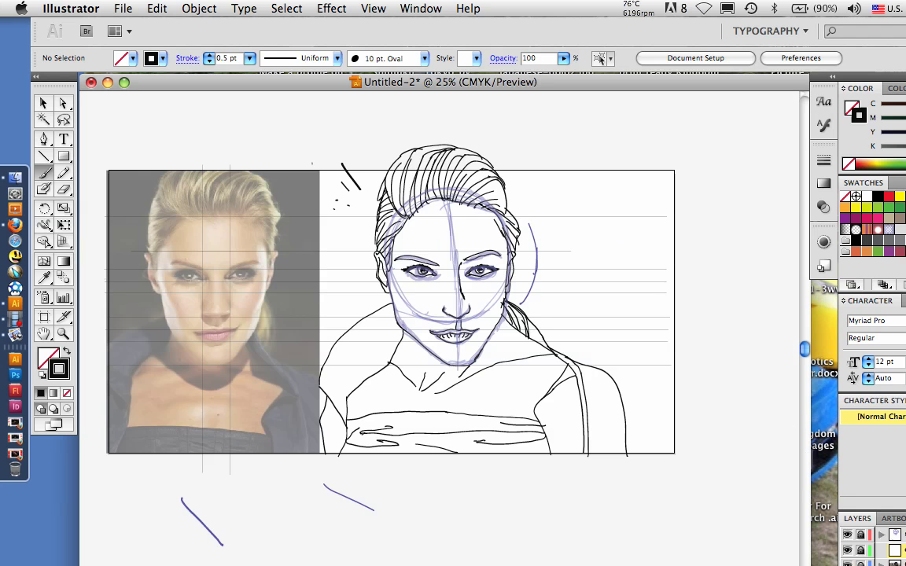
left_click(860, 535)
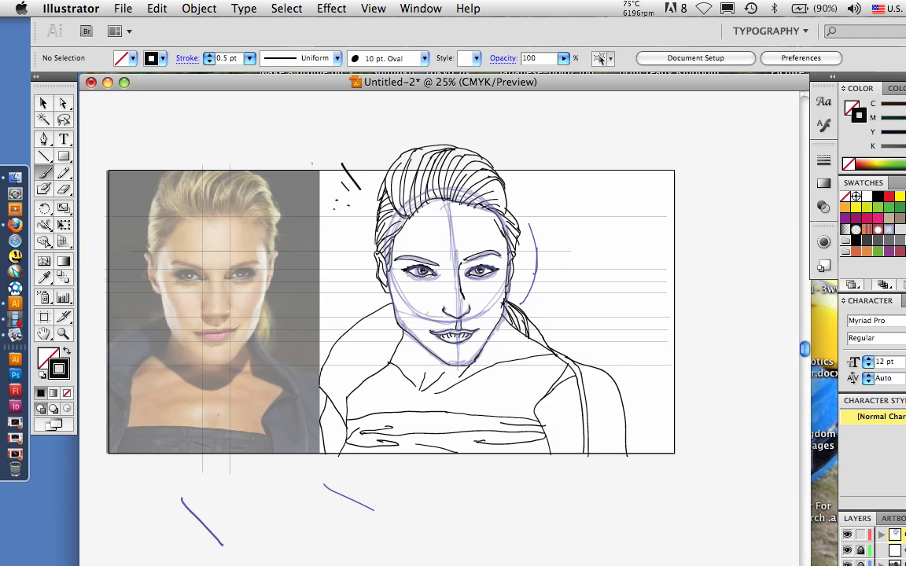
key("v")
left_click(534, 236)
key("Delete")
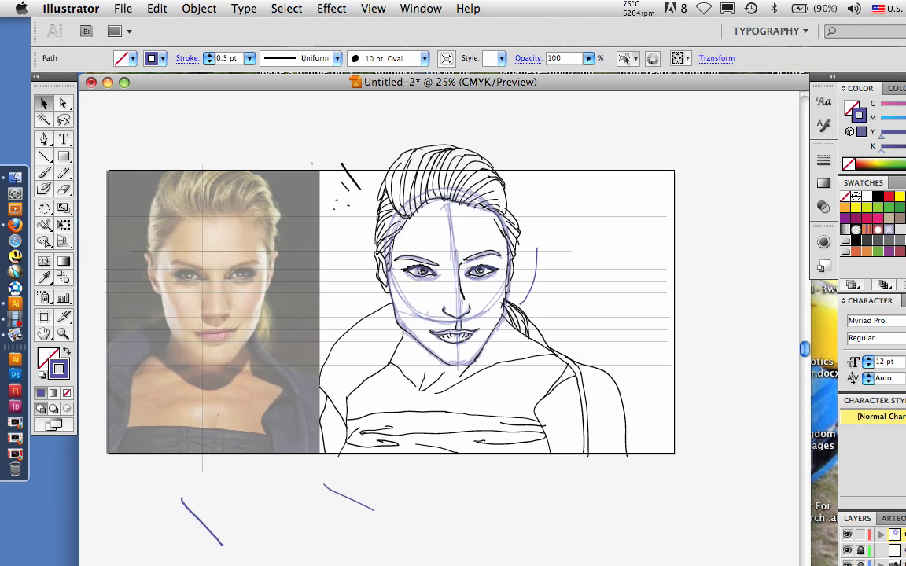
key("Delete")
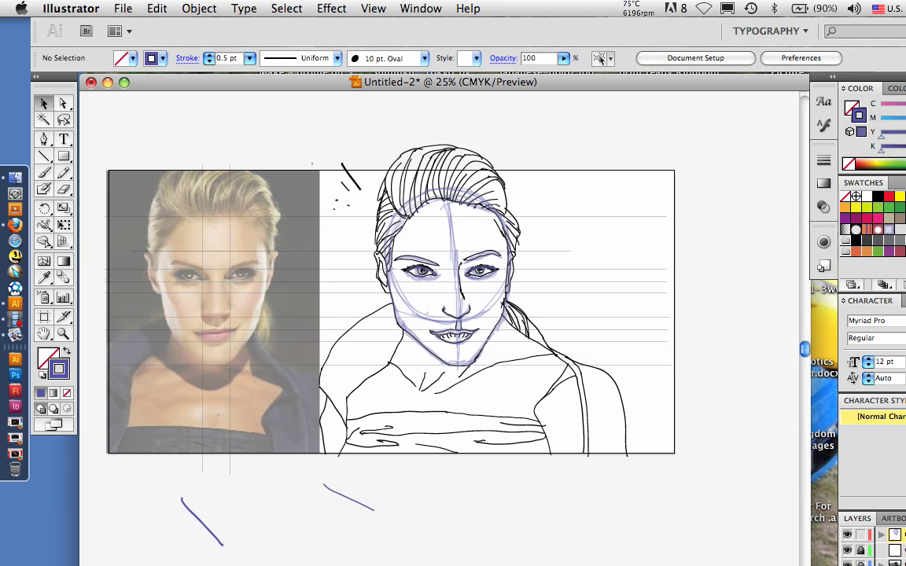
Delete the stray black test strokes and dots between the photo and the drawn hair
left_click(352, 177)
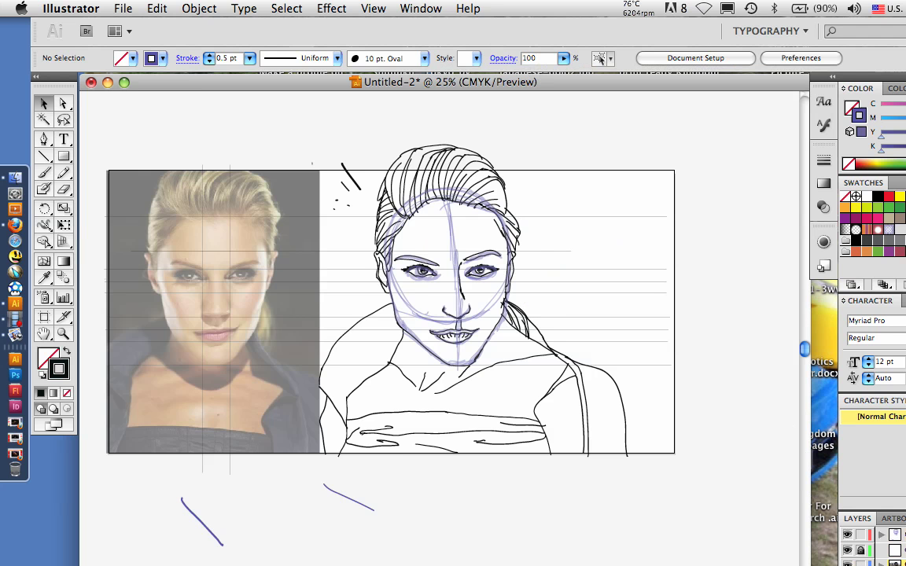
left_click_drag(296, 147, 355, 191)
key("Delete")
left_click_drag(329, 188, 357, 212)
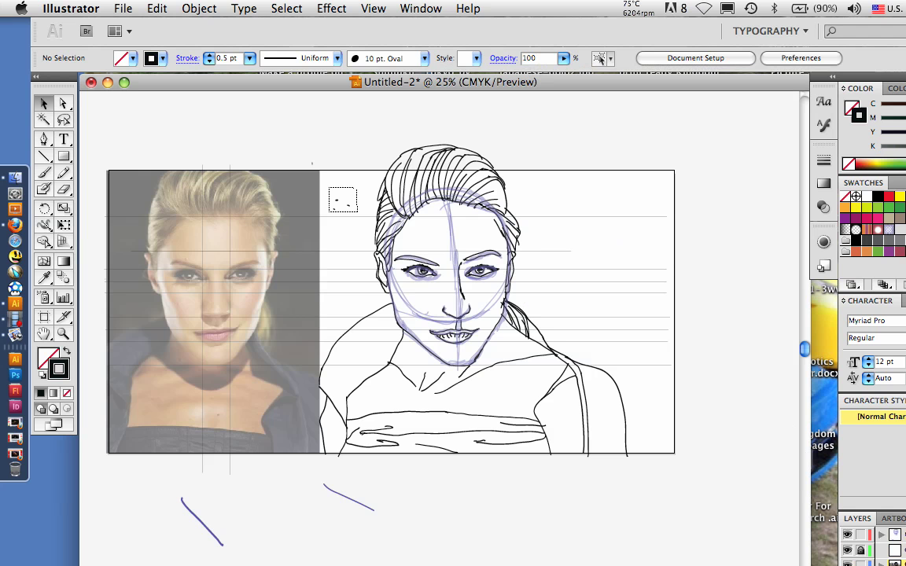
key("Delete")
Delete the horizontal guide lines crossing the photo and the drawn face
left_click_drag(610, 183, 628, 379)
key("Delete")
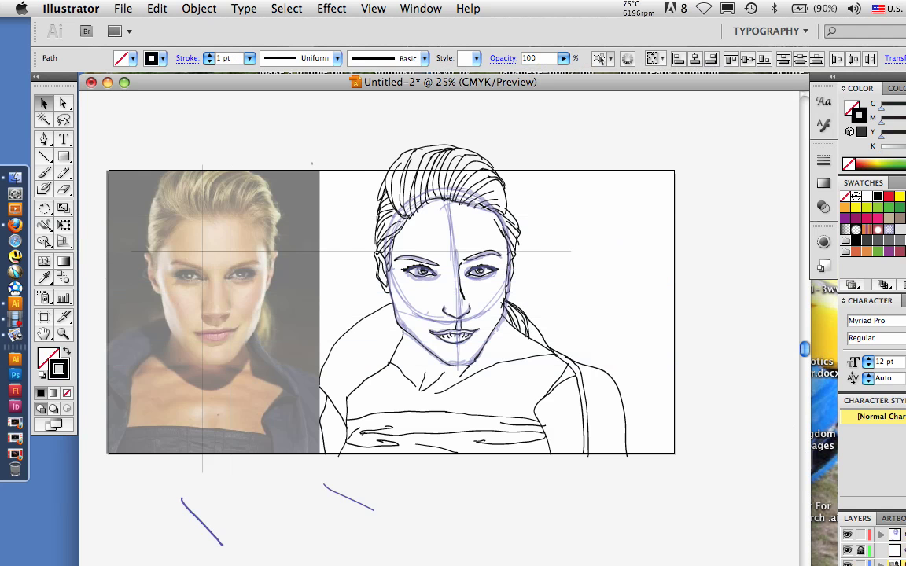
left_click(552, 252)
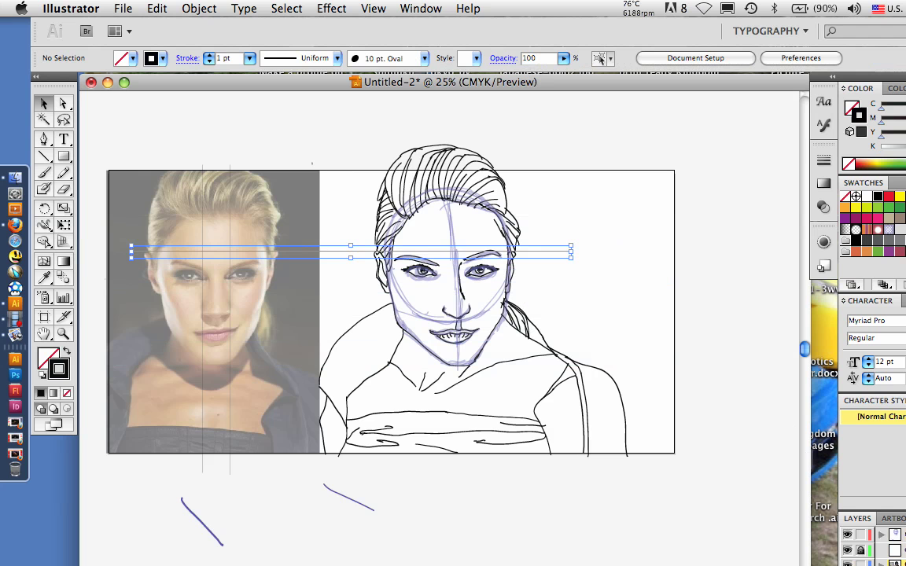
key("Delete")
Hide and lock the rough sketch layer, and move the color layer below the final line art layer
left_click(847, 534)
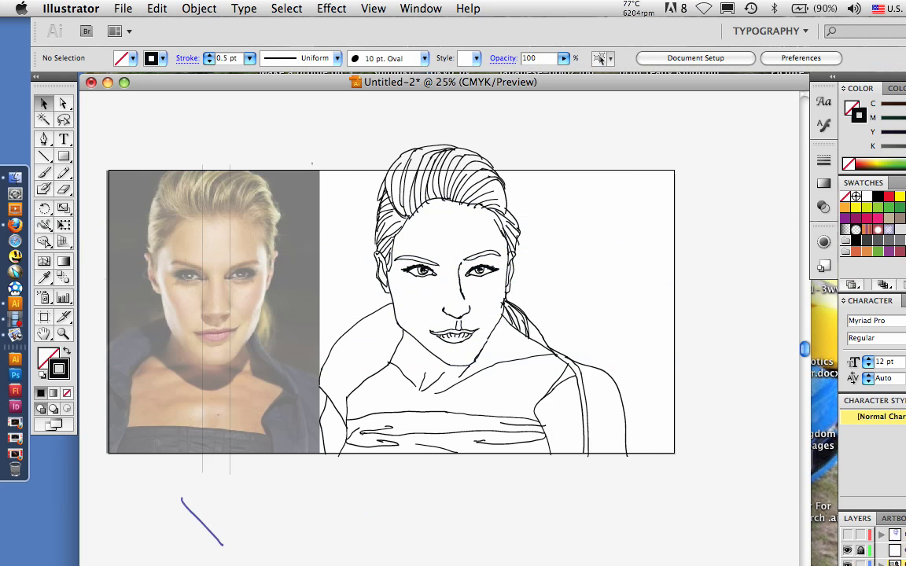
left_click(860, 535)
left_click(847, 550)
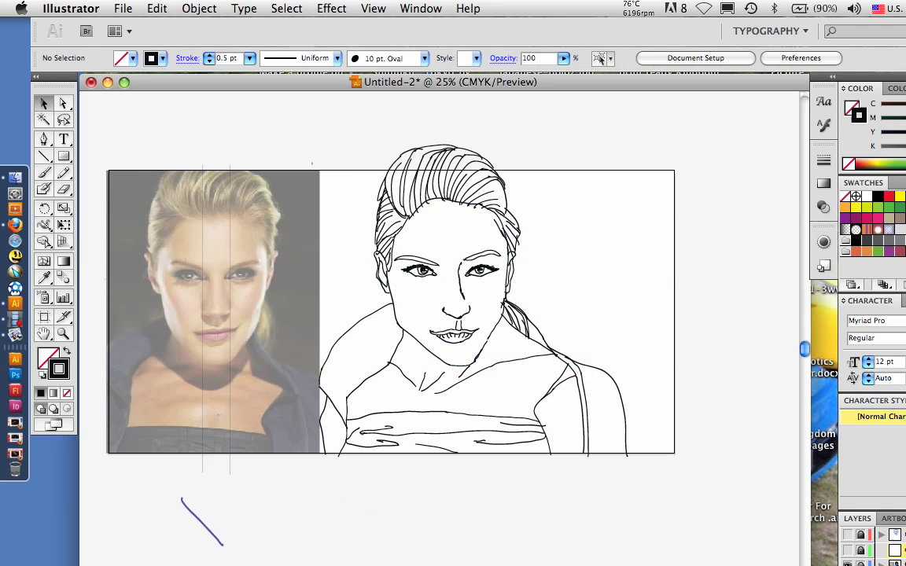
left_click(846, 551)
left_click(881, 535)
left_click_drag(897, 550, 876, 543)
left_click(847, 551)
Unlock the layer holding the reference photo and set the photo's opacity to 100%
key("i")
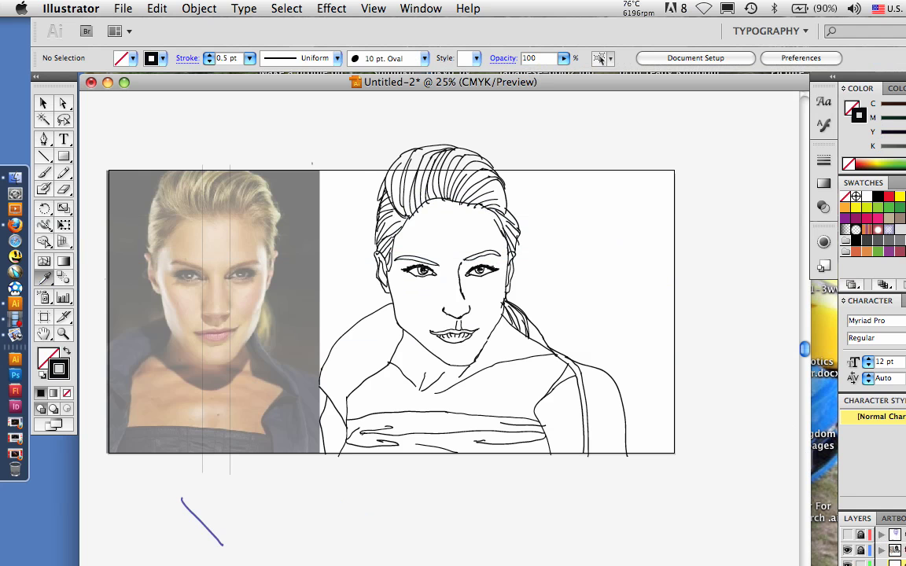
key("v")
key("v")
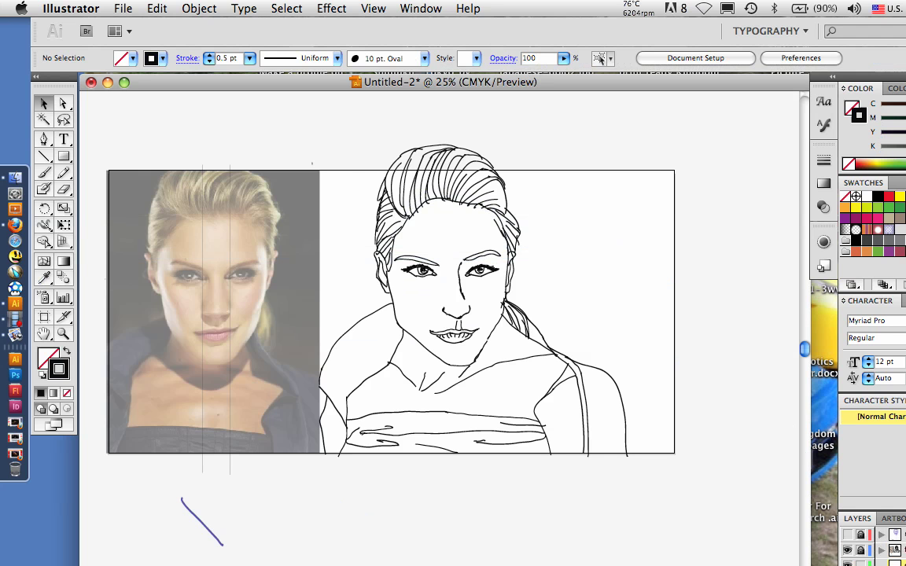
left_click(860, 535)
left_click(861, 551)
left_click(214, 312)
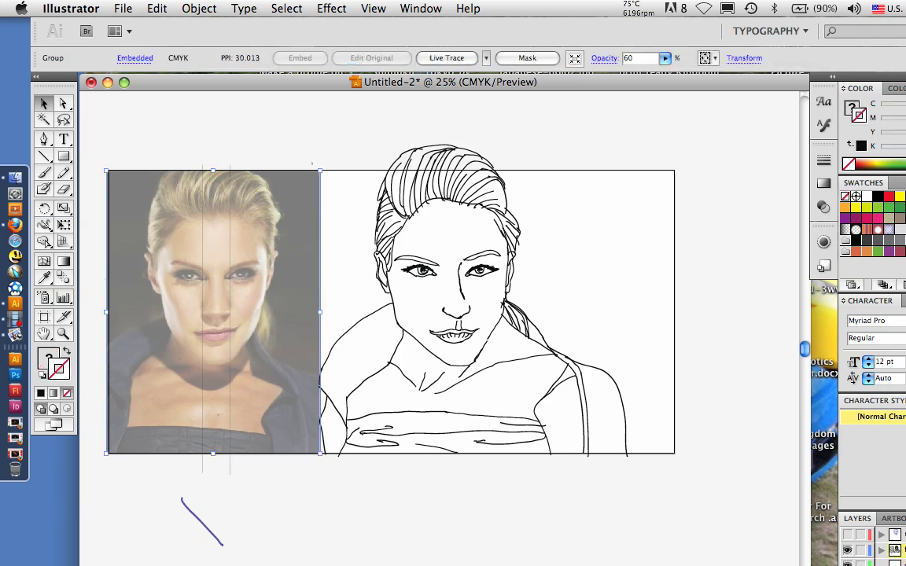
left_click(823, 206)
left_click(786, 172)
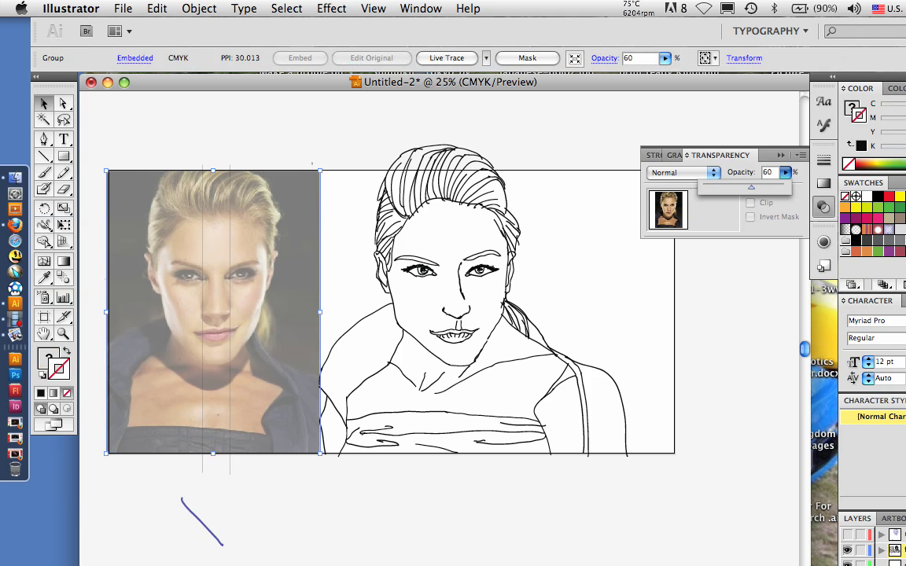
left_click_drag(751, 188, 786, 188)
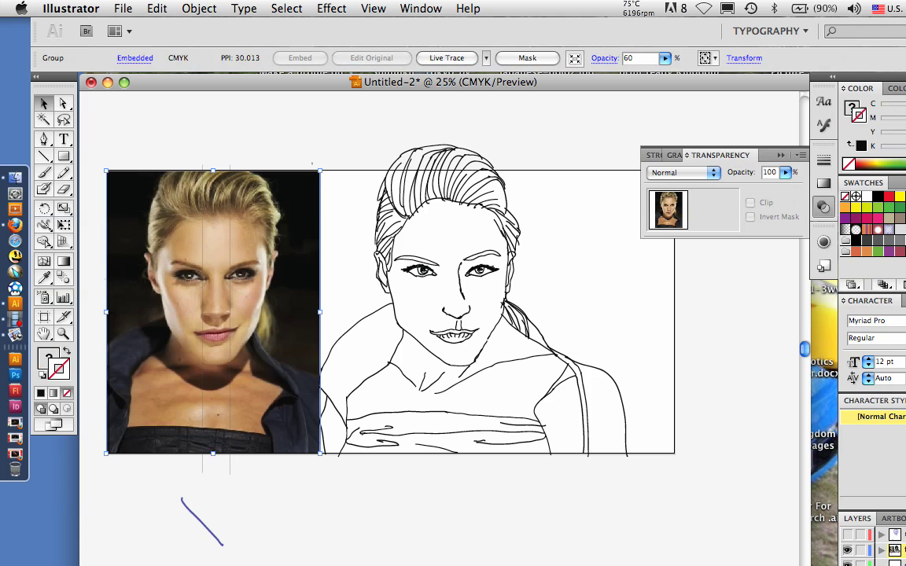
left_click(781, 155)
key("super+shift+a")
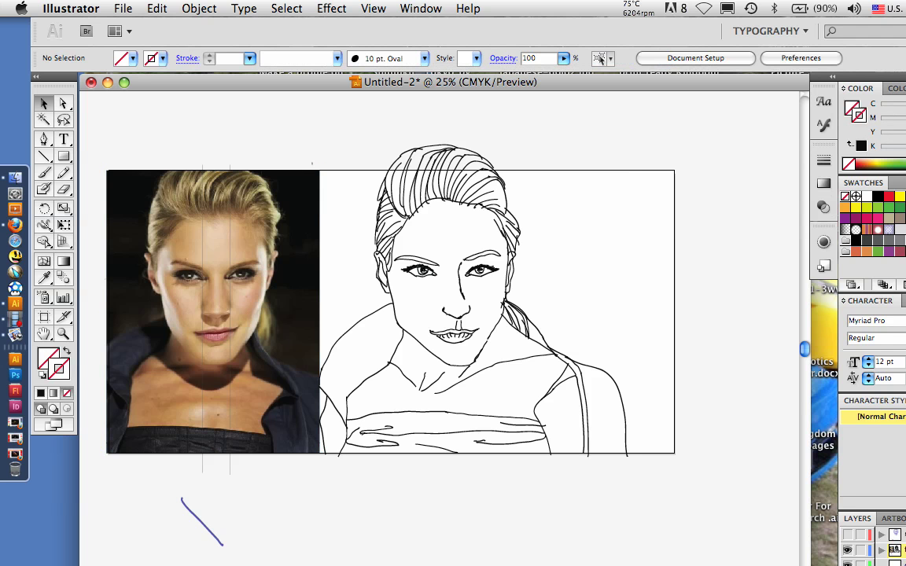
Rotate both drawn eyebrows slightly so their inner ends angle down toward the nose
left_click(417, 259)
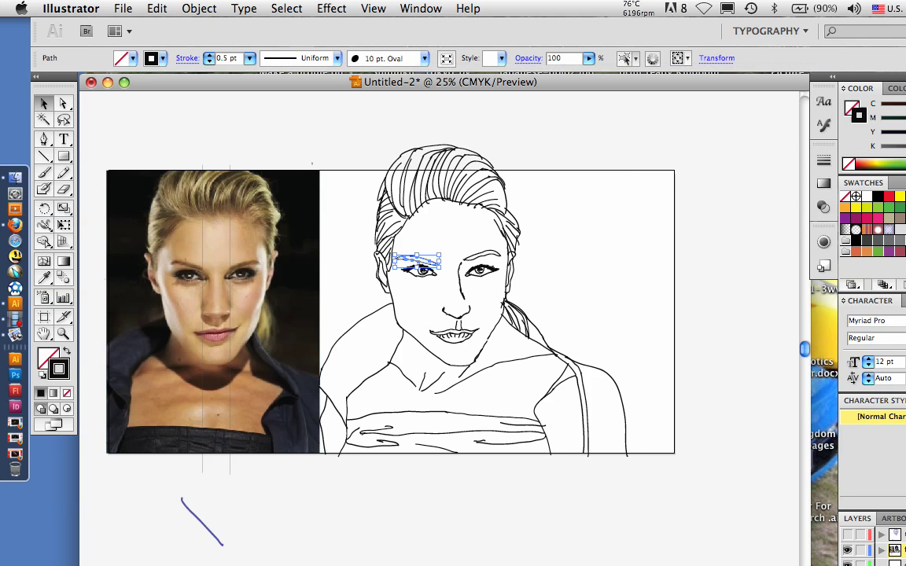
left_click_drag(442, 270, 440, 273)
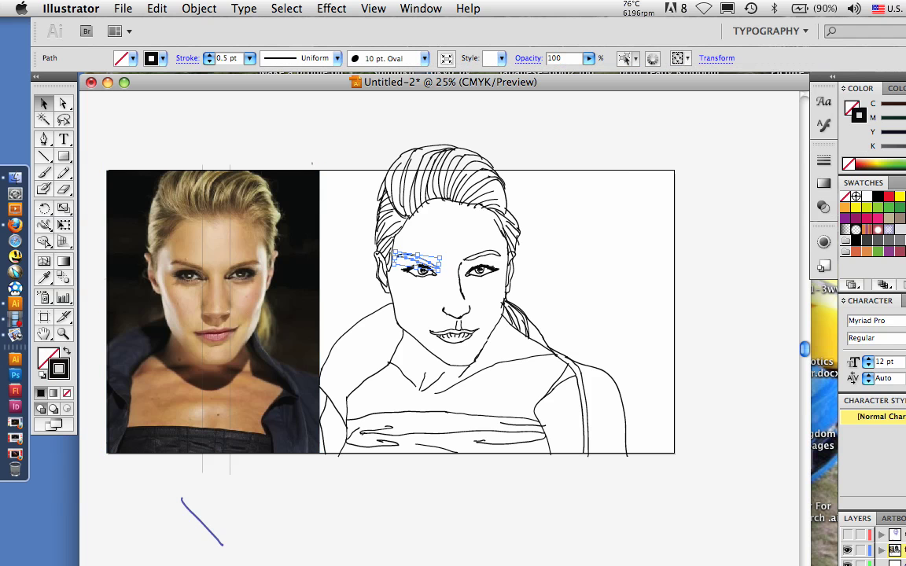
left_click(482, 253)
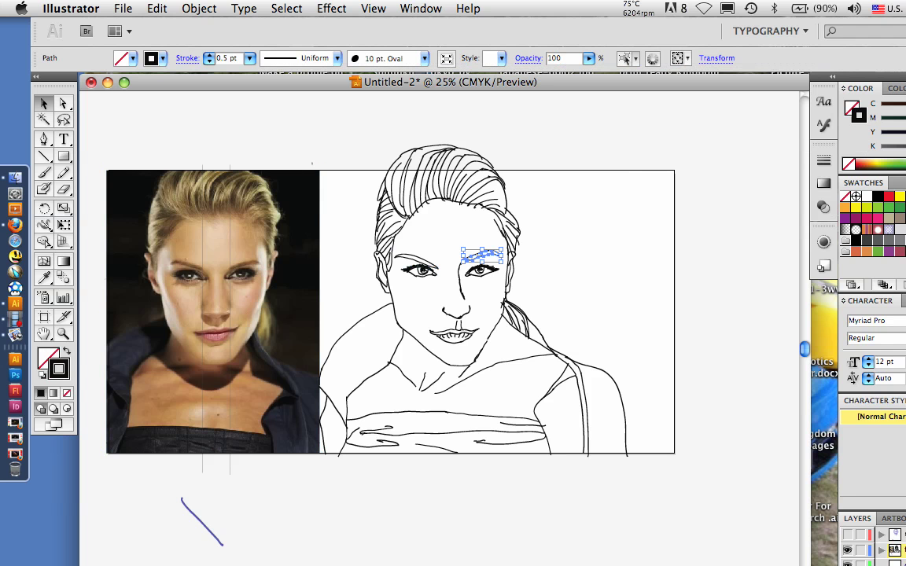
left_click_drag(505, 264, 505, 262)
key("super+shift+a")
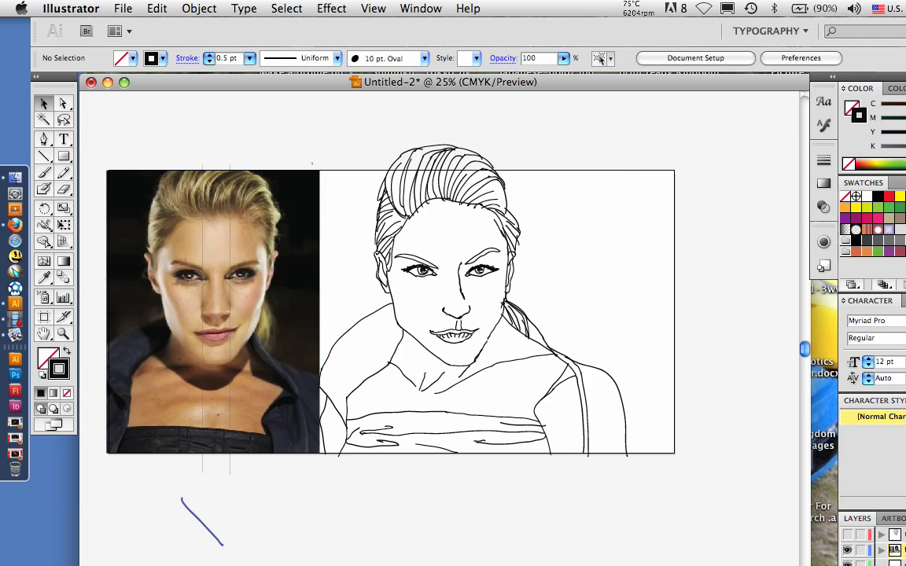
left_click_drag(465, 257, 498, 251)
left_click(473, 262)
key("super+shift+a")
left_click_drag(465, 266, 496, 253)
Select the loose hair strands behind the neck without the shoulder line, and move them up and right toward the ear
left_click(526, 329)
left_click_drag(503, 297, 573, 368)
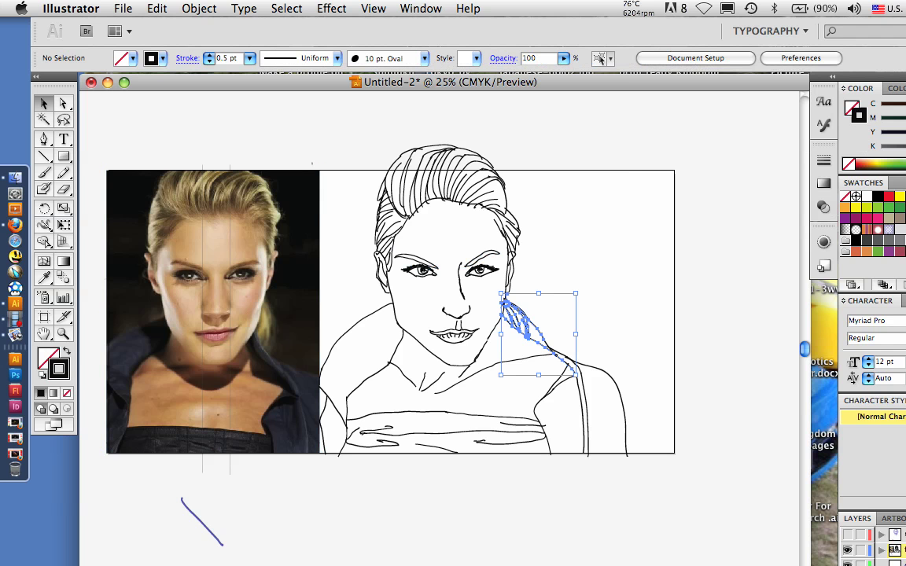
left_click(554, 354, "shift")
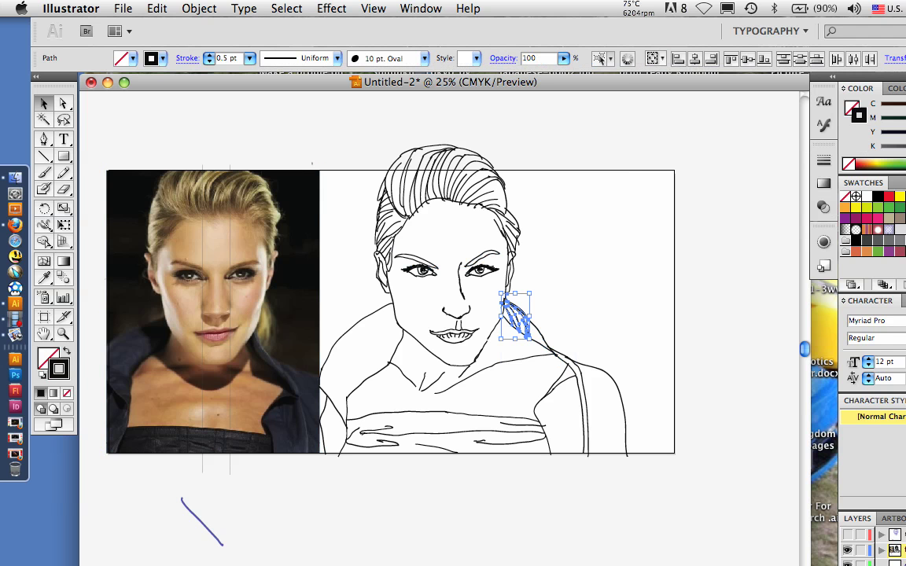
mouse_move(519, 318)
left_mouse_down()
mouse_move(527, 309)
mouse_move(535, 325)
left_mouse_up()
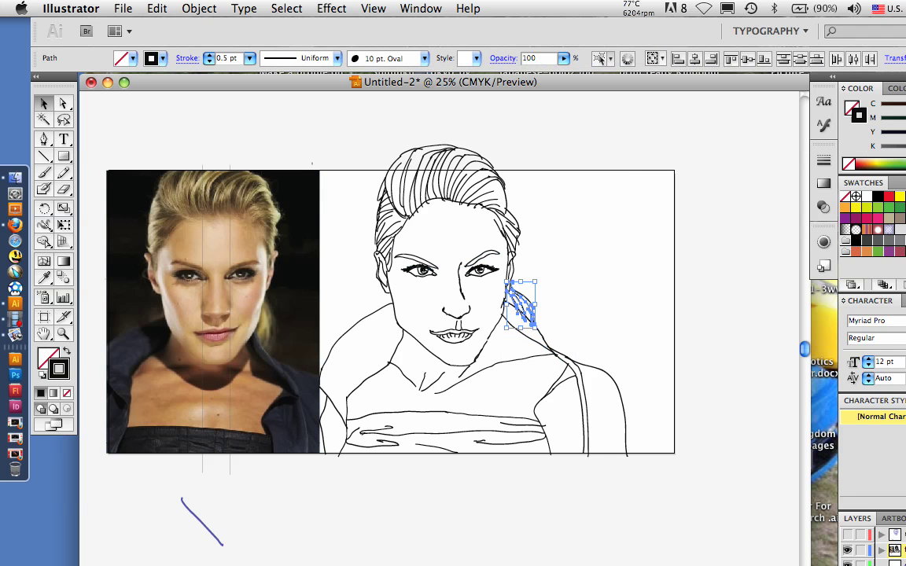
key("super+shift+a")
Erase along the inner edge of the loose hair strands and paint a short stroke extending their tip toward the collar
key("shift+e")
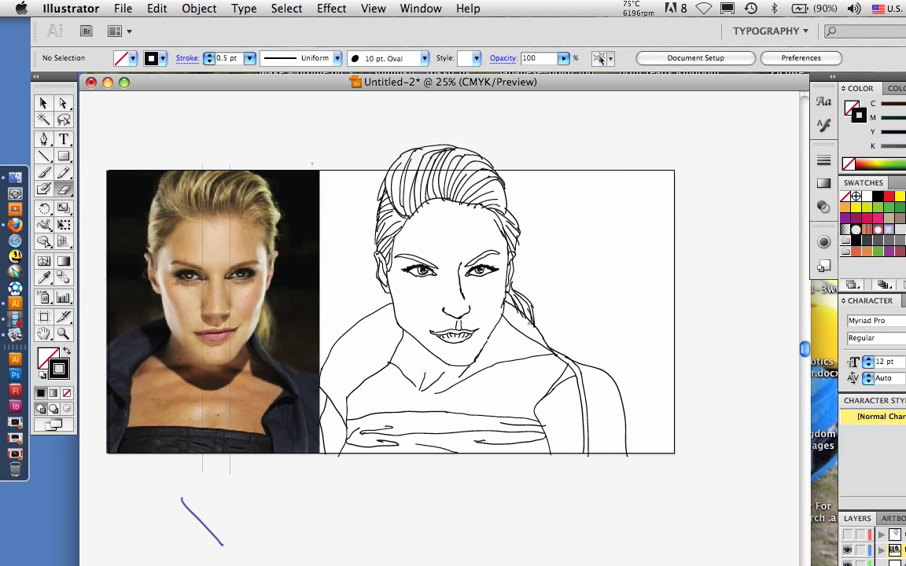
left_click_drag(529, 323, 515, 301)
key("b")
left_click_drag(531, 317, 537, 330)
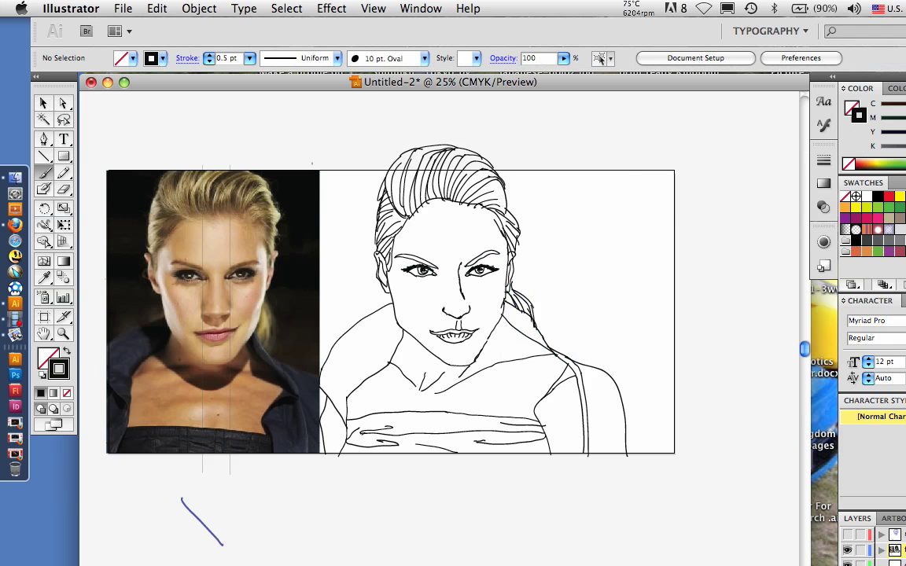
Lock the hidden sketch layer and the black line-art layer at the top of the layer stack
left_click(156, 8)
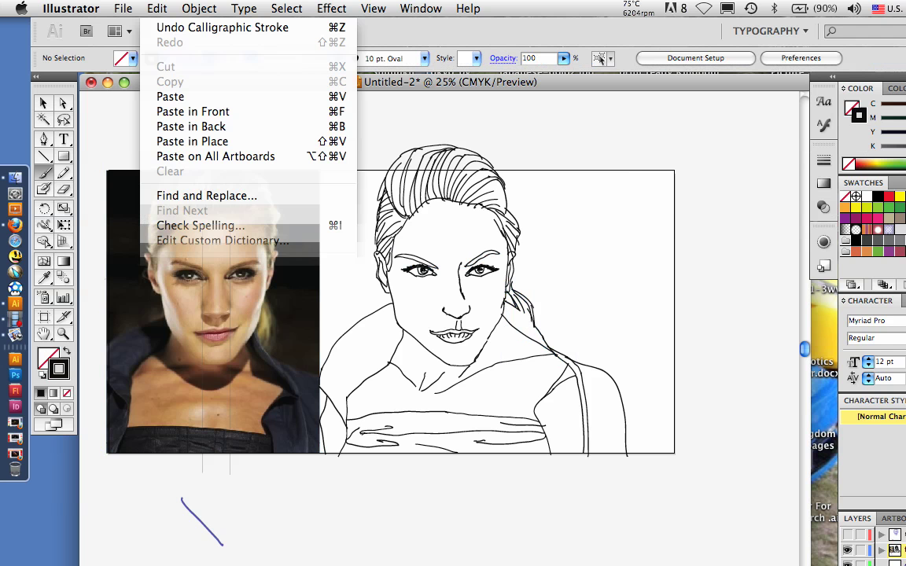
key("super+z")
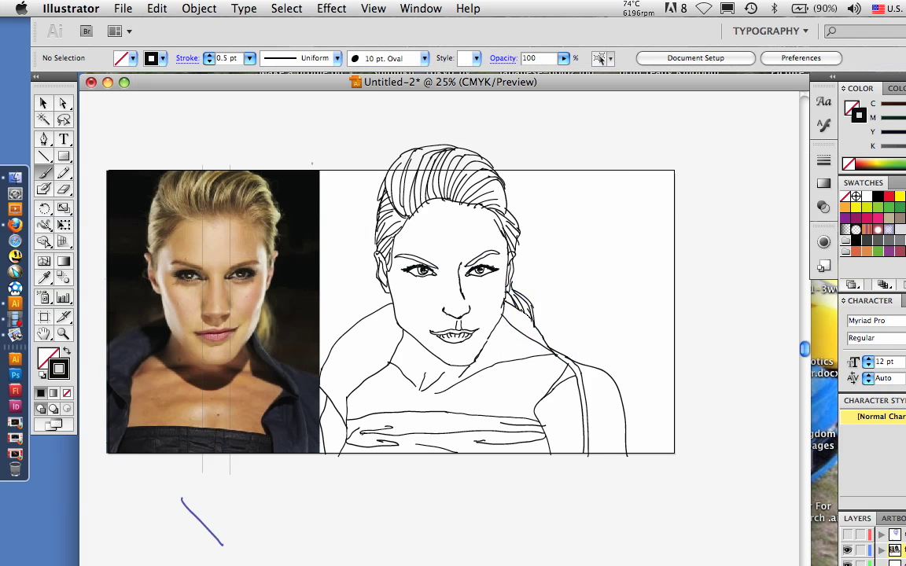
left_click_drag(860, 535, 860, 551)
Sample the dark jacket color from the reference photo as the fill and lighten it to navy #303656
left_click(15, 359)
key("i")
key("shift+x")
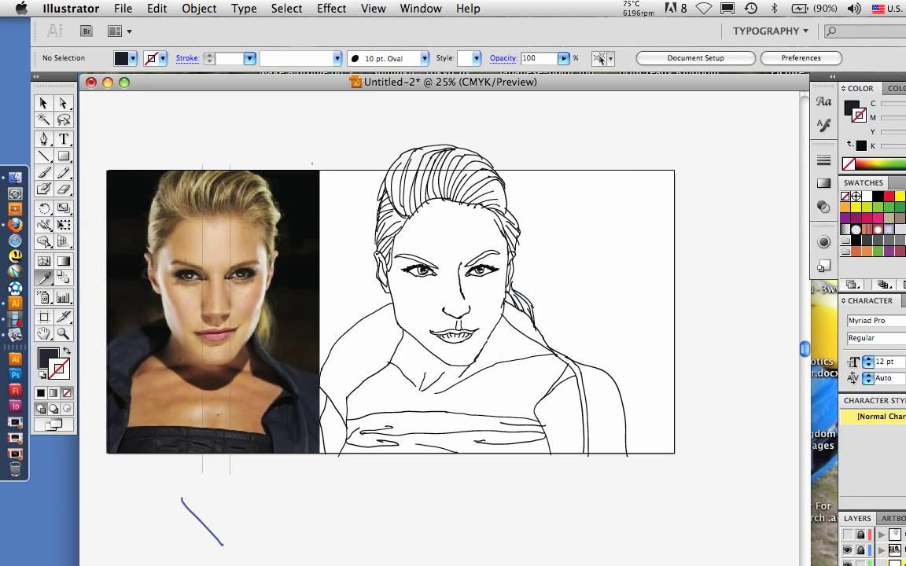
double_click(48, 359)
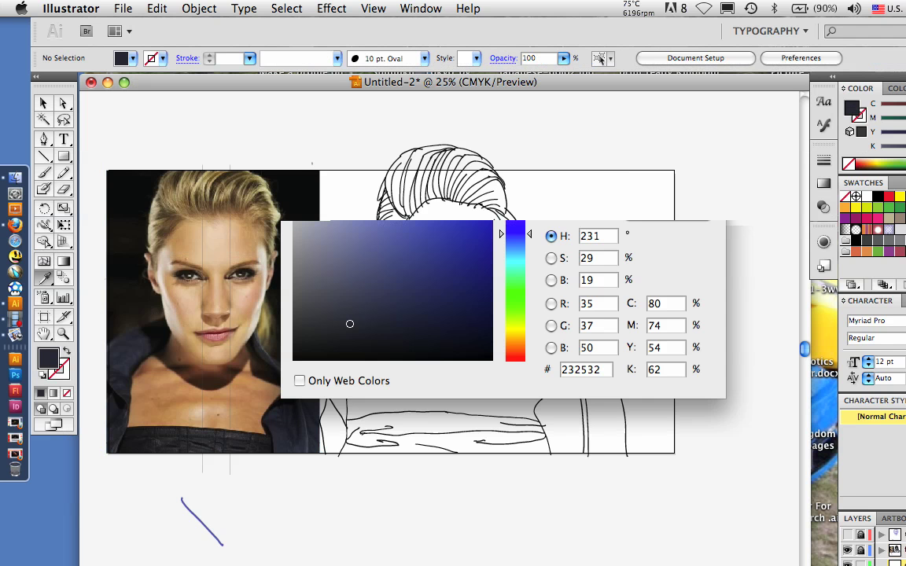
left_click(373, 300)
left_click_drag(373, 300, 382, 294)
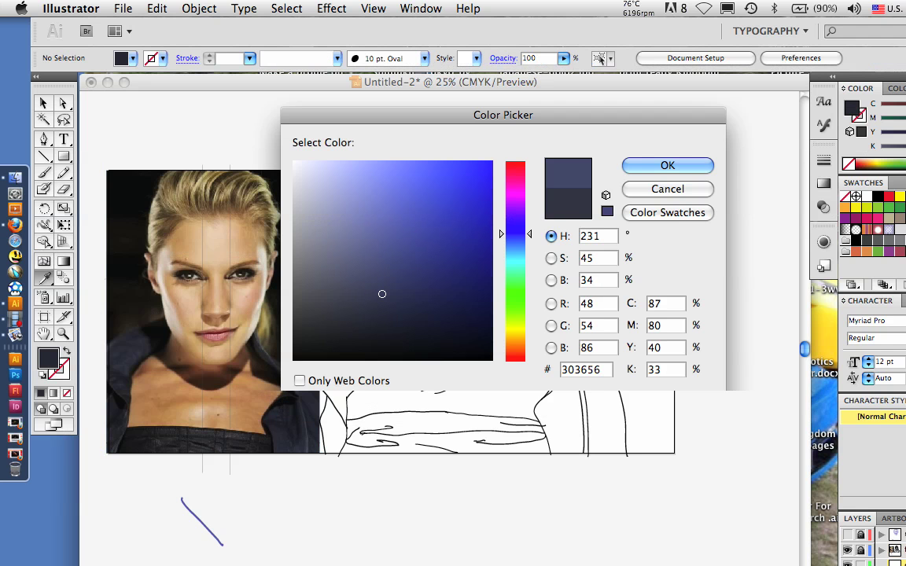
key("Return")
Set the Paintbrush stroke weight to 3 pt and paint a short black test stroke above the photo
key("b")
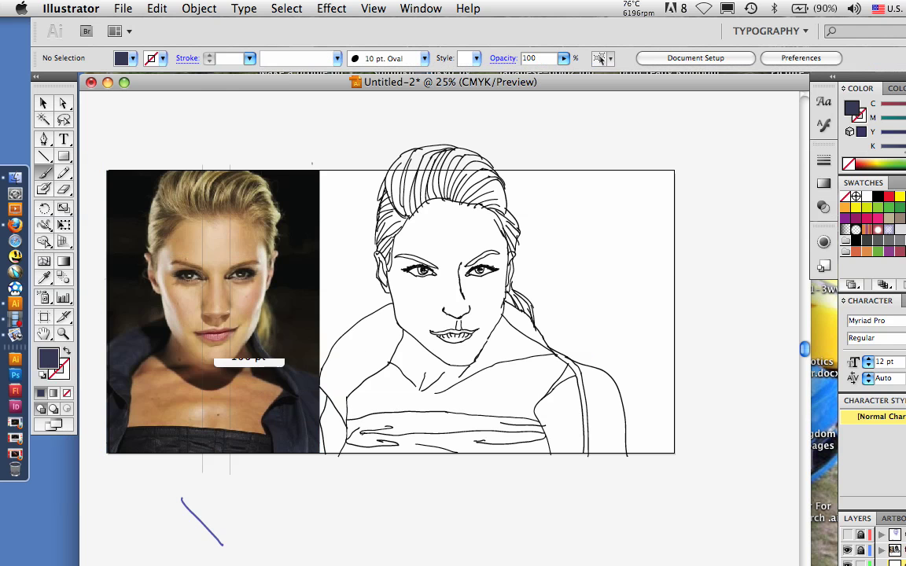
left_click(248, 58)
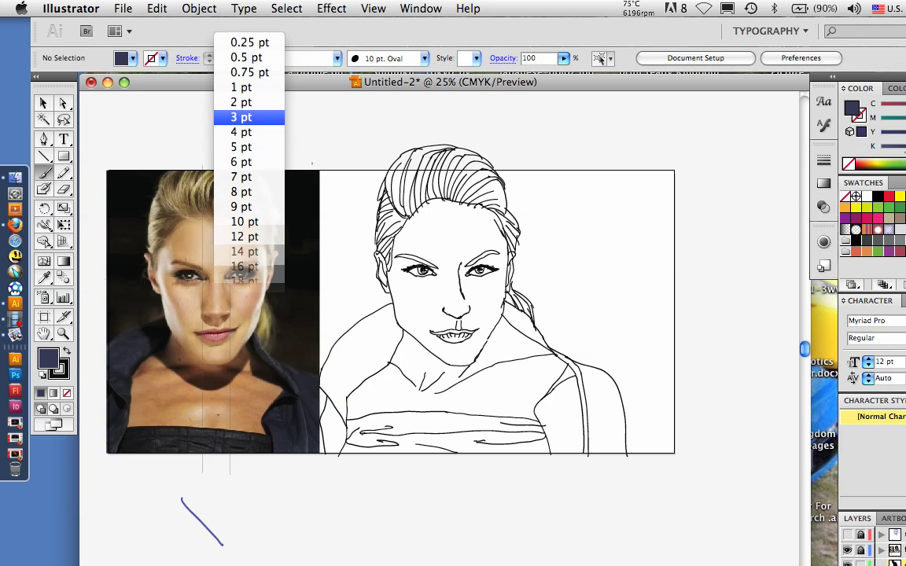
left_click(241, 116)
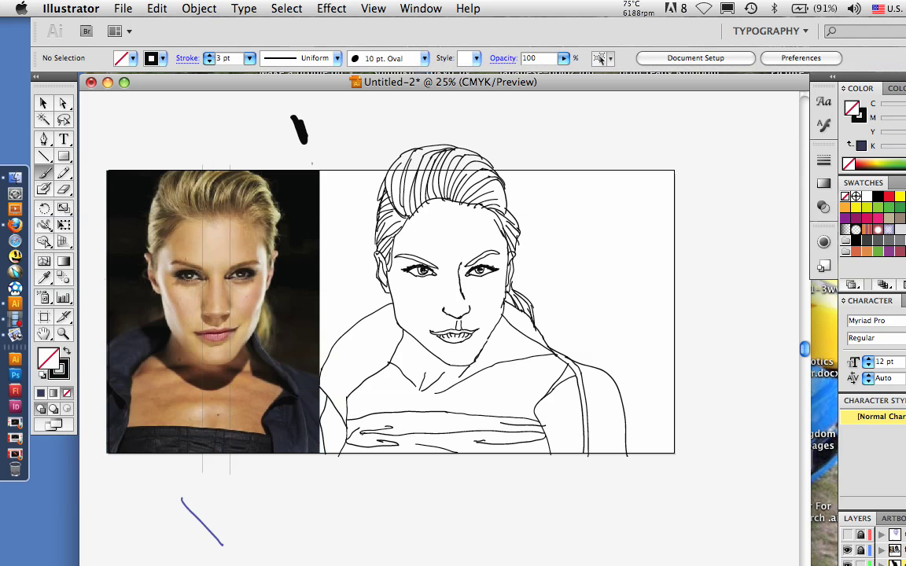
Make the navy the stroke color with no fill, and paint a short diagonal test stroke beside the top of the hair
key("comma")
key("shift+x")
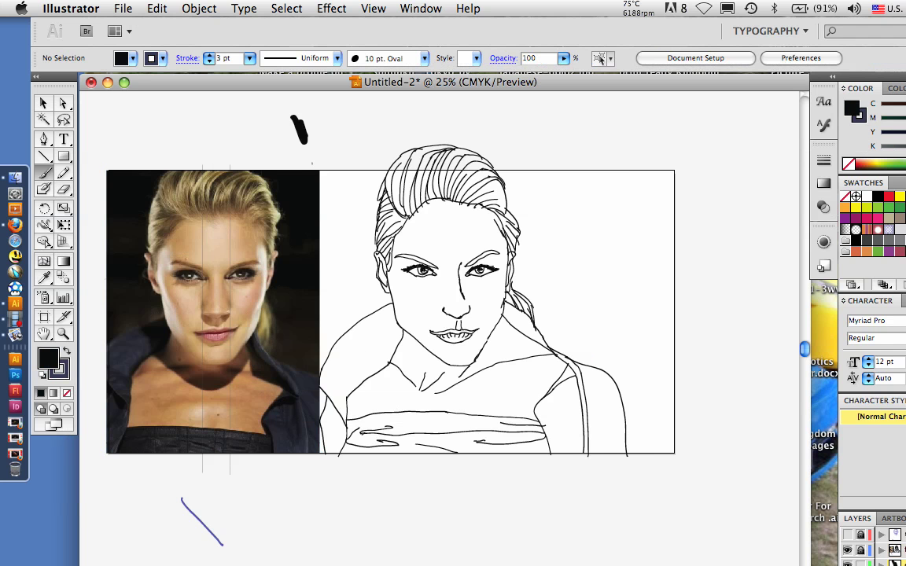
key("slash")
key("shift+x")
key("shift+x")
left_click_drag(358, 103, 382, 144)
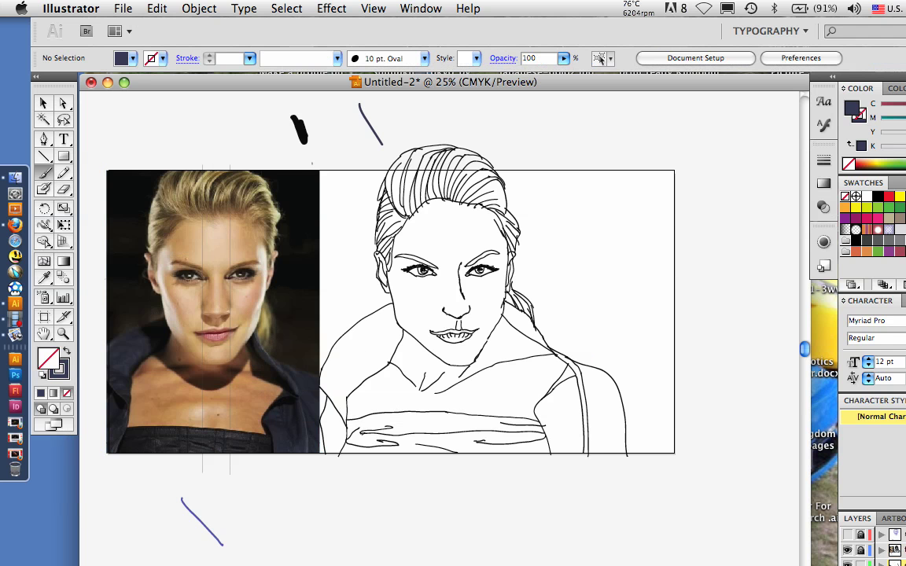
Set the stroke weight to 6 pt and paint navy over the lower part of the drawn jacket's right-hand sleeve
left_click(250, 59)
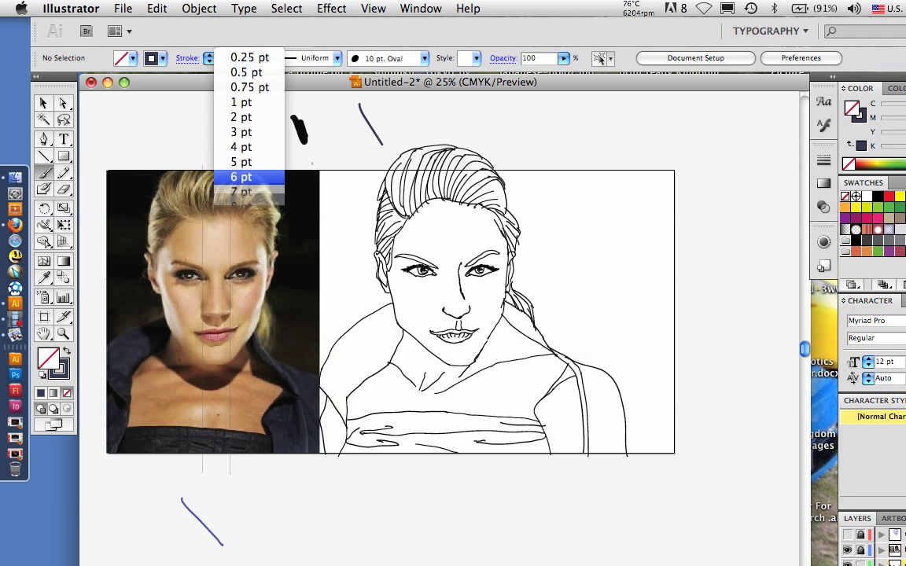
left_click(241, 177)
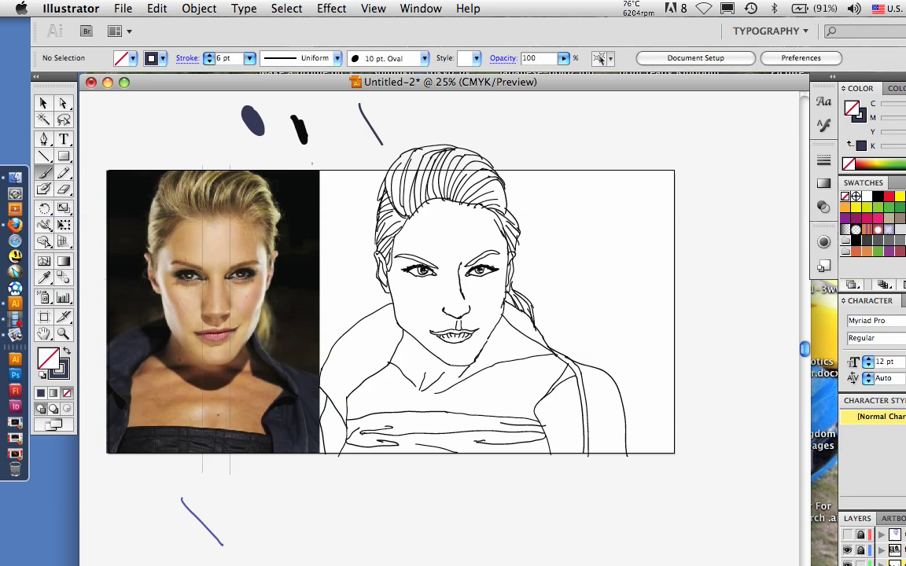
mouse_move(558, 423)
left_mouse_down()
mouse_move(588, 450)
mouse_move(618, 450)
left_mouse_up()
left_click_drag(619, 414, 620, 452)
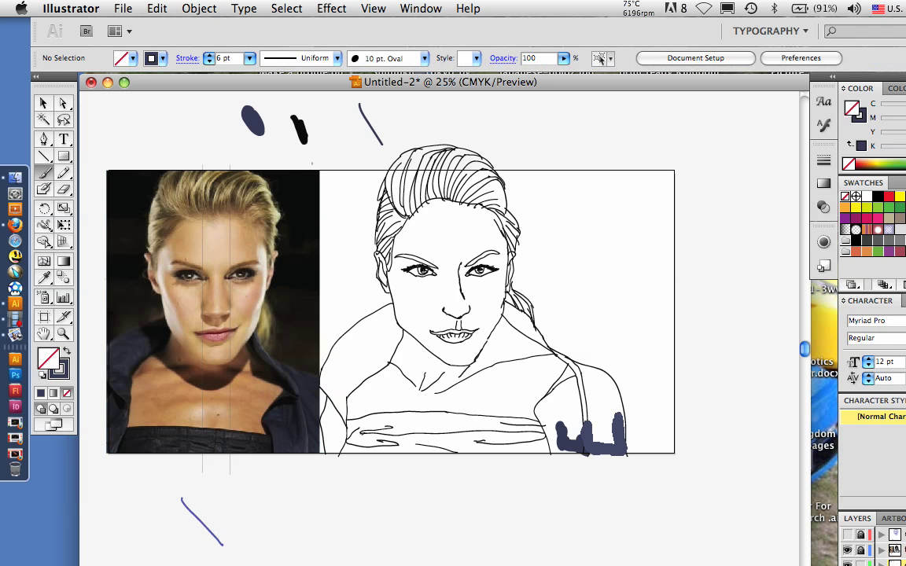
left_click_drag(616, 392, 621, 432)
left_click_drag(607, 379, 602, 455)
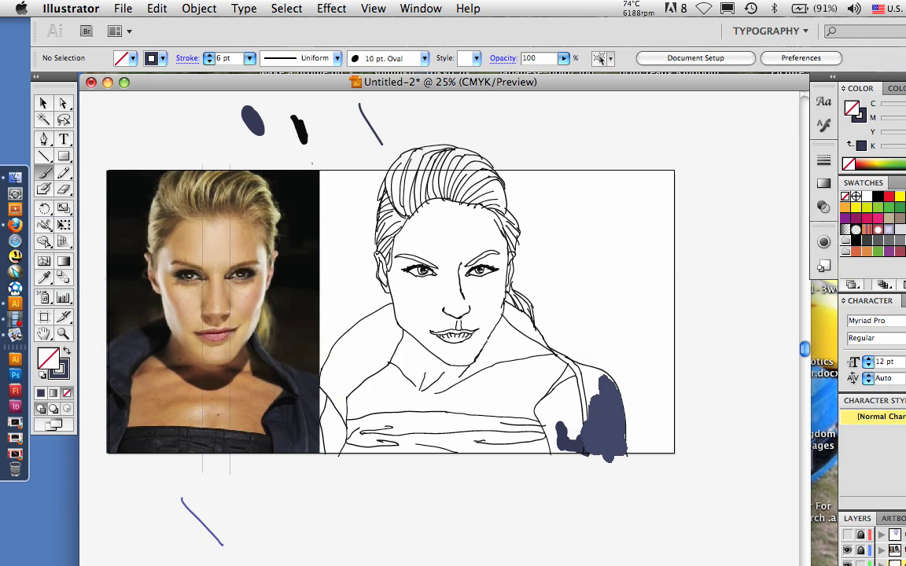
Fill the jacket shoulder and lapel beside the artboard's blank area with 6 pt navy brush strokes
left_click_drag(592, 397, 574, 449)
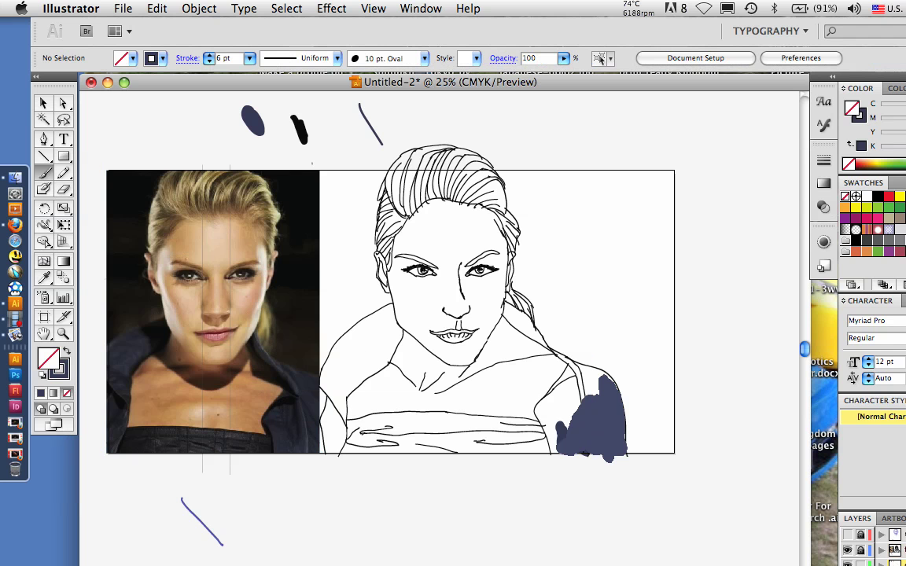
left_click_drag(558, 407, 549, 452)
left_click_drag(570, 383, 541, 415)
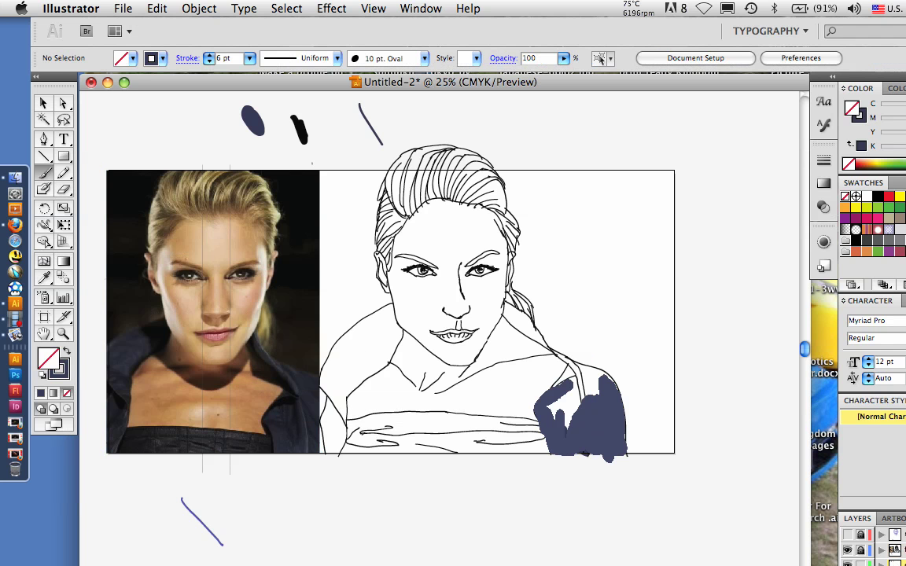
mouse_move(575, 364)
left_mouse_down()
mouse_move(560, 389)
mouse_move(599, 381)
mouse_move(595, 394)
mouse_move(556, 420)
mouse_move(547, 406)
left_mouse_up()
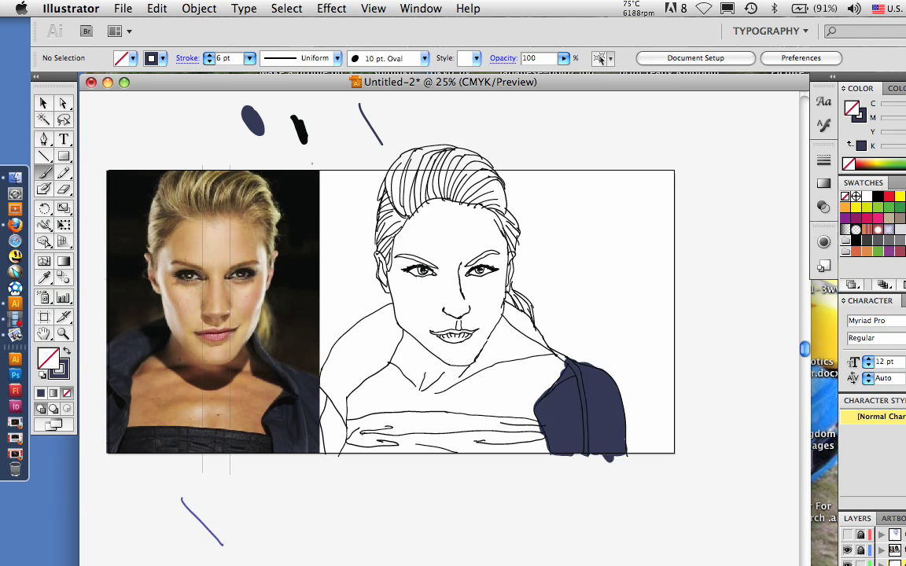
Set the stroke weight to 3 pt and paint the narrow collar strip below the ponytail navy
left_click(249, 59)
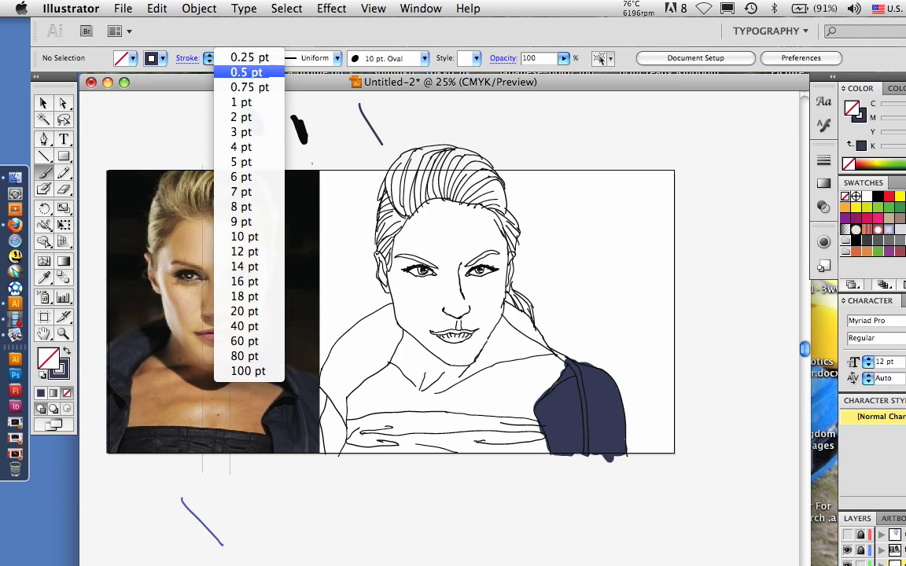
left_click(240, 132)
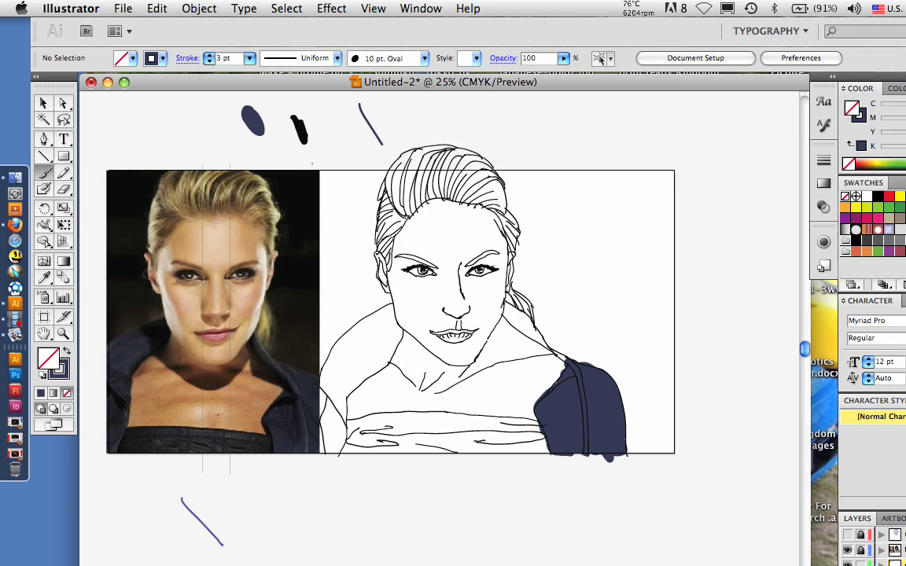
left_click_drag(551, 348, 567, 363)
left_click_drag(531, 325, 551, 350)
left_click_drag(519, 321, 560, 358)
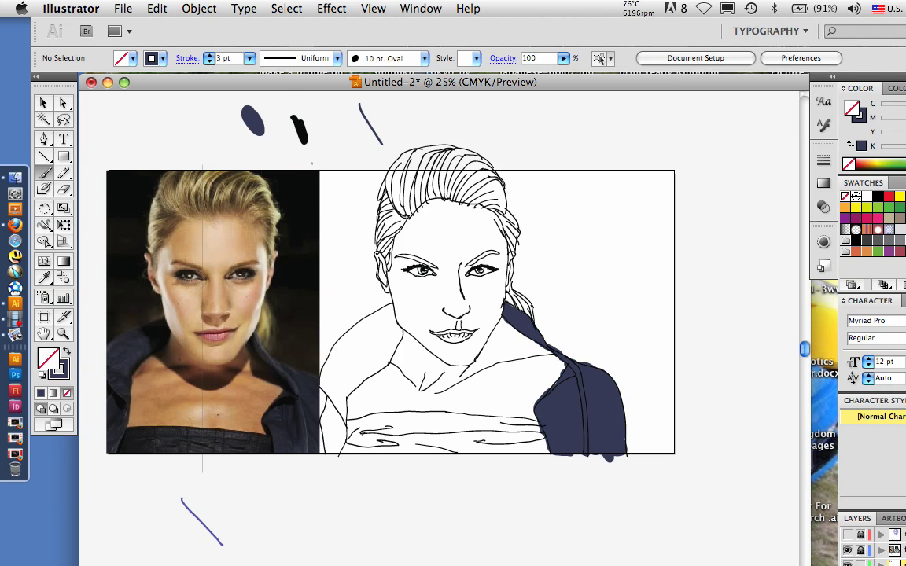
Fill the jacket collar, shoulder and lapel on the side next to the photo with navy brush strokes
mouse_move(320, 385)
left_mouse_down()
mouse_move(343, 423)
mouse_move(401, 339)
mouse_move(391, 321)
mouse_move(360, 318)
mouse_move(319, 386)
mouse_move(346, 375)
left_mouse_up()
left_click_drag(391, 349, 327, 384)
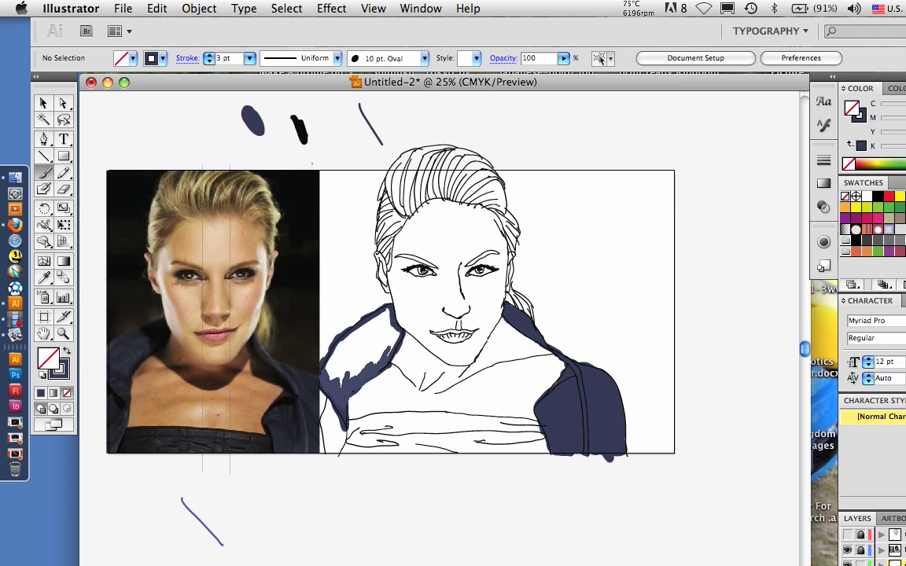
left_click_drag(395, 329, 381, 360)
left_click_drag(393, 323, 362, 372)
left_click_drag(366, 330, 331, 383)
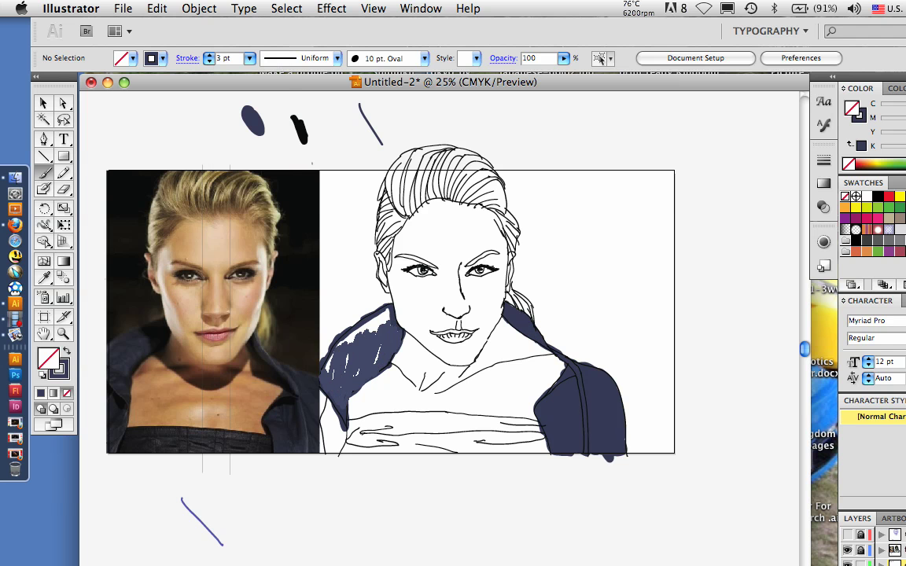
left_click_drag(368, 334, 326, 371)
left_click_drag(386, 316, 378, 357)
left_click_drag(385, 313, 334, 345)
mouse_move(378, 322)
left_mouse_down()
mouse_move(330, 369)
mouse_move(322, 425)
mouse_move(346, 430)
mouse_move(334, 448)
left_mouse_up()
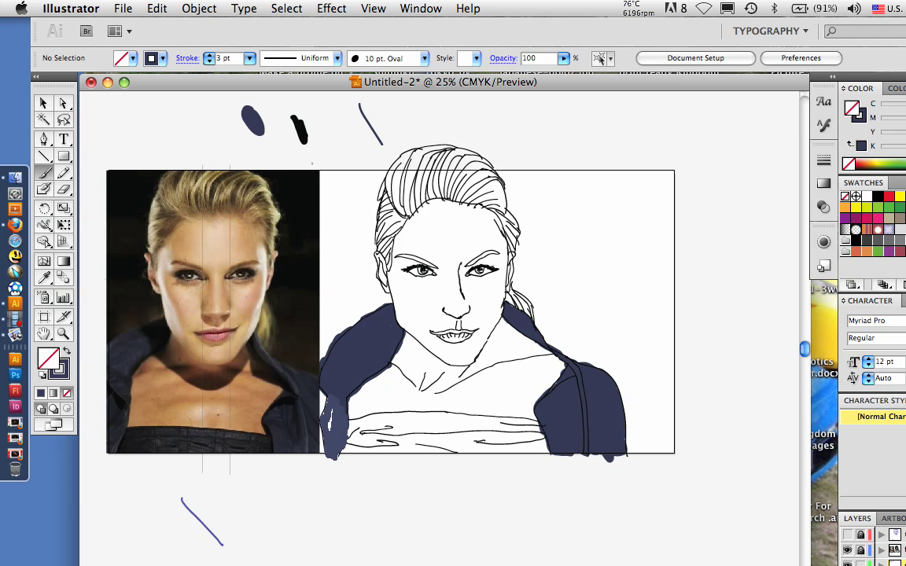
left_click_drag(330, 408, 330, 453)
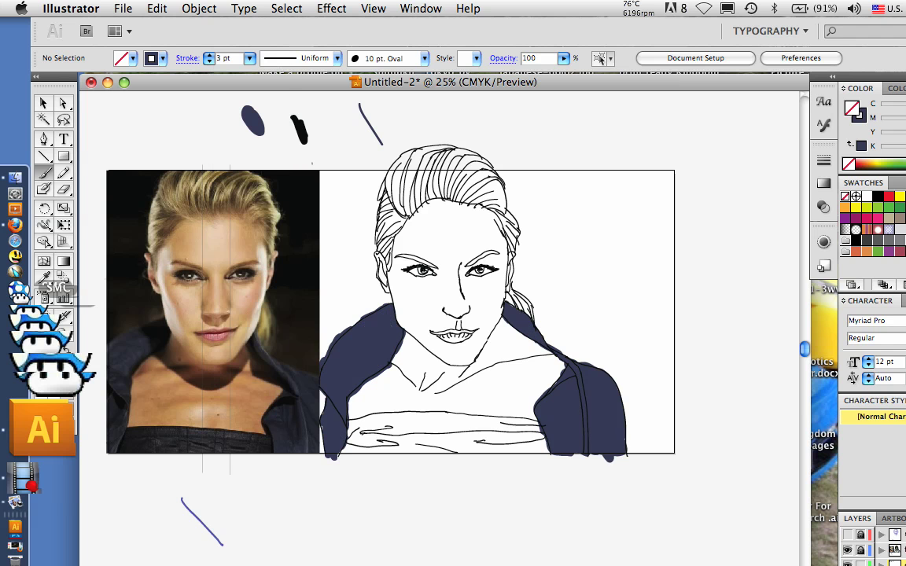
Sample the brown hair colour from the photo for use with the Paintbrush
key("i")
left_click(189, 199)
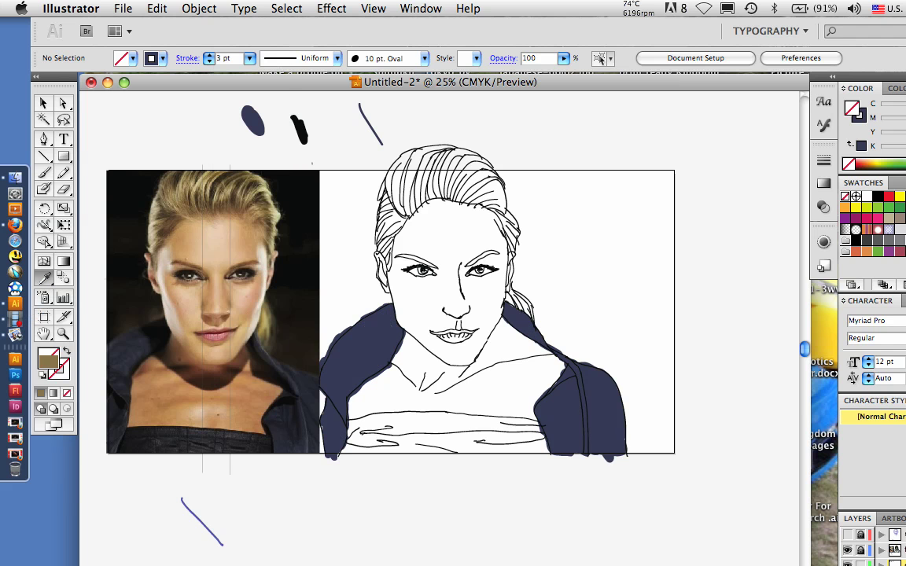
key("shift+b")
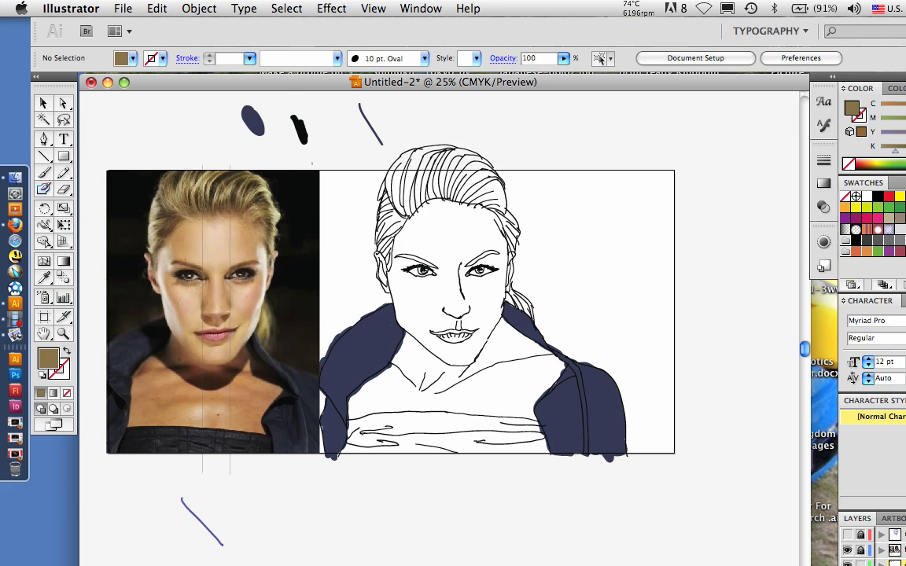
key("b")
left_click_drag(452, 177, 474, 195)
left_click(157, 8)
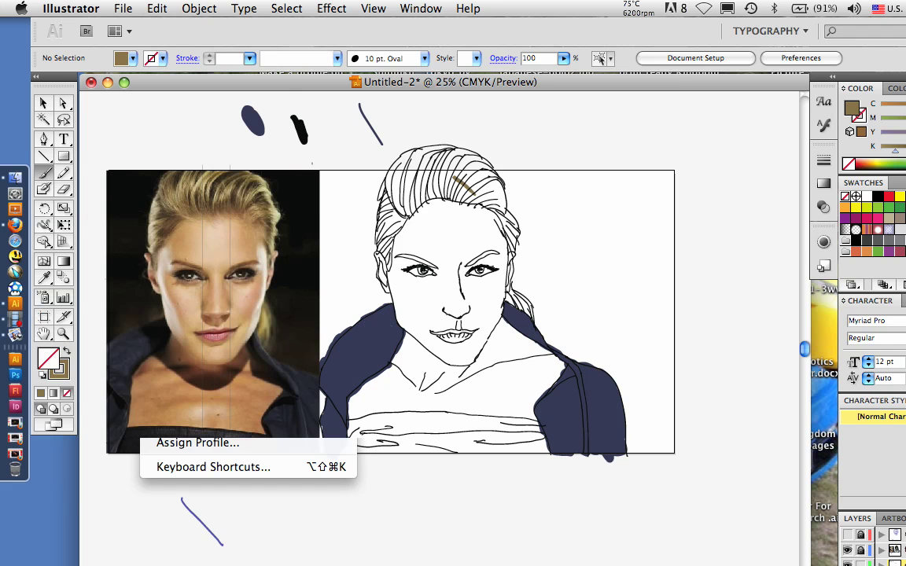
left_click(222, 28)
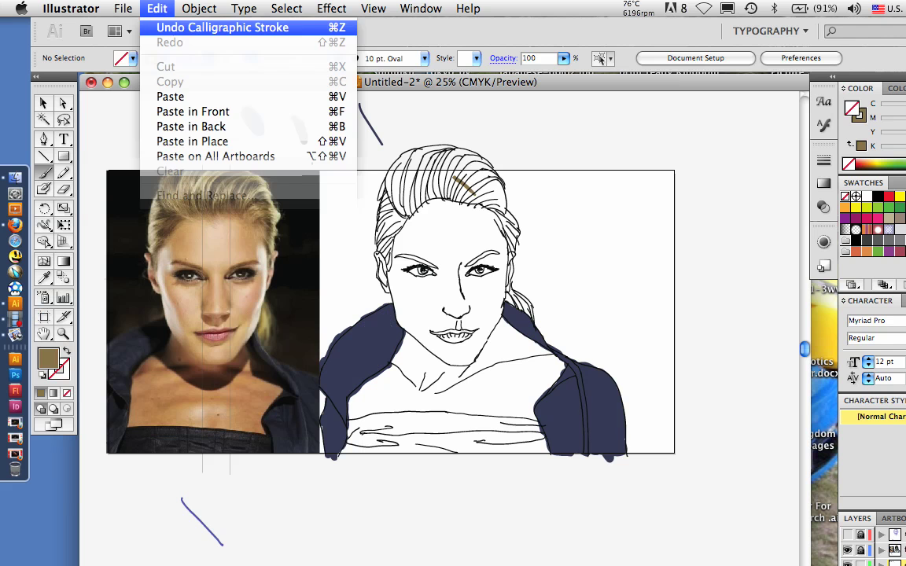
left_click(223, 27)
Set the stroke weight to 6 pt and paint the main hair area brown, from the hairline to the crown
left_click(208, 58)
left_click(240, 177)
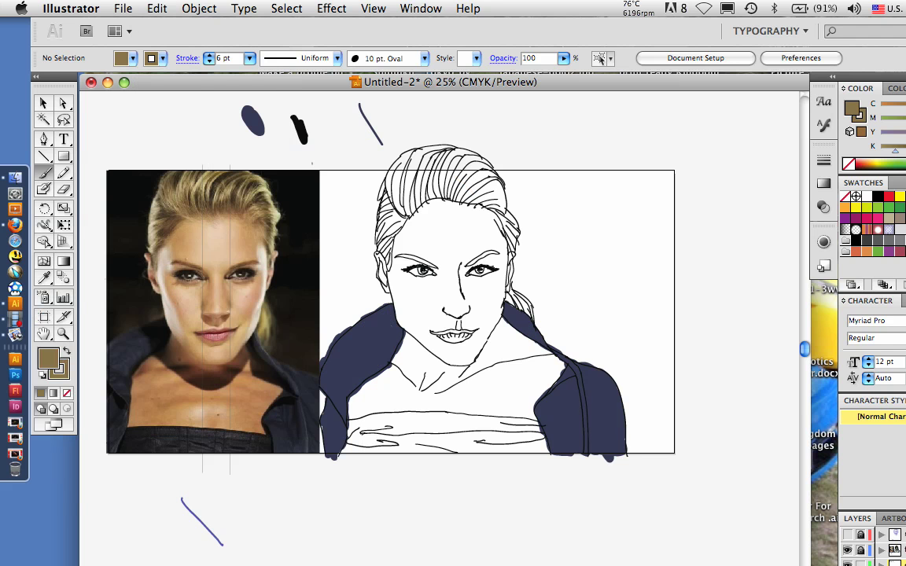
left_click_drag(459, 180, 480, 203)
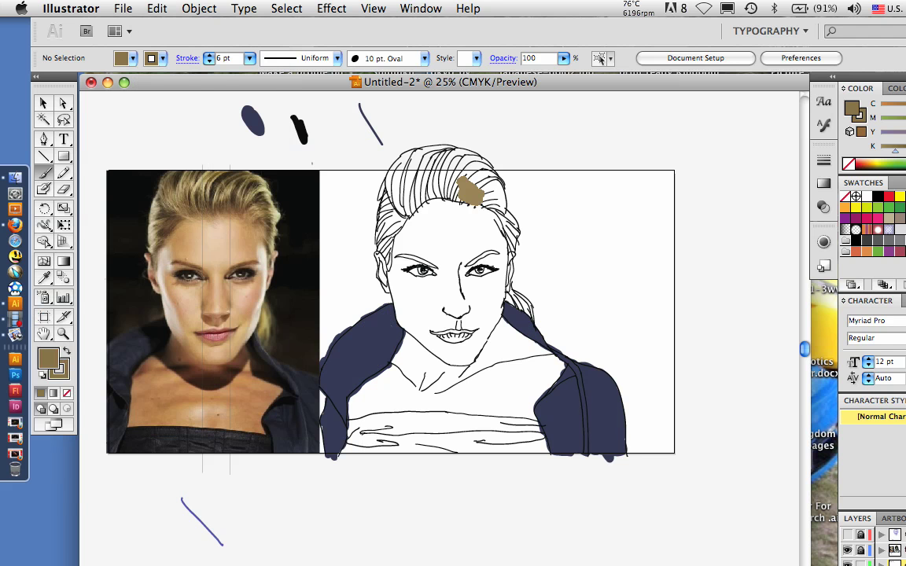
mouse_move(413, 203)
left_mouse_down()
mouse_move(476, 195)
mouse_move(382, 249)
left_mouse_up()
left_click_drag(444, 182, 379, 242)
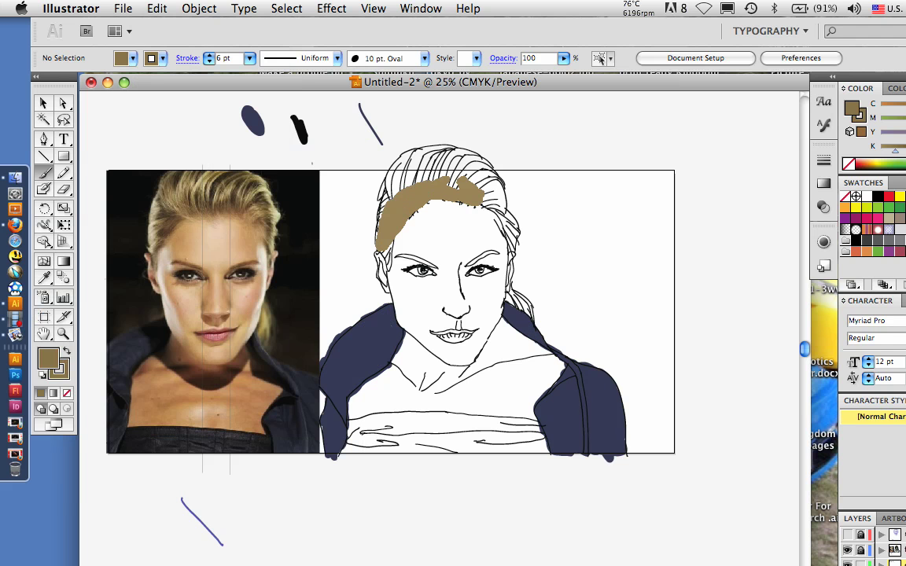
left_click_drag(466, 189, 520, 236)
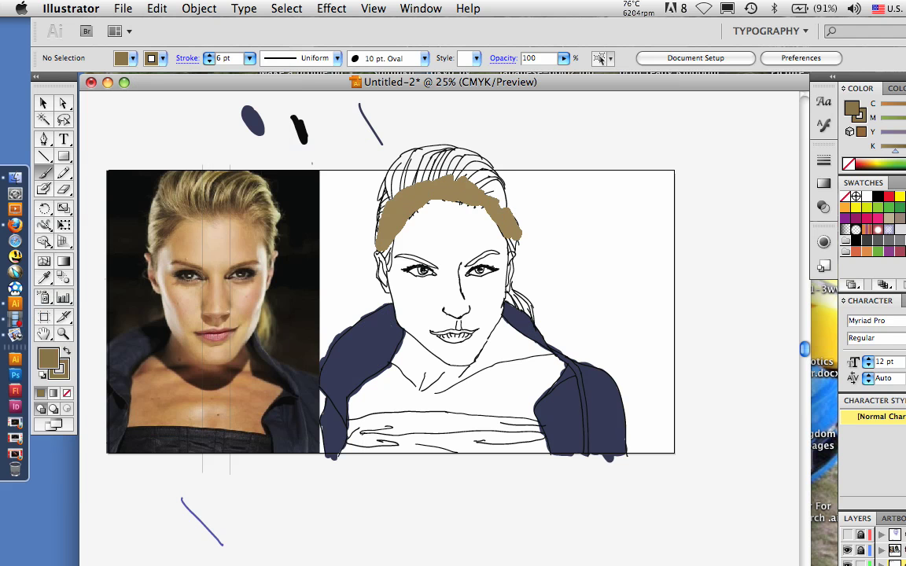
mouse_move(482, 161)
left_mouse_down()
mouse_move(504, 197)
mouse_move(449, 161)
mouse_move(417, 165)
mouse_move(390, 201)
left_mouse_up()
mouse_move(424, 148)
left_mouse_down()
mouse_move(384, 189)
mouse_move(376, 240)
left_mouse_up()
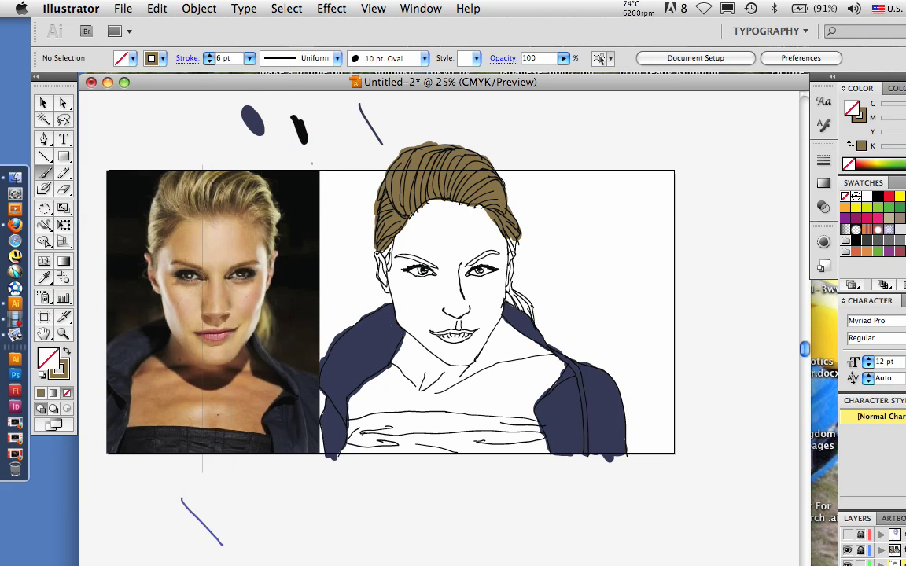
Set the stroke weight to 2 pt and paint the ponytail and both eyebrows brown
left_click_drag(213, 380, 284, 380)
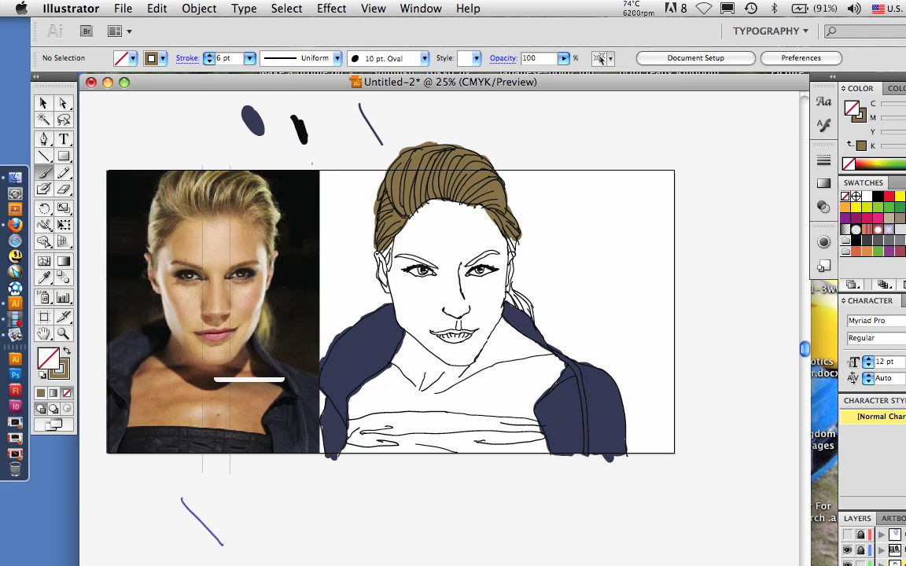
left_click(249, 57)
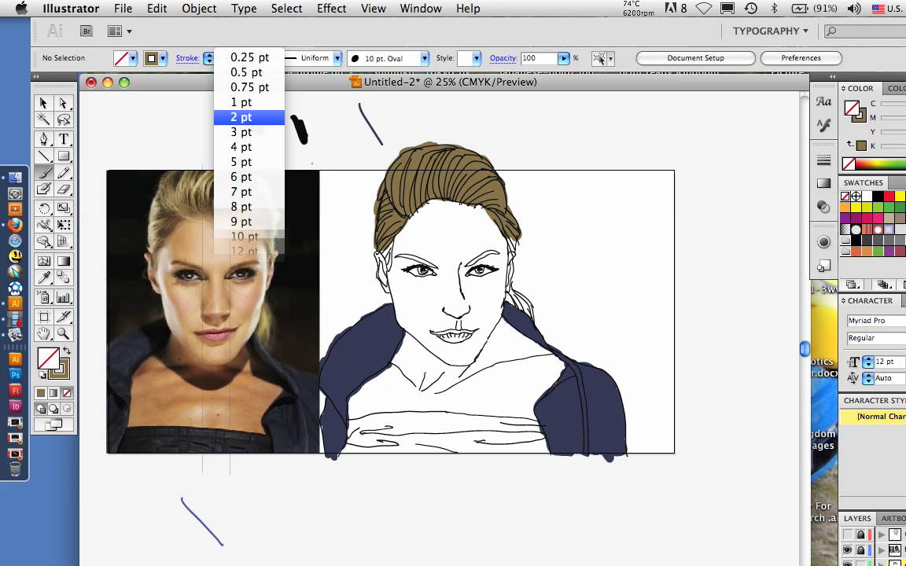
left_click(242, 117)
mouse_move(507, 299)
left_mouse_down()
mouse_move(531, 317)
mouse_move(511, 288)
left_mouse_up()
left_click_drag(515, 237, 512, 248)
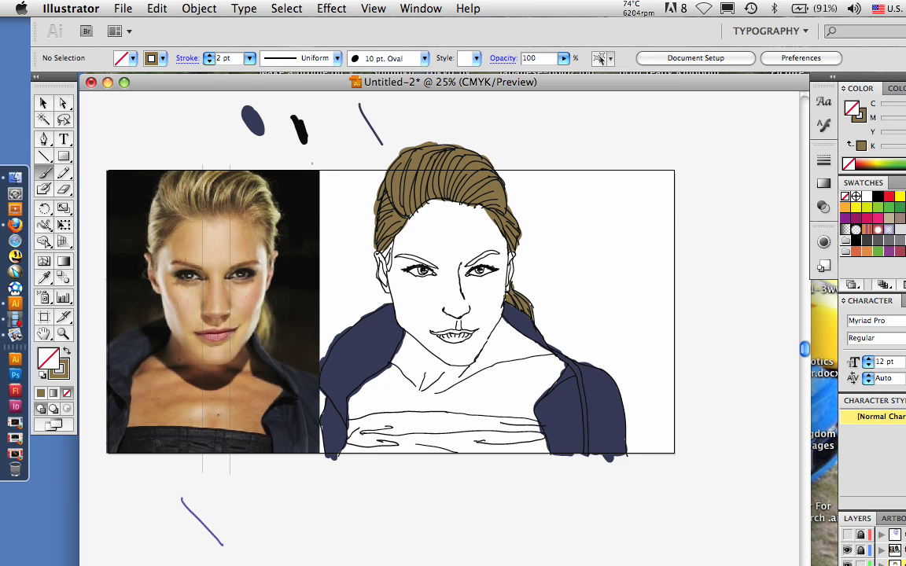
mouse_move(389, 242)
left_mouse_down()
mouse_move(388, 265)
mouse_move(418, 257)
mouse_move(437, 268)
mouse_move(486, 256)
left_mouse_up()
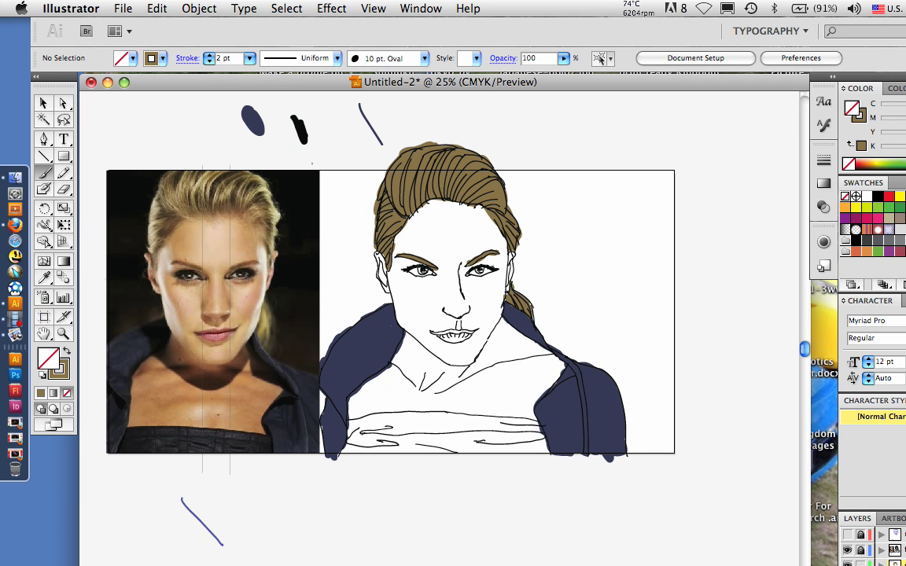
Sample the skin tone from the photo's face, adjust it to the golden tan EACC88, and switch to the Paintbrush
key("i")
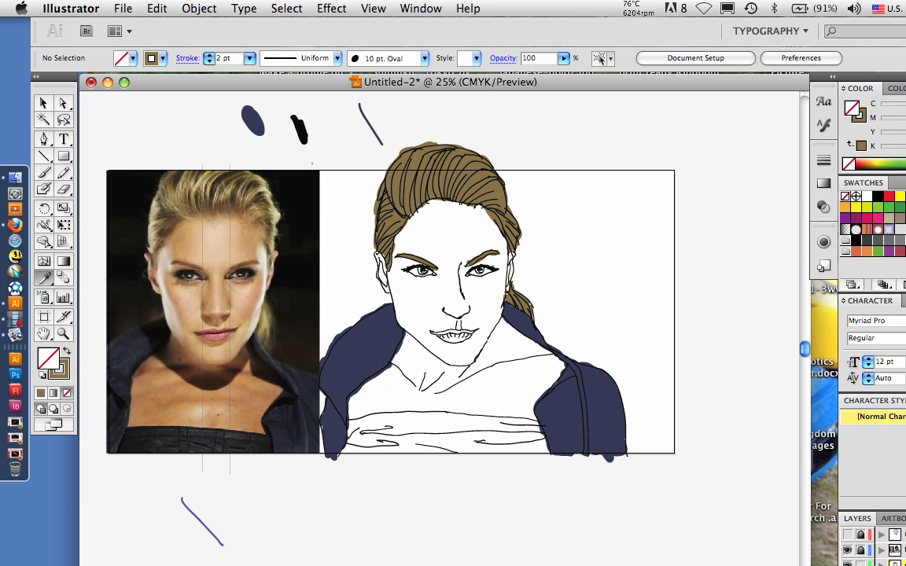
left_click(206, 248)
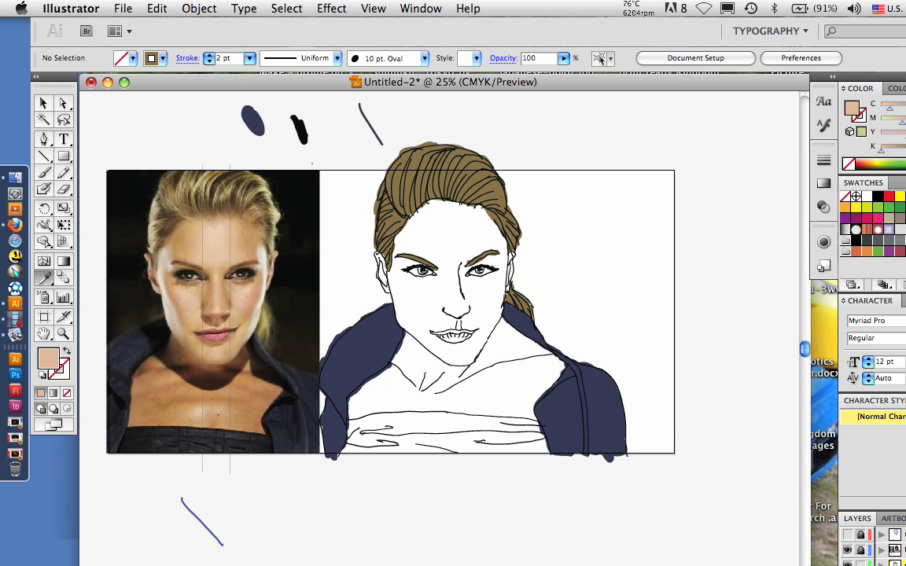
double_click(48, 358)
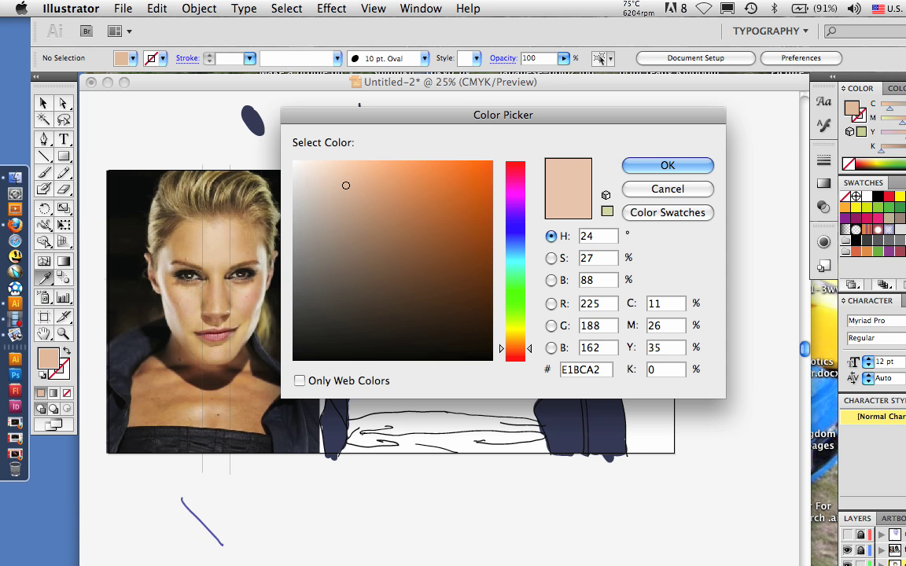
left_click_drag(529, 348, 529, 330)
key("Down")
key("Down")
key("Down")
key("Down")
key("Down")
key("Down")
key("Down")
key("Down")
key("Down")
key("Down")
key("Down")
key("Down")
key("Down")
key("Down")
key("Down")
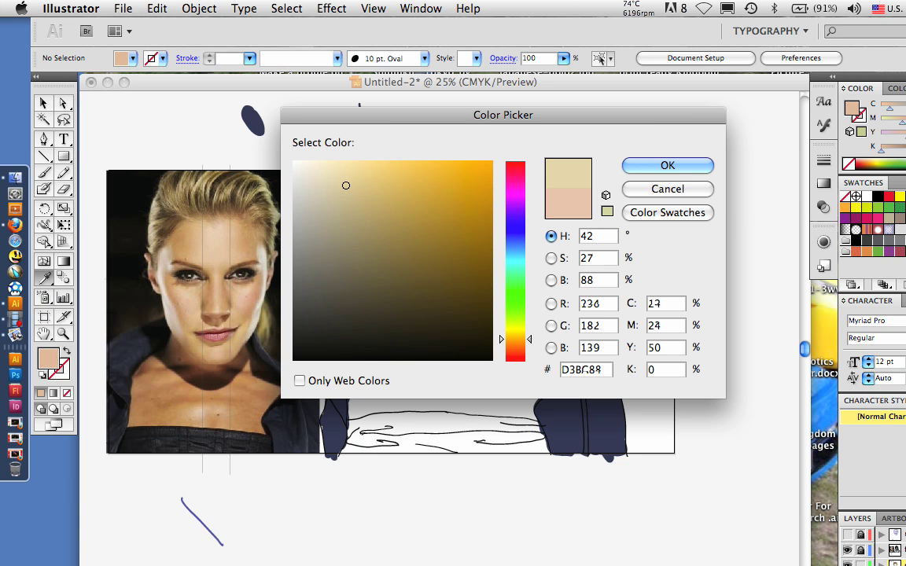
left_click_drag(345, 185, 377, 178)
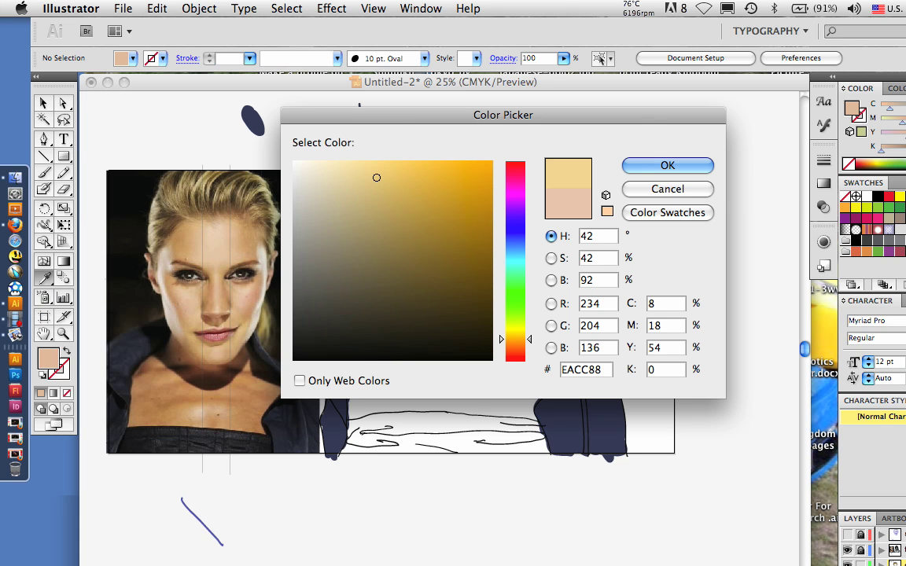
key("Return")
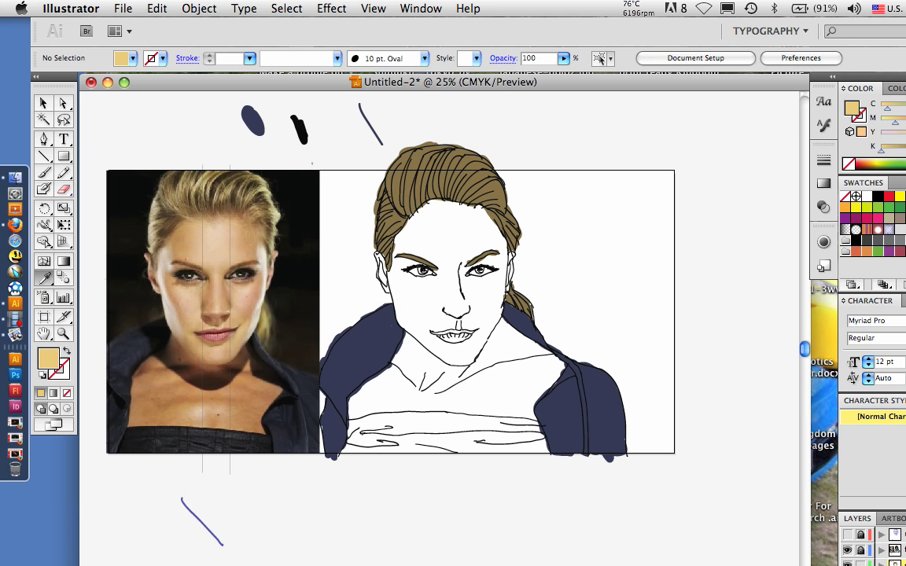
left_click(44, 172)
left_click(249, 59)
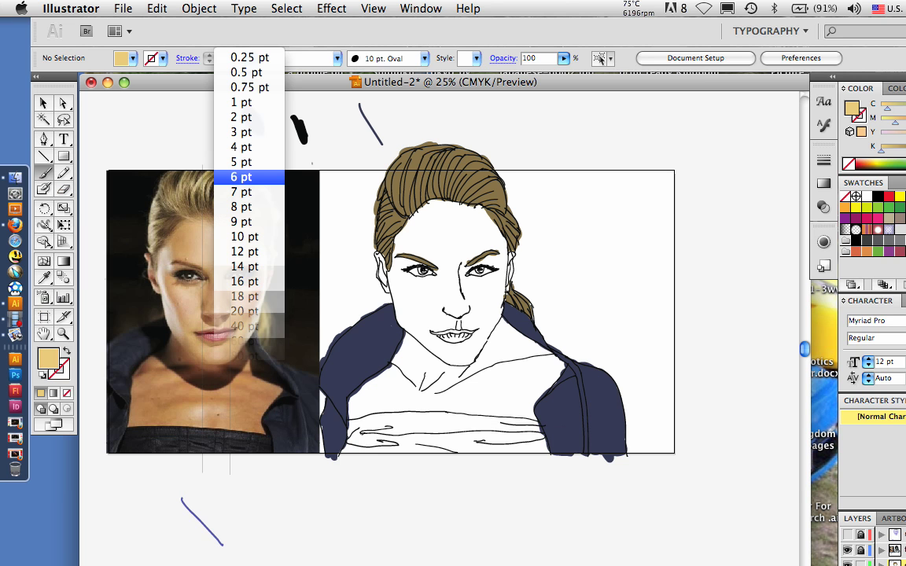
left_click(242, 177)
left_click_drag(414, 309, 420, 320)
left_click(157, 9)
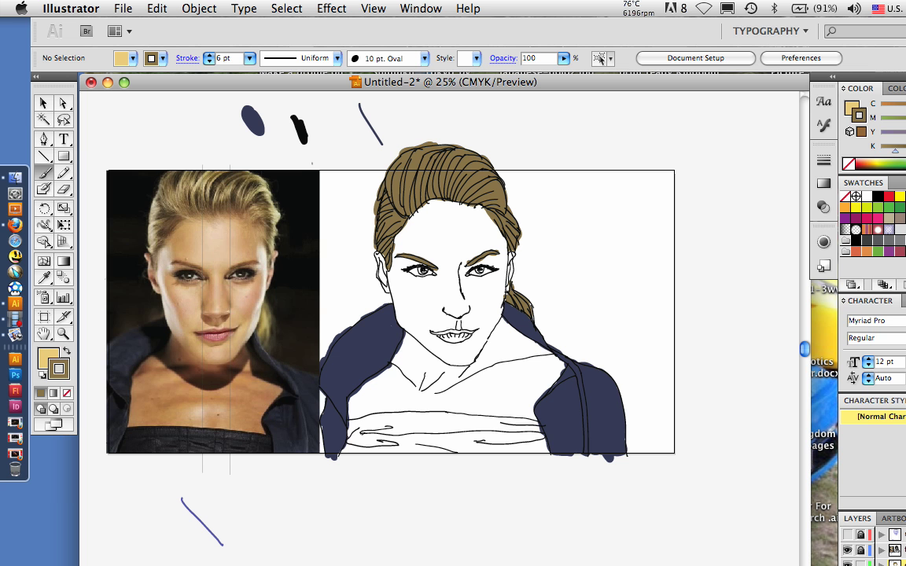
Make the tan the stroke colour with no fill and paint a 5 pt tan swatch above the artboard
key("slash")
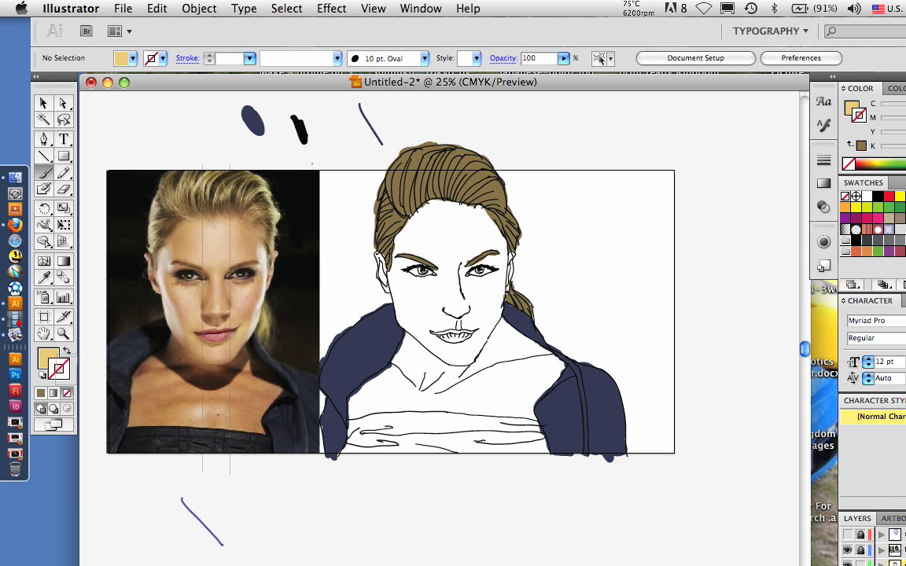
key("shift+x")
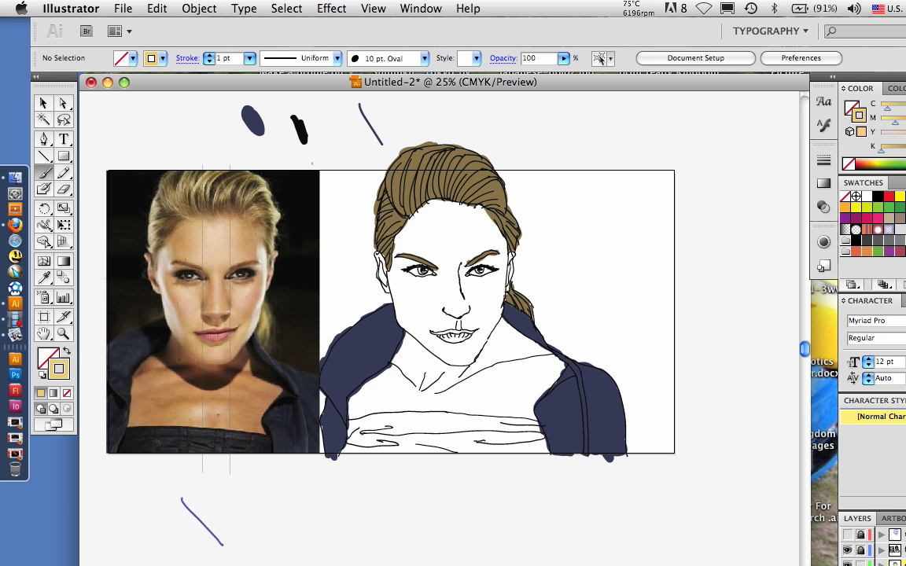
left_click(249, 58)
left_click(240, 116)
left_click_drag(535, 112, 555, 135)
Paint the nose, inner cheeks and area above the upper lip tan, and undo the stroke that overlaps the lip
mouse_move(436, 310)
left_mouse_down()
mouse_move(482, 316)
mouse_move(472, 327)
mouse_move(421, 321)
left_mouse_up()
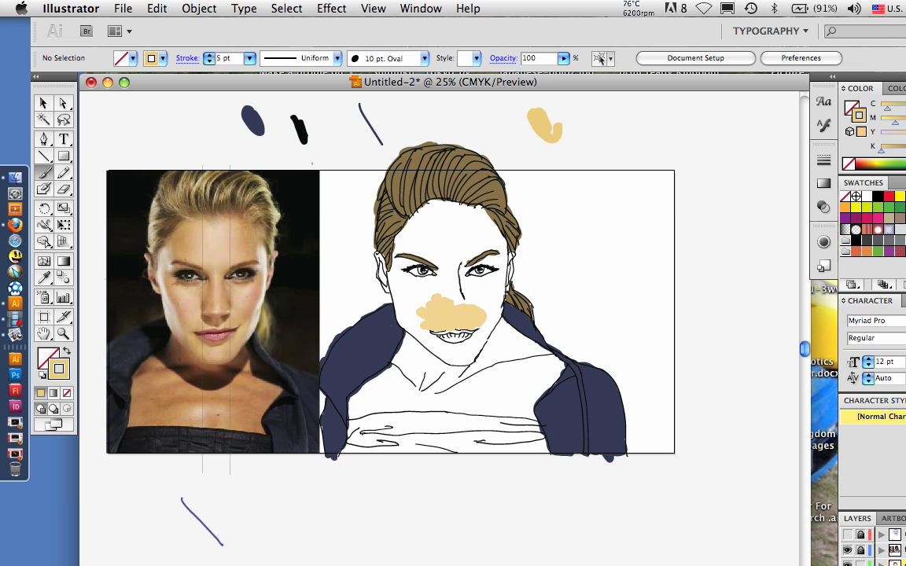
mouse_move(453, 270)
left_mouse_down()
mouse_move(478, 299)
mouse_move(487, 284)
left_mouse_up()
left_click(123, 564)
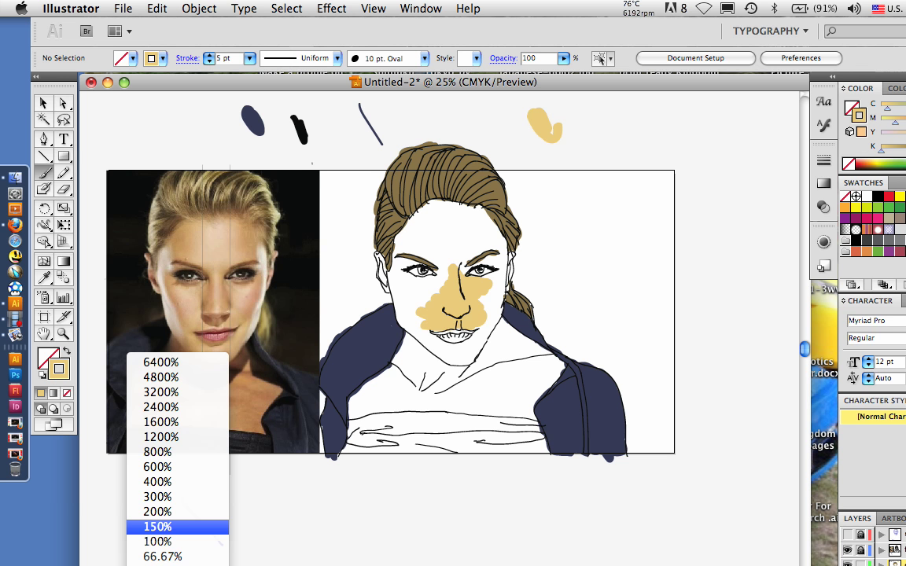
left_click(158, 527)
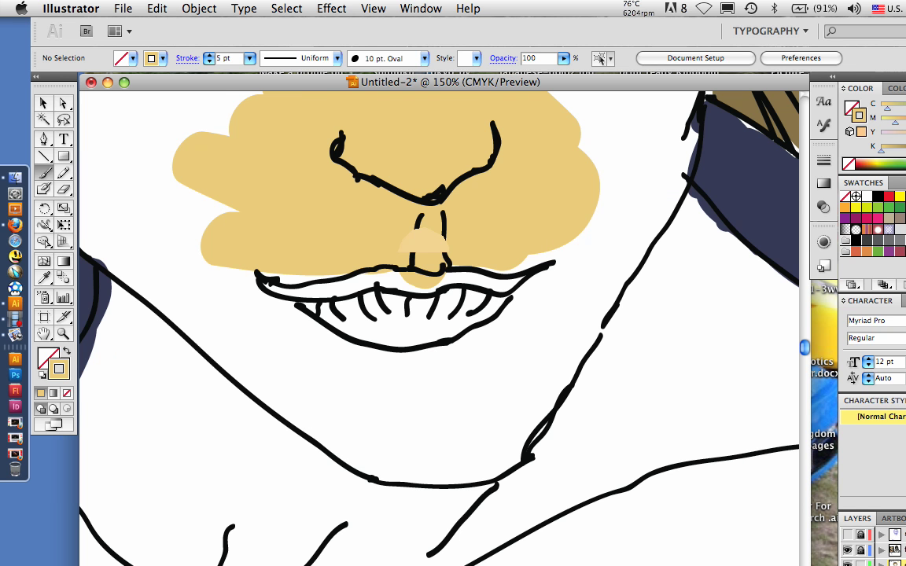
left_click(157, 8)
Set the stroke weight to 3 pt and paint the skin beside the mouth corner on the ponytail side tan, down to the jawline
left_click(252, 58)
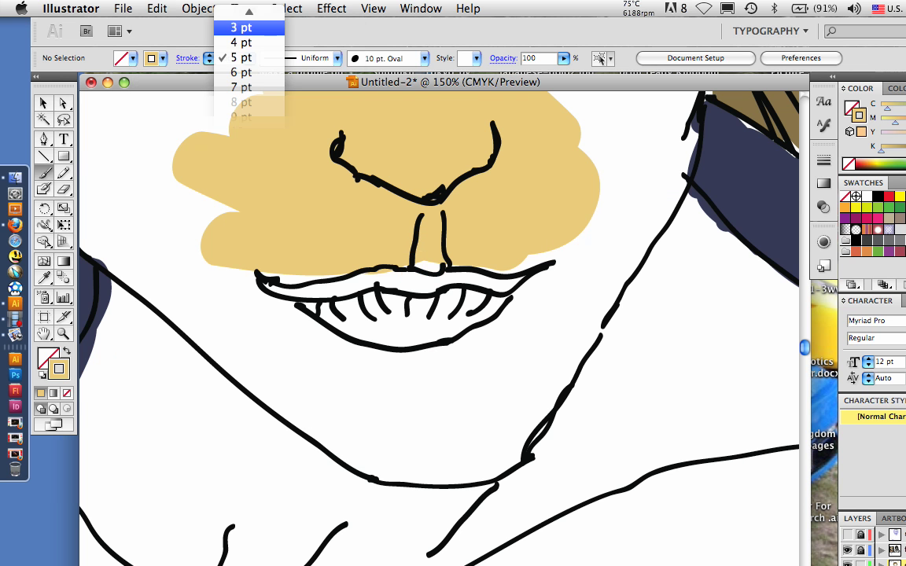
left_click(240, 27)
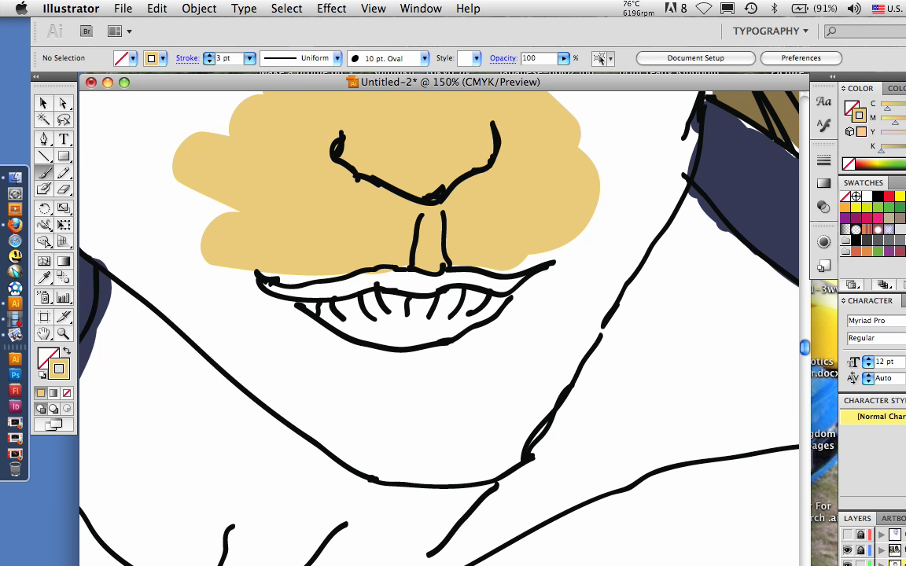
mouse_move(492, 254)
left_mouse_down()
mouse_move(571, 240)
mouse_move(560, 298)
mouse_move(525, 309)
left_mouse_up()
mouse_move(580, 306)
left_mouse_down()
mouse_move(536, 349)
mouse_move(618, 267)
left_mouse_up()
left_click_drag(542, 315, 469, 463)
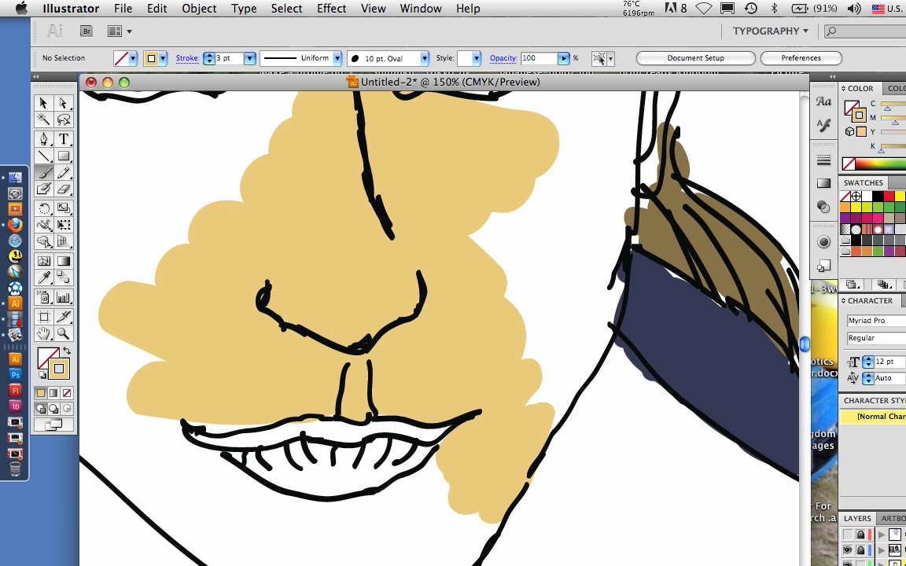
Set the stroke weight to 2 pt and paint the cheek on the ponytail side tan along the jawline up to the ear
left_click(249, 58)
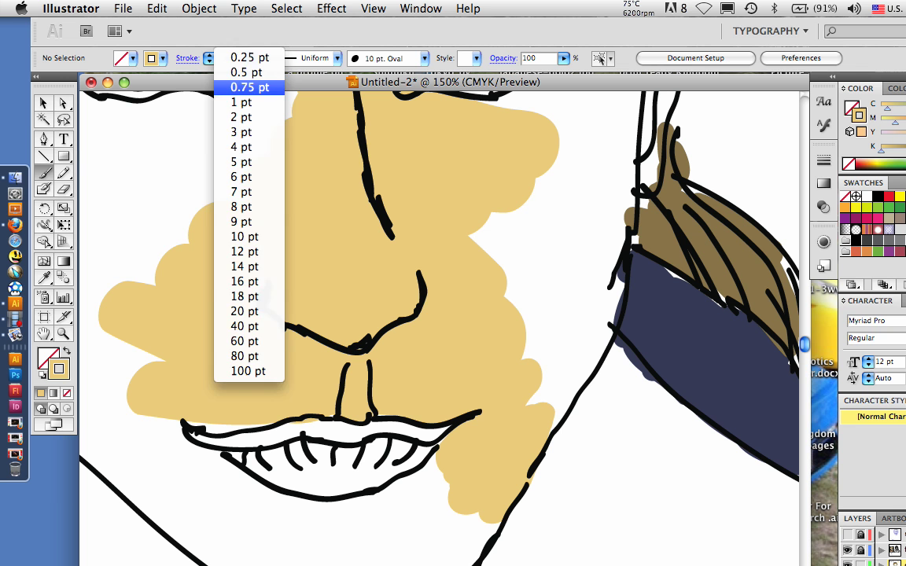
left_click(242, 117)
left_click_drag(529, 404, 567, 371)
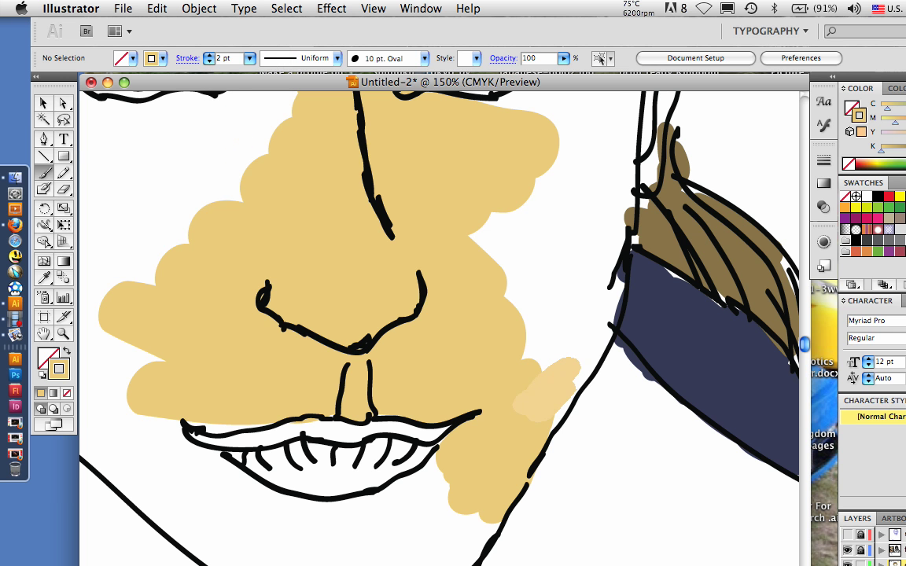
left_click_drag(550, 424, 614, 313)
mouse_move(590, 350)
left_mouse_down()
mouse_move(617, 248)
mouse_move(523, 369)
left_mouse_up()
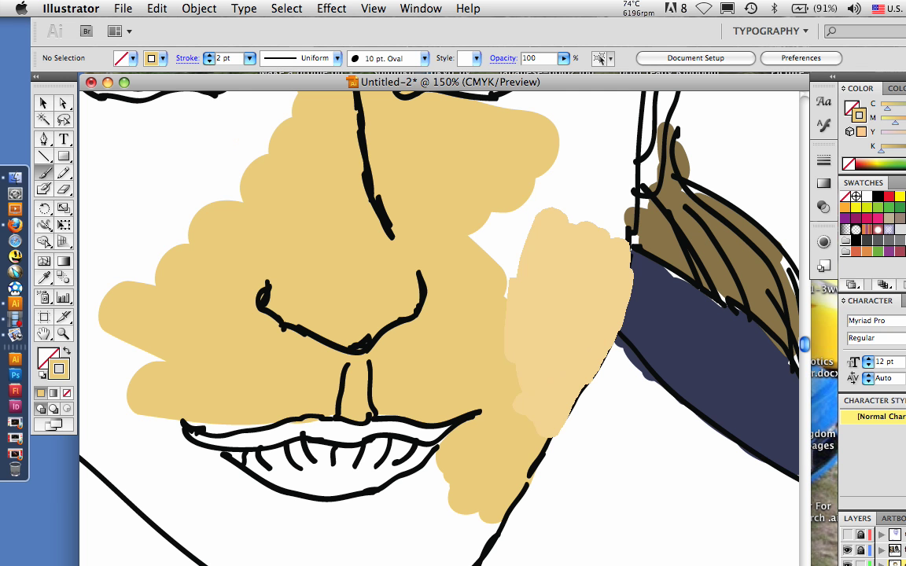
mouse_move(550, 222)
left_mouse_down()
mouse_move(562, 157)
mouse_move(617, 212)
left_mouse_up()
Paint the skin beneath the eye on the ponytail side tan, out to the face edge beside the ear
scroll(617, 212, "up", 3)
scroll(440, 315, "up", 3)
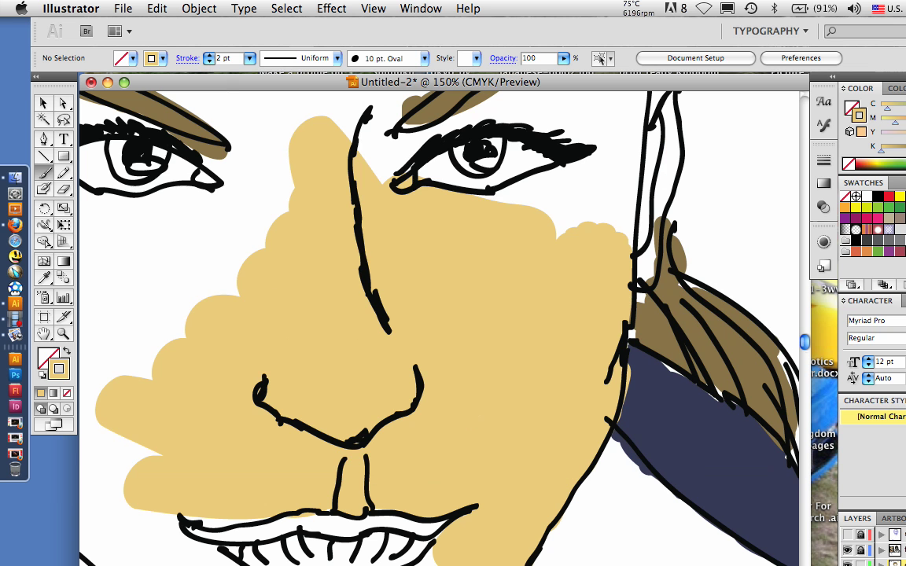
mouse_move(480, 208)
left_mouse_down()
mouse_move(539, 200)
mouse_move(570, 182)
mouse_move(546, 204)
mouse_move(602, 212)
left_mouse_up()
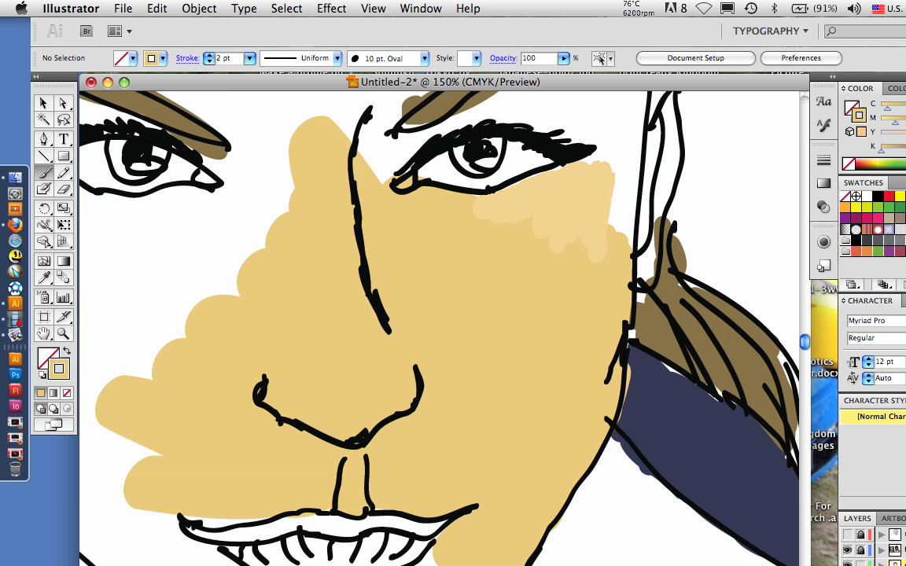
left_click_drag(621, 252, 635, 122)
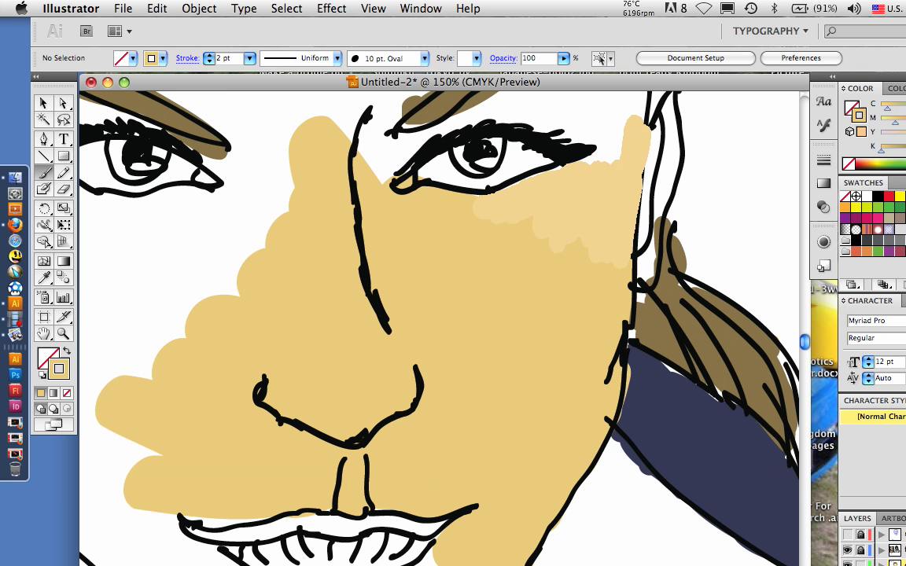
Paint the temple and the upper eyelid beneath the eyebrow on the ponytail side tan
scroll(441, 330, "up", 5)
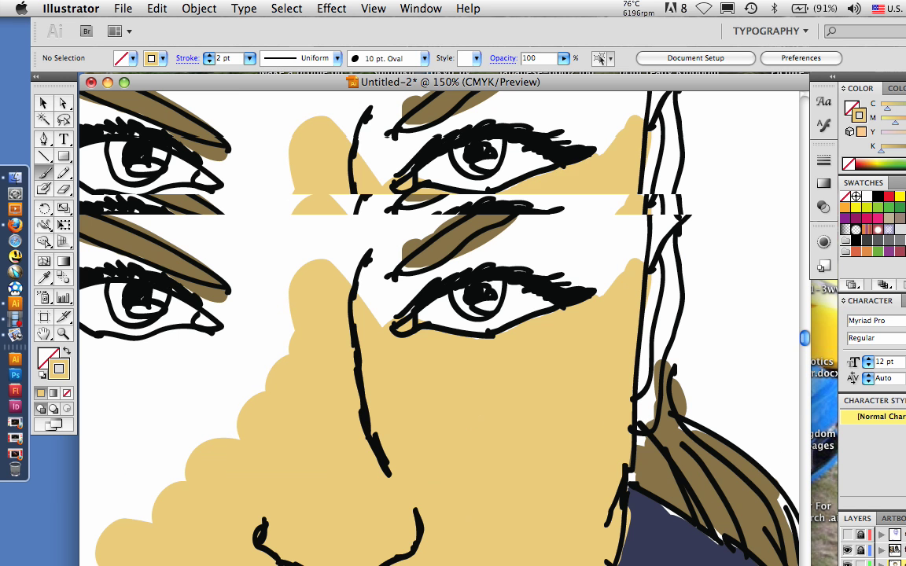
mouse_move(554, 267)
left_mouse_down()
mouse_move(621, 236)
mouse_move(626, 212)
mouse_move(573, 216)
mouse_move(523, 243)
mouse_move(596, 250)
left_mouse_up()
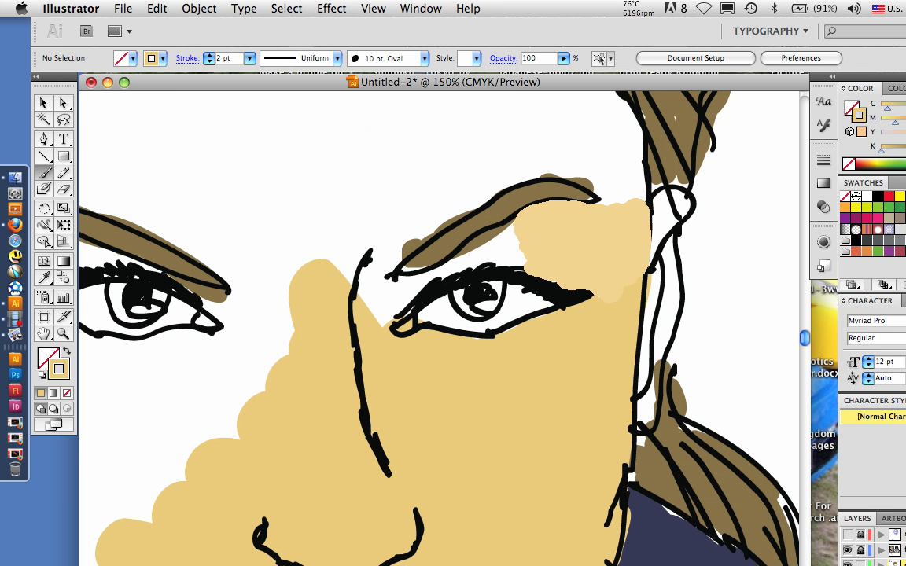
left_click_drag(515, 240, 466, 254)
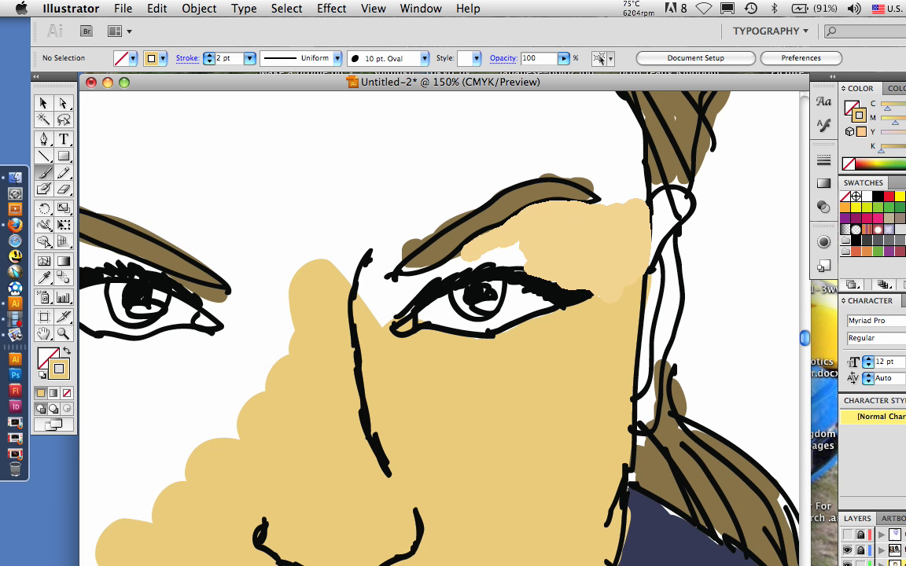
mouse_move(523, 264)
left_mouse_down()
mouse_move(460, 253)
mouse_move(453, 269)
left_mouse_up()
Paint the ear on the ponytail side tan
scroll(452, 271, "down", 1)
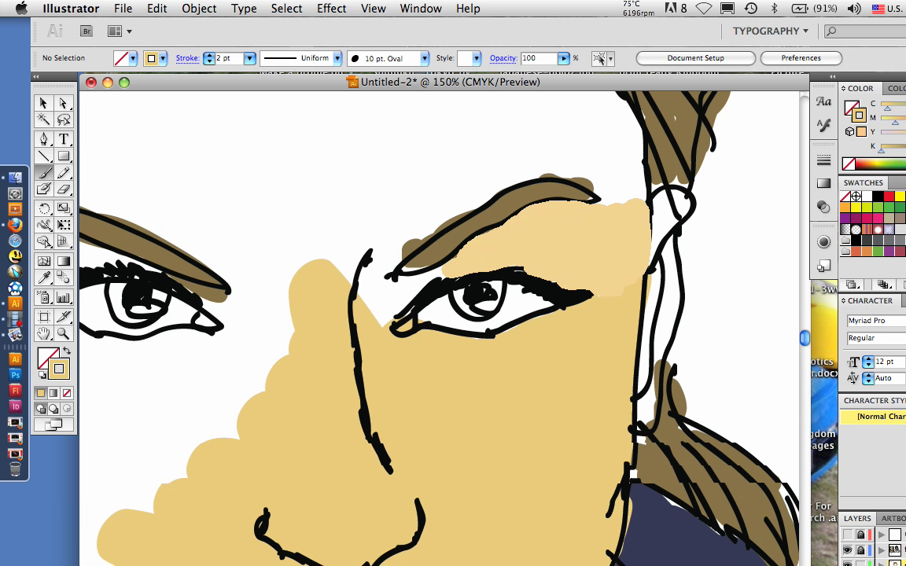
scroll(440, 328, "down", 3)
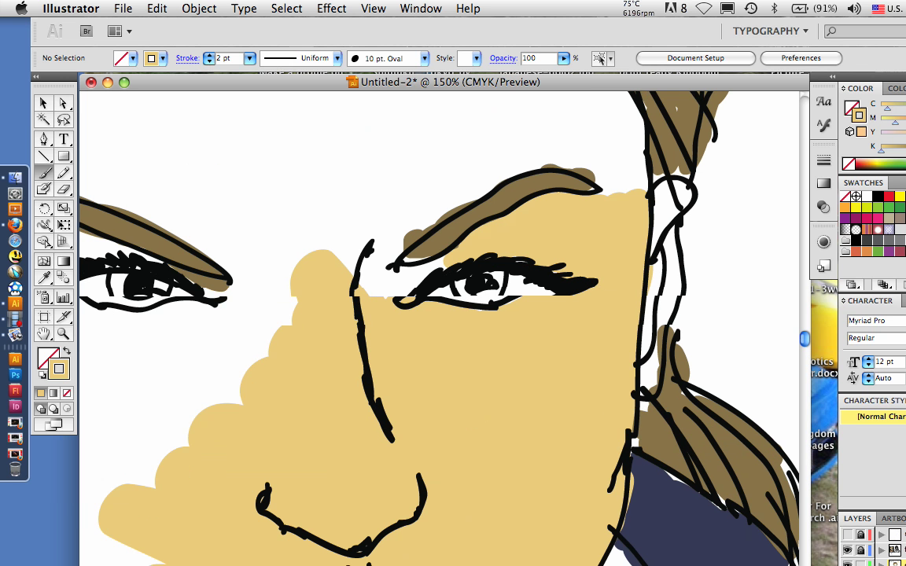
mouse_move(641, 385)
left_mouse_down()
mouse_move(668, 299)
mouse_move(684, 169)
left_mouse_up()
left_click_drag(684, 170, 795, 112)
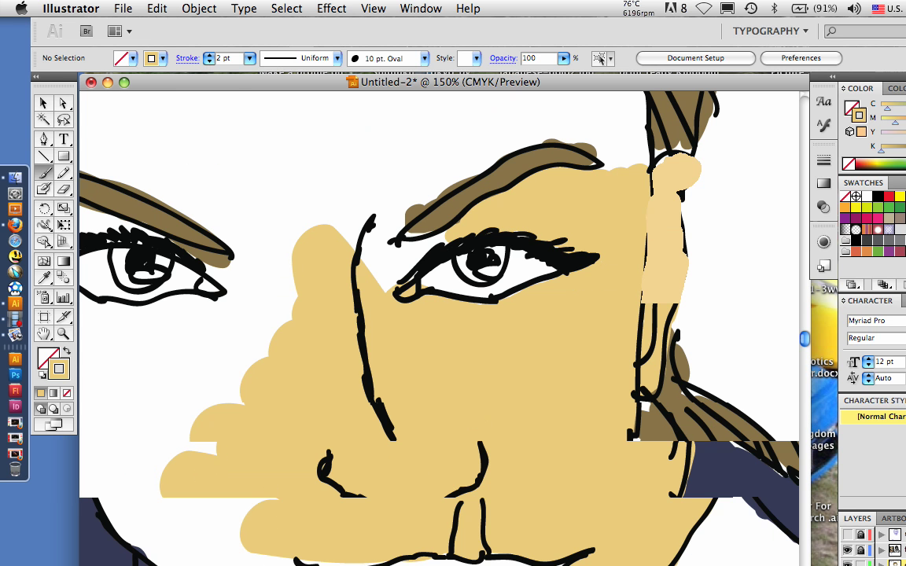
Paint the upper cheek on the opposite side of the face tan, from beside the nose up to the lower eyelid
scroll(441, 329, "down", 4)
scroll(441, 328, "left", 4)
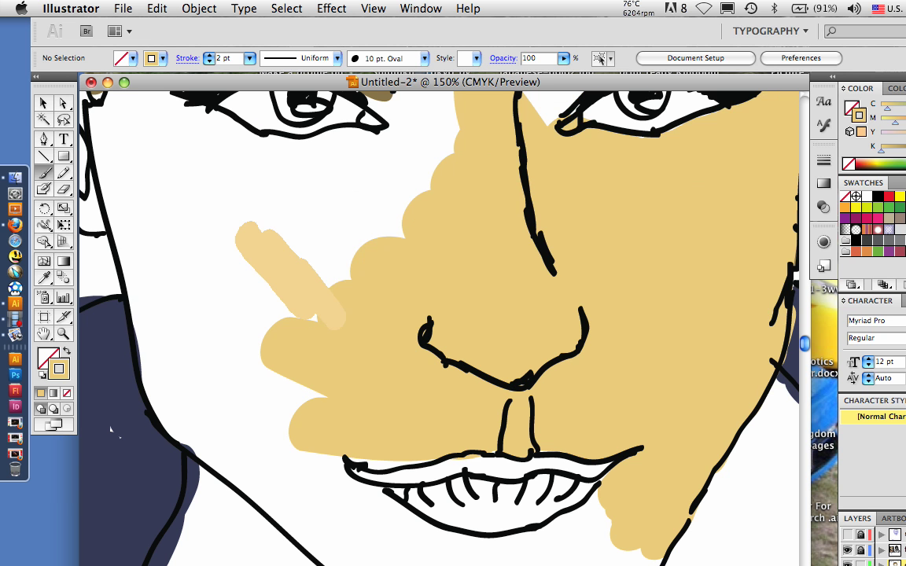
mouse_move(334, 317)
left_mouse_down()
mouse_move(360, 269)
mouse_move(403, 233)
left_mouse_up()
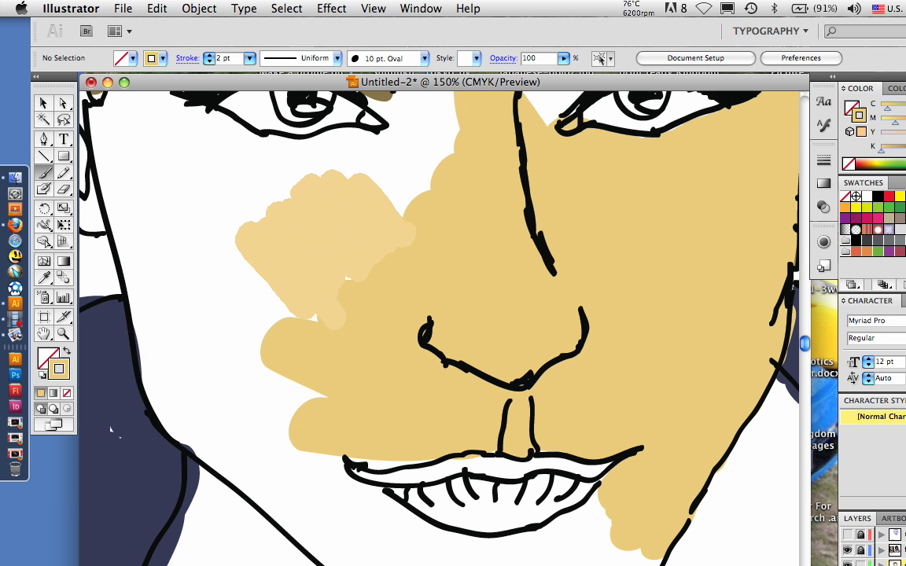
scroll(110, 428, "up", 5)
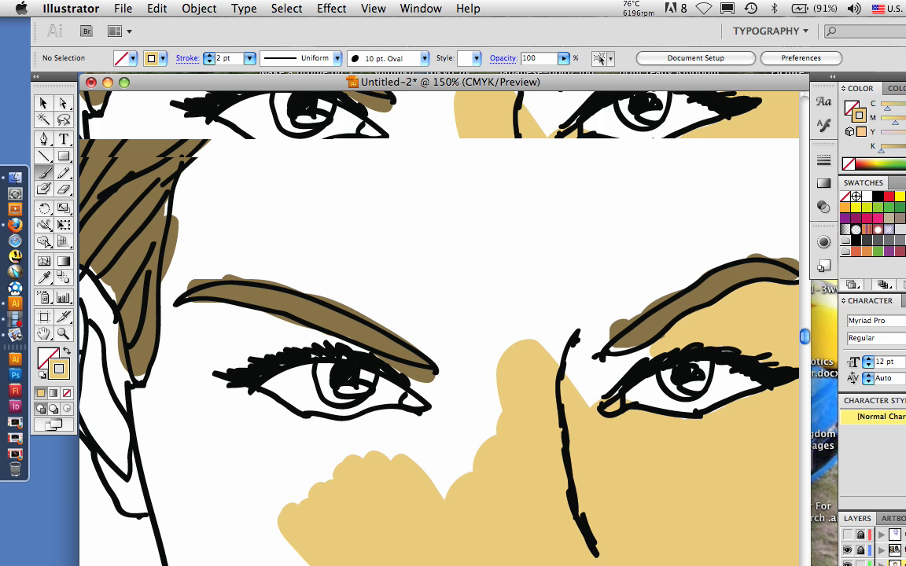
mouse_move(316, 432)
left_mouse_down()
mouse_move(420, 425)
mouse_move(435, 453)
left_mouse_up()
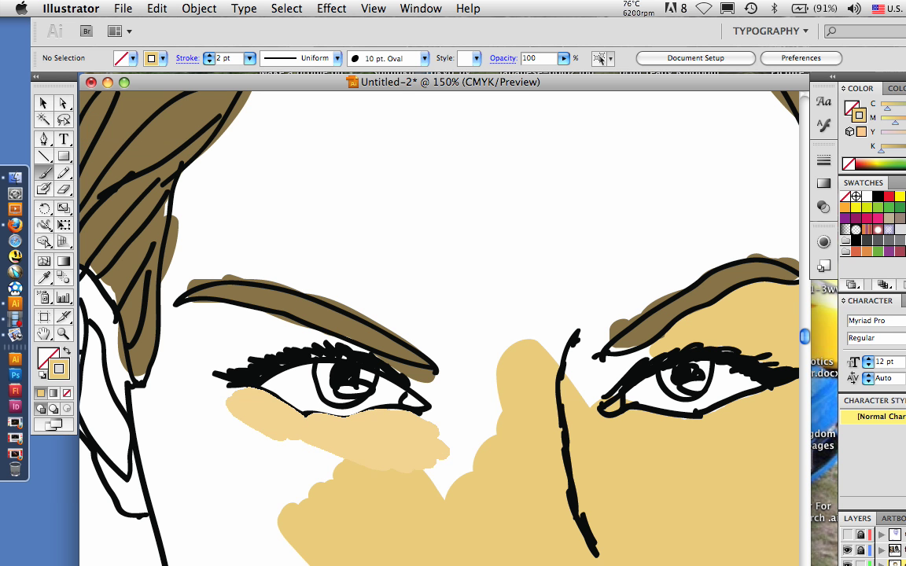
left_click_drag(260, 419, 325, 511)
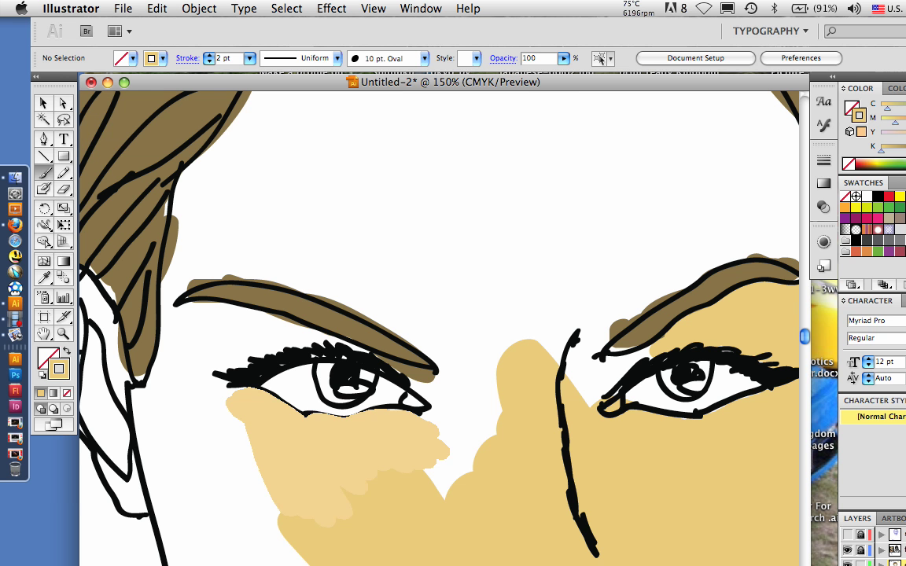
left_click_drag(241, 403, 264, 470)
Paint the bridge of the nose and the area between the eyebrows tan, from one inner eye corner to the other
mouse_move(435, 456)
left_mouse_down()
mouse_move(458, 492)
mouse_move(499, 402)
mouse_move(429, 405)
mouse_move(414, 386)
left_mouse_up()
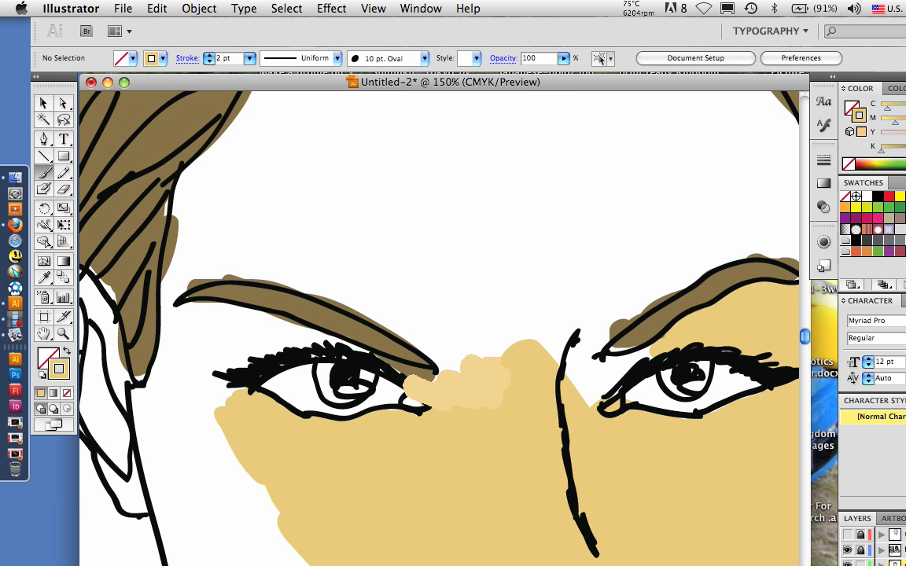
left_click_drag(473, 368, 505, 356)
mouse_move(448, 346)
left_mouse_down()
mouse_move(424, 340)
mouse_move(582, 399)
mouse_move(610, 366)
mouse_move(631, 360)
mouse_move(606, 331)
left_mouse_up()
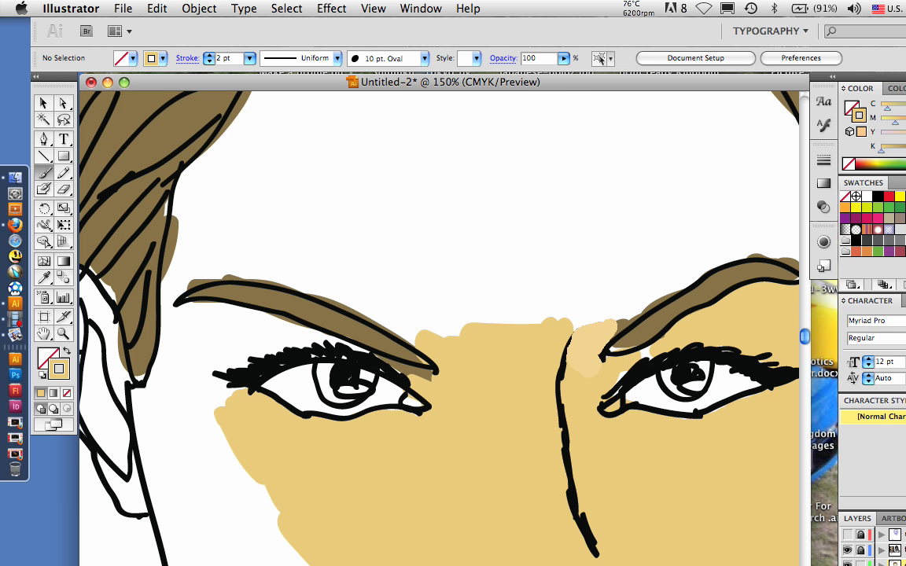
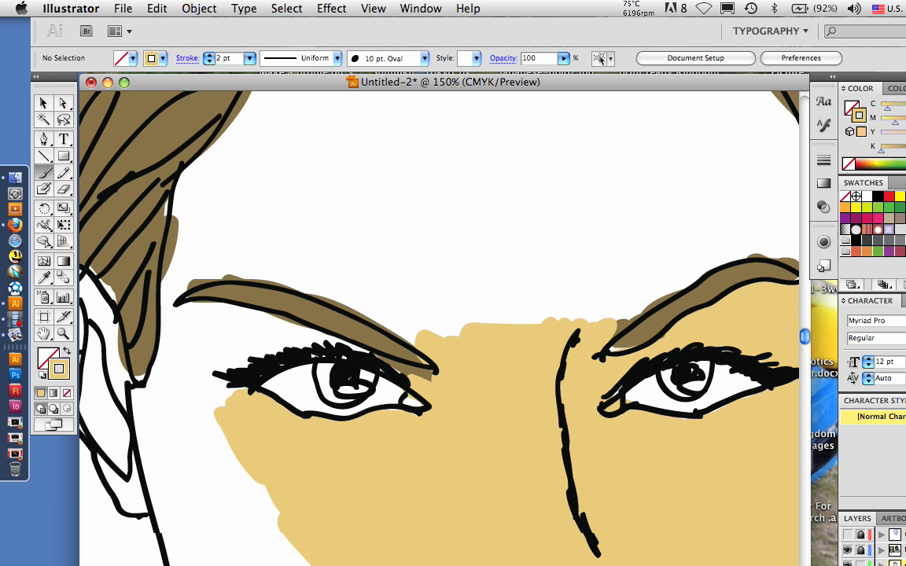
Paint the lower cheek opposite the ponytail tan, from beside the mouth corner out to the jawline
scroll(110, 391, "down", 10)
left_click_drag(287, 353, 290, 388)
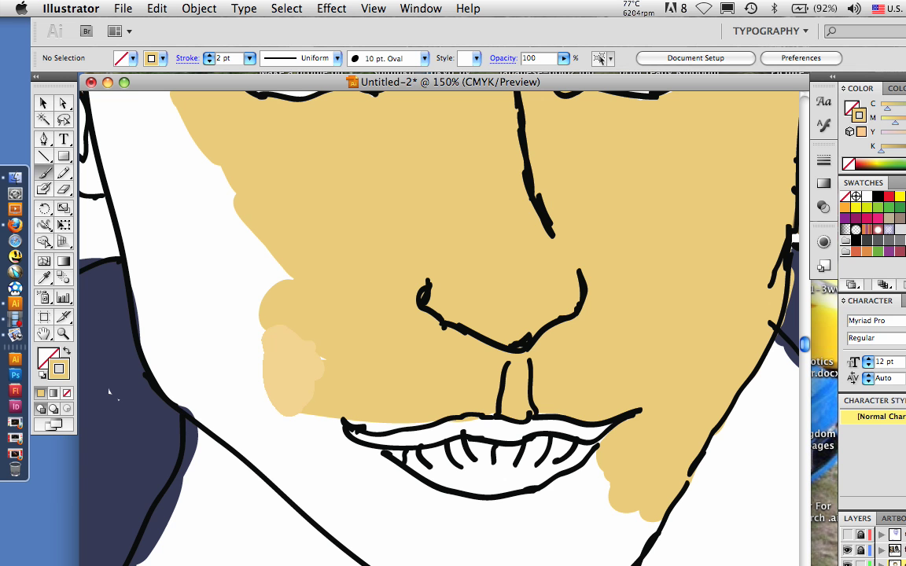
left_click_drag(228, 313, 224, 409)
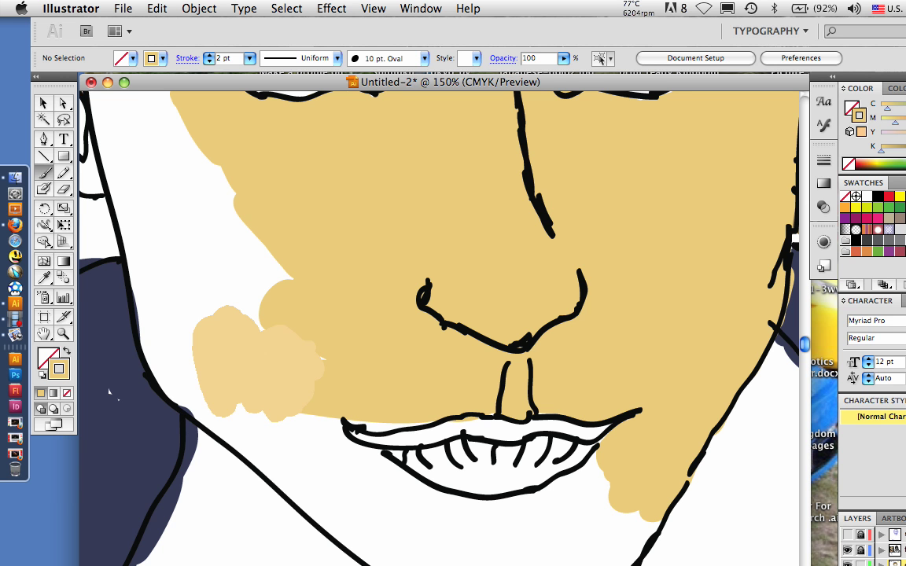
left_click_drag(173, 339, 169, 405)
left_click_drag(175, 253, 157, 366)
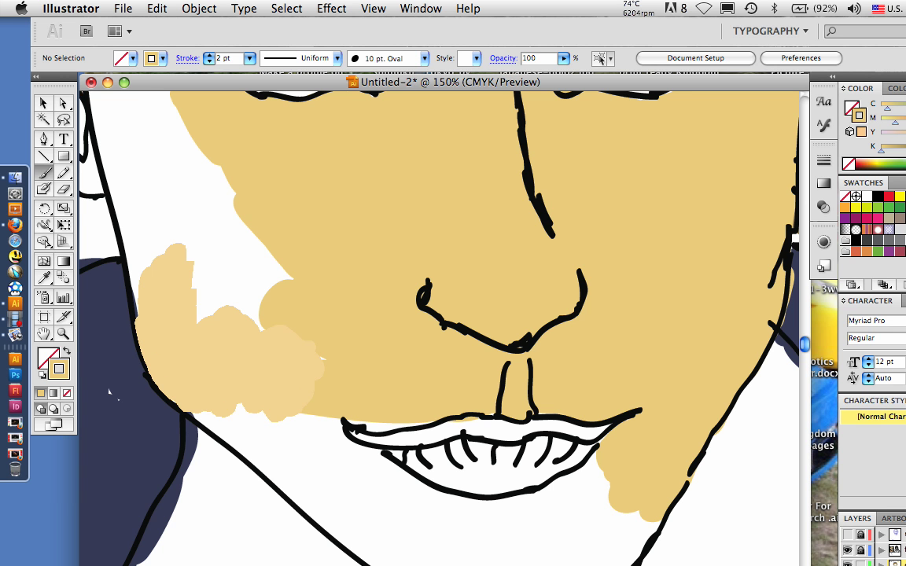
left_click_drag(197, 247, 287, 283)
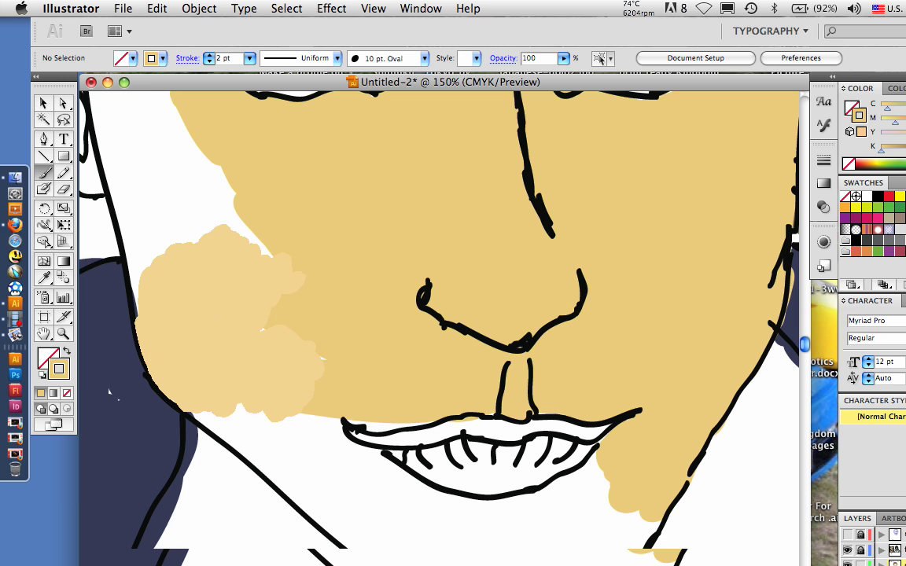
Fill the remaining outer cheek opposite the ponytail with tan, along the face edge up to the temple beside the eye
left_click_drag(109, 391, 151, 498)
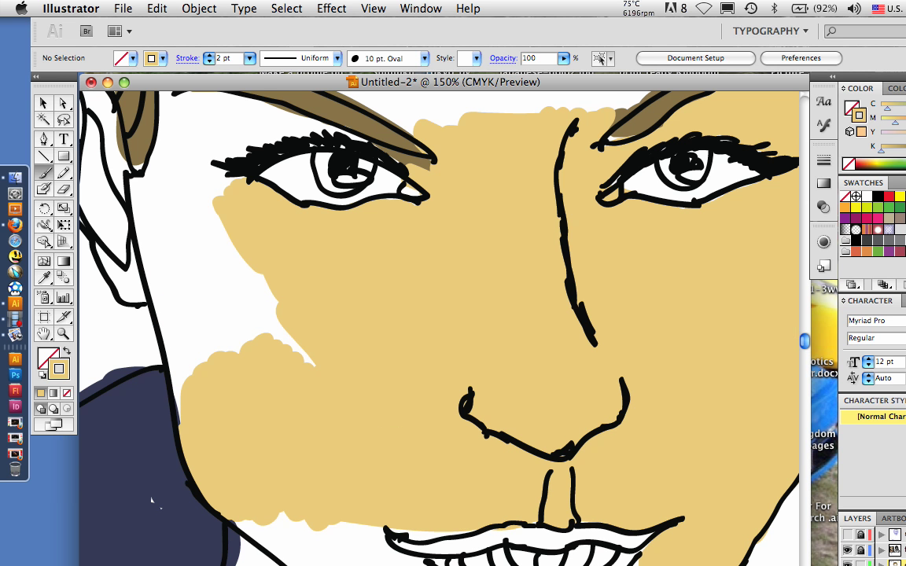
left_click_drag(171, 302, 186, 417)
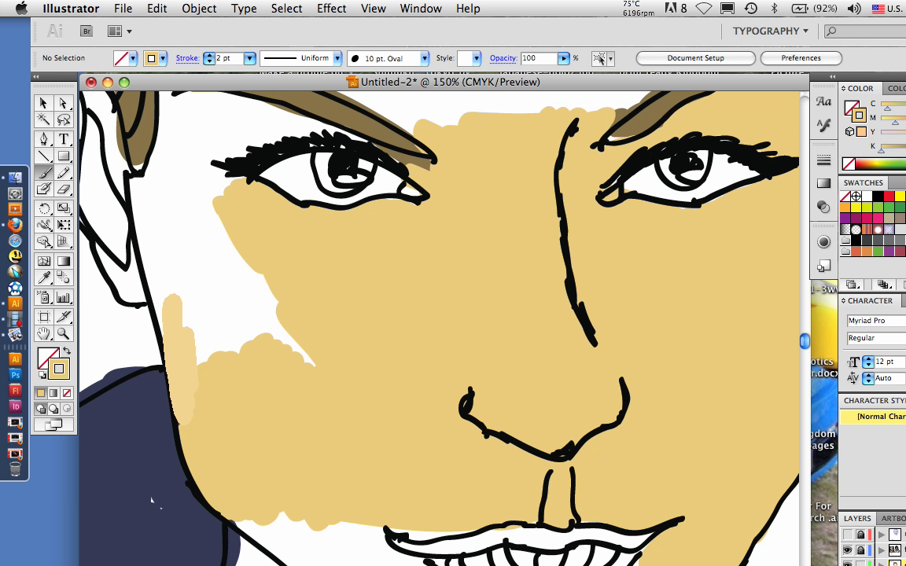
left_click_drag(174, 283, 255, 335)
left_click_drag(250, 255, 314, 378)
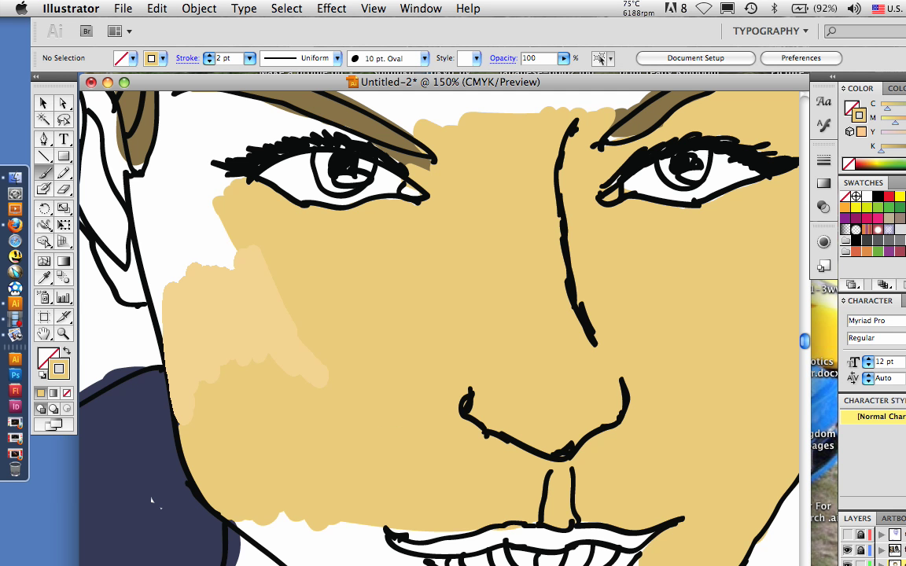
left_click_drag(182, 173, 197, 264)
left_click_drag(146, 169, 162, 306)
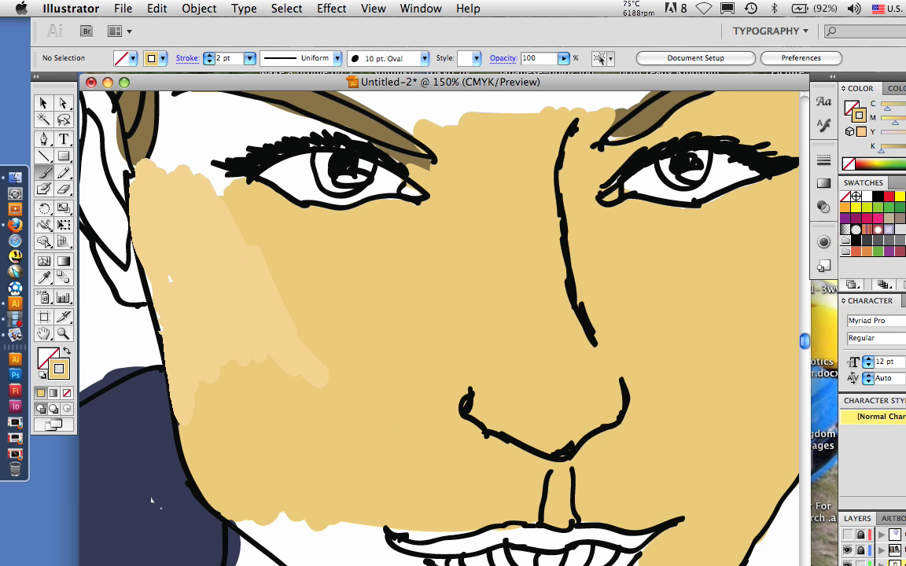
scroll(439, 328, "up", 5)
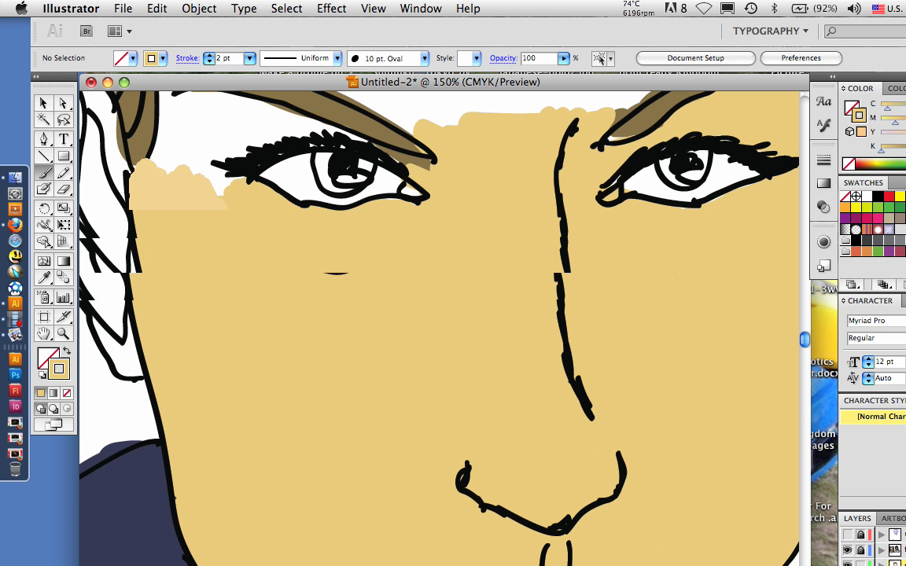
Set the brush stroke to 1 pt and paint the upper eyelid area between eye and eyebrow tan, opposite the ponytail
left_click(250, 59)
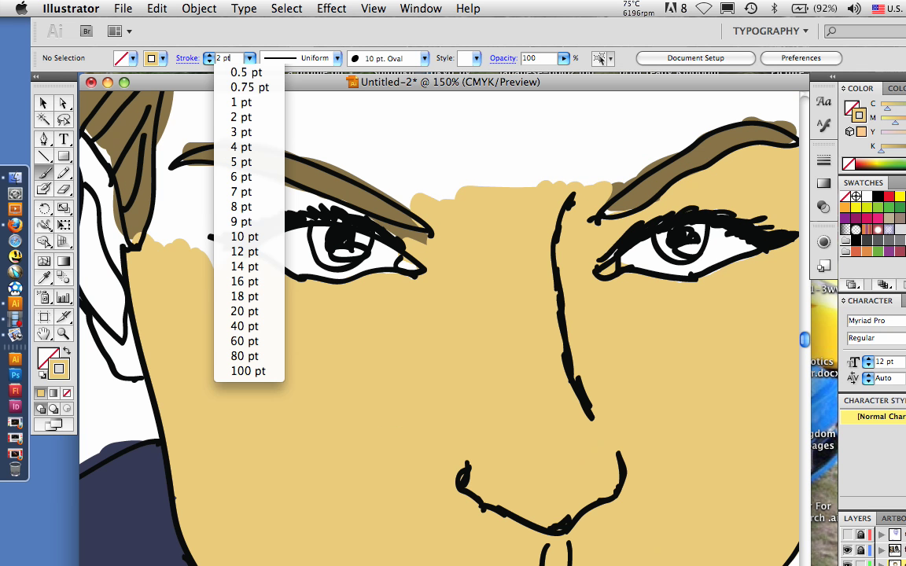
left_click(244, 102)
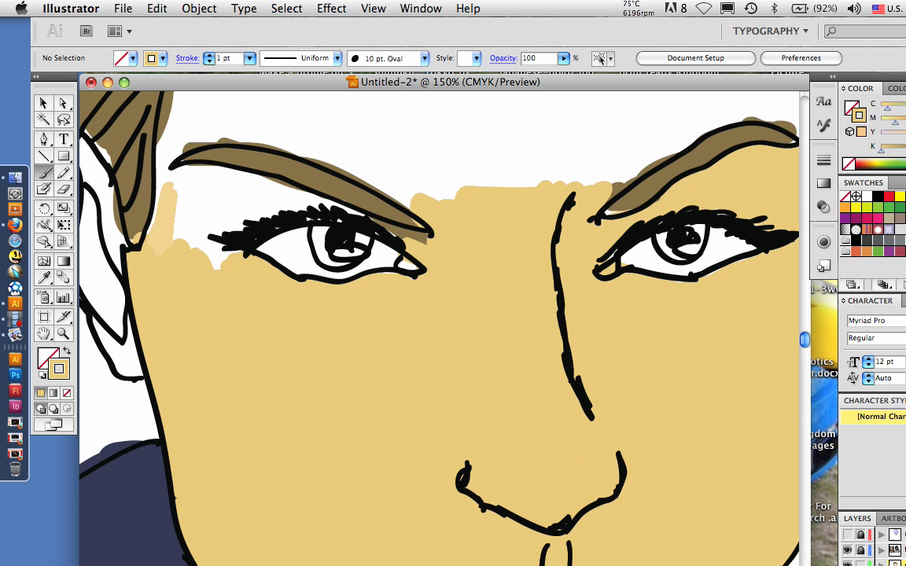
mouse_move(167, 239)
left_mouse_down()
mouse_move(221, 272)
mouse_move(215, 245)
left_mouse_up()
mouse_move(190, 217)
left_mouse_down()
mouse_move(236, 238)
mouse_move(291, 202)
mouse_move(369, 216)
left_mouse_up()
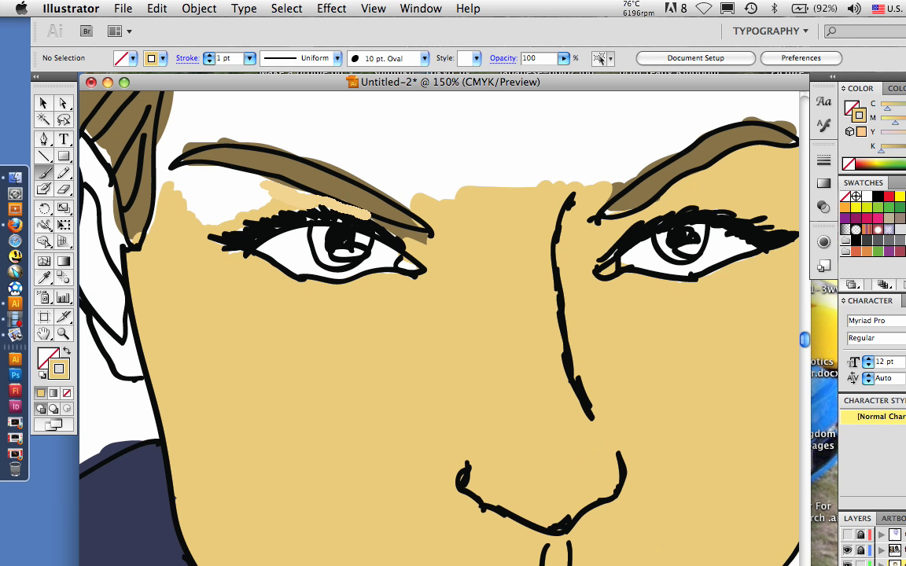
mouse_move(272, 188)
left_mouse_down()
mouse_move(203, 173)
mouse_move(198, 226)
left_mouse_up()
mouse_move(188, 185)
left_mouse_down()
mouse_move(246, 214)
mouse_move(210, 197)
left_mouse_up()
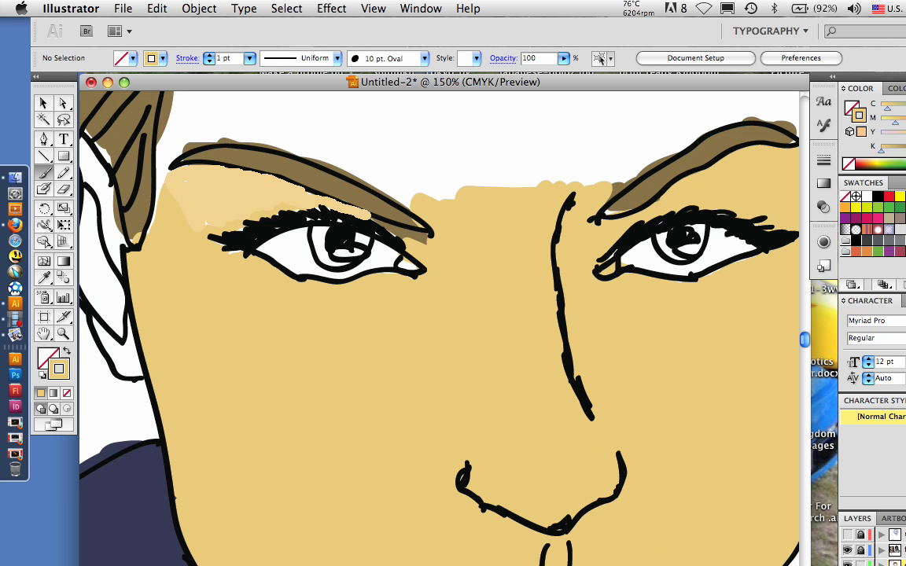
Cover the brown overspill under the same eyebrow's inner end with tan and paint the temple edge and strip above its outer end
left_click_drag(440, 267, 358, 324)
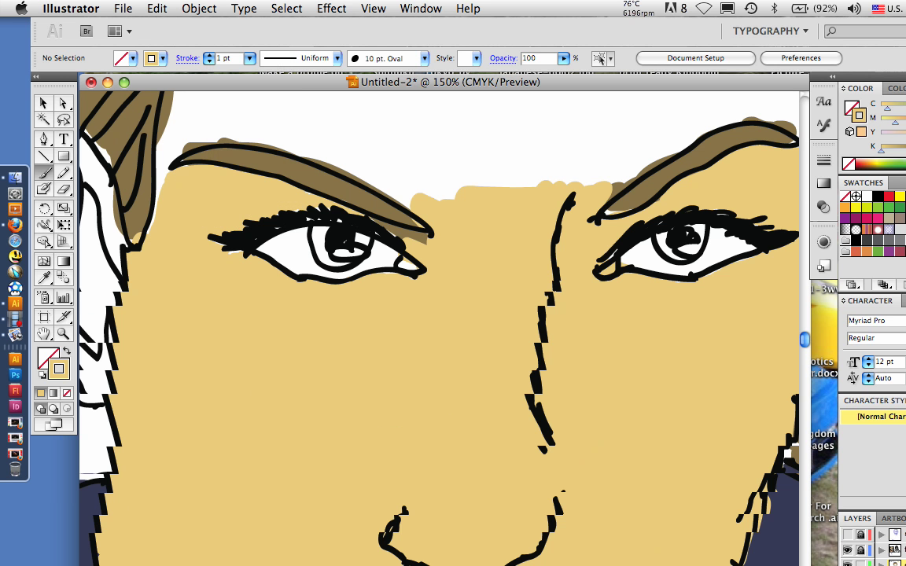
scroll(441, 326, "up", 8)
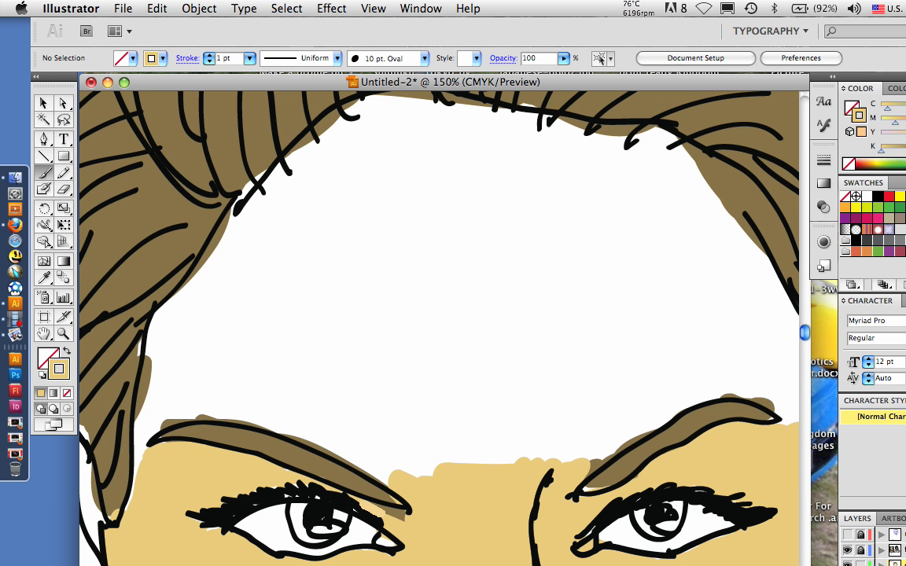
left_click_drag(384, 513, 412, 513)
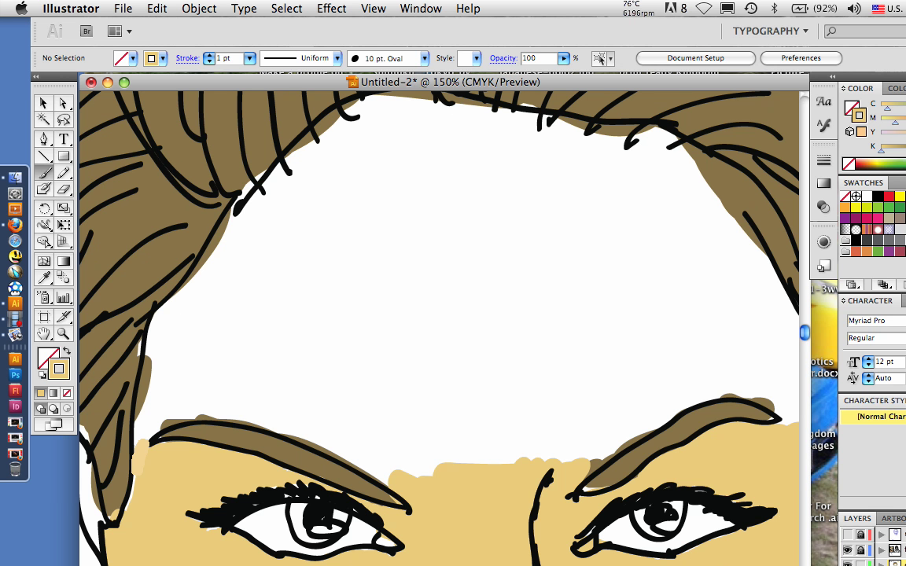
left_click_drag(142, 445, 229, 413)
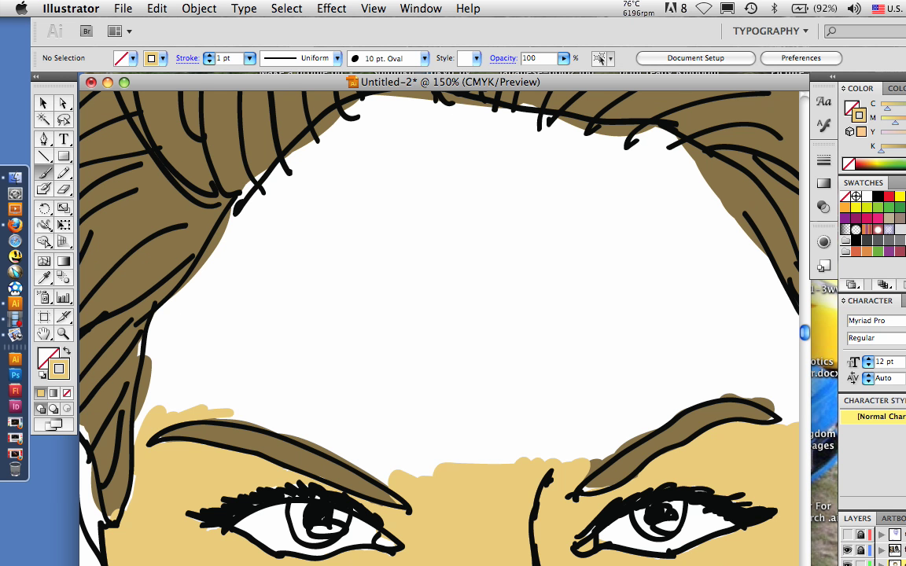
Set the brush stroke to 2 pt and paint the lower forehead tan above the eyebrow opposite the ponytail
left_click(249, 58)
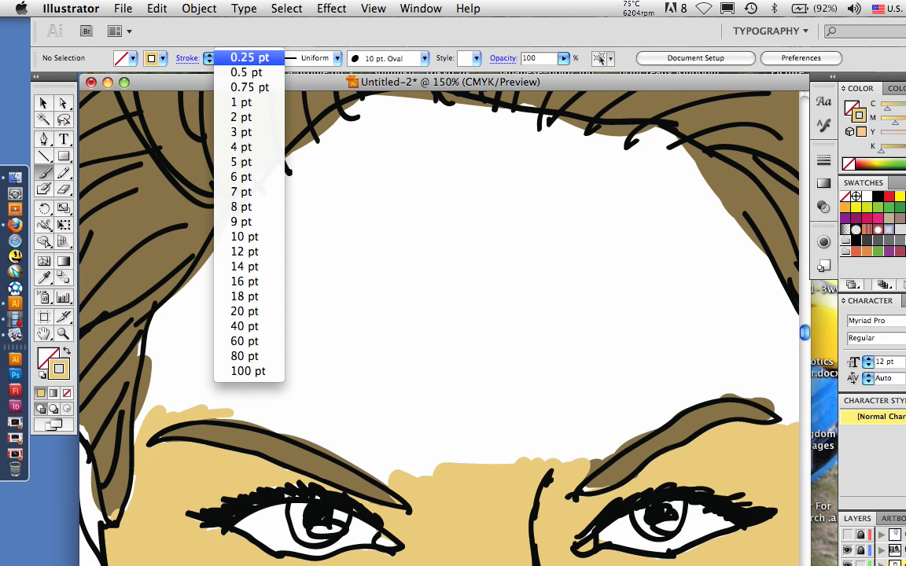
left_click(241, 117)
mouse_move(263, 379)
left_mouse_down()
mouse_move(217, 418)
mouse_move(409, 478)
left_mouse_up()
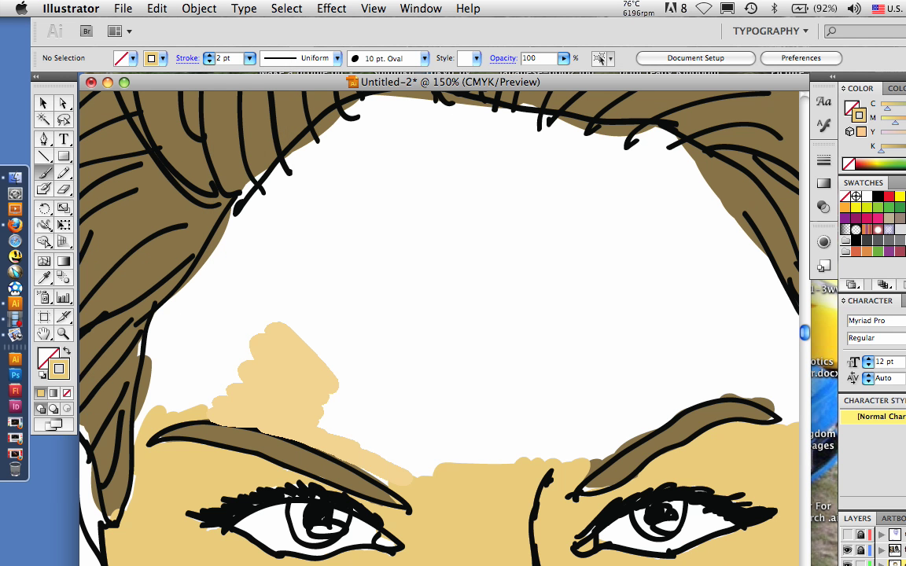
left_click_drag(420, 385, 452, 464)
left_click_drag(425, 283, 382, 385)
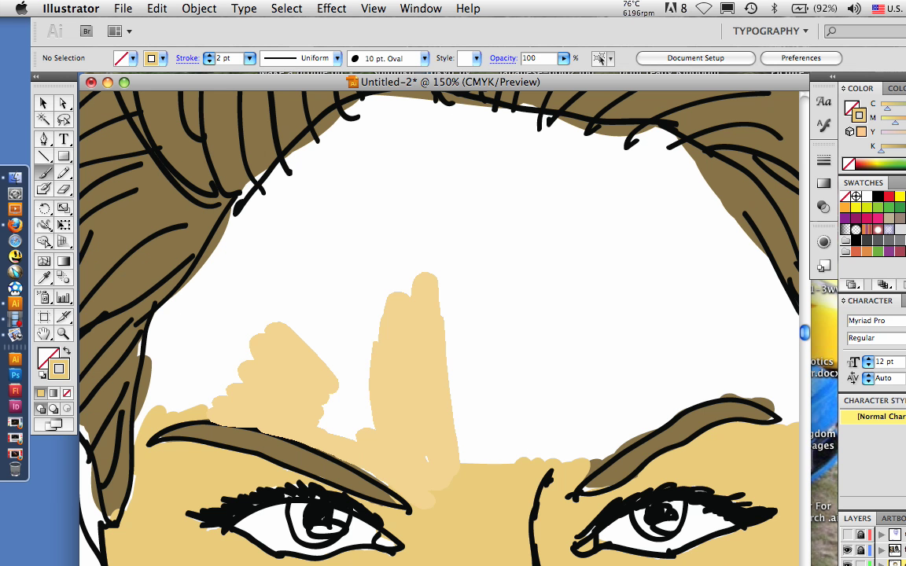
left_click_drag(326, 276, 358, 394)
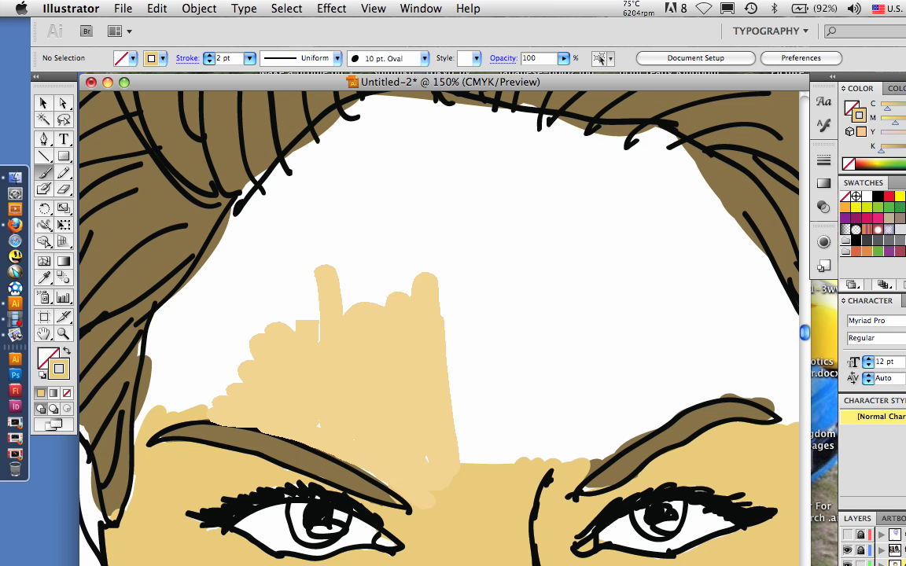
Extend the tan up the middle of the forehead to the hairline
left_click_drag(382, 197, 311, 330)
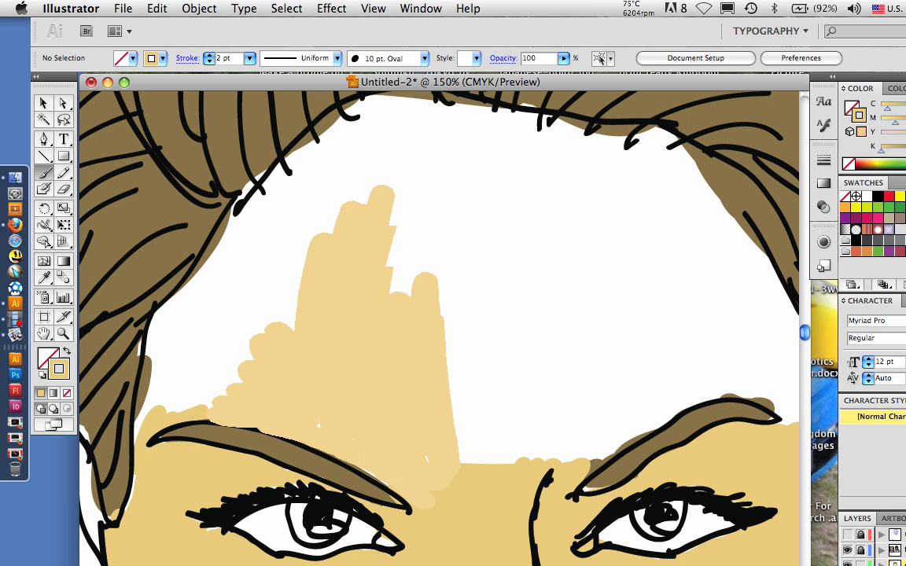
left_click_drag(384, 248, 423, 161)
left_click_drag(405, 99, 390, 188)
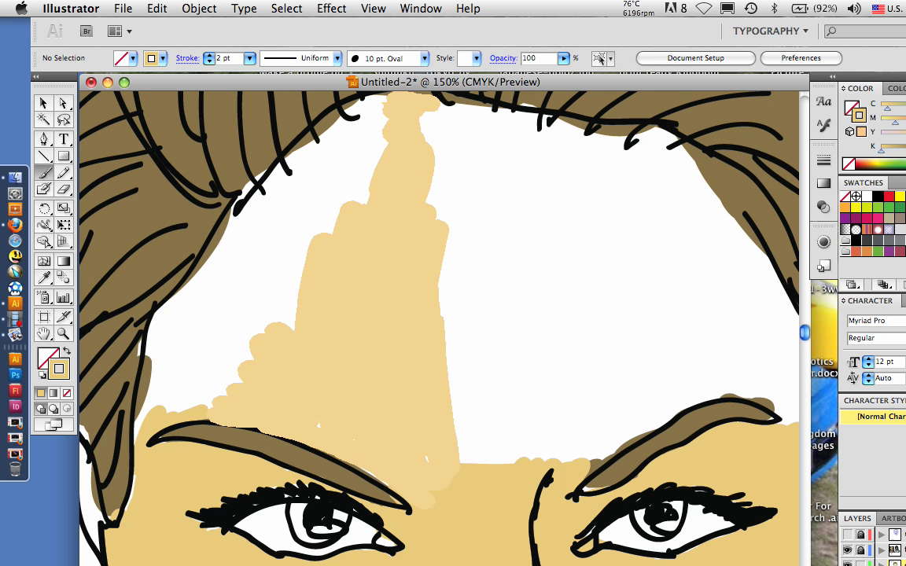
Paint tan along the hairline opposite the ponytail down to the temple and fill the enclosed part of the forehead
mouse_move(424, 99)
left_mouse_down()
mouse_move(254, 204)
mouse_move(221, 236)
mouse_move(167, 319)
mouse_move(161, 409)
left_mouse_up()
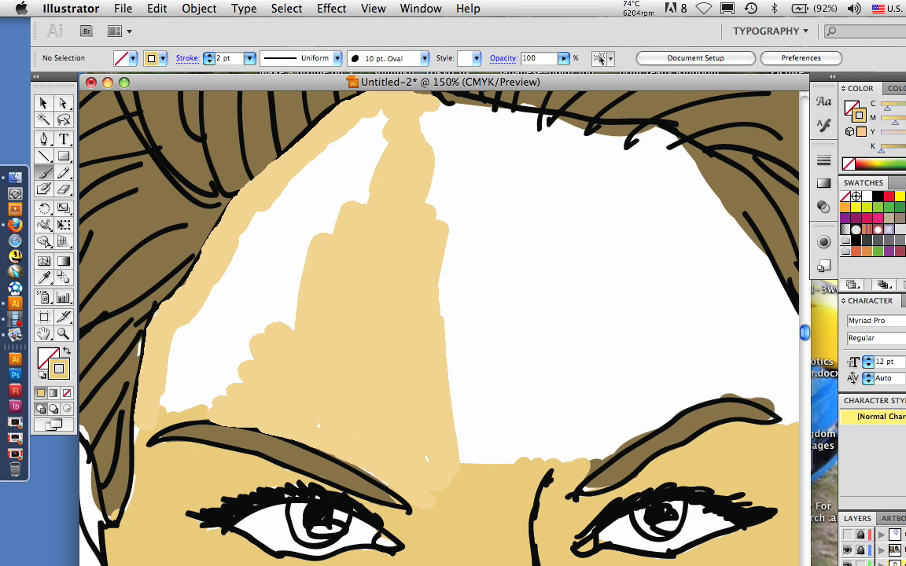
left_click_drag(228, 397, 137, 433)
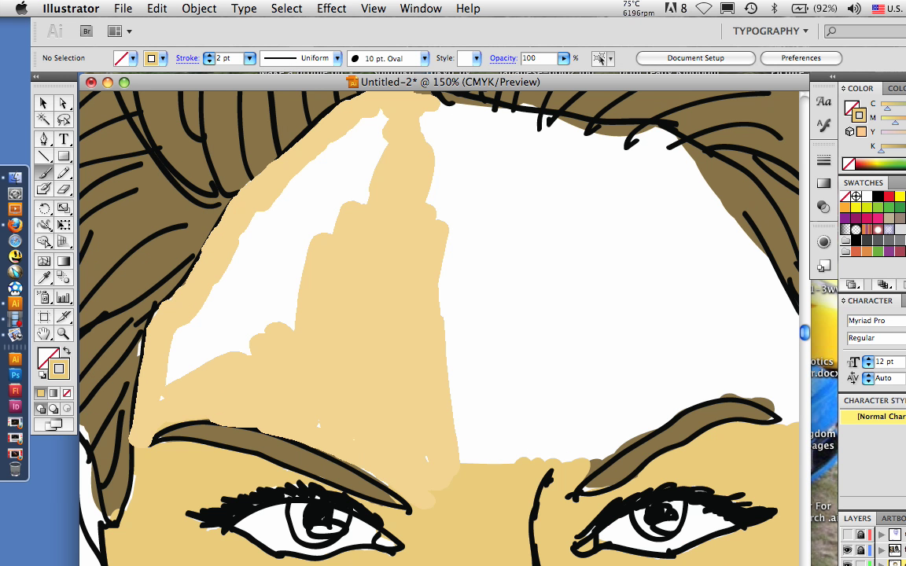
left_click_drag(236, 259, 169, 381)
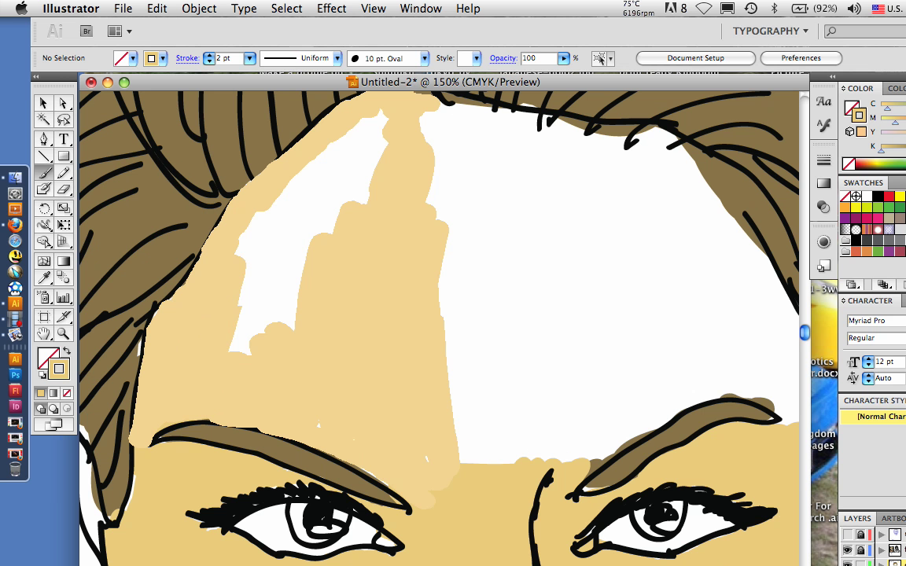
left_click_drag(244, 346, 370, 117)
left_click_drag(248, 234, 342, 138)
Border the unpainted forehead on the ponytail side with tan along eyebrow and hairline, and fill a band beneath the hairline
left_click_drag(503, 299, 341, 249)
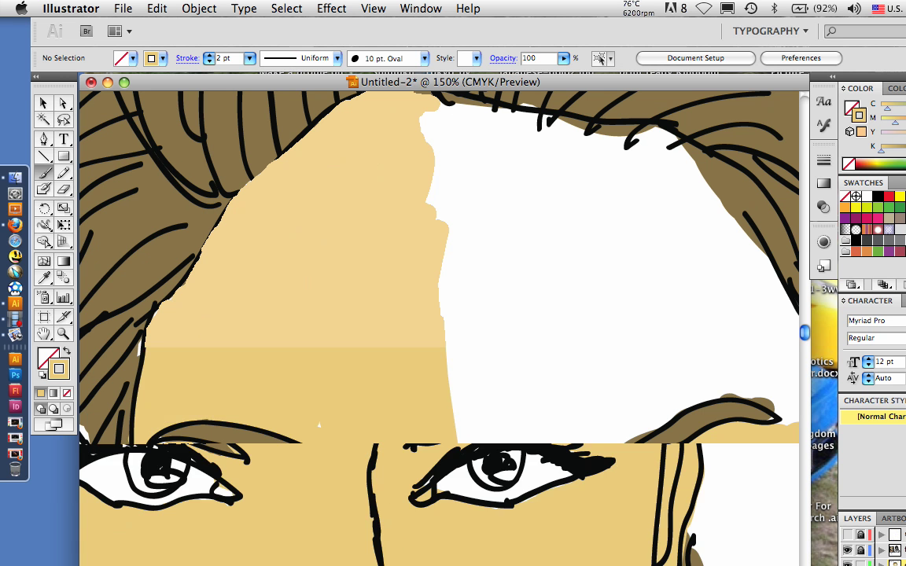
scroll(438, 315, "right", 5)
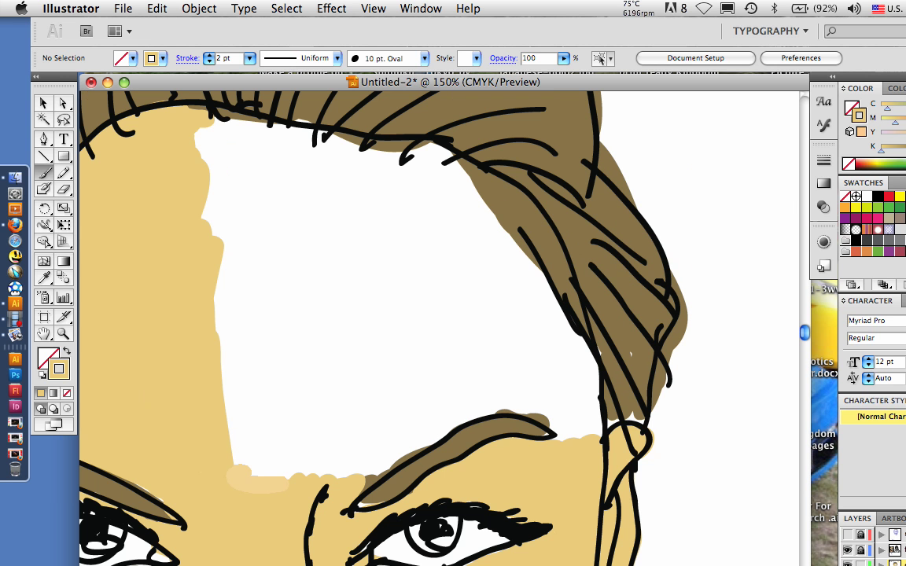
mouse_move(242, 474)
left_mouse_down()
mouse_move(402, 449)
mouse_move(535, 397)
mouse_move(594, 433)
mouse_move(562, 324)
mouse_move(422, 143)
mouse_move(203, 130)
mouse_move(246, 198)
left_mouse_up()
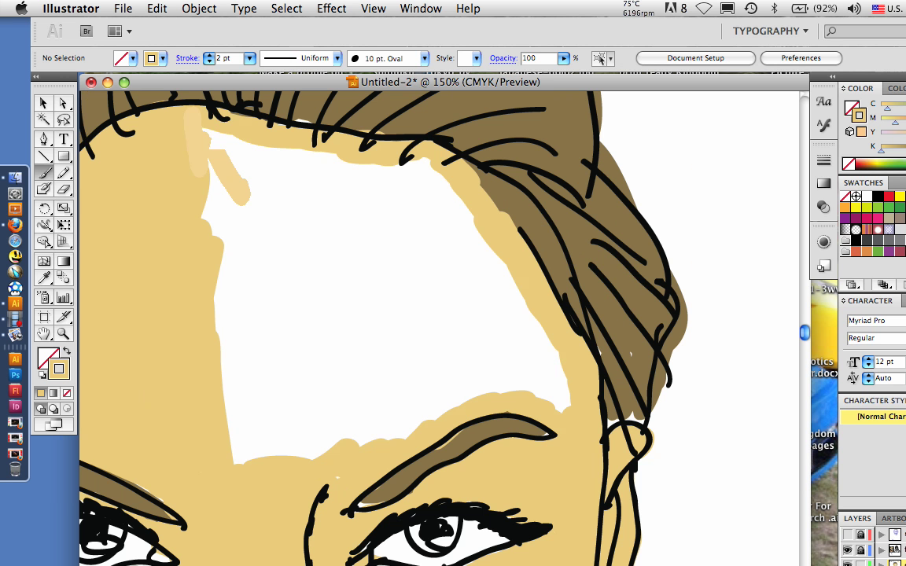
left_click_drag(214, 119, 393, 245)
left_click_drag(307, 161, 483, 244)
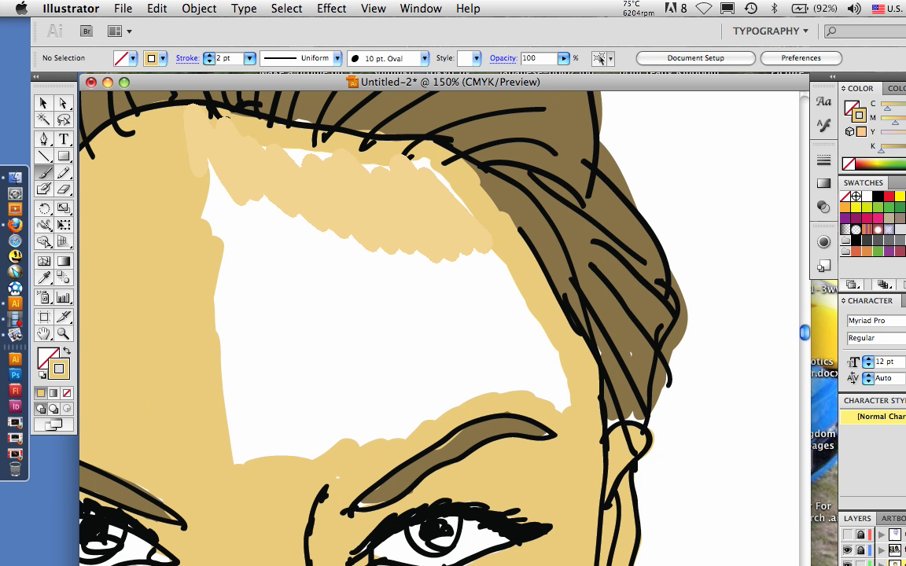
left_click_drag(232, 130, 441, 169)
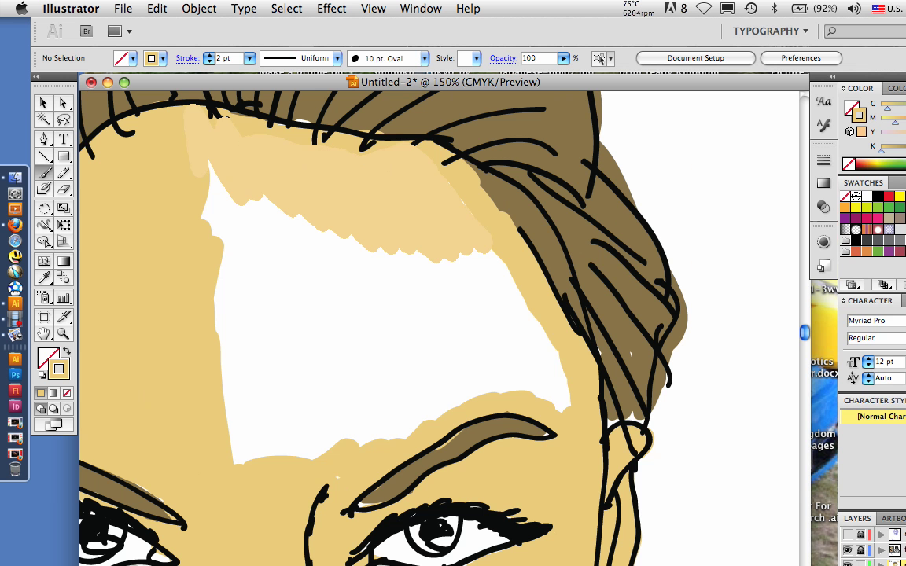
Fill the middle of the forehead on the ponytail side with tan, from the centre out to the temple
left_click_drag(208, 146, 299, 346)
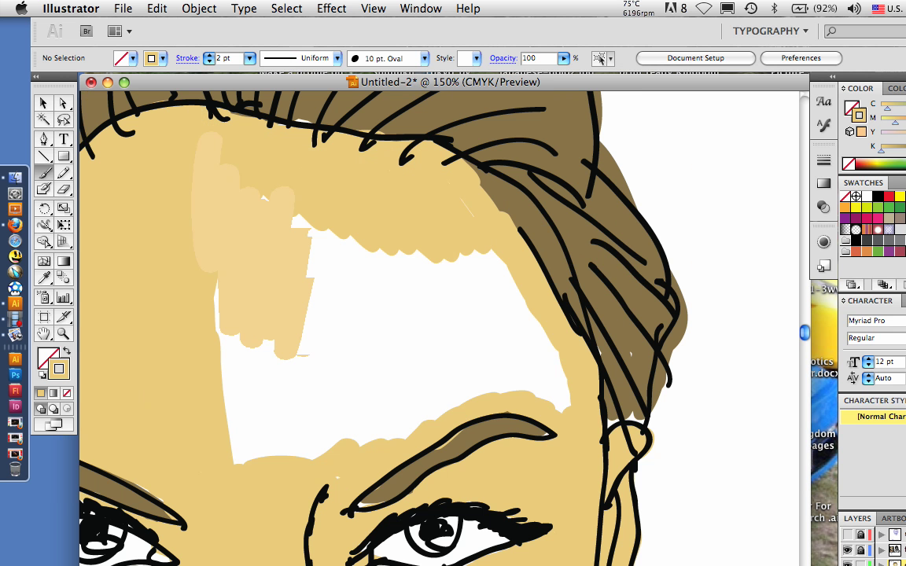
left_click_drag(354, 236, 441, 386)
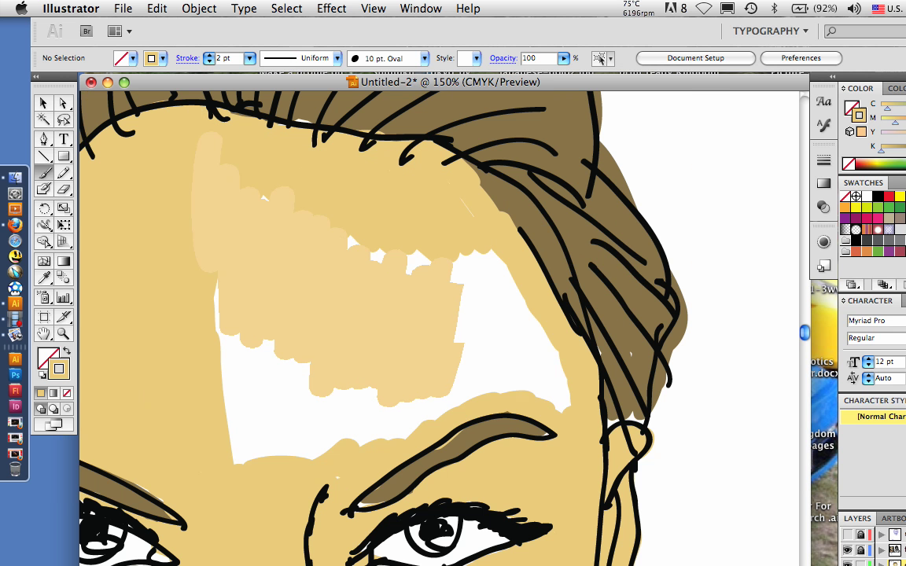
left_click_drag(464, 275, 566, 393)
left_click_drag(515, 294, 416, 240)
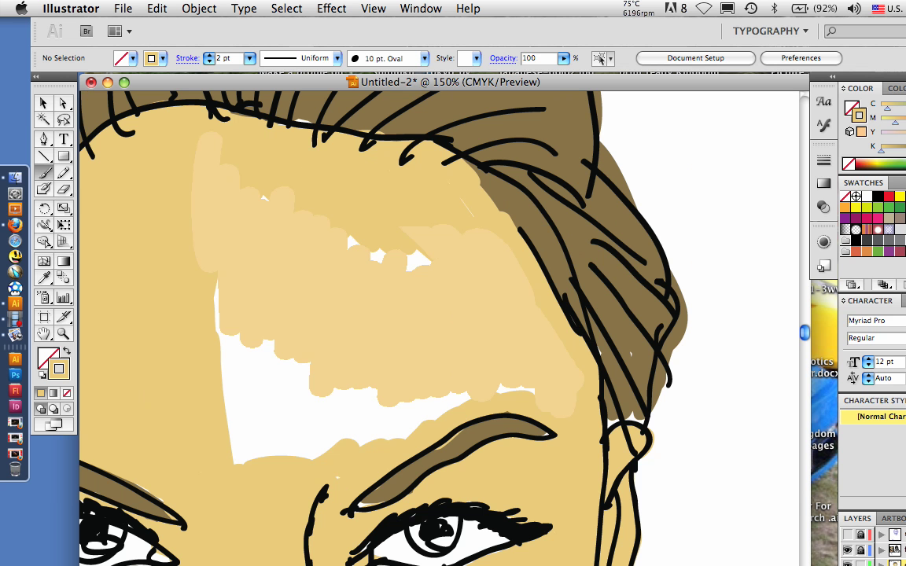
left_click_drag(311, 205, 425, 259)
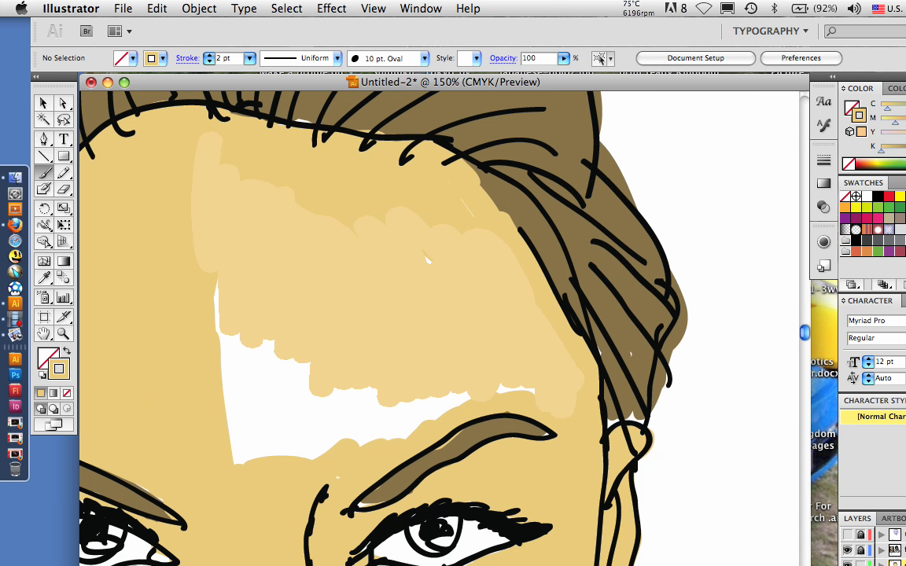
Fill the remaining lower forehead gap above the nose bridge and the ponytail-side eyebrow with tan, including the small leftover spots
mouse_move(442, 390)
left_mouse_down()
mouse_move(501, 385)
mouse_move(370, 448)
left_mouse_up()
left_click_drag(378, 361, 271, 452)
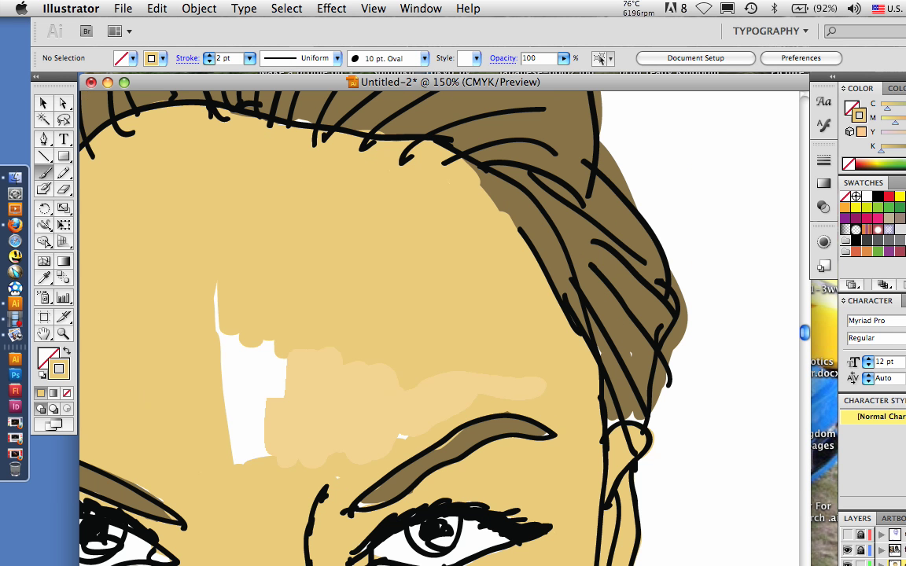
left_click_drag(224, 306, 244, 464)
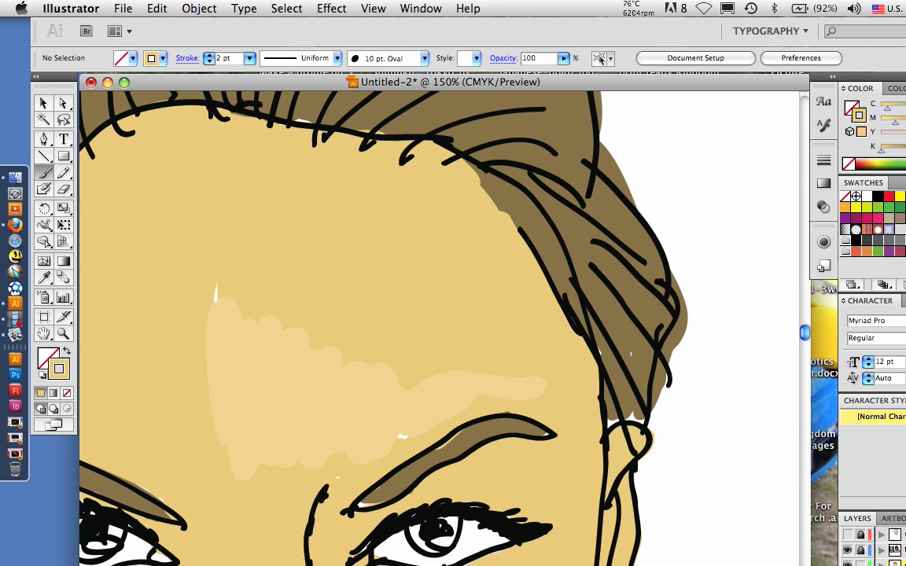
left_click_drag(216, 289, 405, 431)
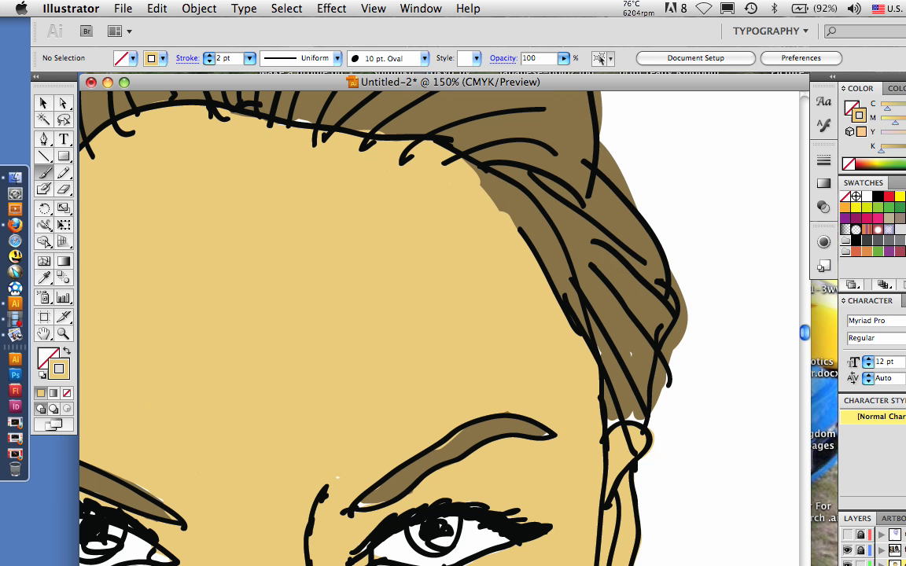
Paint the chin tan from the ponytail-side mouth corner down along the jawline and inward beneath the lower lip
scroll(441, 326, "down", 8)
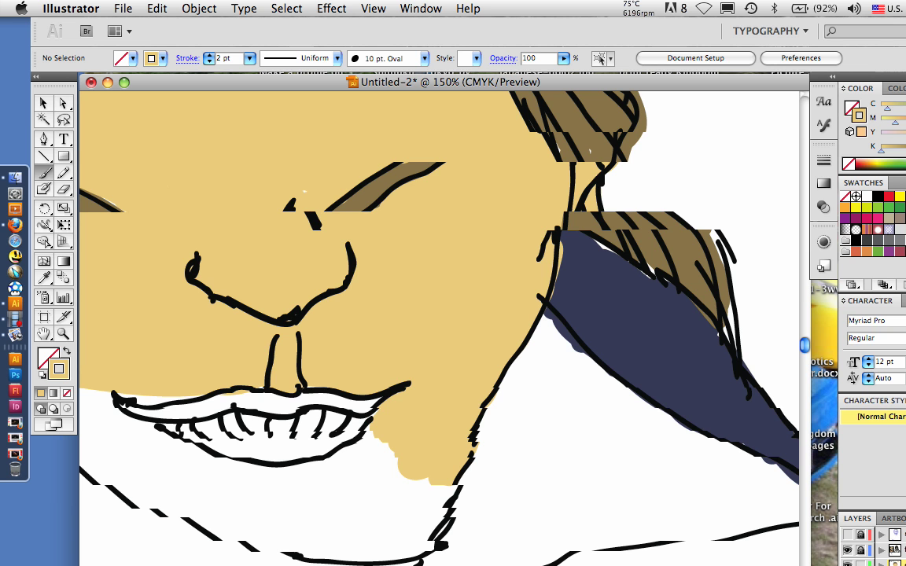
scroll(440, 326, "down", 5)
scroll(441, 326, "left", 5)
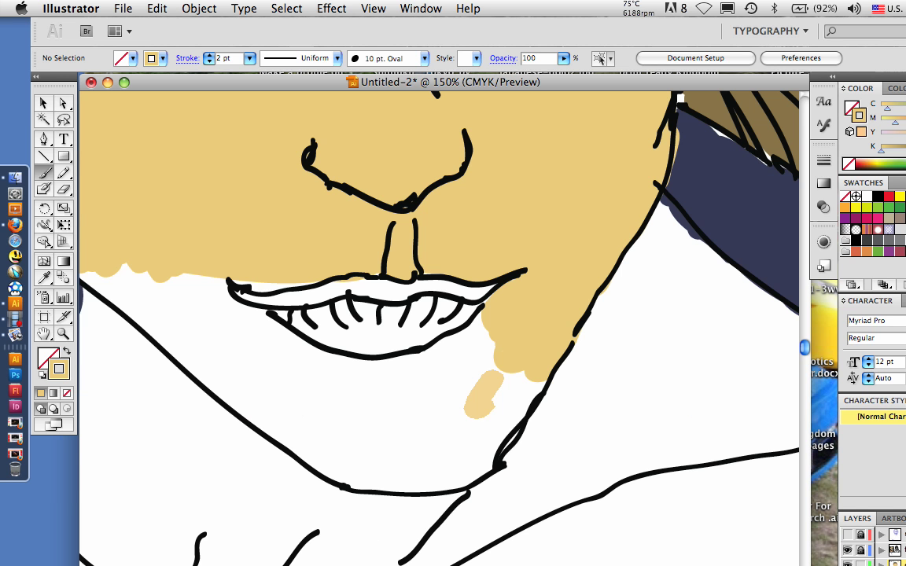
left_click_drag(481, 406, 485, 436)
left_click_drag(503, 322, 393, 380)
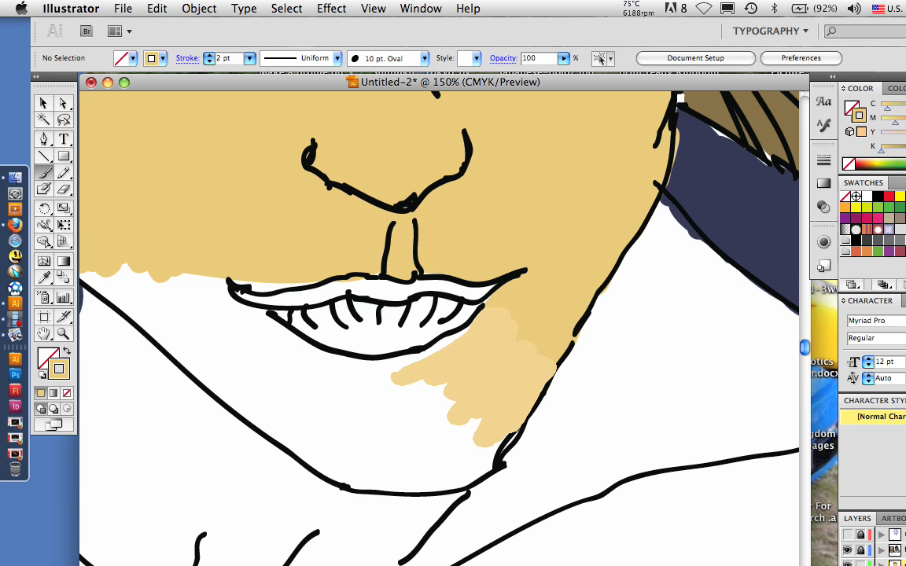
left_click_drag(456, 335, 322, 378)
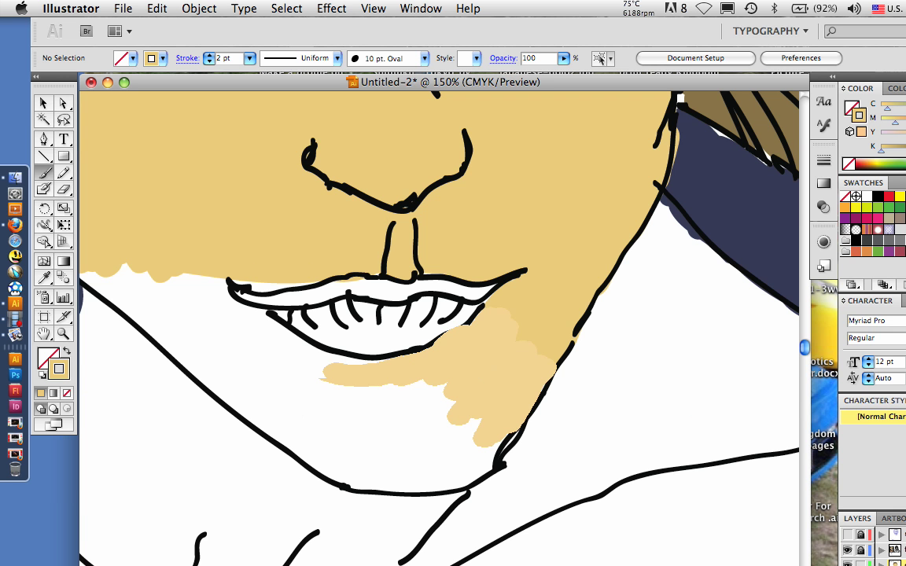
Continue the tan beneath the lower lip around the opposite mouth corner and along the lower edge of that cheek
mouse_move(425, 358)
left_mouse_down()
mouse_move(298, 353)
mouse_move(208, 307)
mouse_move(209, 278)
left_mouse_up()
left_click_drag(240, 272, 260, 279)
left_click_drag(212, 301, 171, 268)
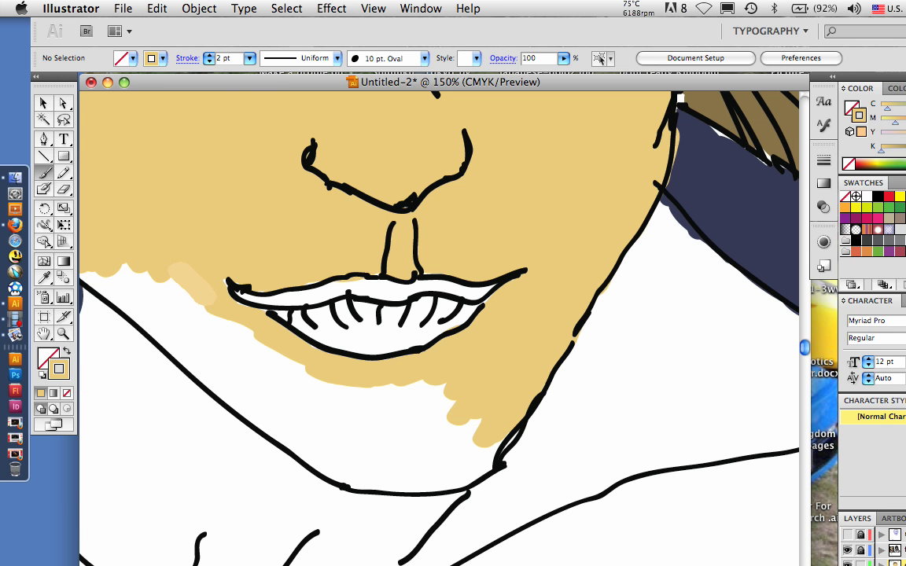
left_click_drag(208, 299, 86, 259)
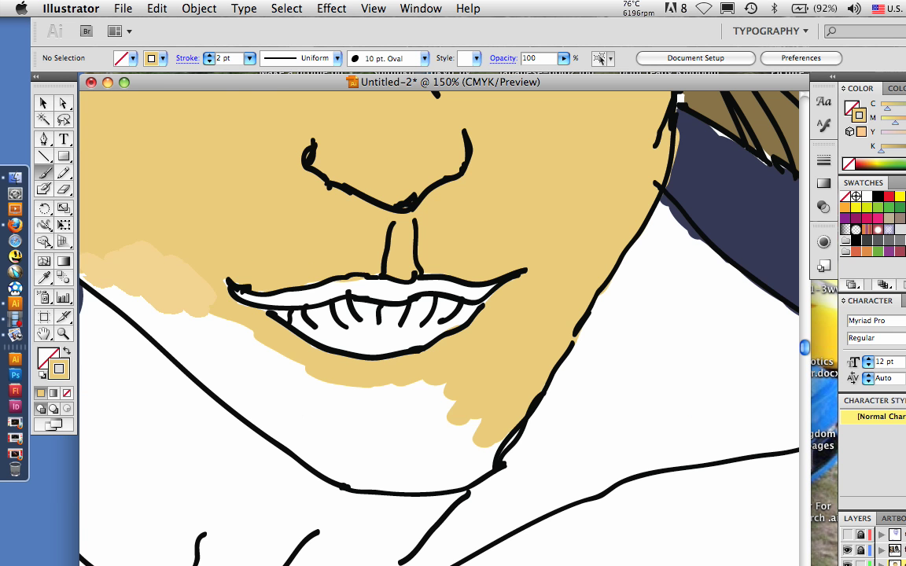
Paint a tan band along the inside of the jawline, from the cheek opposite the ponytail down to the bottom of the chin
left_click_drag(189, 344, 153, 313)
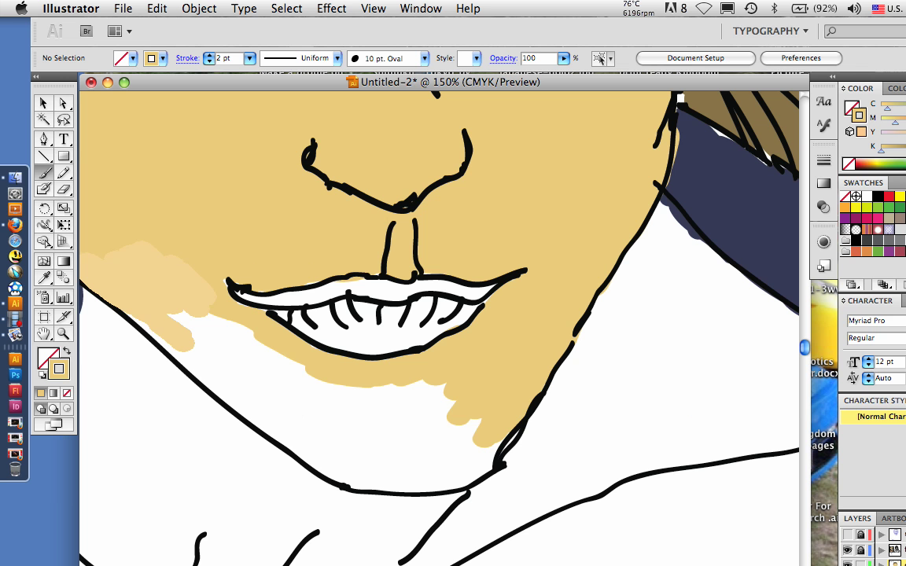
left_click_drag(265, 407, 172, 316)
left_click_drag(346, 474, 228, 405)
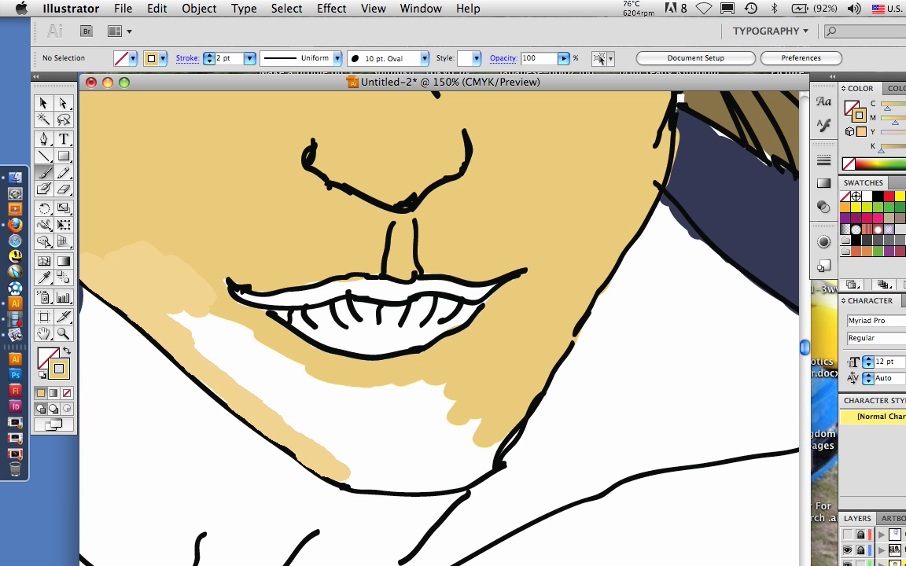
left_click_drag(442, 481, 331, 474)
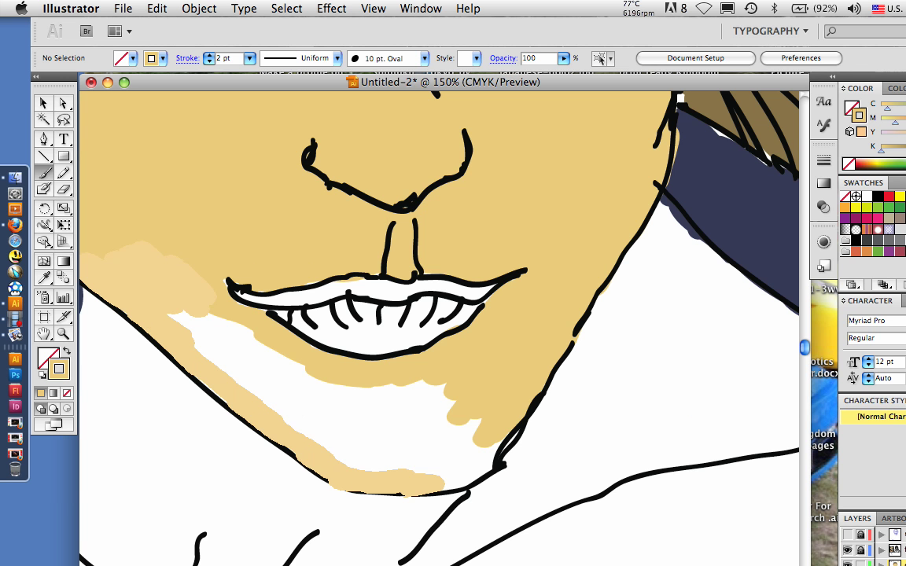
Fill the rest of the chin with tan, closing the white gap between the jawline band and the skin below the lower lip
left_click_drag(513, 408, 460, 470)
left_click_drag(500, 417, 391, 454)
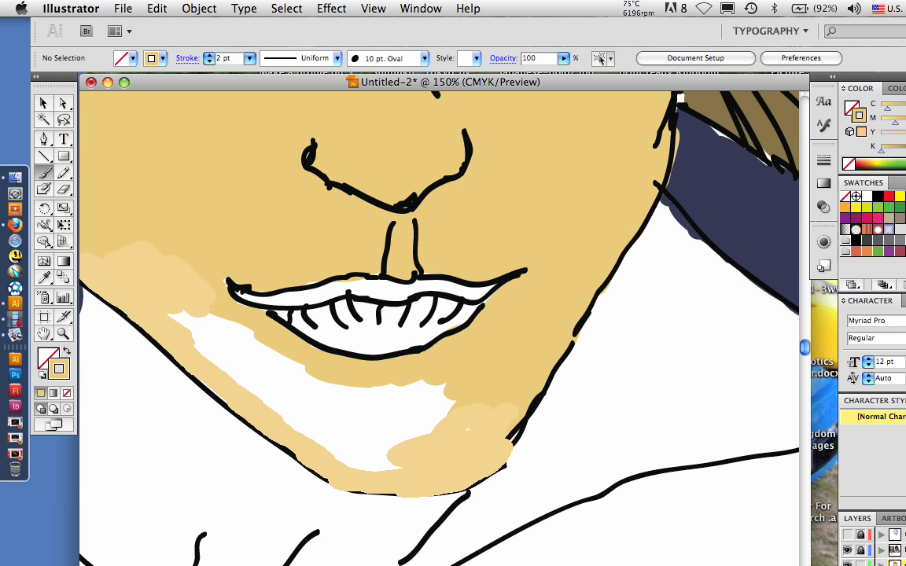
left_click_drag(287, 408, 413, 431)
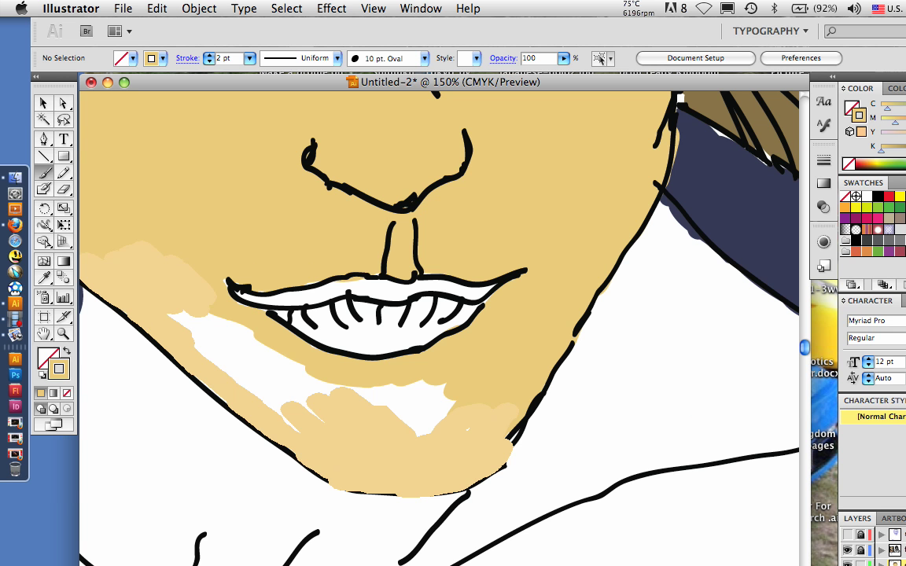
left_click_drag(362, 389, 472, 413)
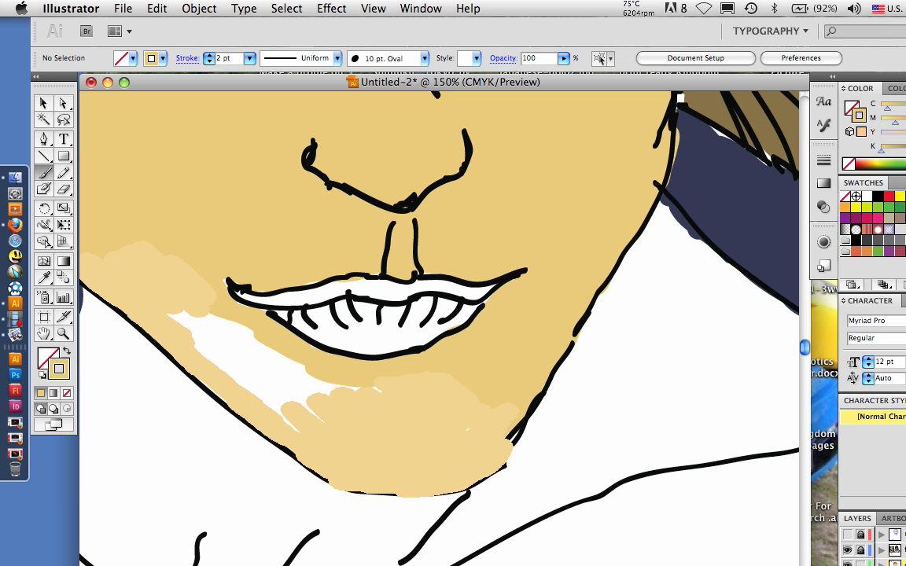
left_click_drag(214, 342, 365, 392)
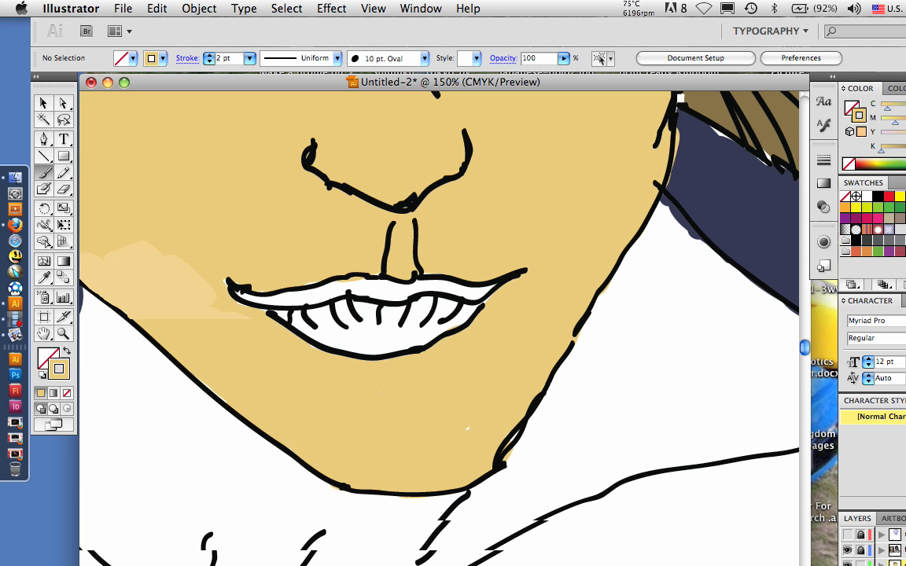
Paint the neck, shoulders and upper chest between the jacket sides tan with a 6 pt stroke, down to the top's upper edge
scroll(467, 428, "left", 10)
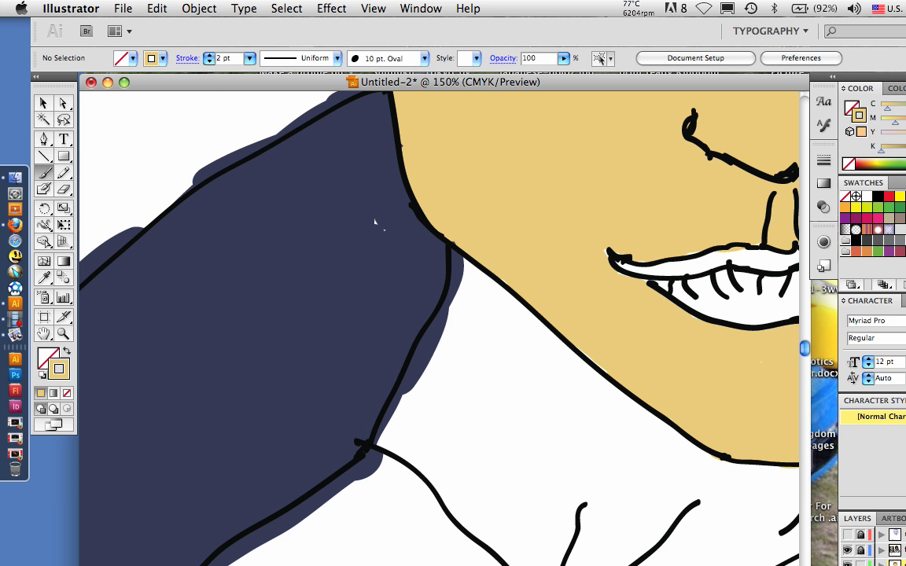
left_click(126, 564)
left_click(163, 556)
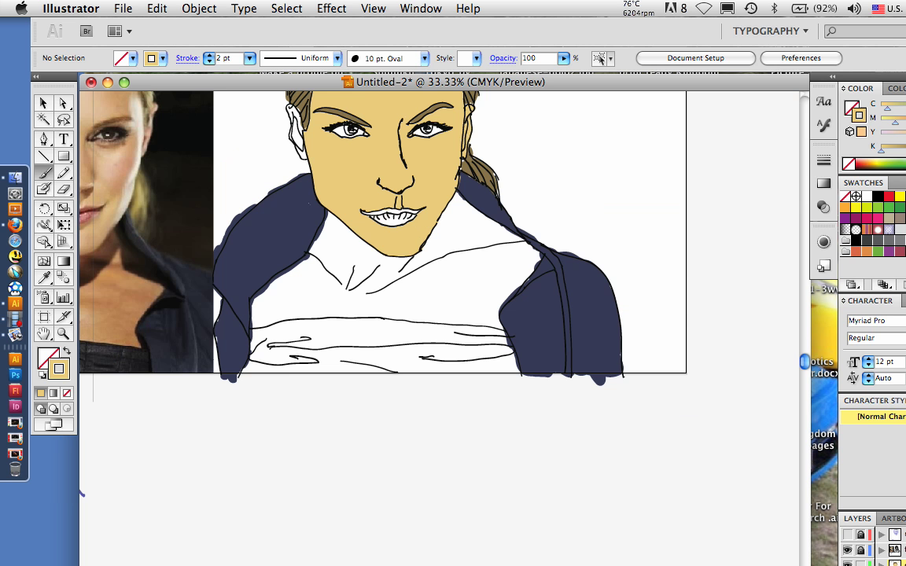
left_click(250, 59)
left_click(241, 177)
mouse_move(438, 275)
left_mouse_down()
mouse_move(465, 310)
mouse_move(525, 275)
mouse_move(452, 192)
mouse_move(379, 293)
mouse_move(334, 216)
mouse_move(252, 323)
mouse_move(352, 309)
mouse_move(475, 309)
mouse_move(501, 324)
left_mouse_up()
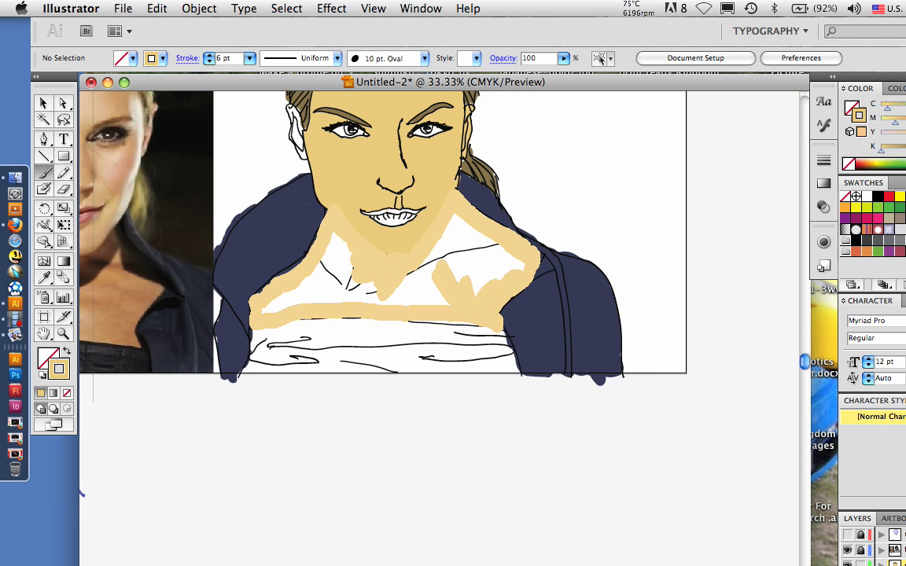
mouse_move(473, 290)
left_mouse_down()
mouse_move(481, 246)
mouse_move(521, 263)
left_mouse_up()
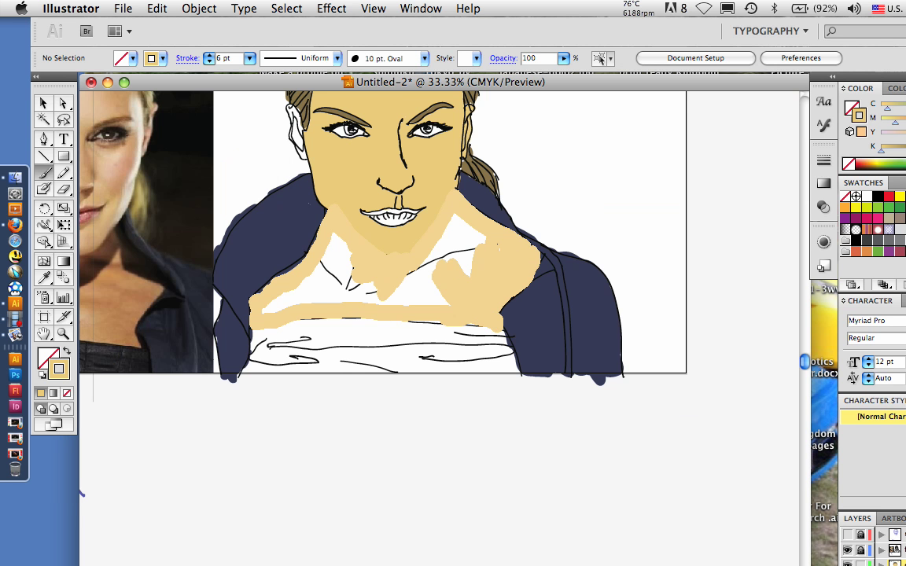
mouse_move(460, 224)
left_mouse_down()
mouse_move(417, 272)
mouse_move(331, 287)
left_mouse_up()
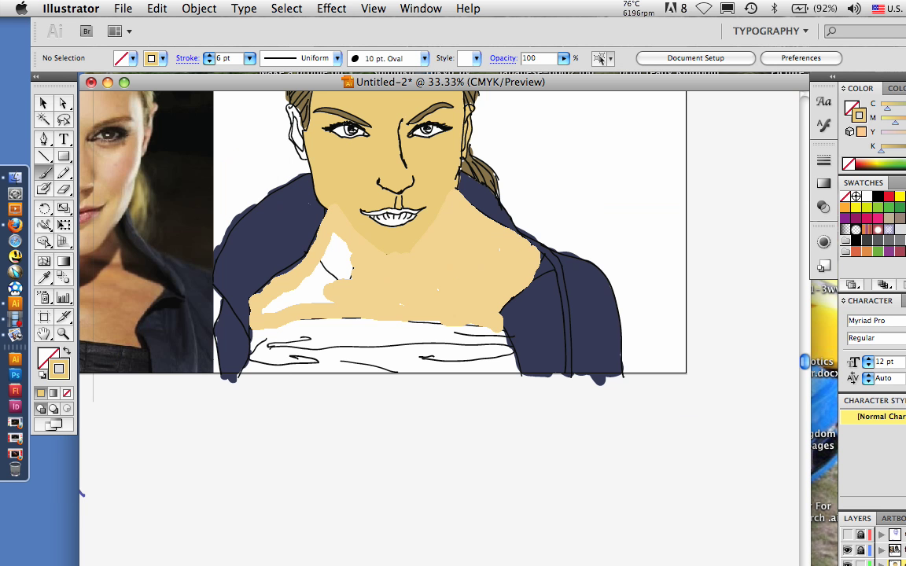
mouse_move(342, 240)
left_mouse_down()
mouse_move(322, 295)
mouse_move(266, 308)
left_mouse_up()
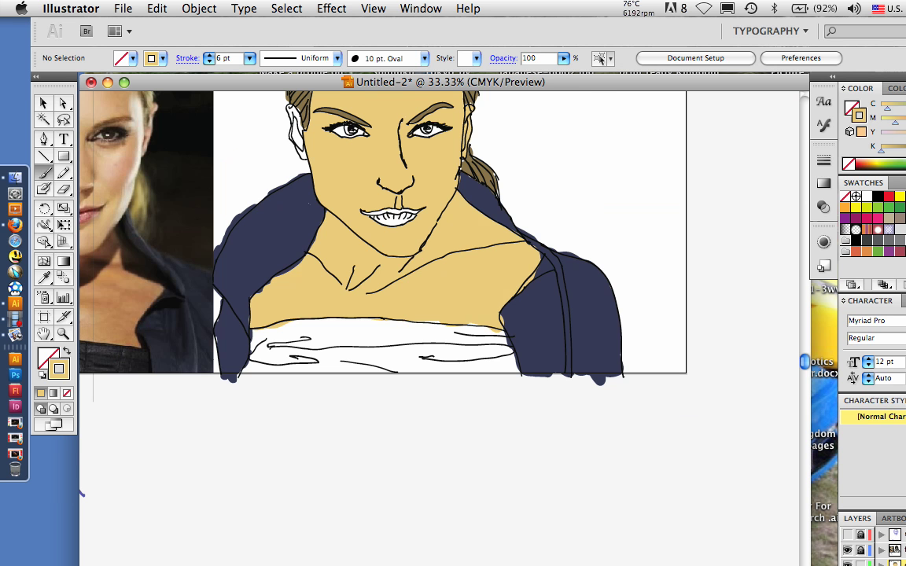
Paint the ear opposite the ponytail tan, using a 6 pt stroke for the lobe and 1 pt for the upper part
scroll(439, 292, "up", 4)
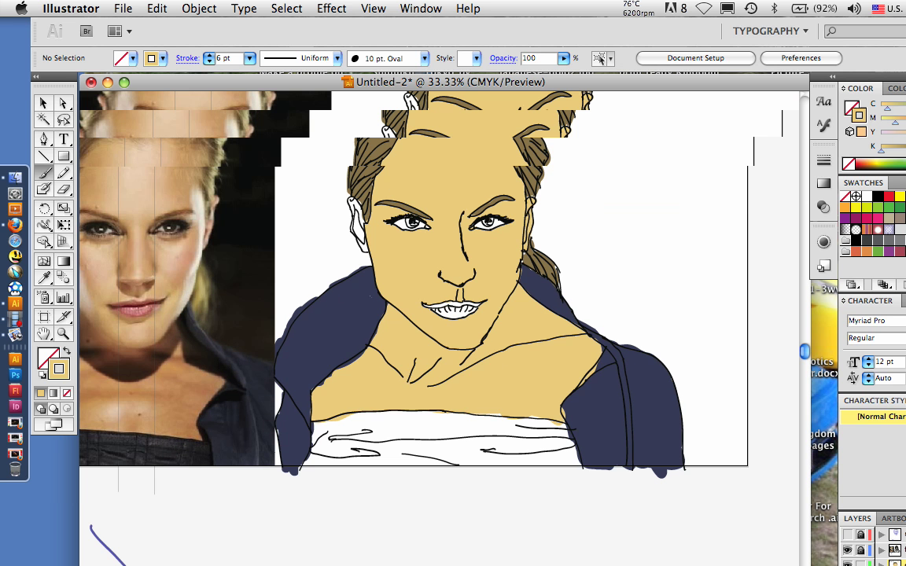
left_click_drag(366, 246, 361, 230)
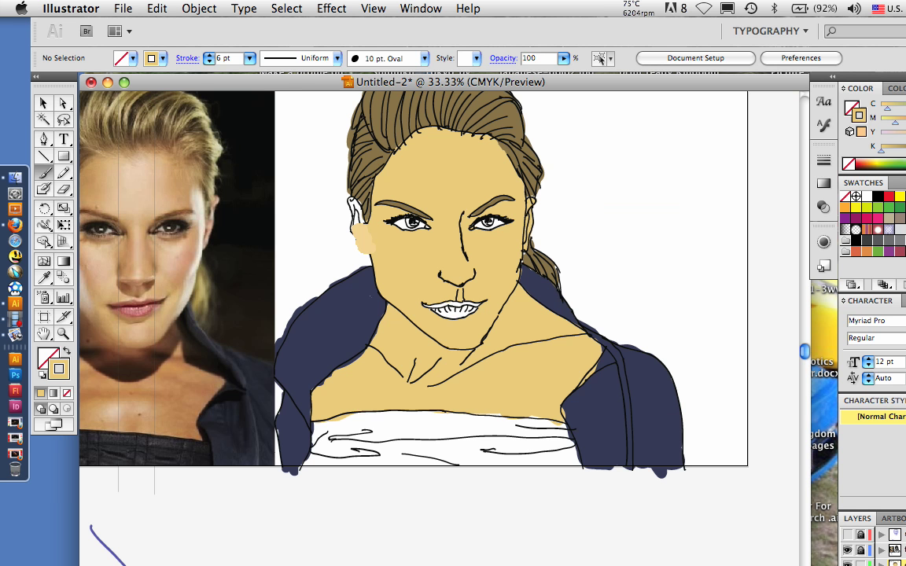
left_click(249, 57)
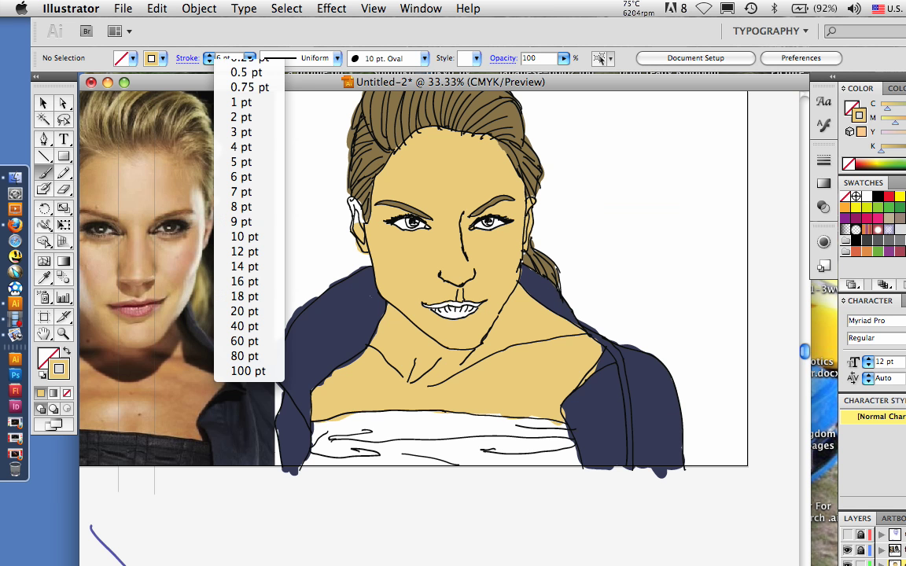
left_click(241, 103)
left_click_drag(355, 208, 359, 222)
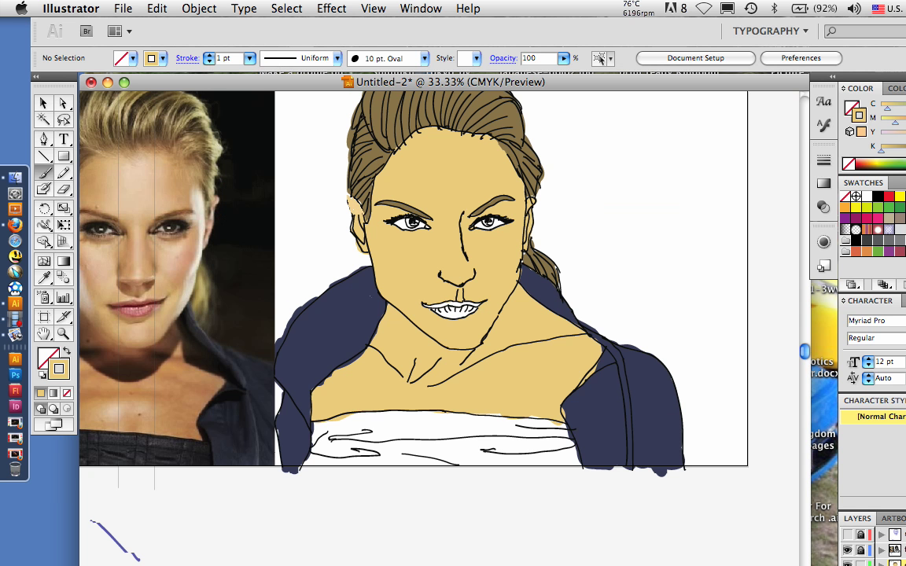
Sample the pink lip colour from the reference photo with the Eyedropper and switch back to the Paintbrush
scroll(414, 275, "down", 4)
scroll(414, 275, "right", 1)
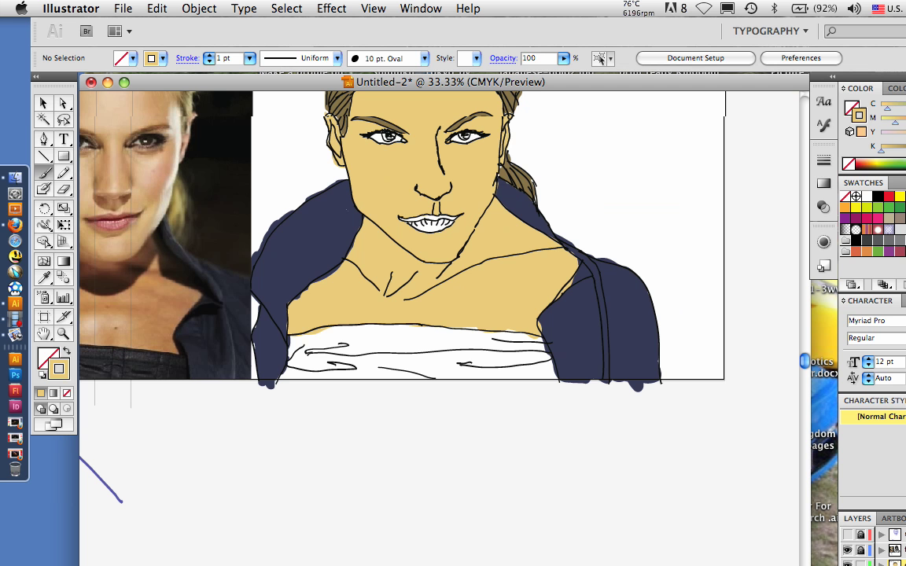
key("i")
left_click(117, 225)
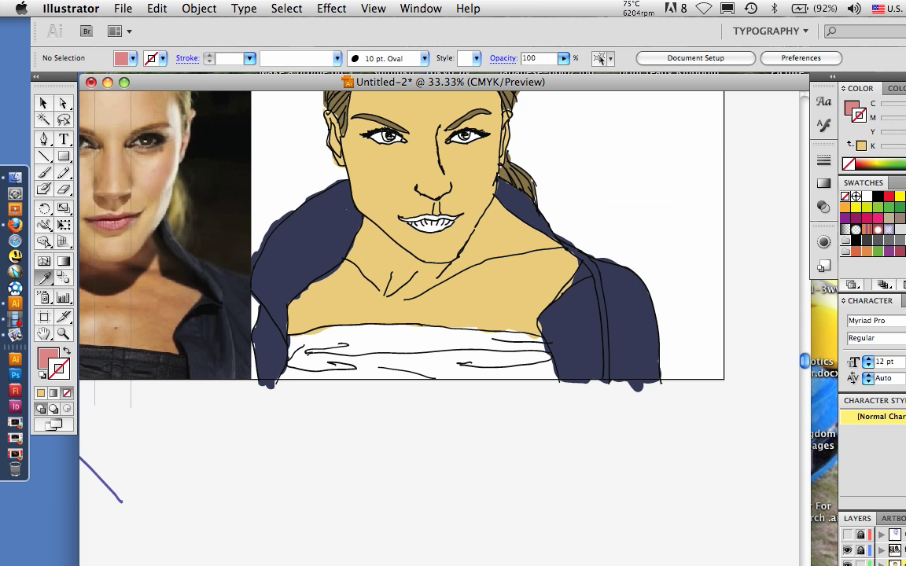
key("b")
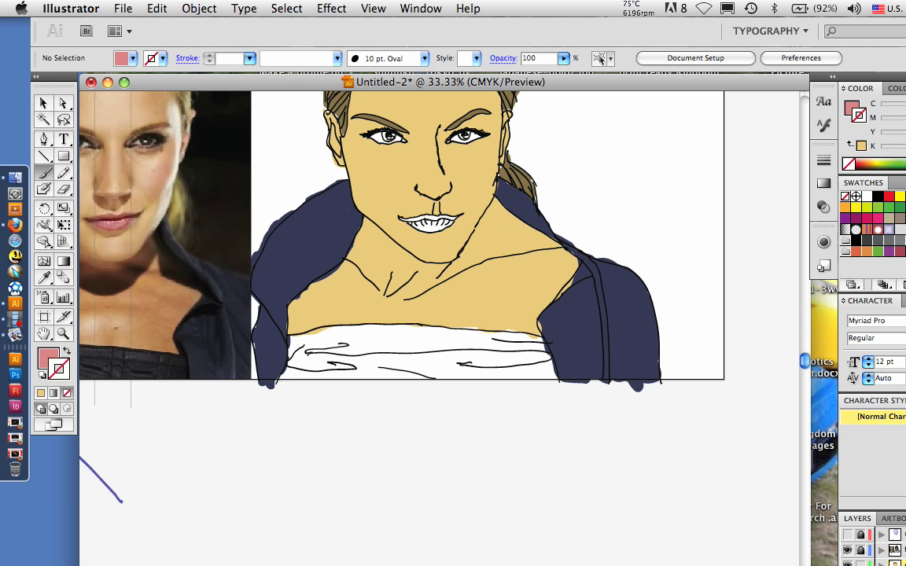
left_click(250, 59)
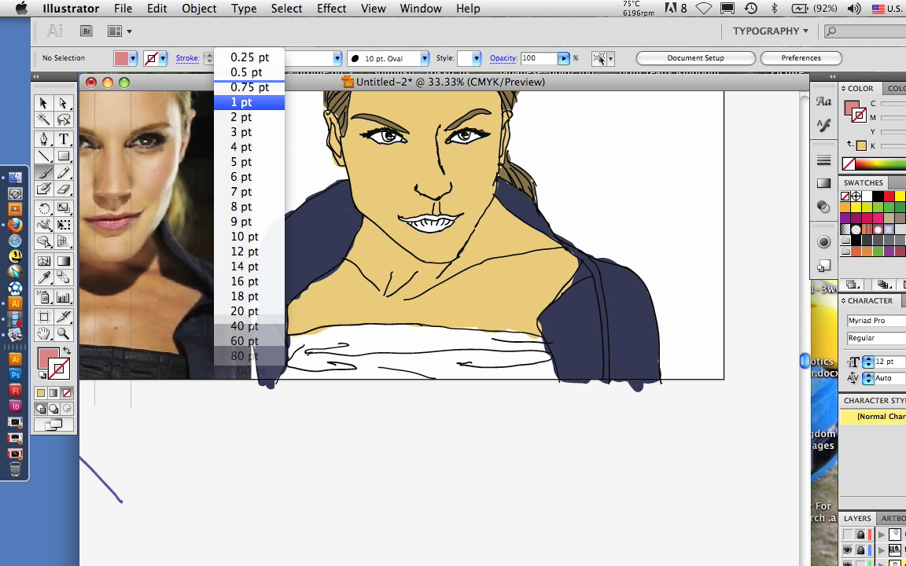
left_click(241, 117)
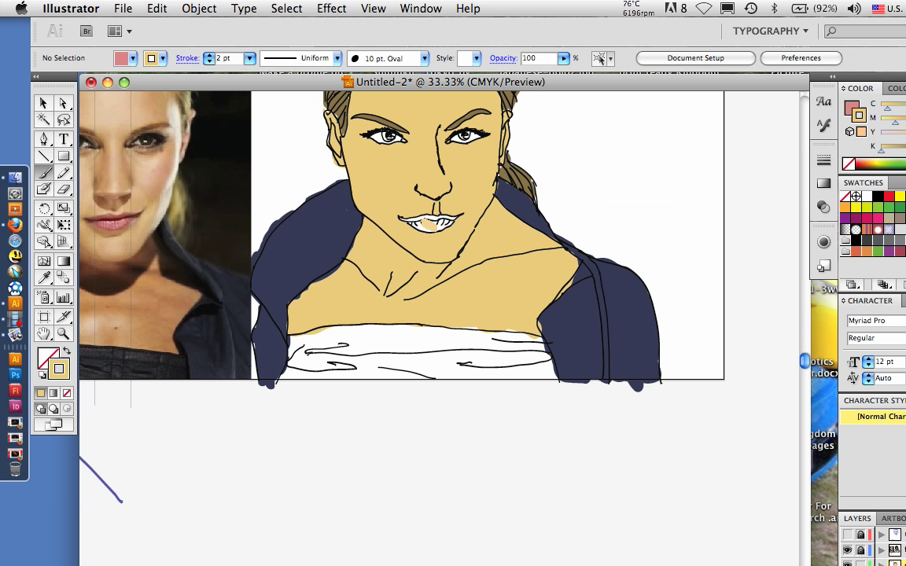
left_click(157, 9)
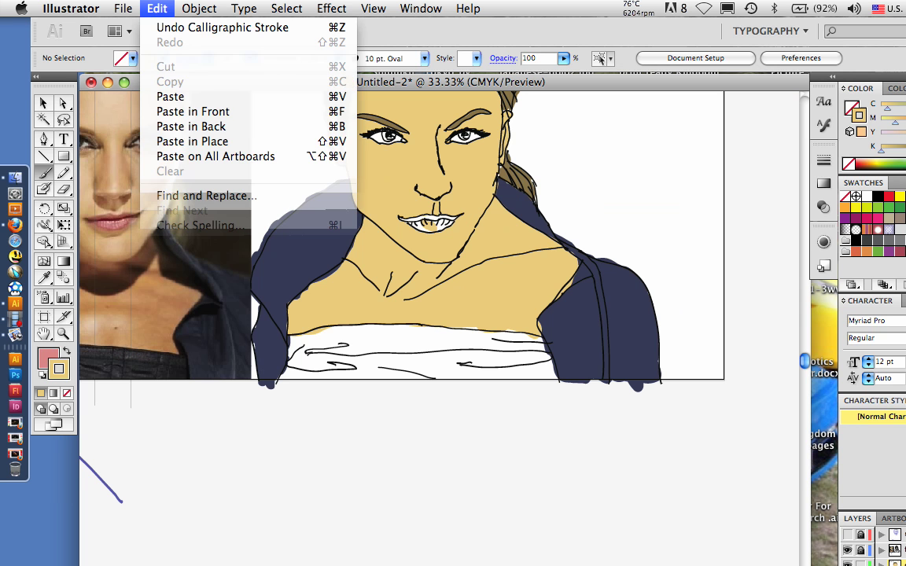
left_click(222, 27)
Make the sampled pink the stroke colour with no fill and paint both lips with a 1 pt stroke
key("slash")
key("shift+x")
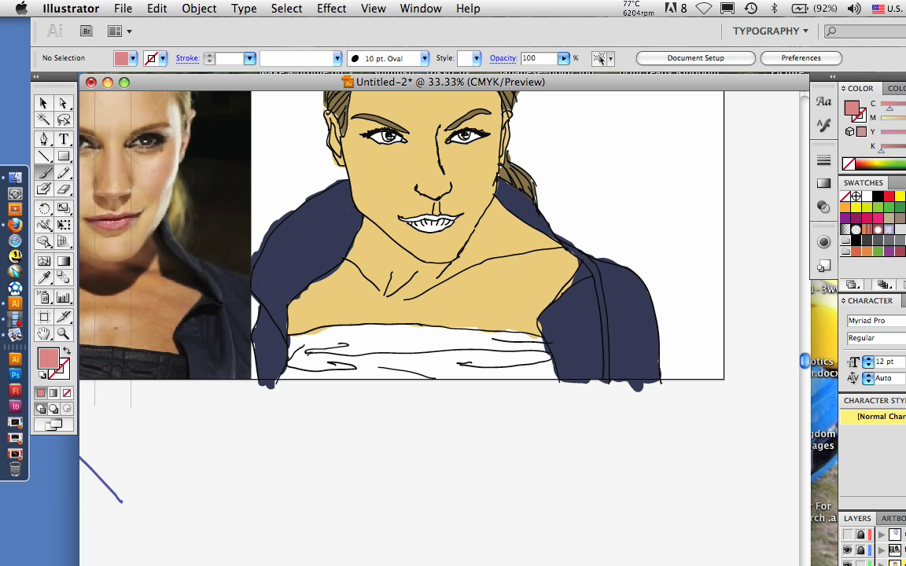
mouse_move(422, 221)
left_mouse_down()
mouse_move(434, 225)
mouse_move(408, 225)
mouse_move(453, 216)
mouse_move(406, 219)
left_mouse_up()
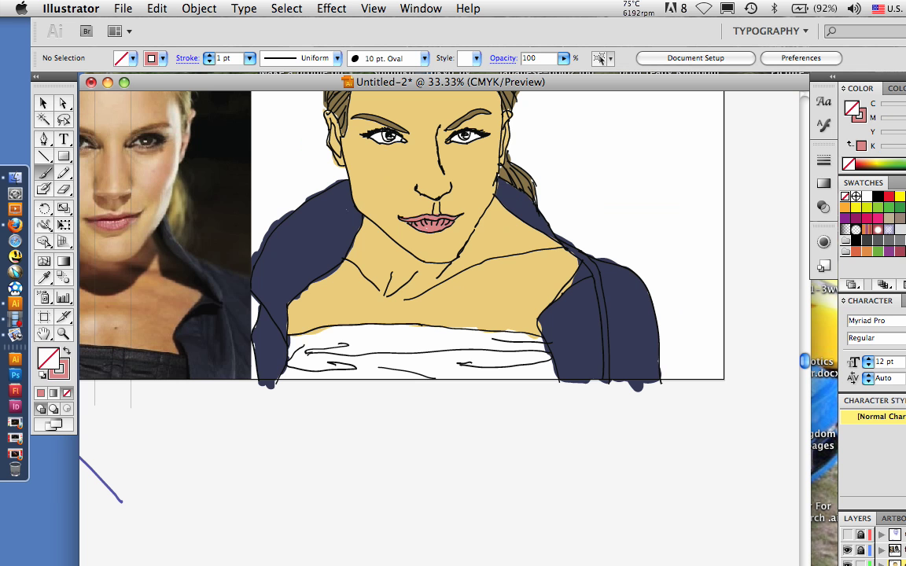
Change the stroke colour to dark green 2F7F46 and swap it with the empty fill
key("x")
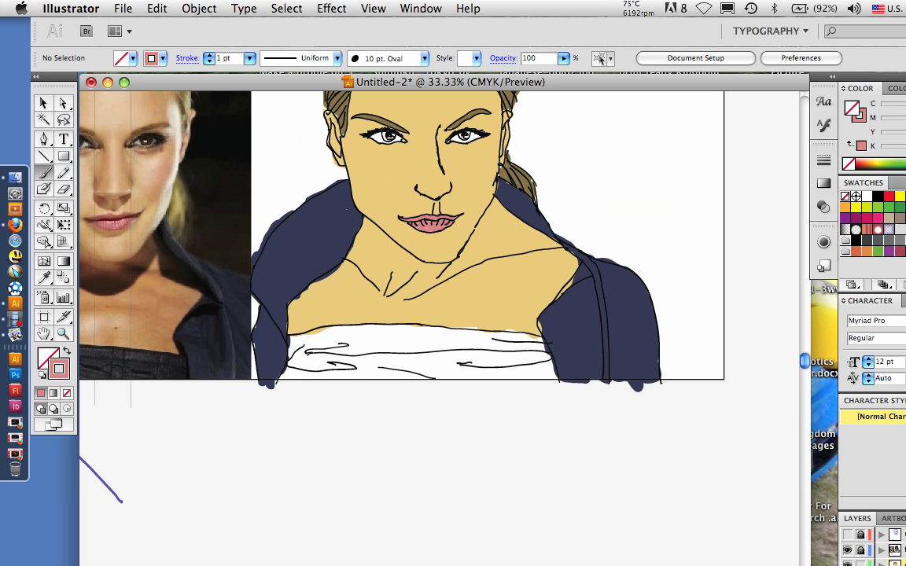
double_click(60, 370)
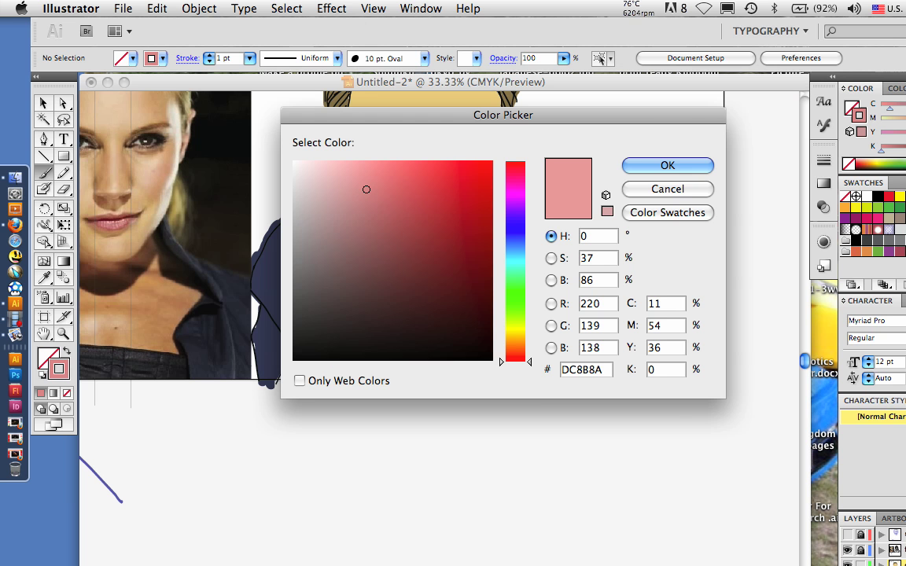
left_click_drag(515, 361, 516, 298)
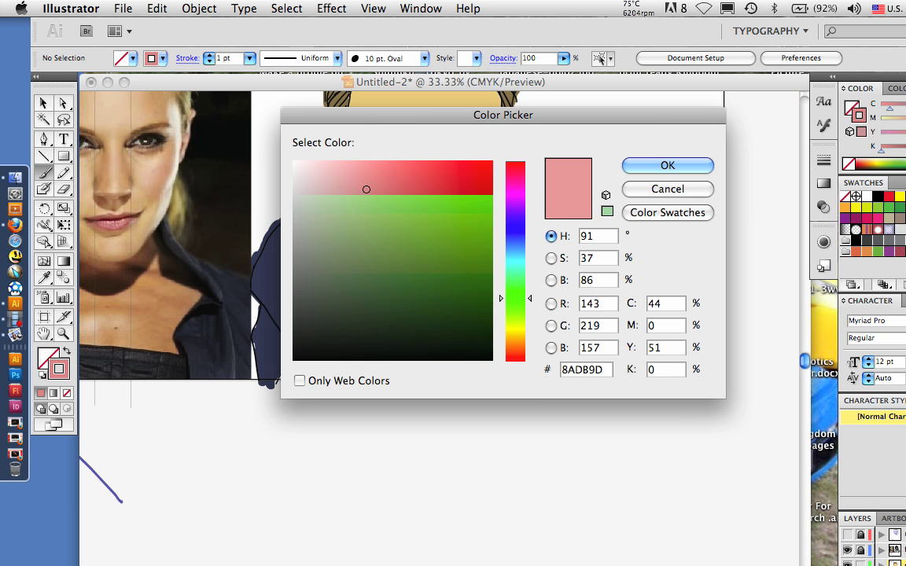
mouse_move(366, 189)
left_mouse_down()
mouse_move(424, 265)
mouse_move(418, 261)
left_mouse_up()
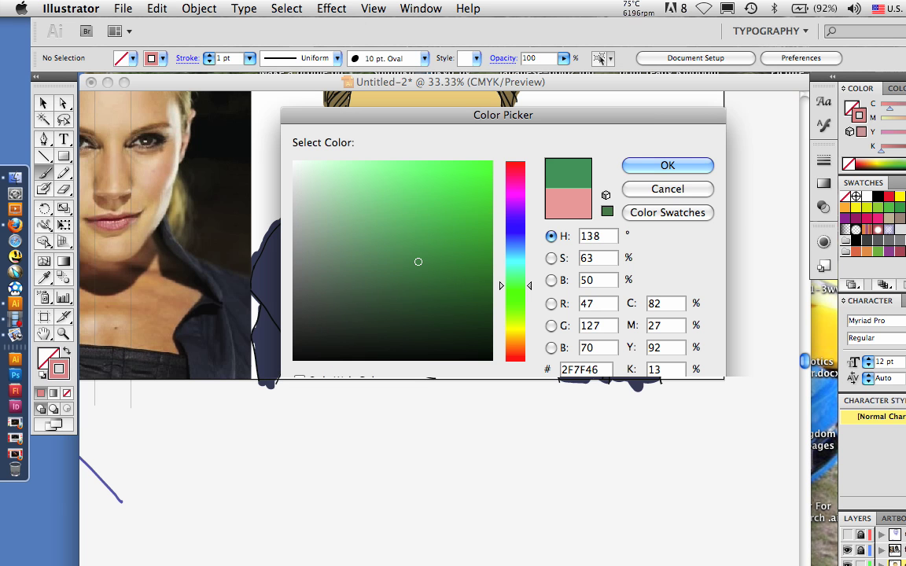
left_click(667, 165)
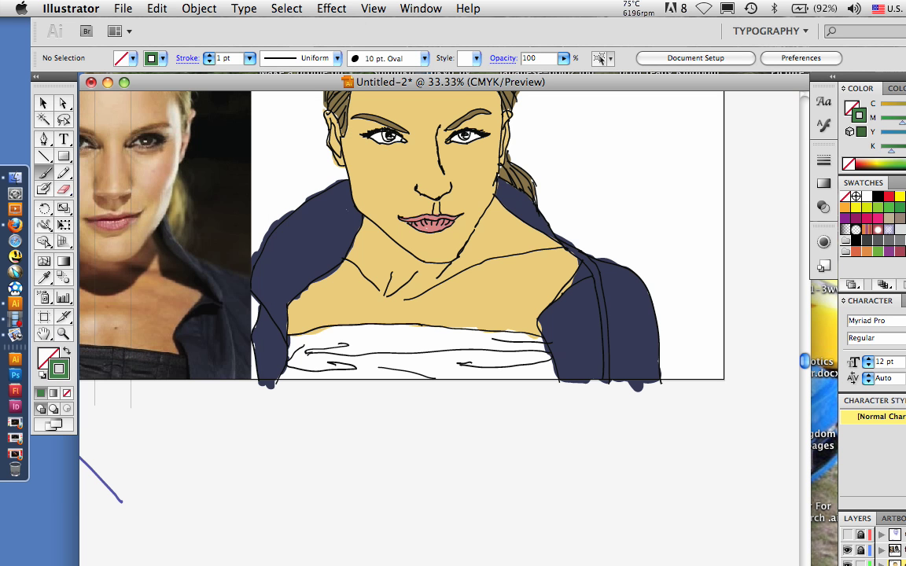
key("shift+x")
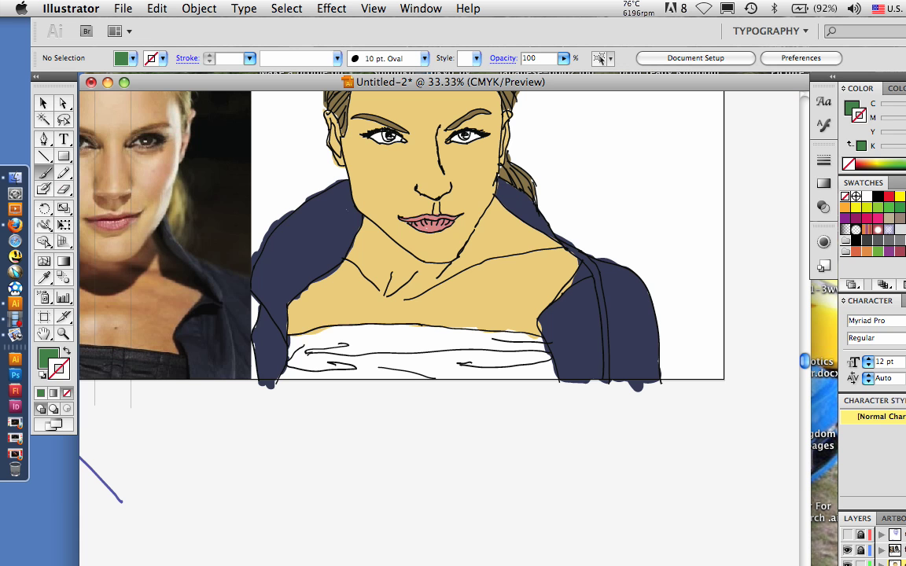
Make dark green the stroke colour with no fill and paint both irises with a 1 pt stroke
left_click(133, 565)
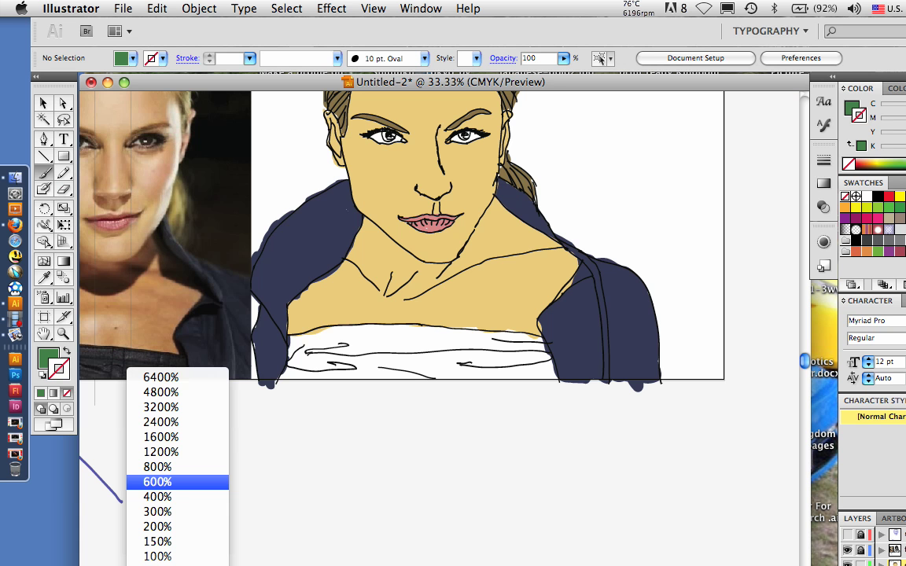
left_click(158, 481)
left_click(132, 565)
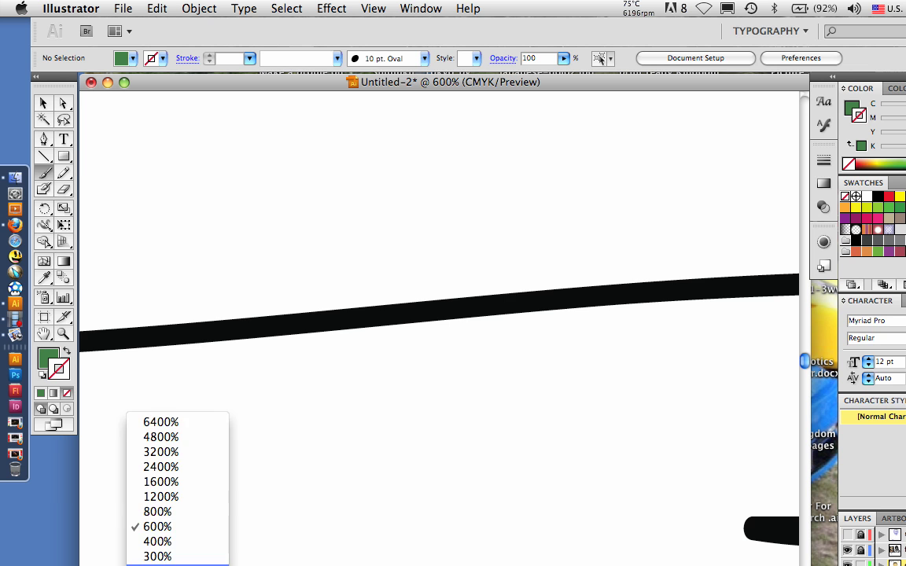
left_click(160, 565)
left_click(132, 565)
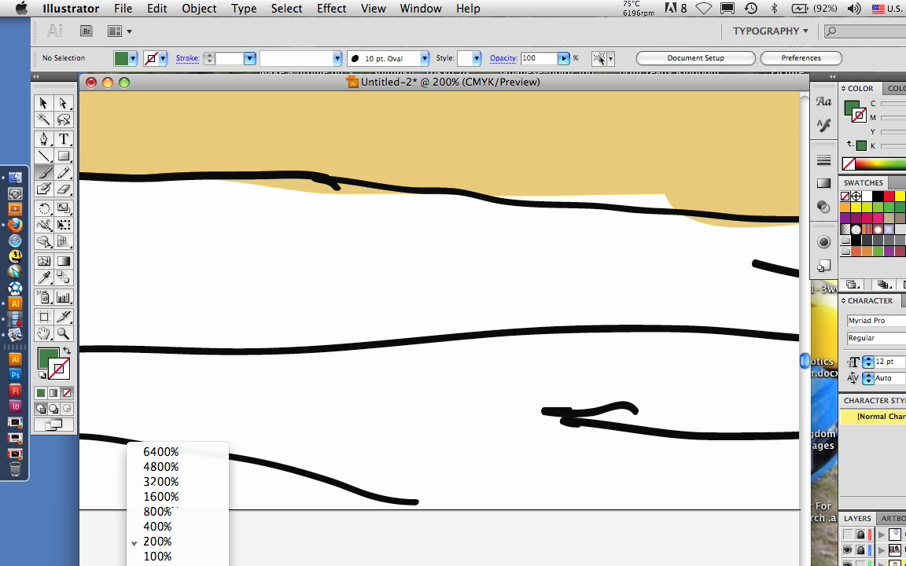
left_click(160, 565)
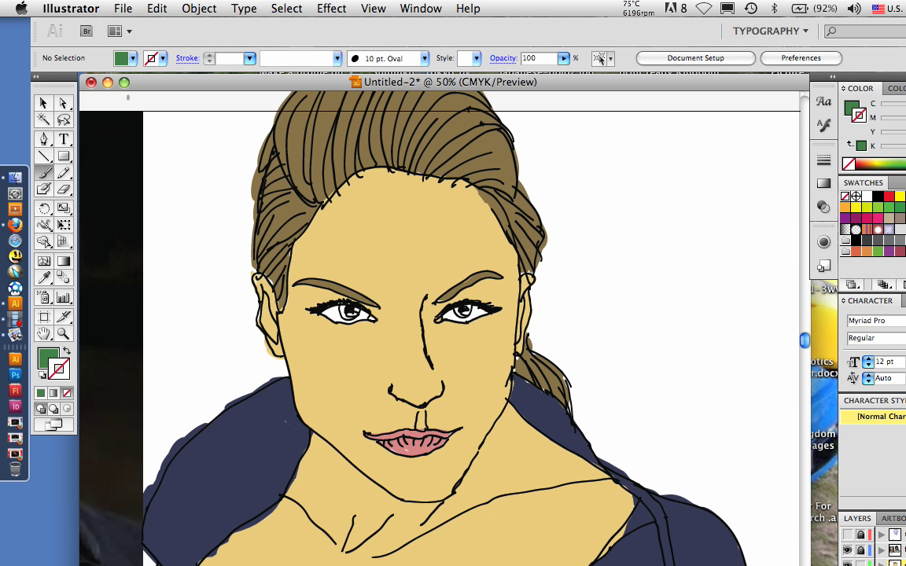
left_click_drag(341, 305, 342, 314)
key("shift+x")
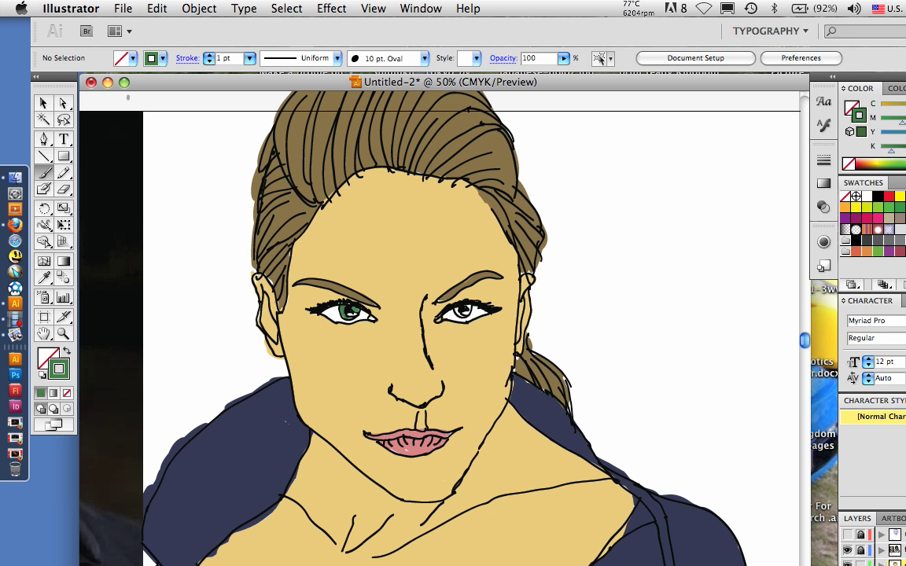
left_click_drag(460, 308, 461, 315)
Delete the stray navy, black, purple and tan test strokes above the artboard
left_click(124, 565)
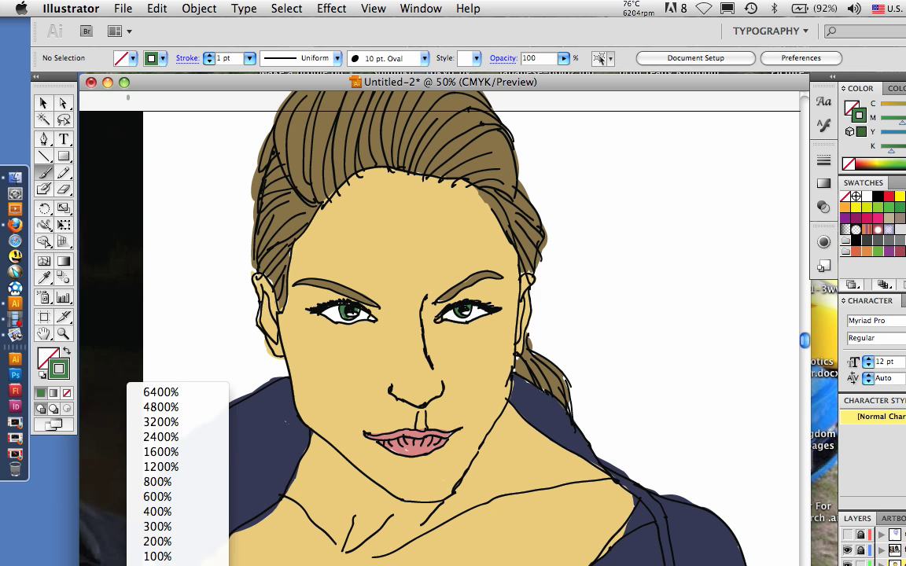
left_click(160, 565)
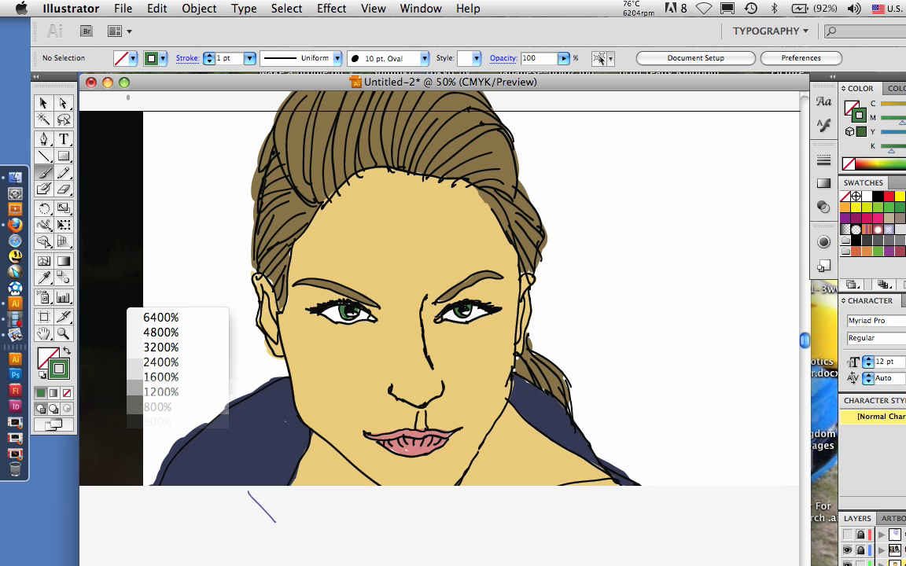
key("v")
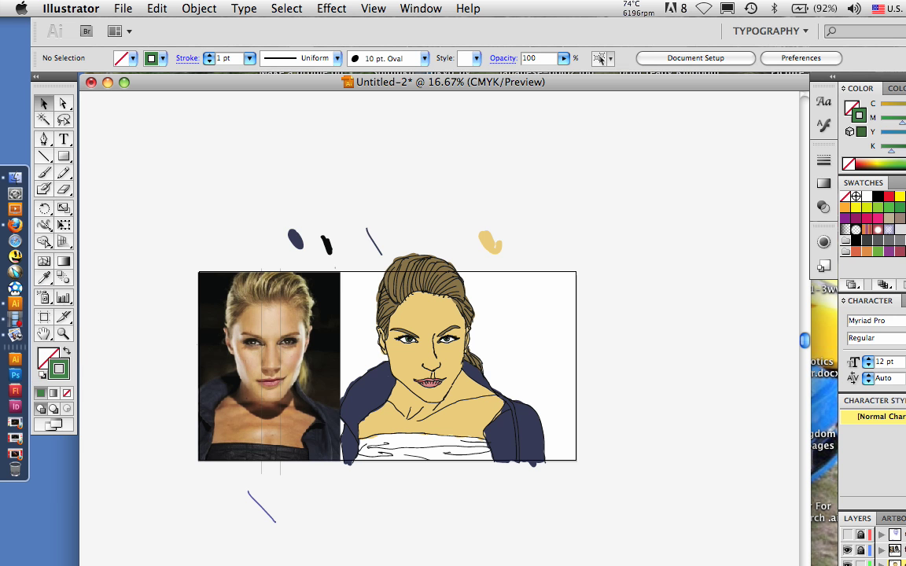
left_click_drag(261, 209, 387, 257)
key("Delete")
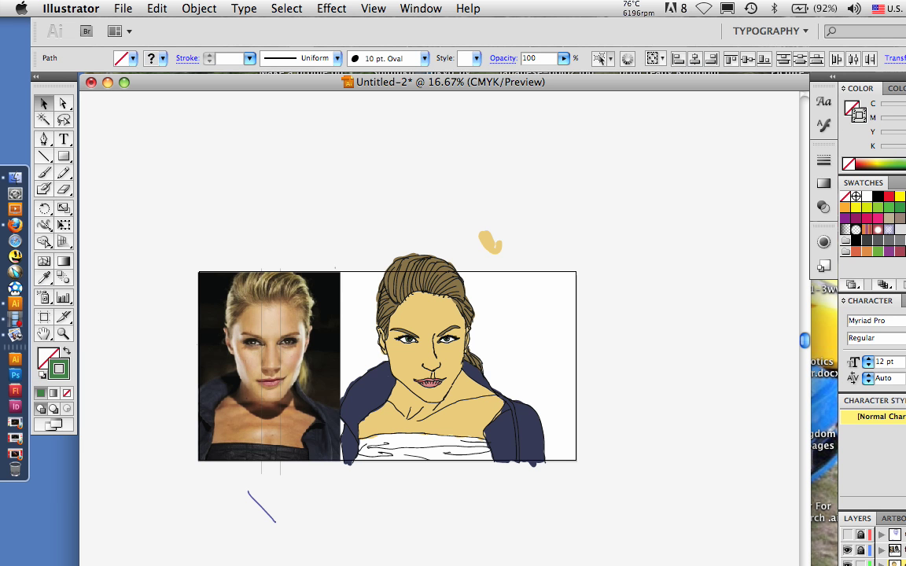
key("Delete")
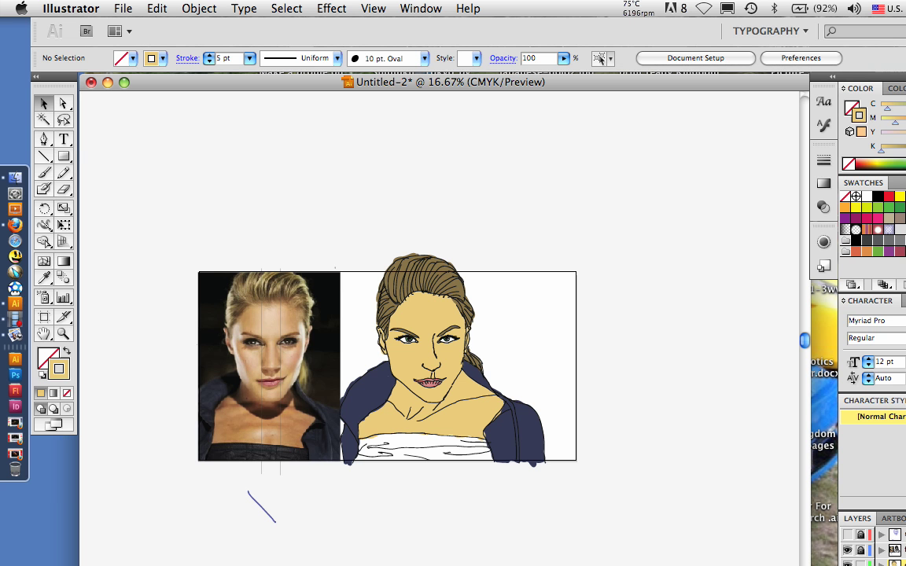
Unlock the layers and delete the stray purple line below the artboard and the thin construction lines over the reference photo
left_click_drag(861, 535, 860, 551)
key("Delete")
left_click_drag(241, 470, 250, 472)
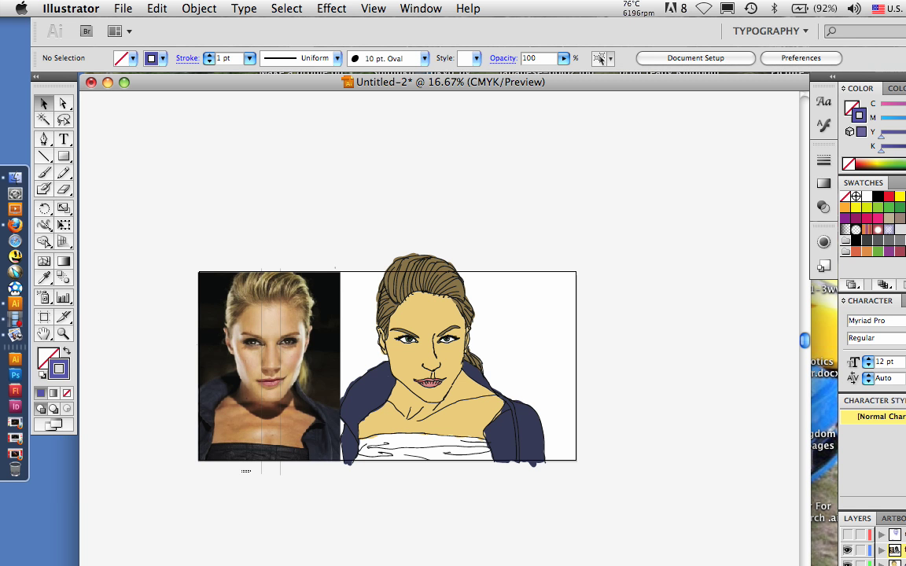
key("ctrl+z")
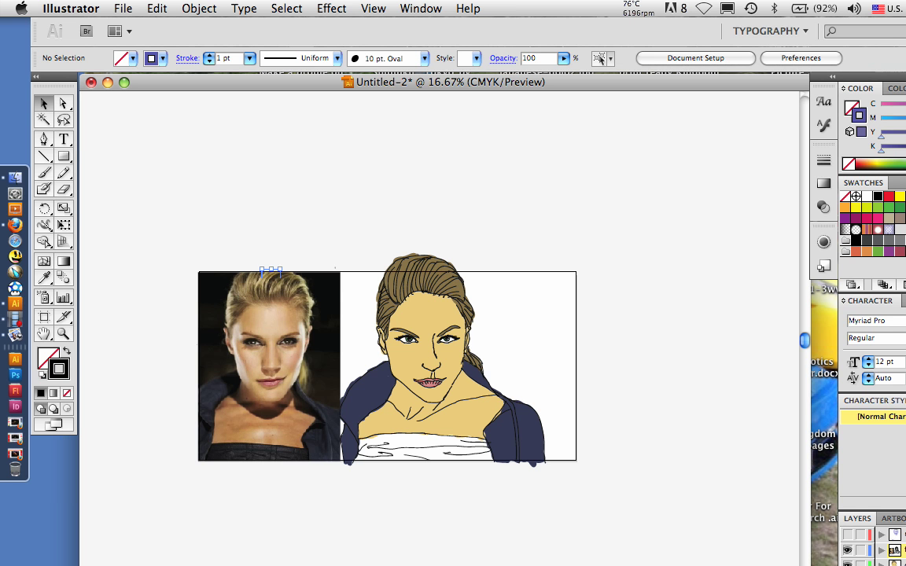
key("ctrl+z")
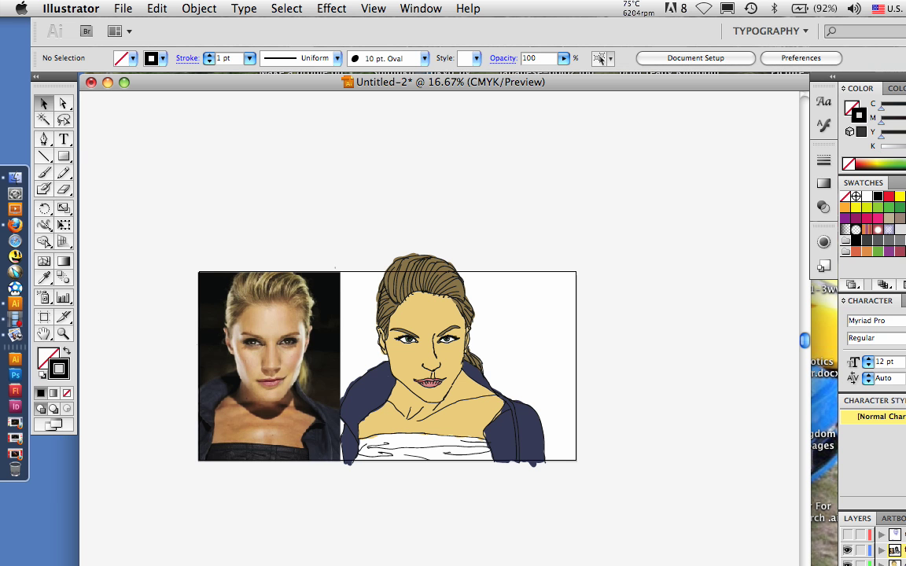
Draw an unfilled rectangle with a 1 pt black stroke exactly over the drawing's part of the artboard and copy it
key("m")
left_click_drag(340, 272, 576, 461)
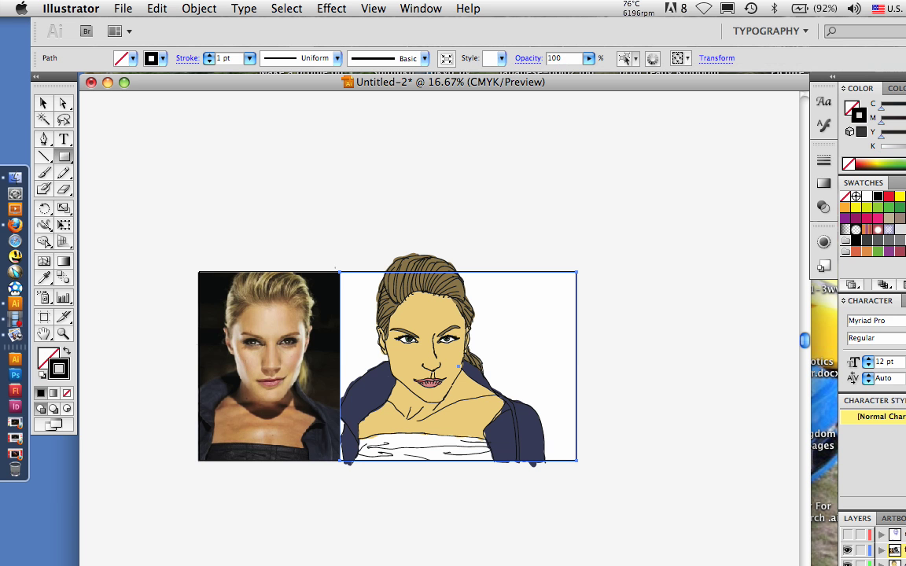
key("v")
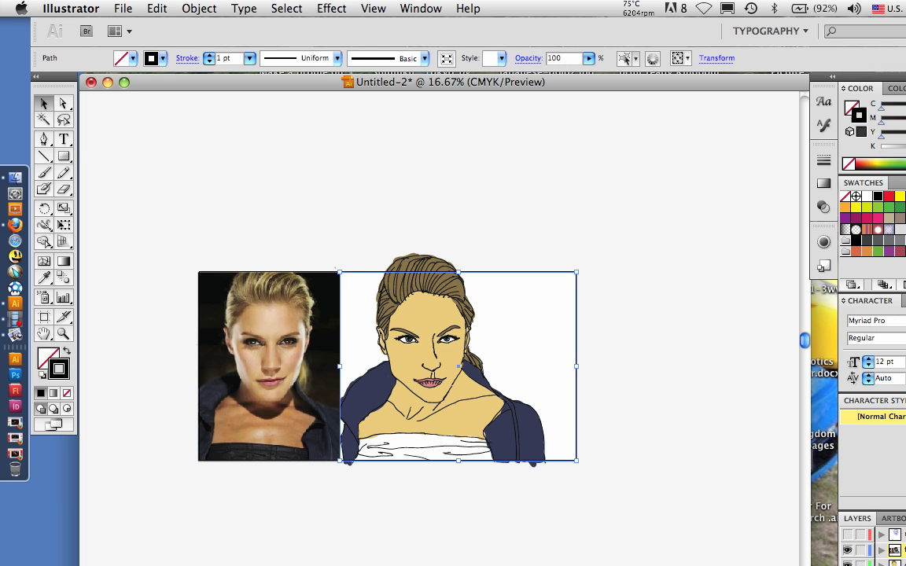
left_click(156, 8)
left_click(170, 81)
key("shift+super+a")
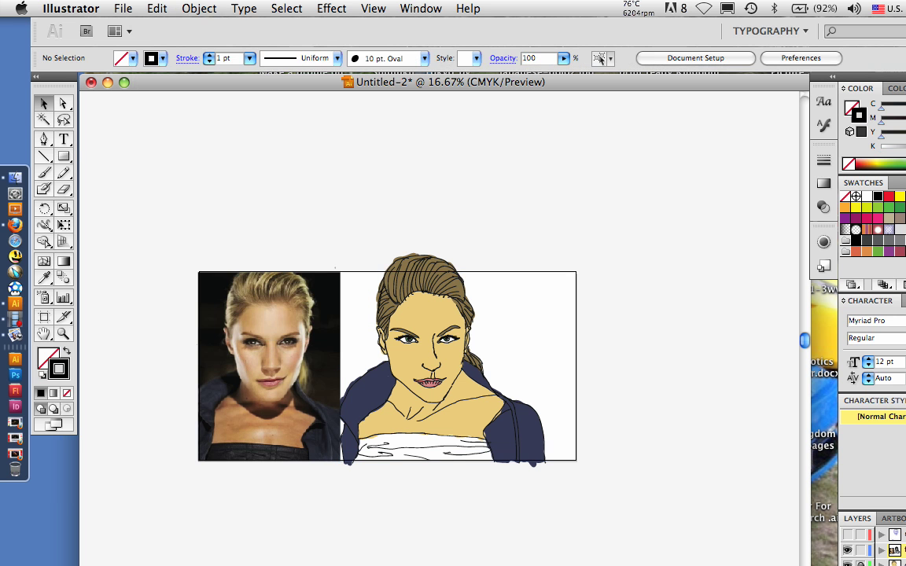
Lock the existing layers and create a new layer named background
left_click_drag(860, 534, 860, 550)
key("super+l")
key("super+s")
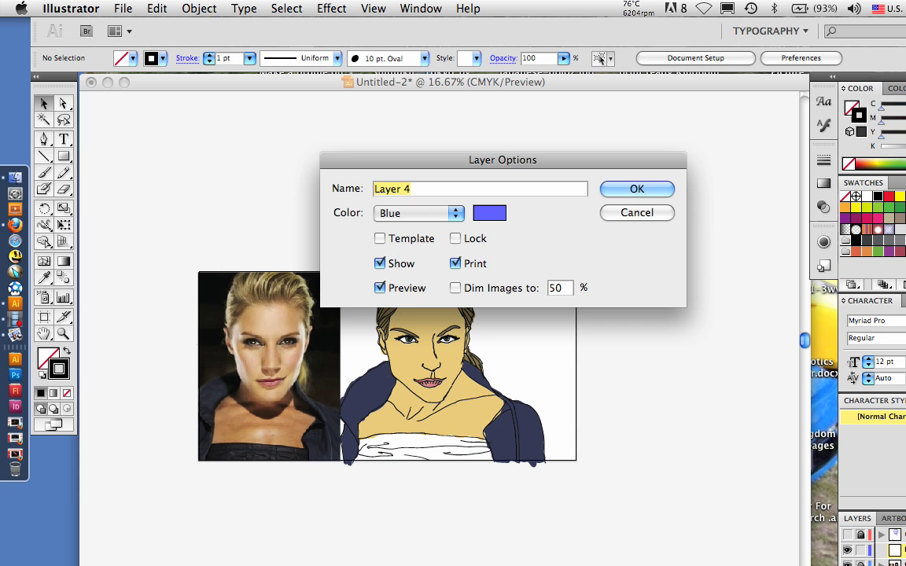
type("bacground")
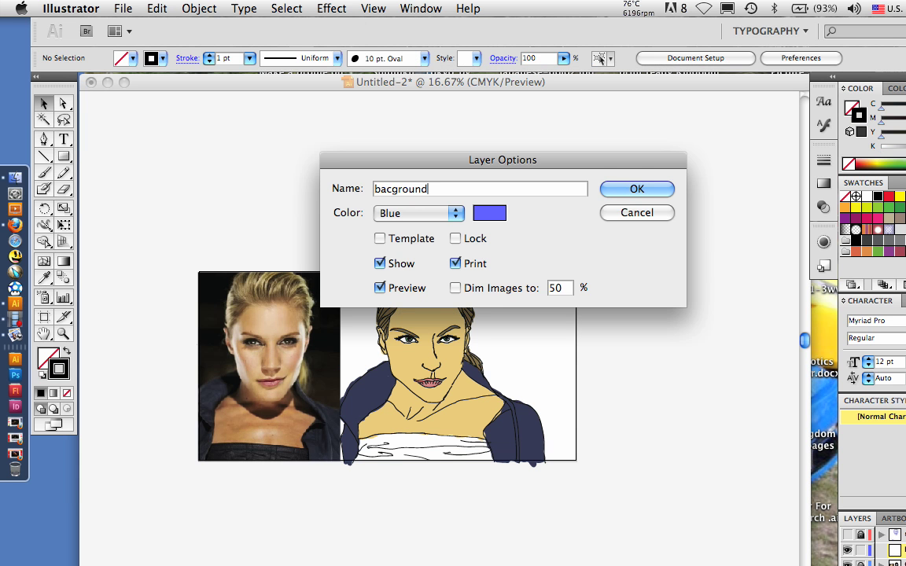
left_click(392, 188)
type("k")
key("Return")
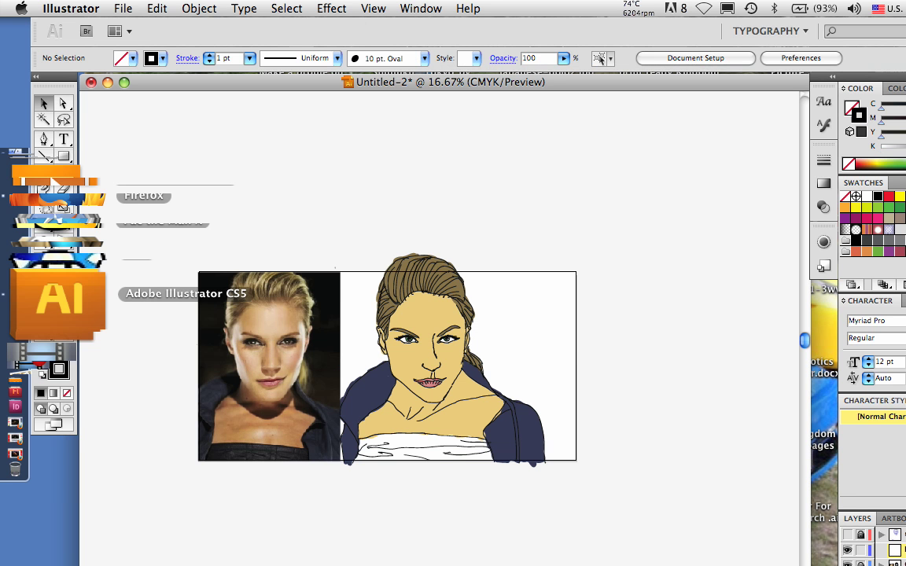
Paste the copied rectangle onto the background layer and align it with the drawing's part of the artboard
key("m")
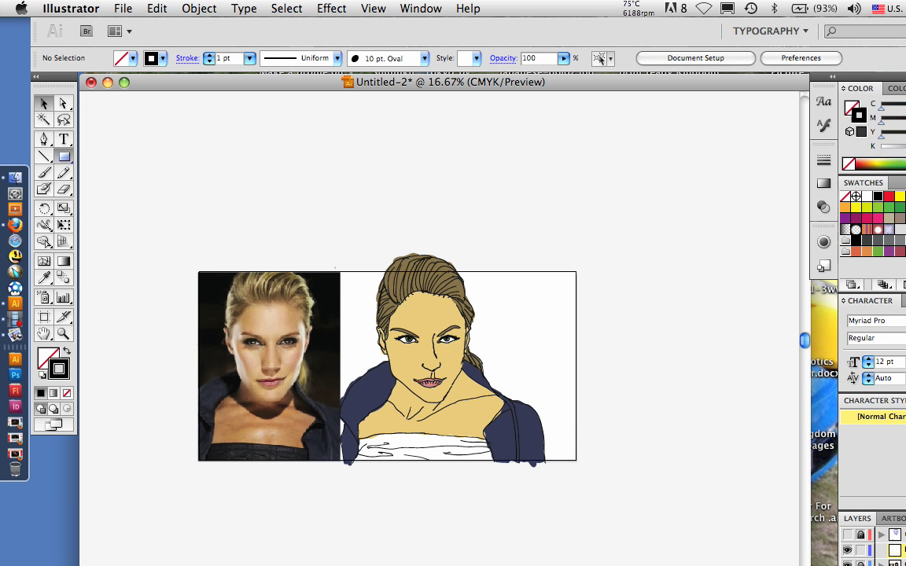
key("shift+x")
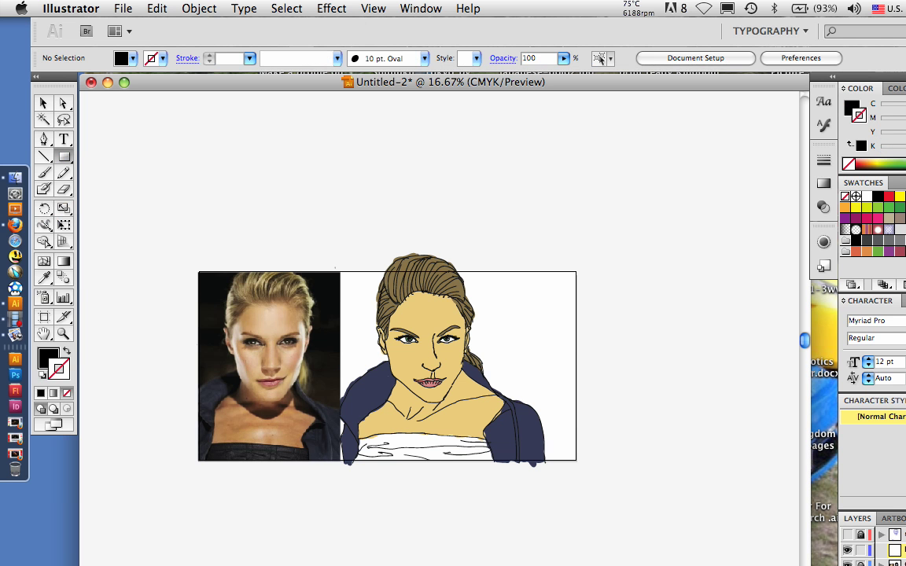
key("v")
left_click(157, 8)
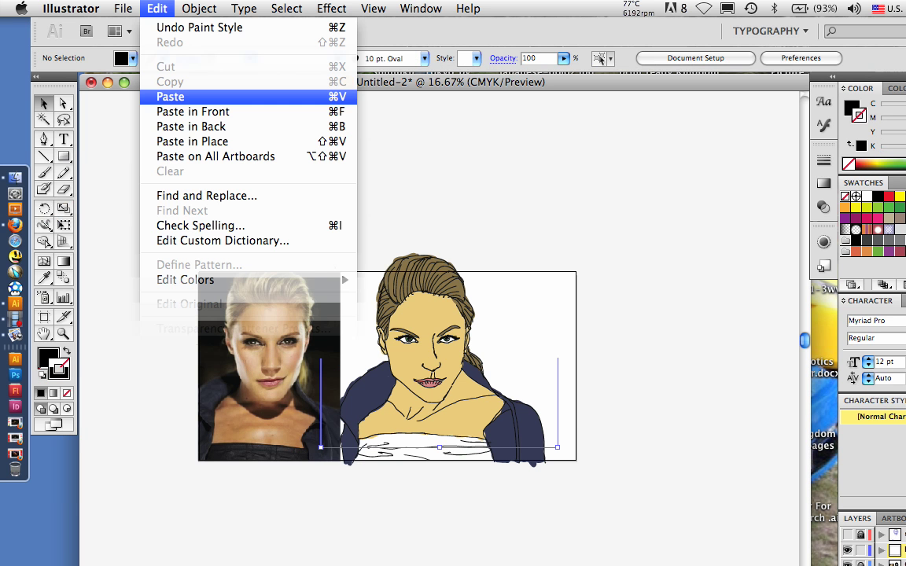
left_click(170, 96)
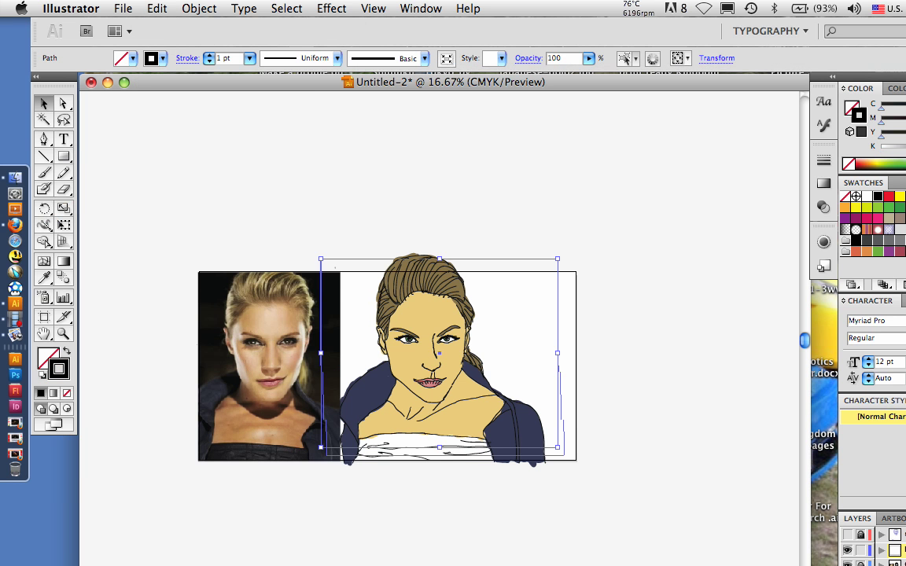
left_click_drag(446, 361, 459, 367)
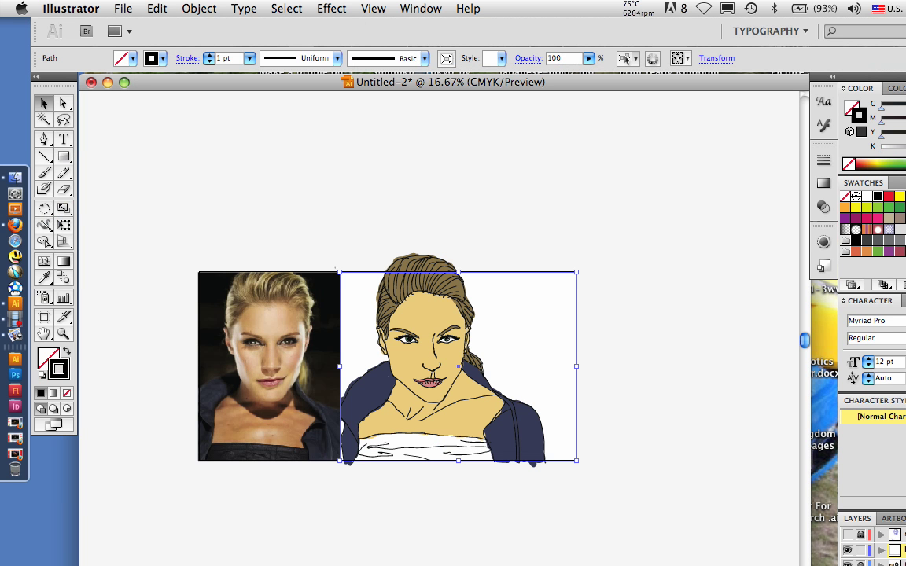
Move the background layer beneath the drawing layers and give its rectangle a black fill with no stroke
left_click_drag(901, 551, 901, 565)
key("shift+x")
key("shift+x")
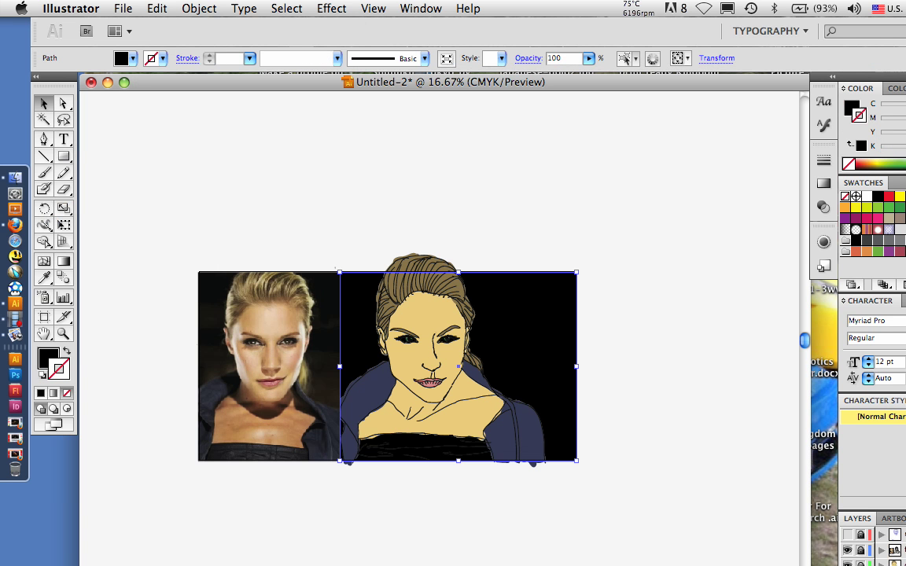
key("super+shift+a")
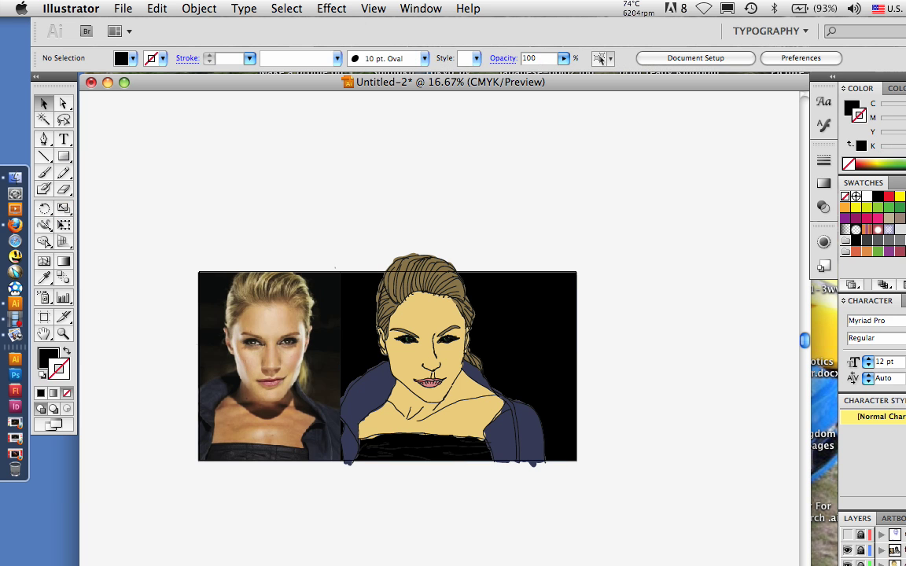
Try shifting the black rectangle slightly upward and narrowing it from its photo-side edge, and remove it from the artwork
left_click_drag(513, 322, 512, 319)
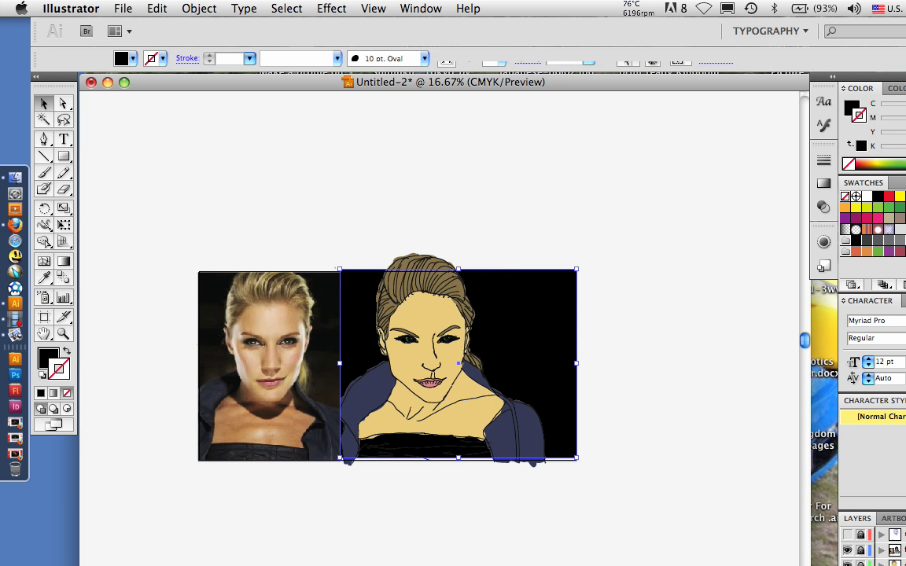
left_click_drag(339, 363, 480, 364)
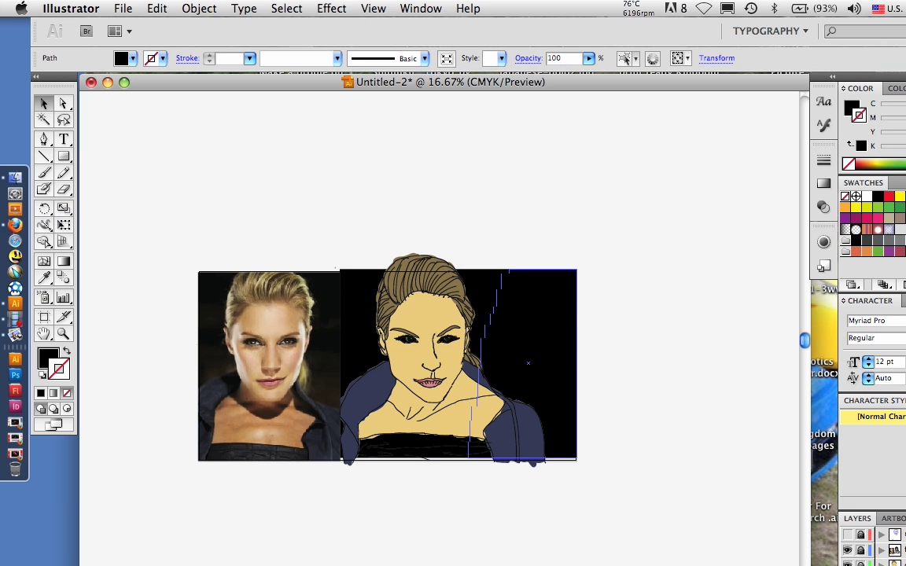
key("super+z")
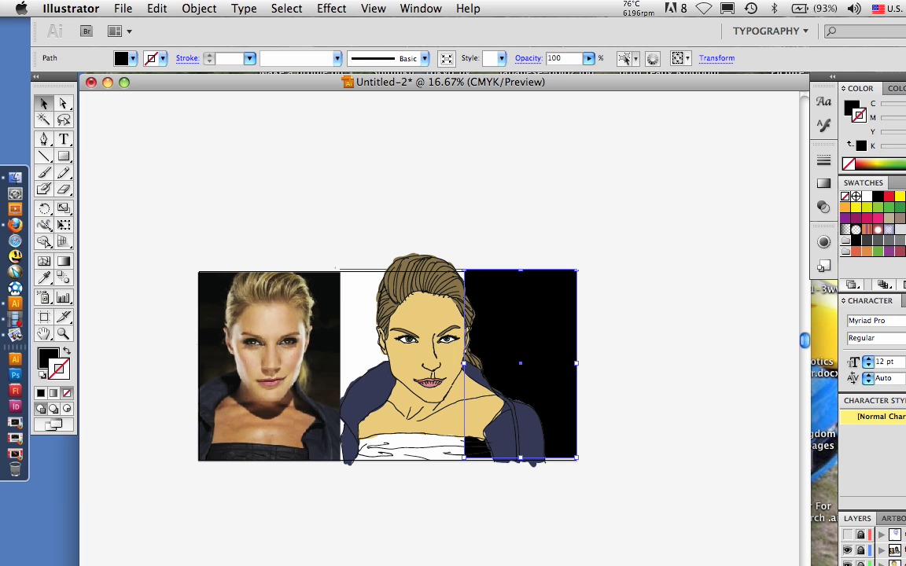
key("super+shift+a")
key("super+z")
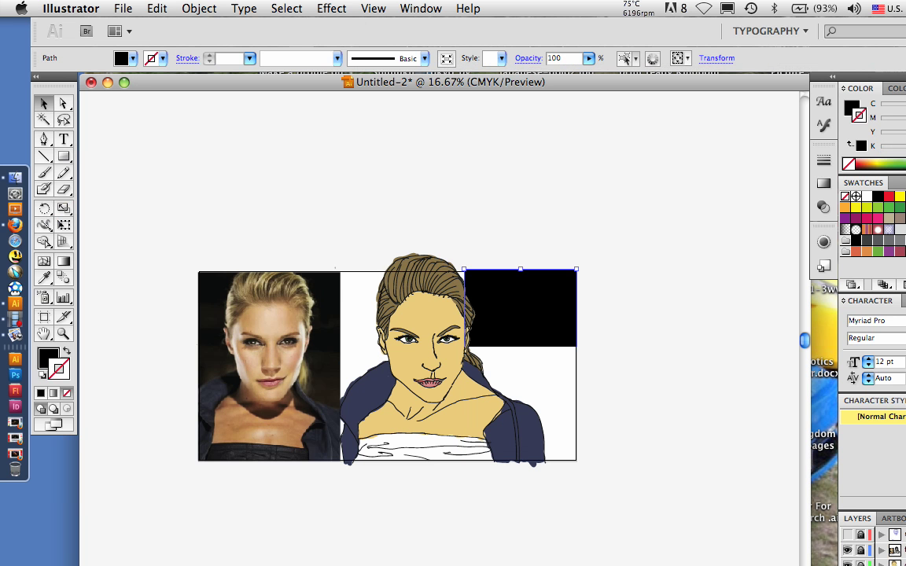
key("super+z")
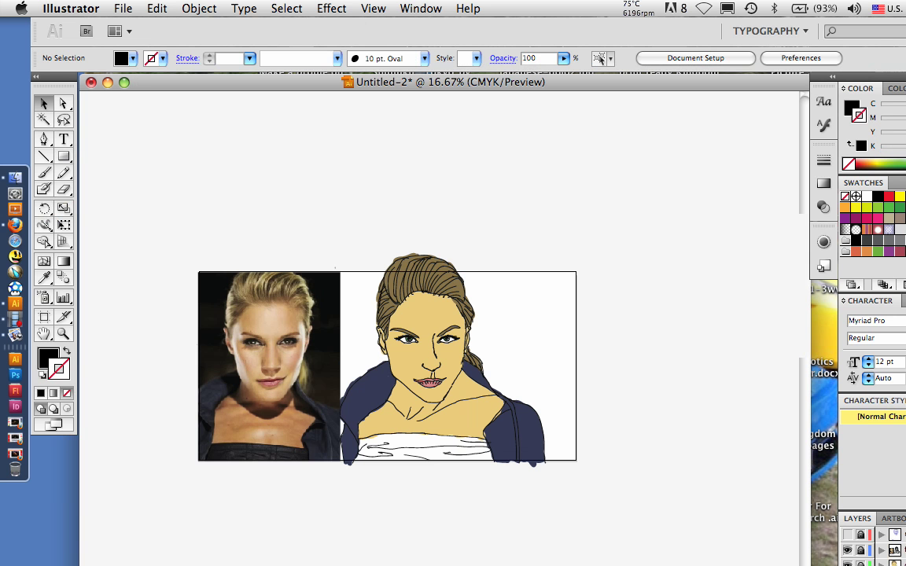
Sample the portrait's tan skin colour with the Eyedropper and switch back to the Paintbrush
left_click(161, 541)
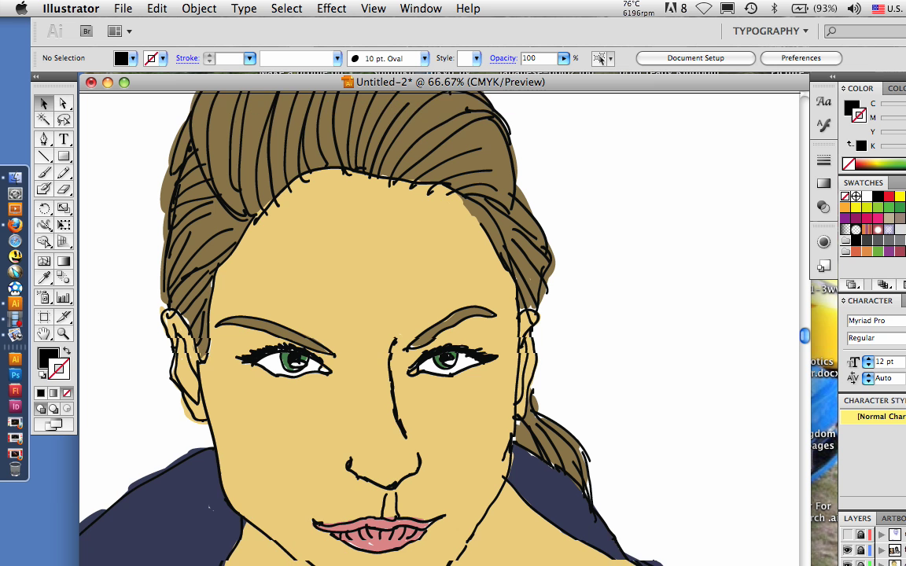
scroll(440, 330, "down", 3)
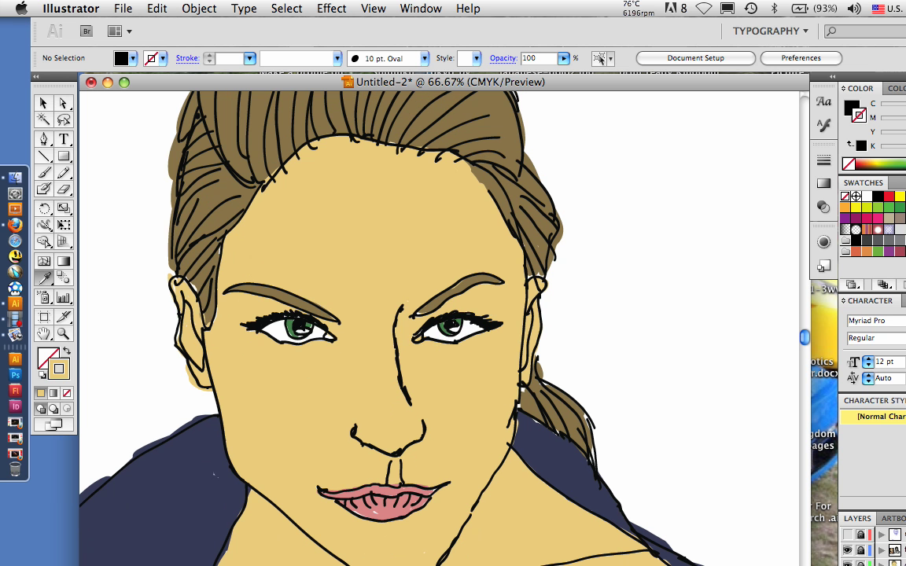
key("b")
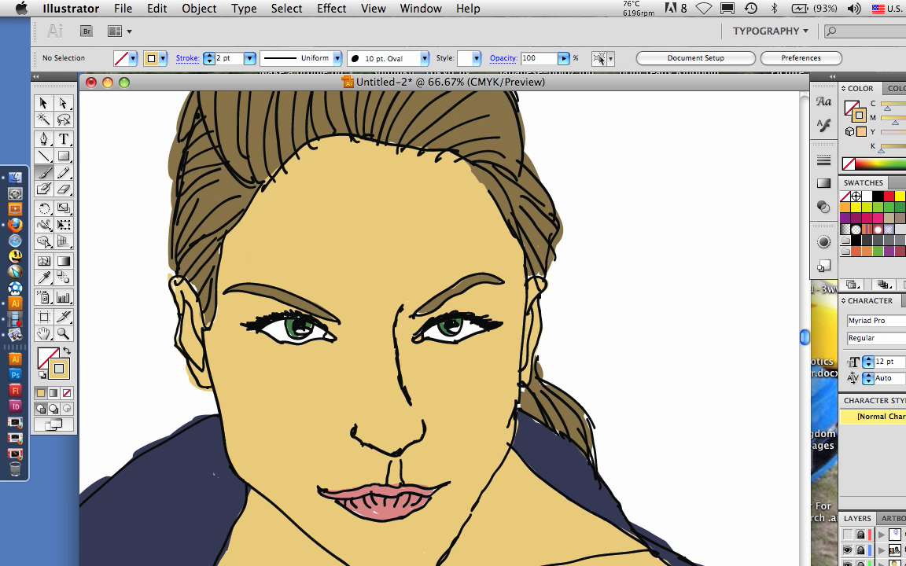
Paint a lighter tan highlight on the forehead beside the hairline with a 1 pt stroke
left_click_drag(285, 168, 329, 146)
key("super+z")
left_click(861, 550)
left_click_drag(861, 534, 861, 551)
mouse_move(291, 179)
left_mouse_down()
mouse_move(269, 195)
mouse_move(299, 164)
left_mouse_up()
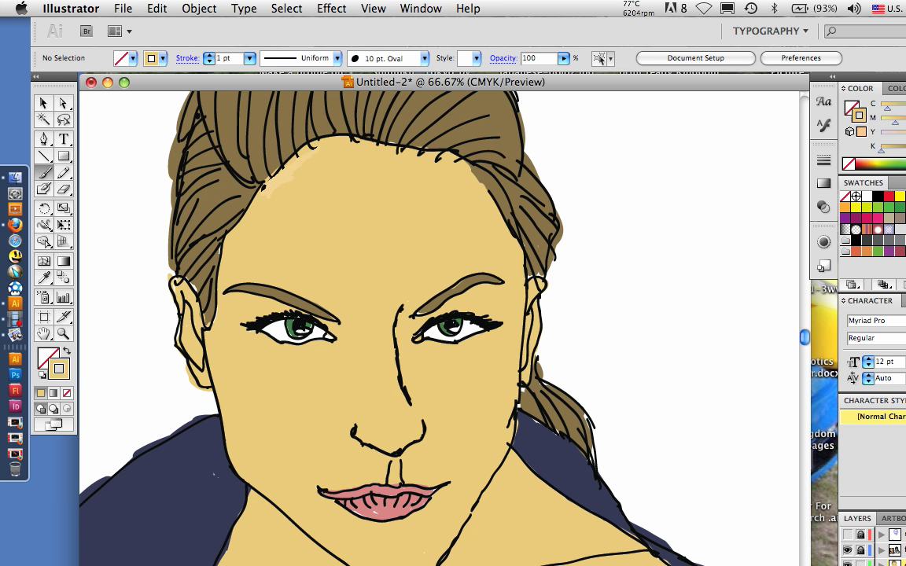
Try painting lighter tan highlights along the forehead's hairline, and undo the strokes
left_click_drag(264, 191, 317, 147)
key("super+z")
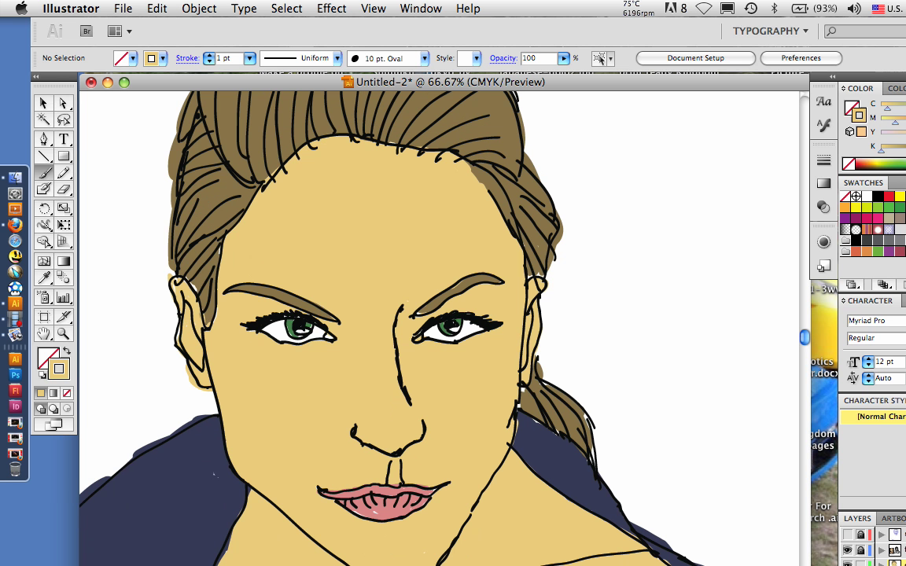
left_click(861, 551)
left_click_drag(307, 162, 264, 190)
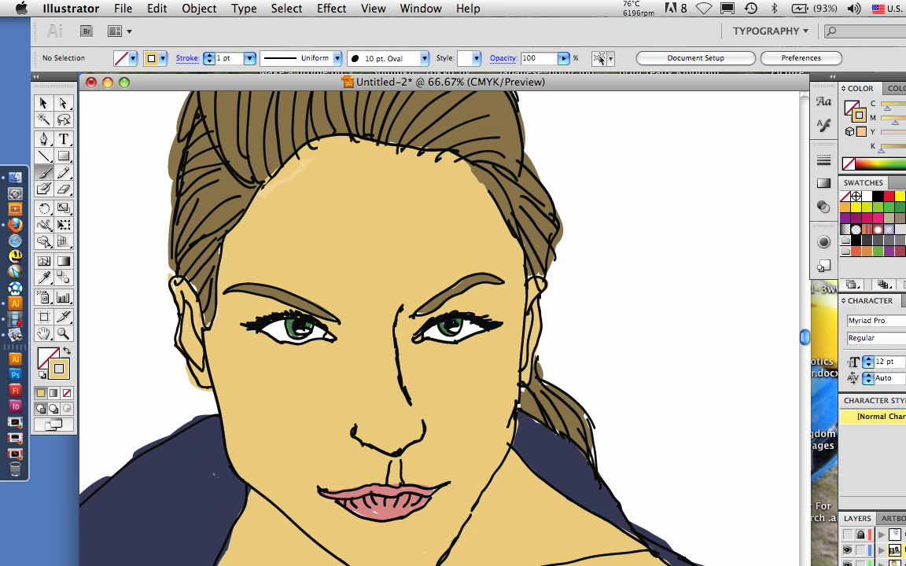
left_click_drag(319, 146, 297, 159)
mouse_move(432, 160)
left_mouse_down()
mouse_move(448, 165)
mouse_move(362, 141)
left_mouse_up()
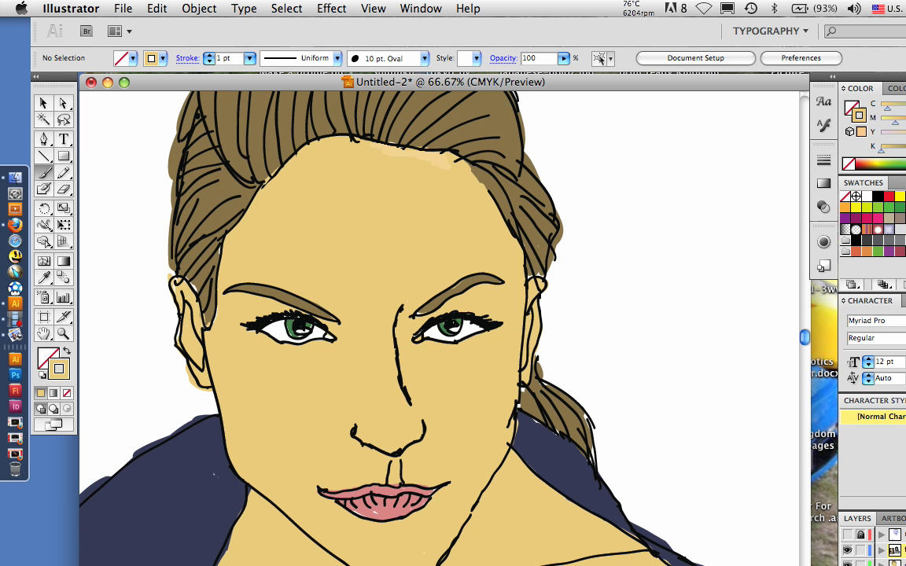
key("super+z")
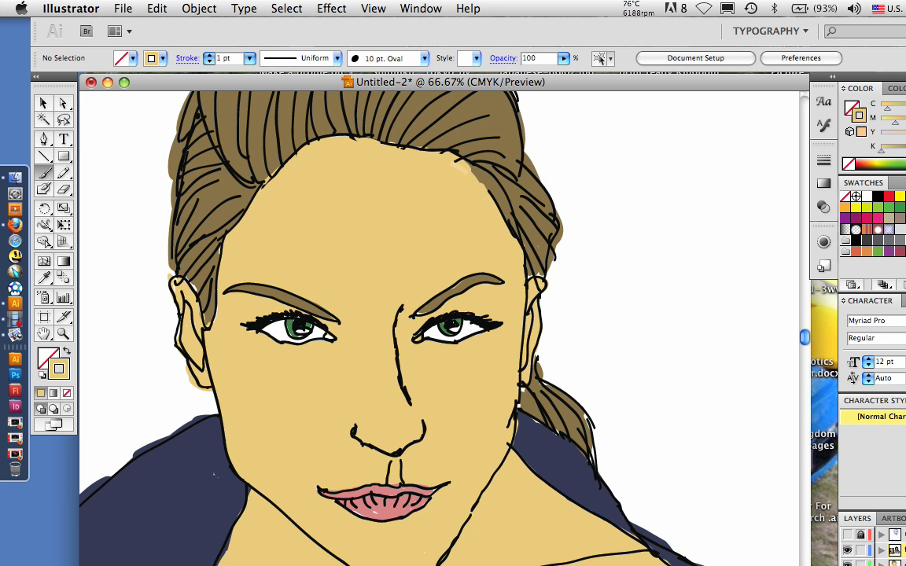
key("super+z")
key("super+z")
key("super+z")
left_click(861, 551)
Reduce the view to show the reference photo beside the portrait and rename the layer "shadows"
left_click(132, 564)
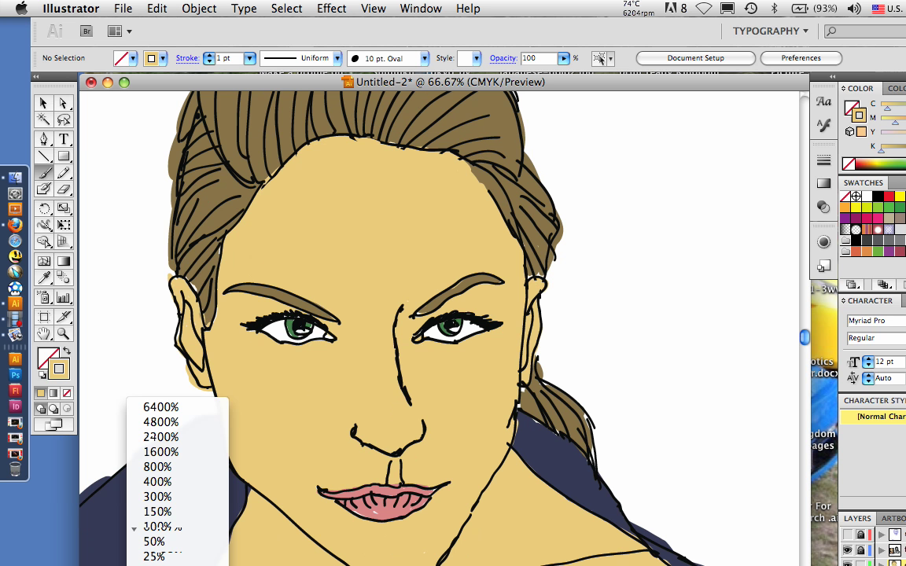
left_click(160, 542)
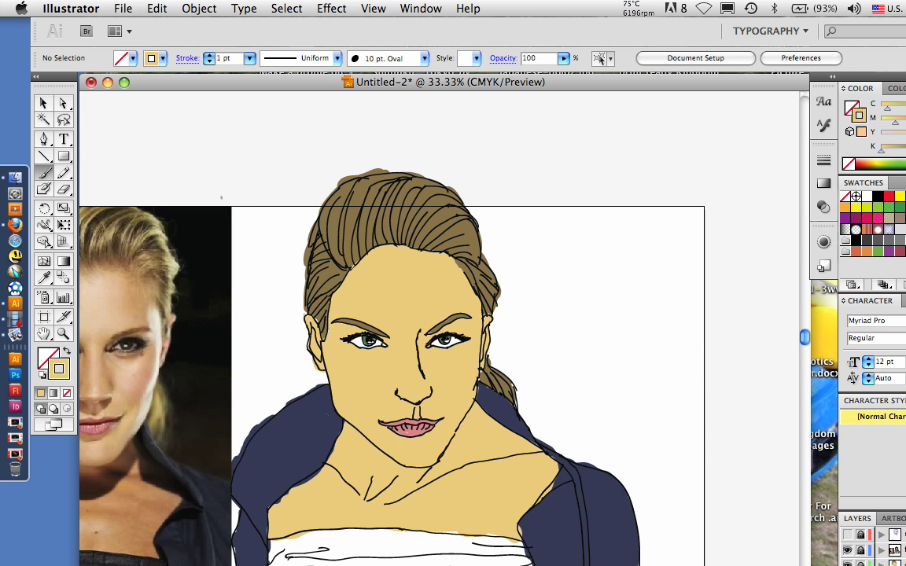
double_click(896, 551)
type("sh")
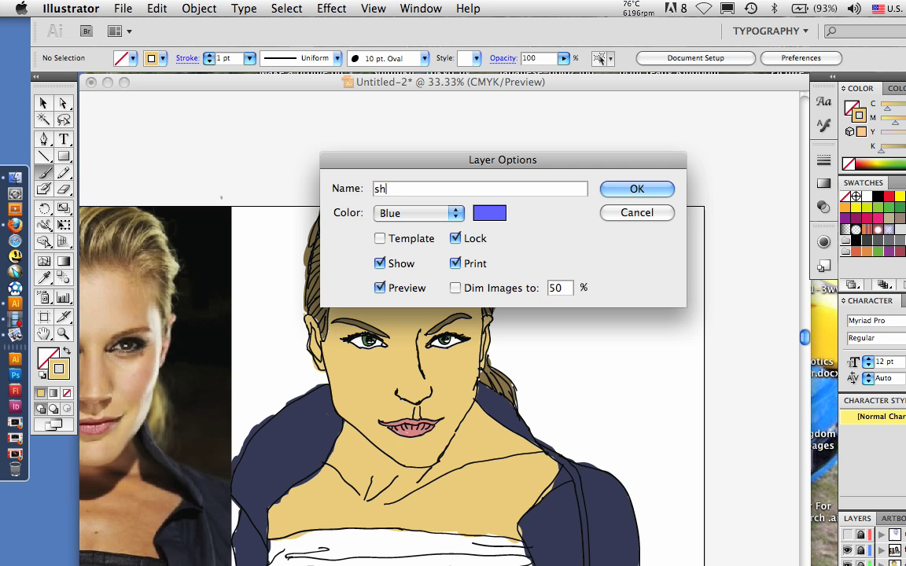
type("adows")
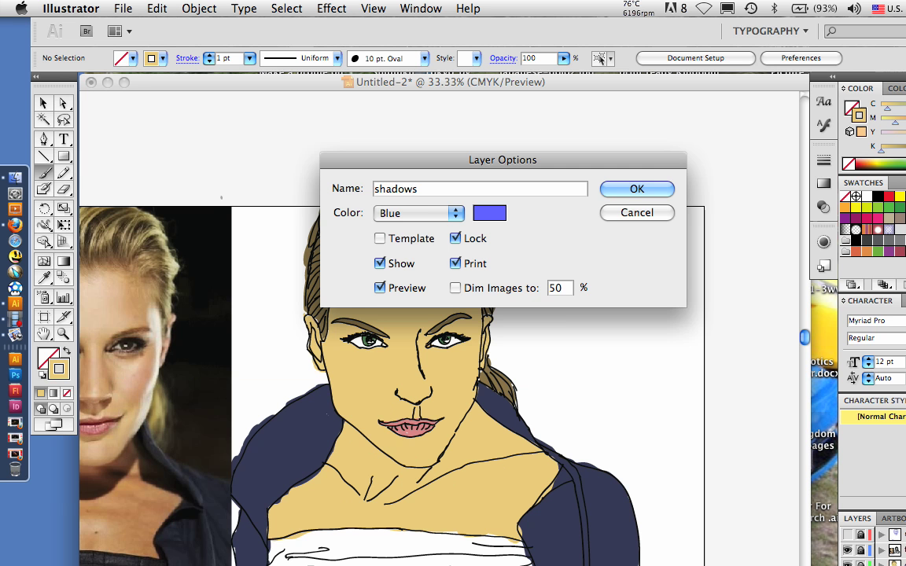
key("Return")
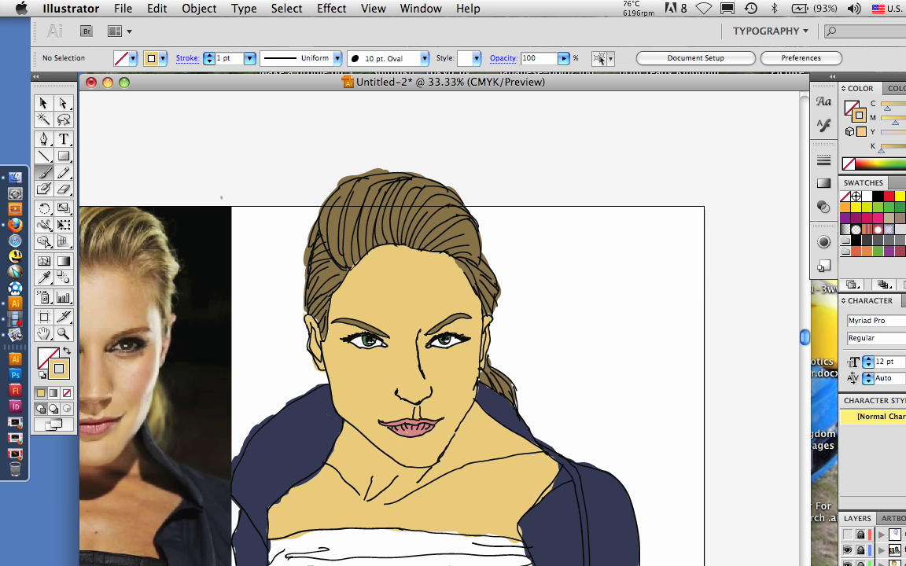
Pick the portrait's skin tone, darken the stroke colour to D1AD65 and return to the Paintbrush
key("i")
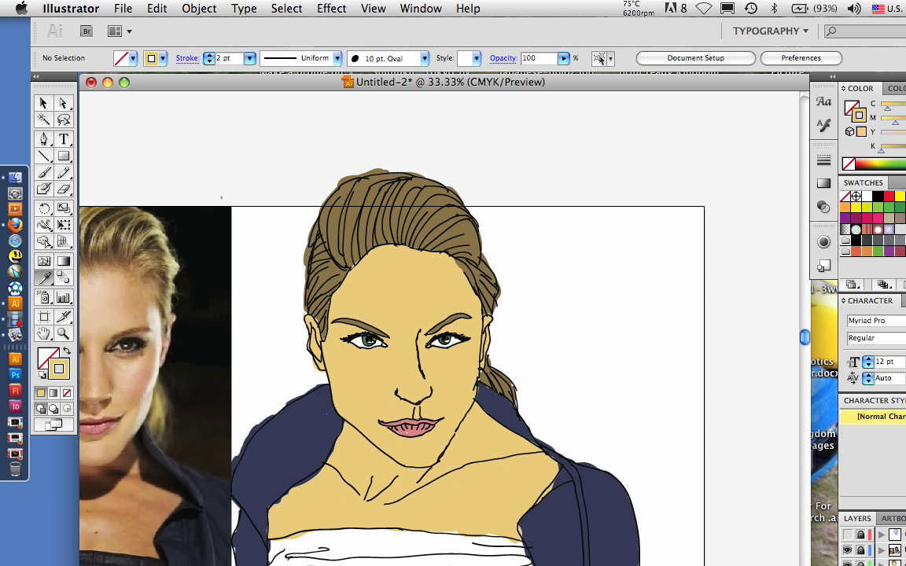
double_click(60, 370)
left_click(417, 189)
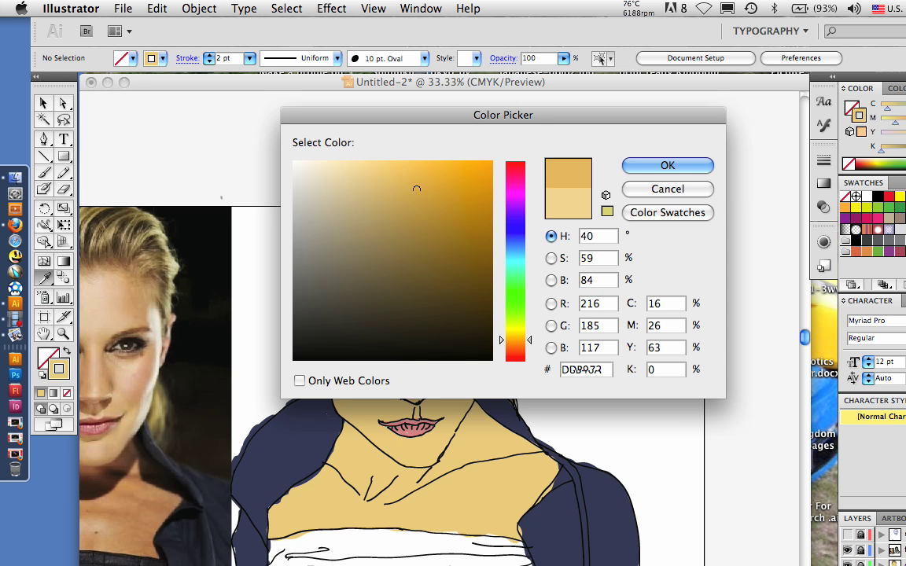
left_click_drag(417, 188, 396, 198)
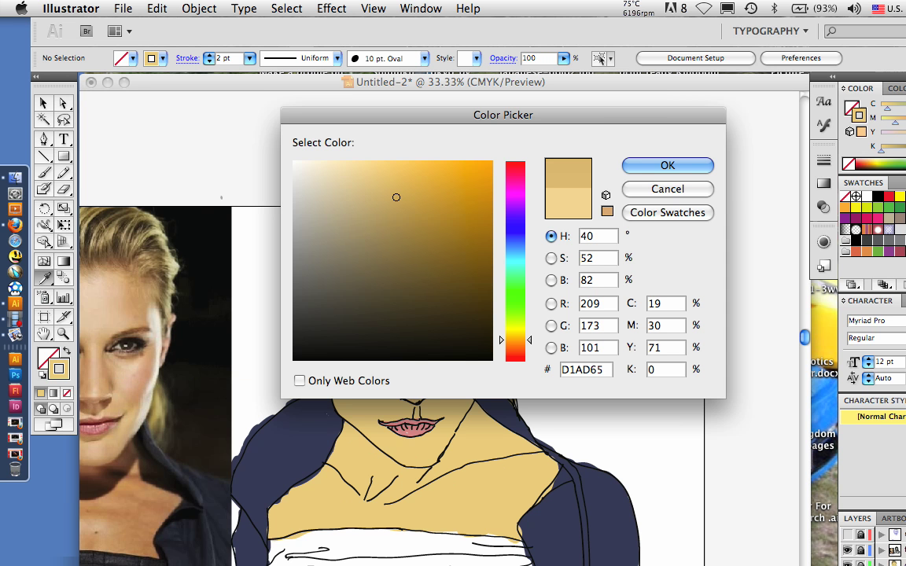
key("Return")
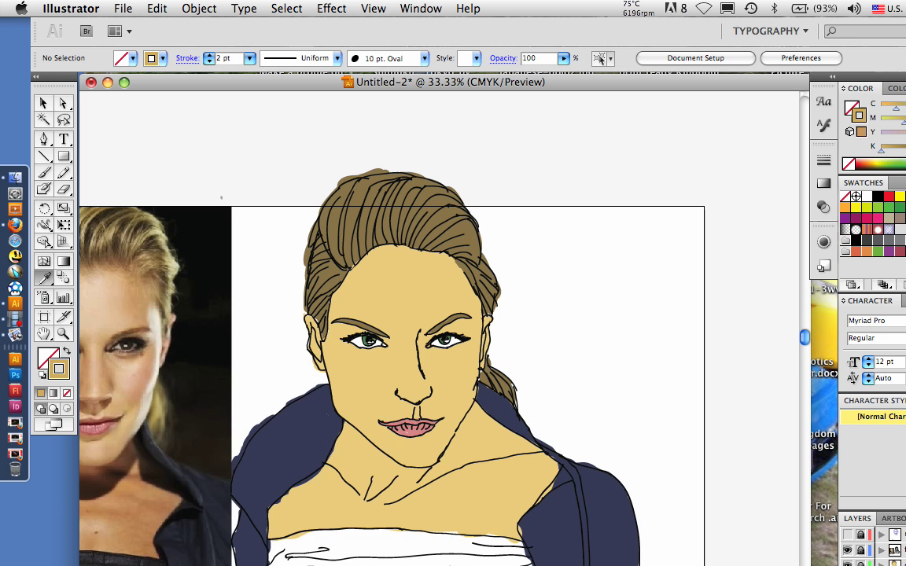
key("b")
Try painting a tan shadow from the inner eye down the photo-facing side of the nose, and undo it
scroll(439, 328, "left", 5)
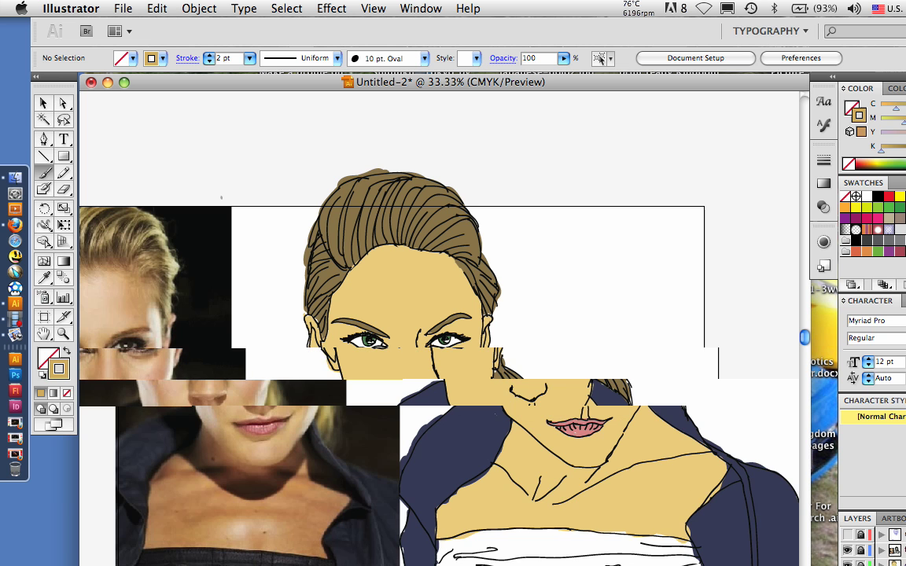
scroll(439, 328, "down", 3)
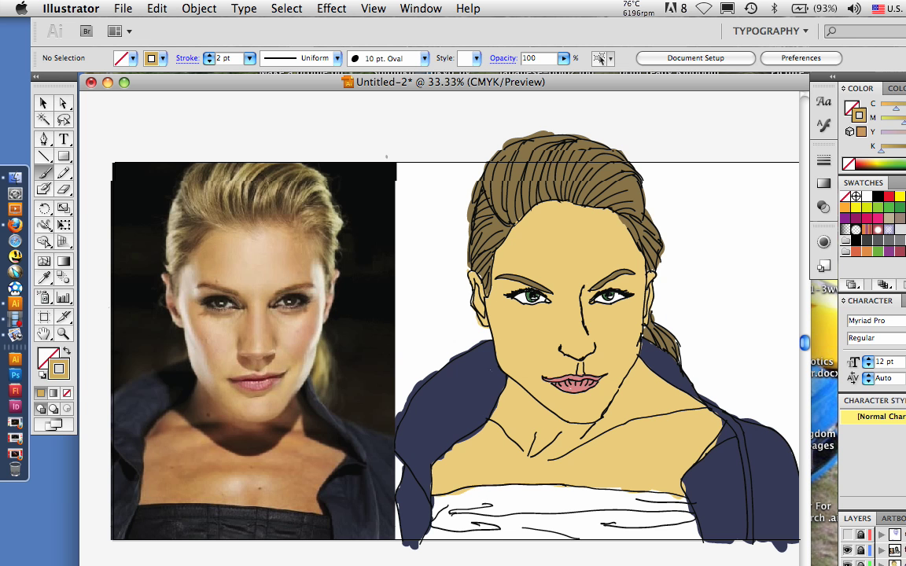
scroll(439, 328, "down", 2)
scroll(439, 328, "right", 2)
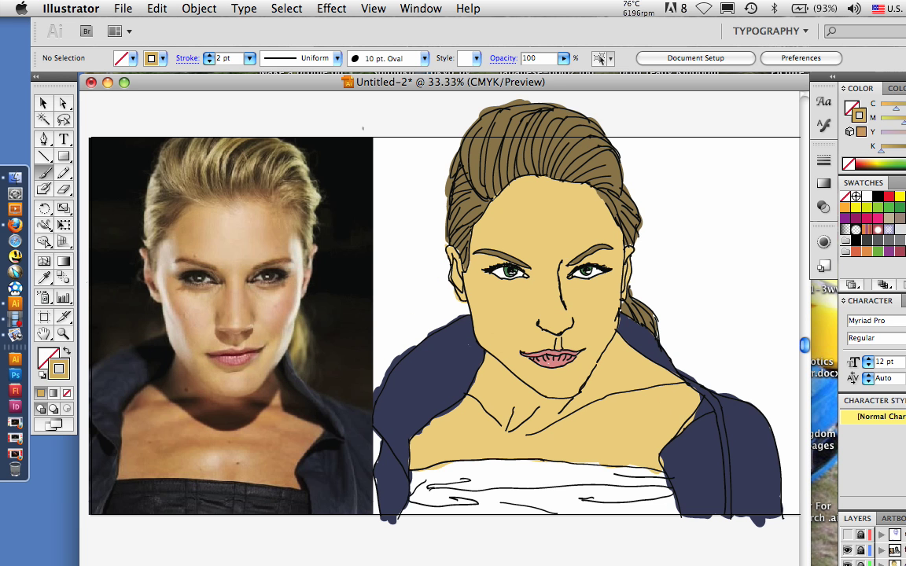
left_click_drag(543, 298, 539, 327)
left_click_drag(538, 266, 540, 299)
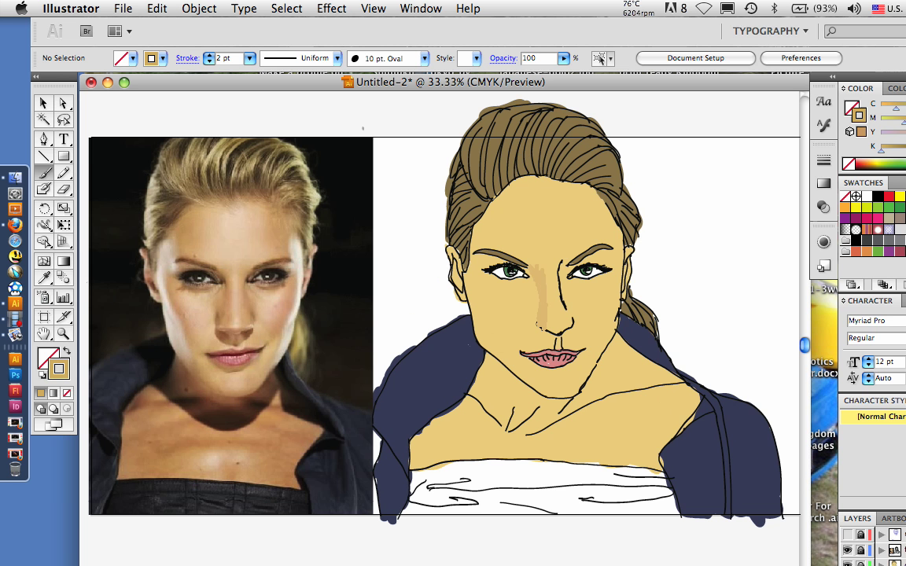
key("super+z")
key("super+z")
key("super+z")
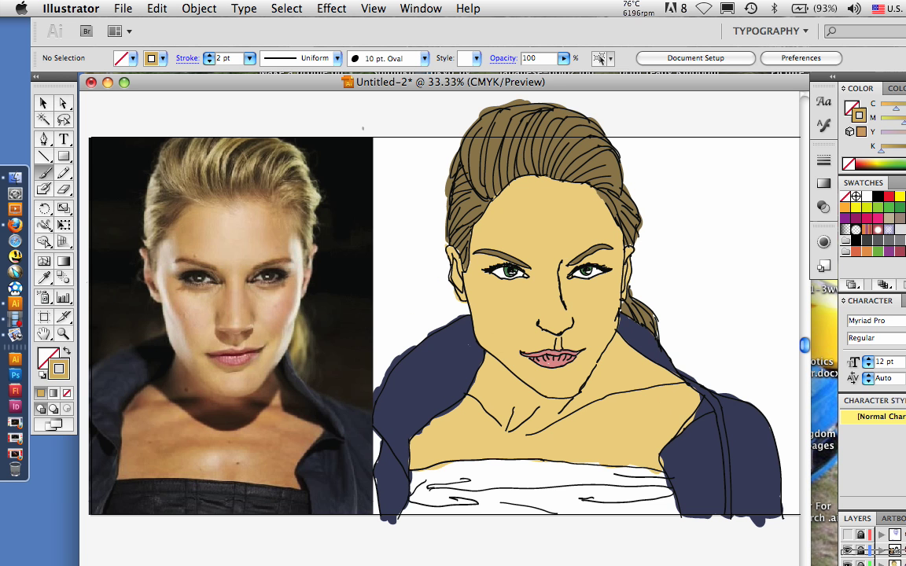
Paint darker tan shadows down both sides of the nose on the shadows layer with a 2 pt stroke
key("super+shift+z")
key("super+shift+z")
key("super+shift+z")
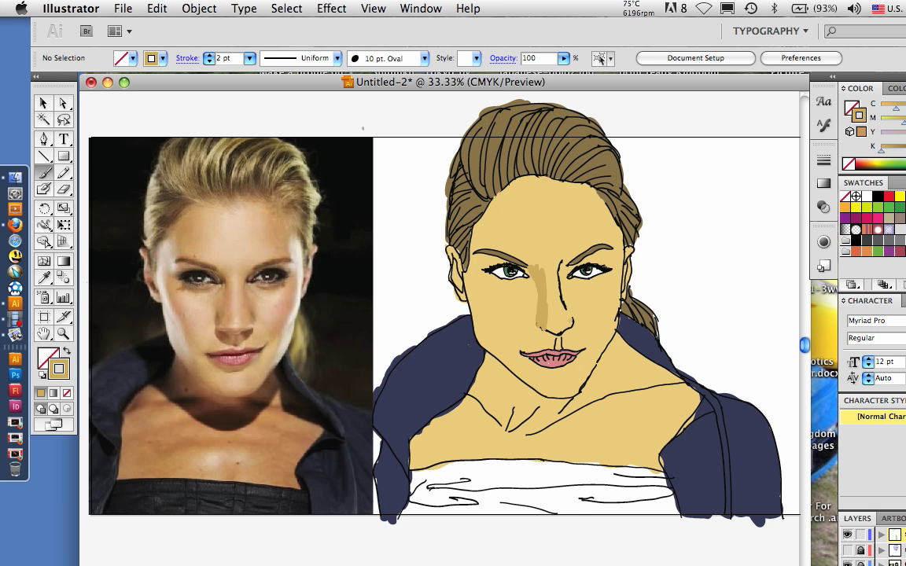
left_click_drag(564, 309, 571, 322)
key("super+shift+z")
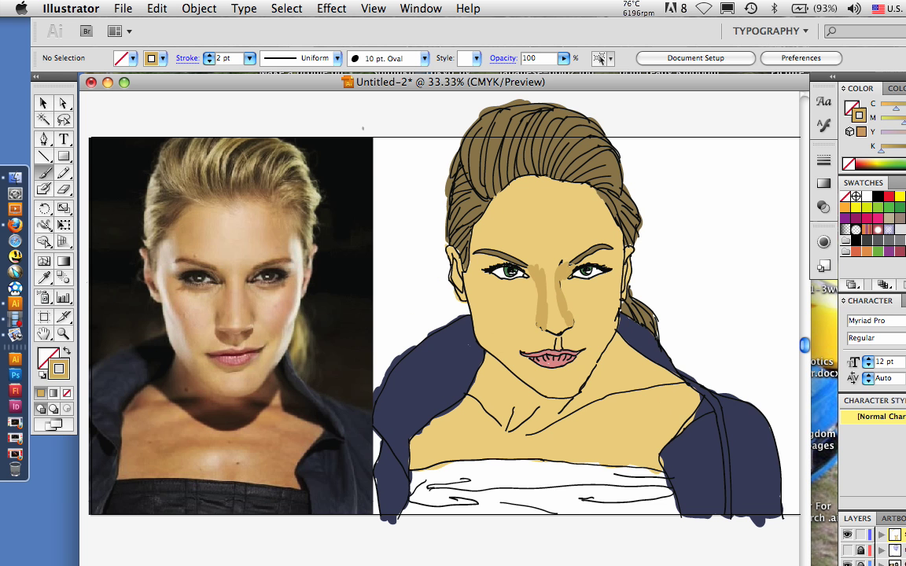
Paint darker tan shadows from the far cheek down to the chin and across the cheek nearest the photo
key("super+shift+z")
left_click_drag(619, 268, 616, 315)
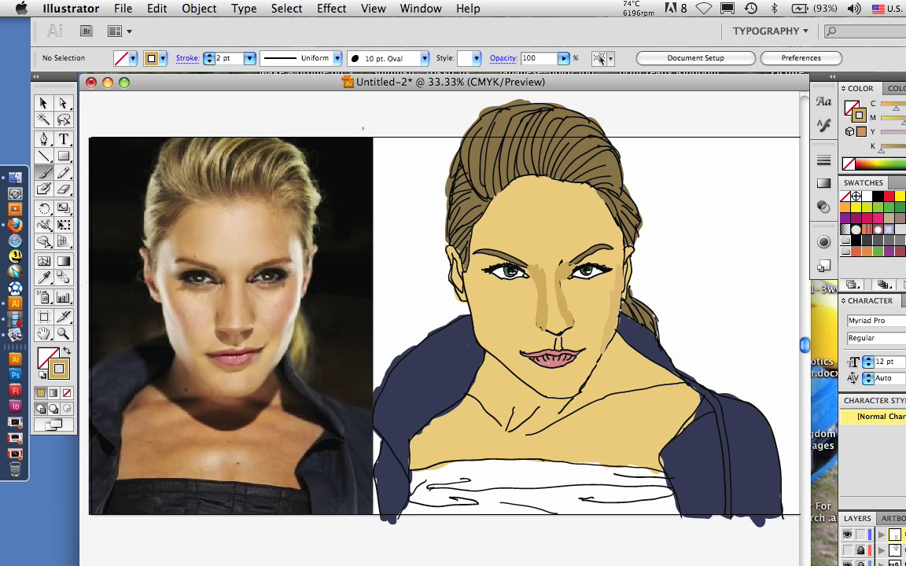
key("super+shift+z")
key("super+shift+z")
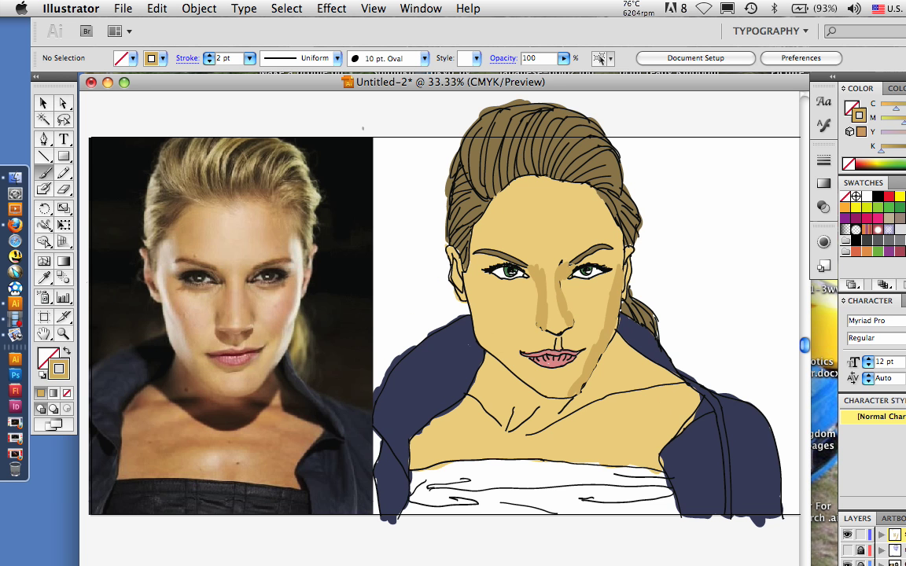
key("super+shift+z")
key("super+shift+z")
key("super+shift+z")
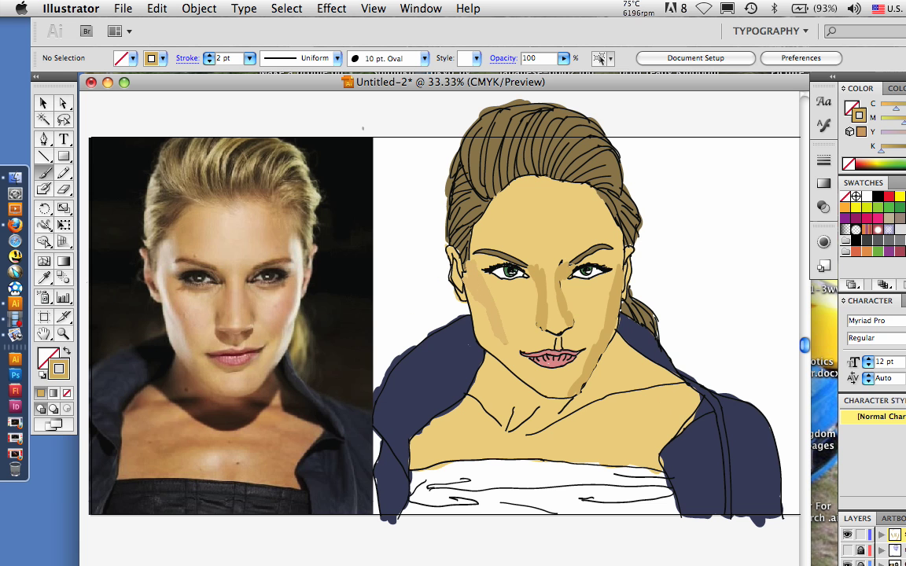
Fill the forehead areas beside the hairline on both sides of the face with darker tan shadow strokes
key("super+shift+z")
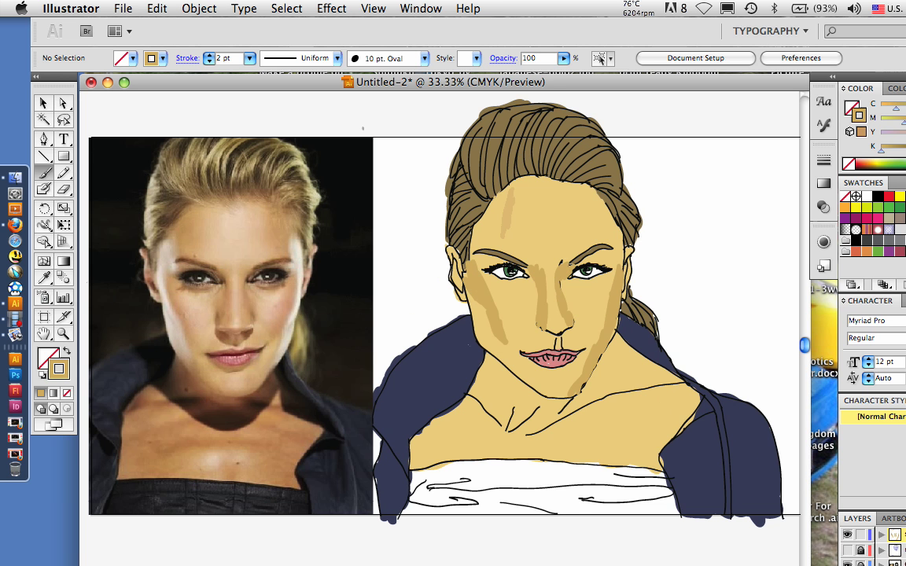
key("super+shift+z")
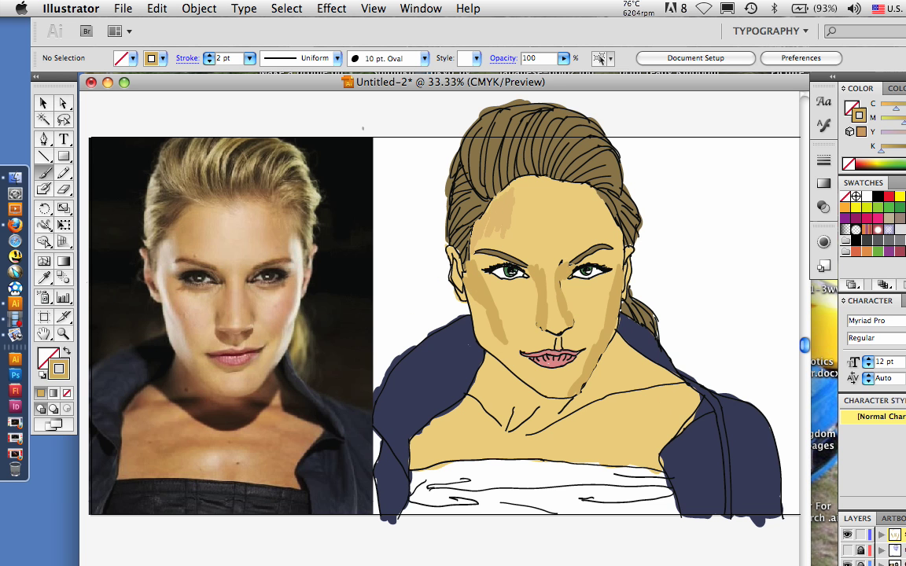
left_click_drag(495, 232, 479, 246)
key("super+shift+z")
key("super+shift+z")
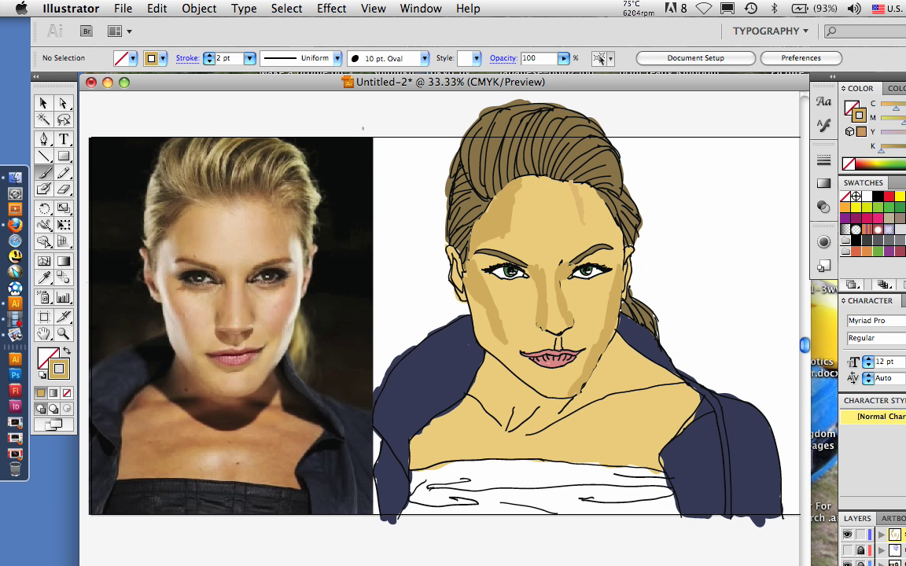
key("super+shift+z")
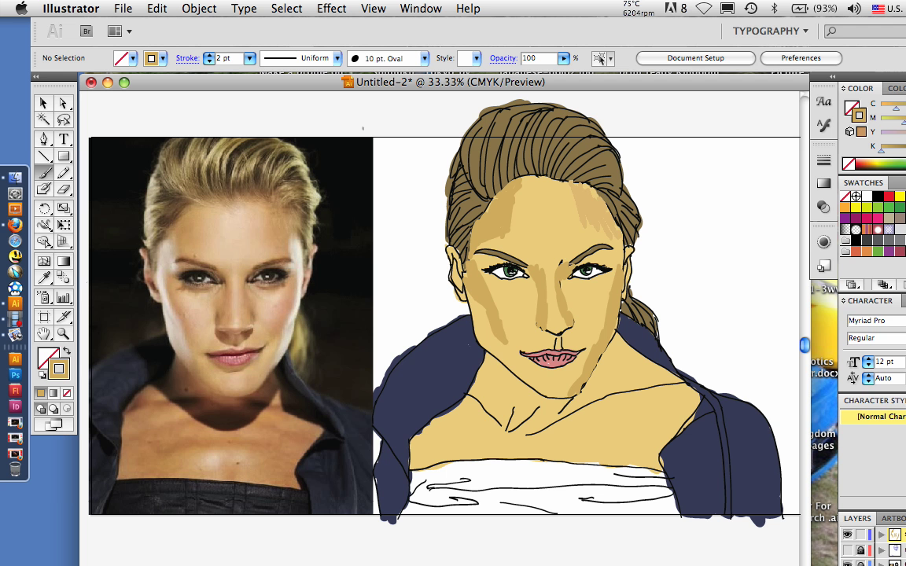
key("super+shift+z")
left_click_drag(574, 187, 621, 247)
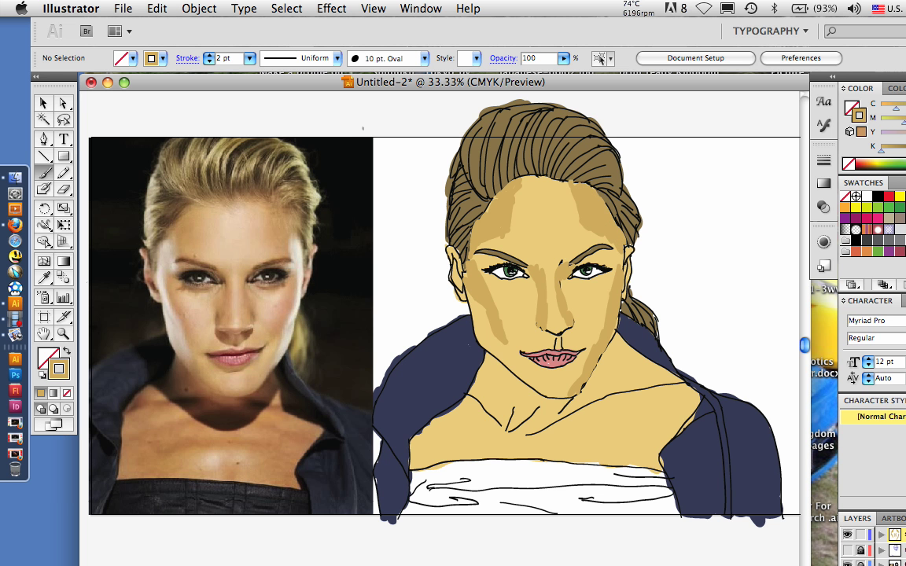
Add a short darker tan shadow stroke on the far side of the neck above the collarbone
key("super+shift+z")
key("super+shift+z")
left_click_drag(621, 360, 636, 388)
Sample the dark neck shadow from the photo, lighten the colour to brown 724637 and return to the Paintbrush
key("i")
left_click(228, 408)
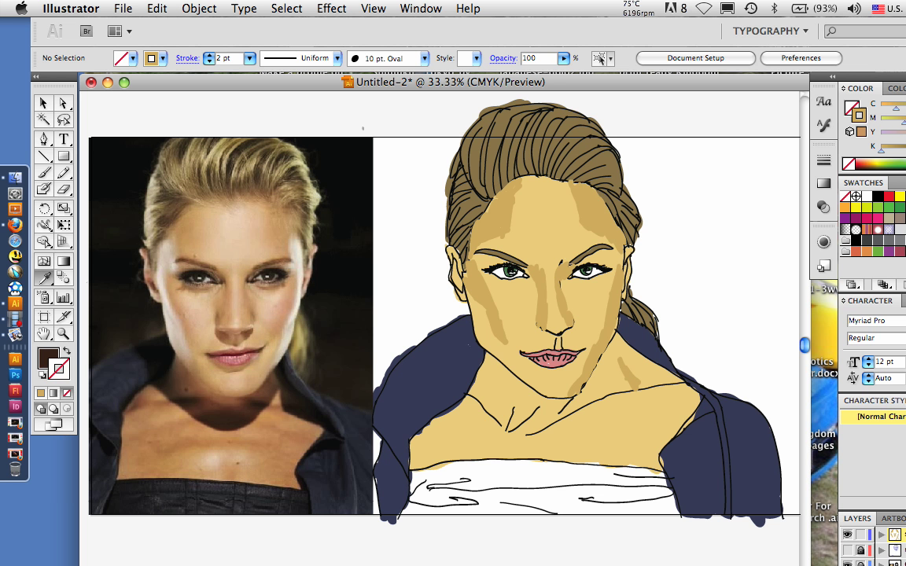
key("b")
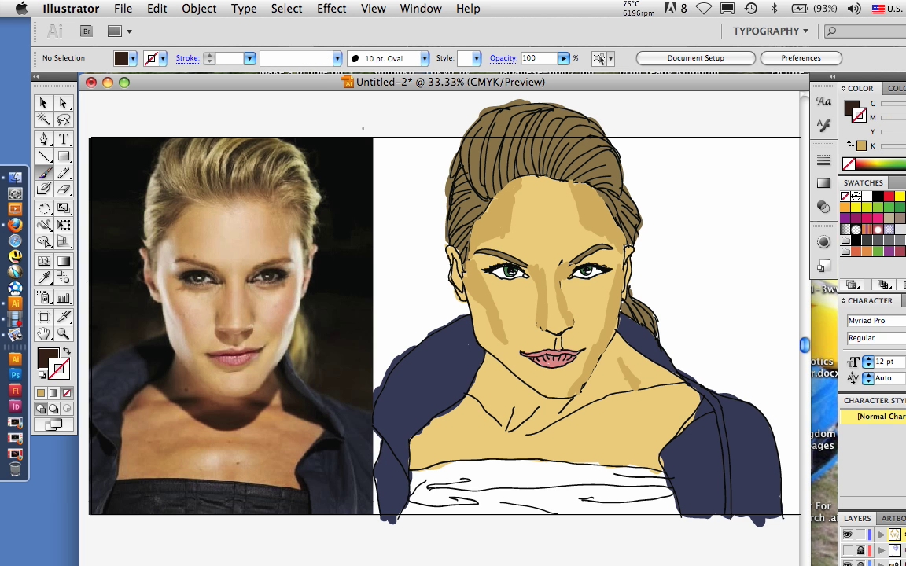
key("shift+x")
double_click(48, 359)
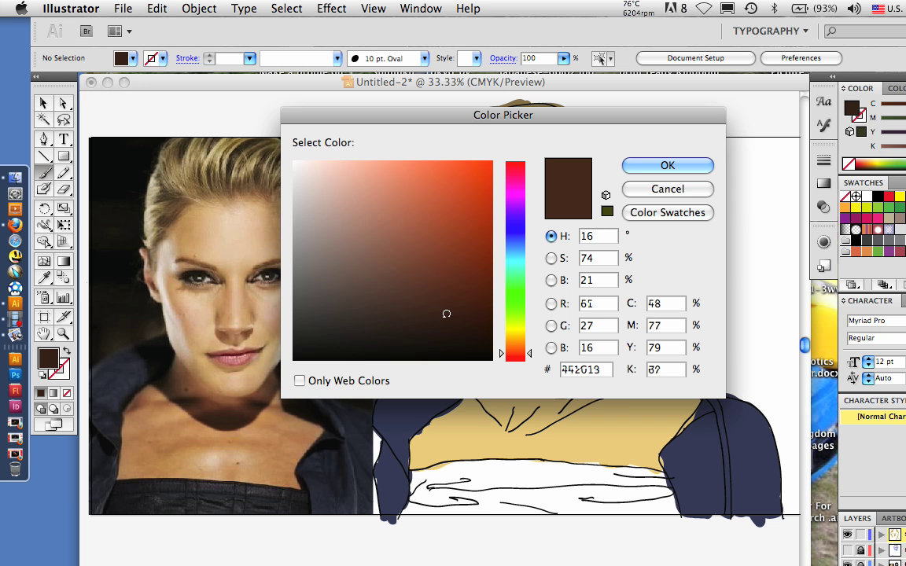
left_click(396, 272)
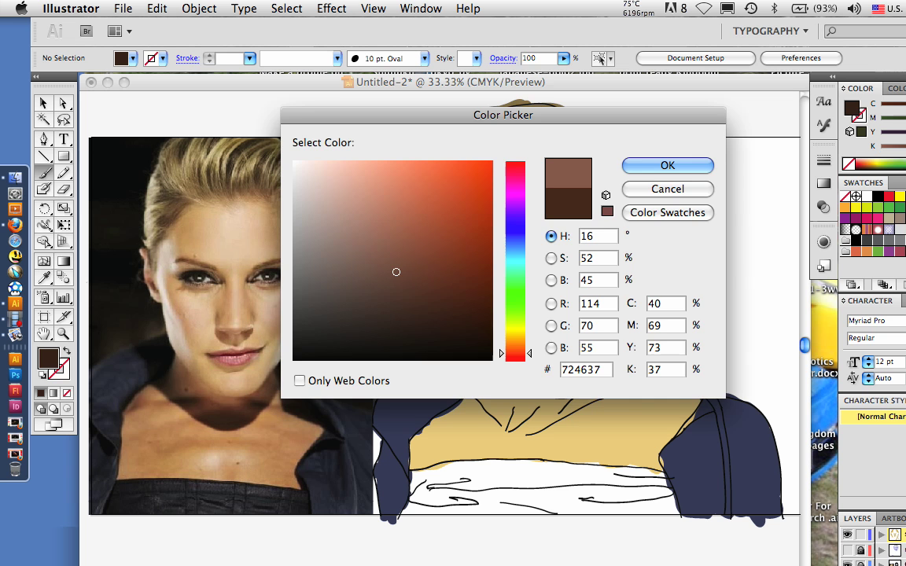
key("Return")
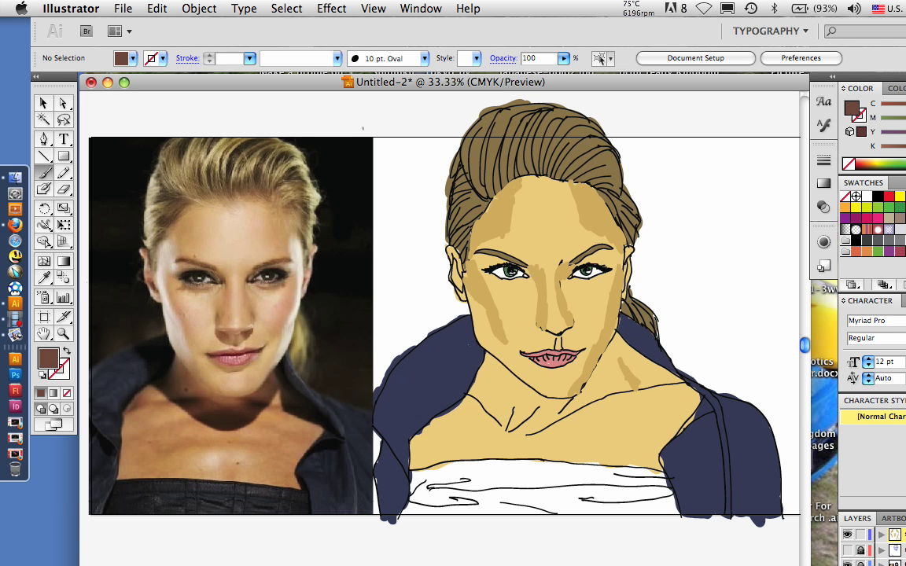
Try to paint a brown shadow across the neck beneath the chin and jaw, using a 4 pt stroke for the outer areas
left_click_drag(488, 410, 528, 439)
left_click_drag(489, 412, 535, 437)
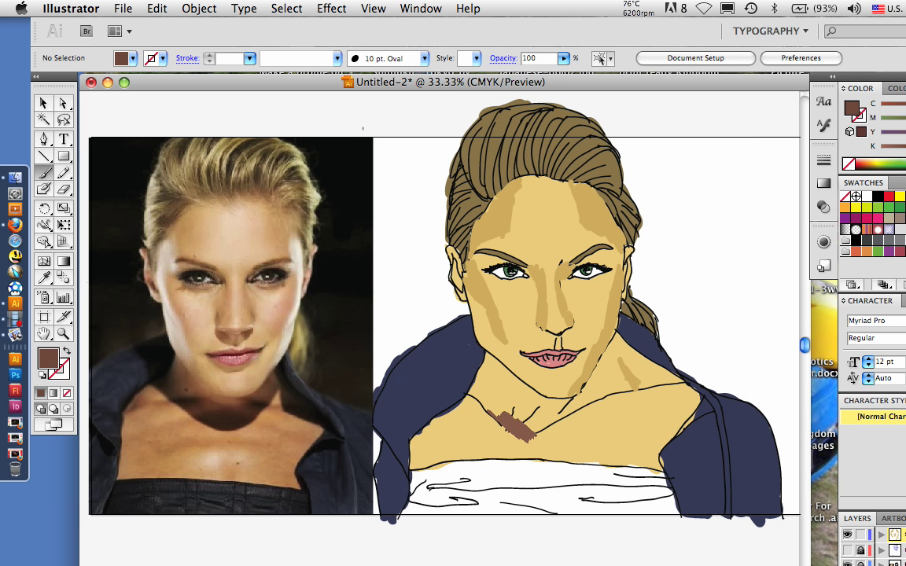
mouse_move(509, 399)
left_mouse_down()
mouse_move(550, 425)
mouse_move(563, 396)
mouse_move(571, 399)
left_mouse_up()
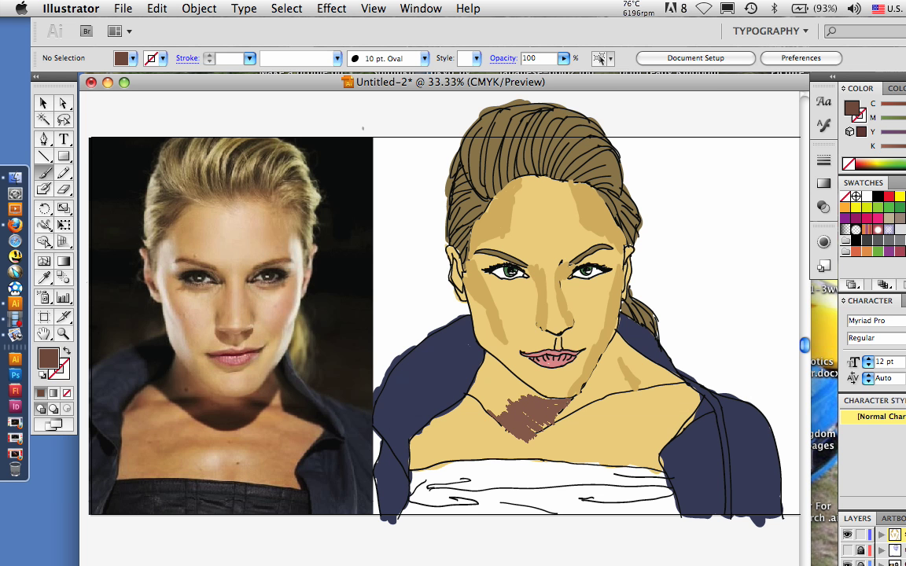
key("shift+x")
left_click(249, 59)
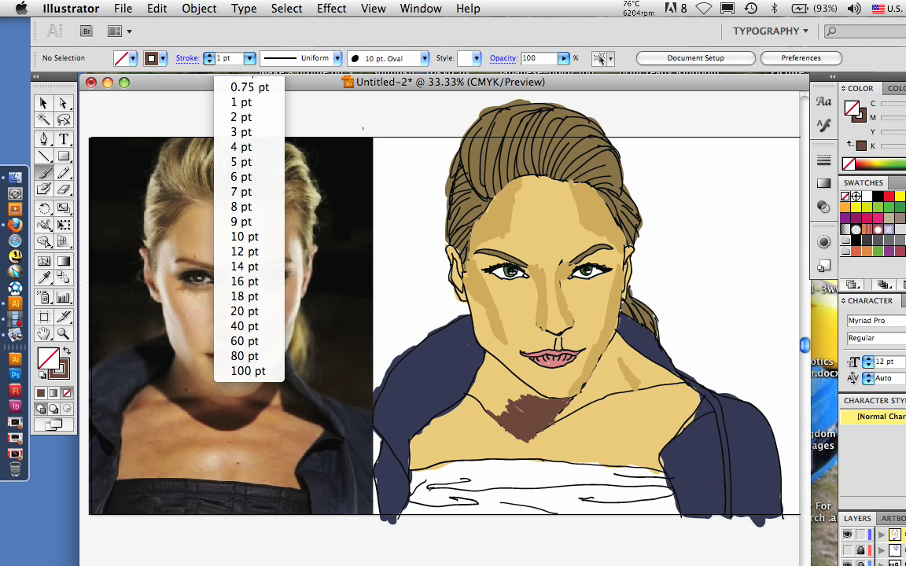
left_click(241, 147)
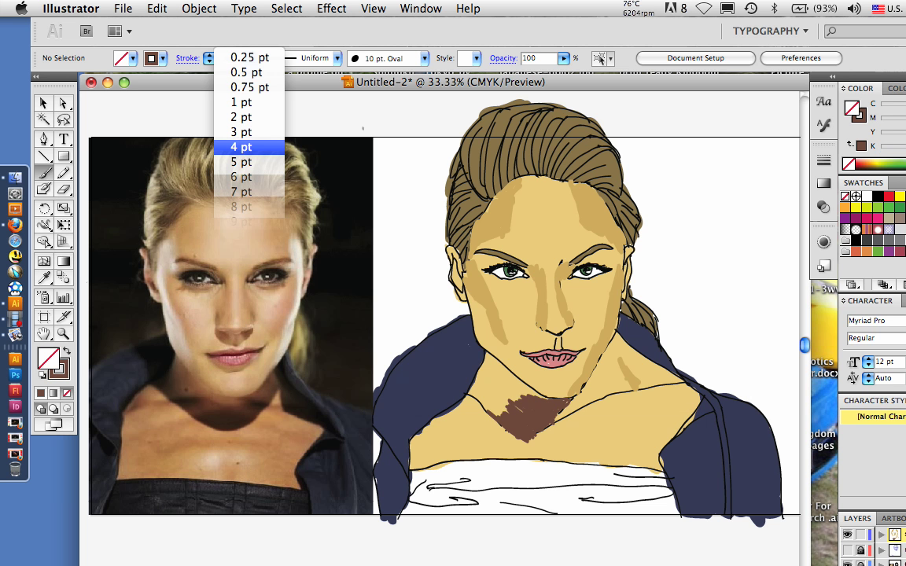
mouse_move(505, 419)
left_mouse_down()
mouse_move(479, 394)
mouse_move(538, 391)
mouse_move(489, 360)
mouse_move(472, 393)
mouse_move(489, 382)
left_mouse_up()
mouse_move(553, 422)
left_mouse_down()
mouse_move(602, 389)
mouse_move(604, 359)
left_mouse_up()
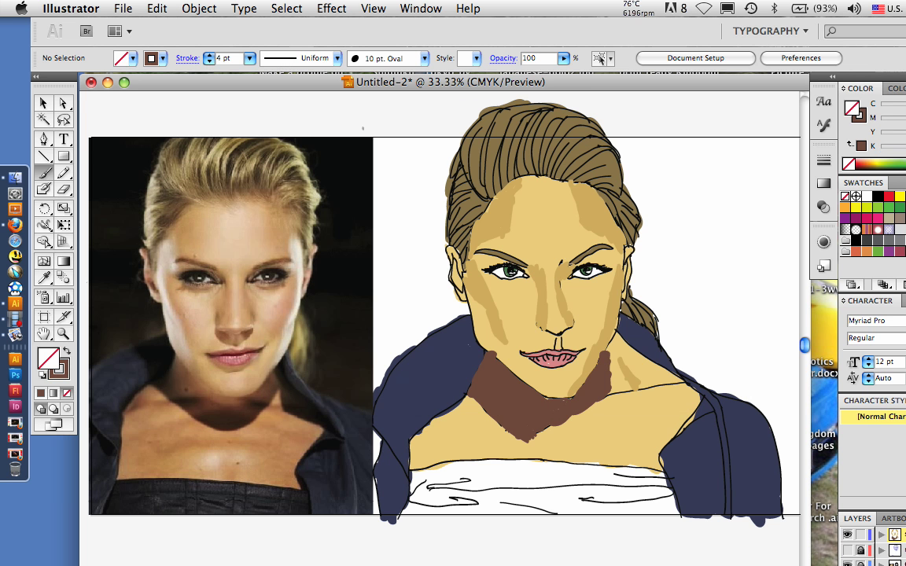
Select all the brown neck shadow strokes, copy them and try to move them down the layer stack
key("v")
double_click(508, 394)
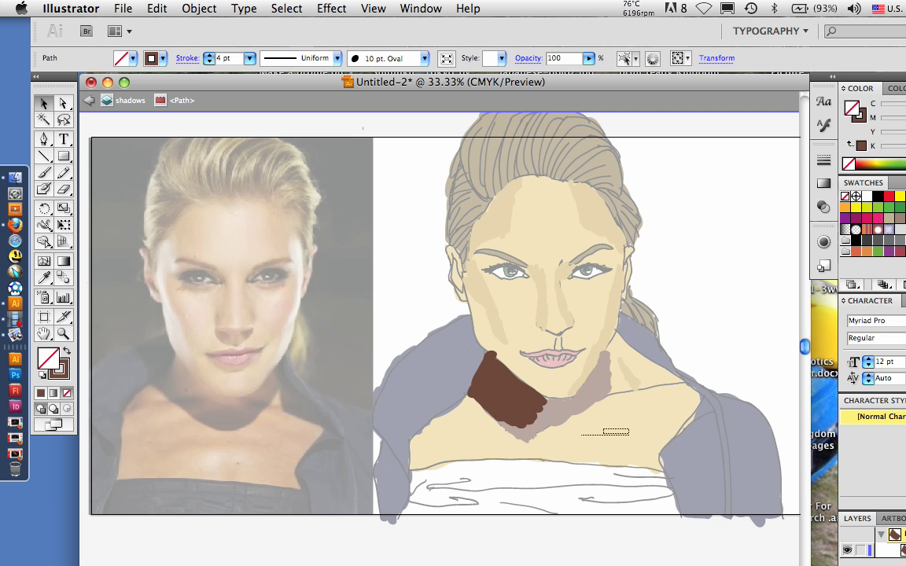
left_click_drag(628, 434, 424, 317)
key("Escape")
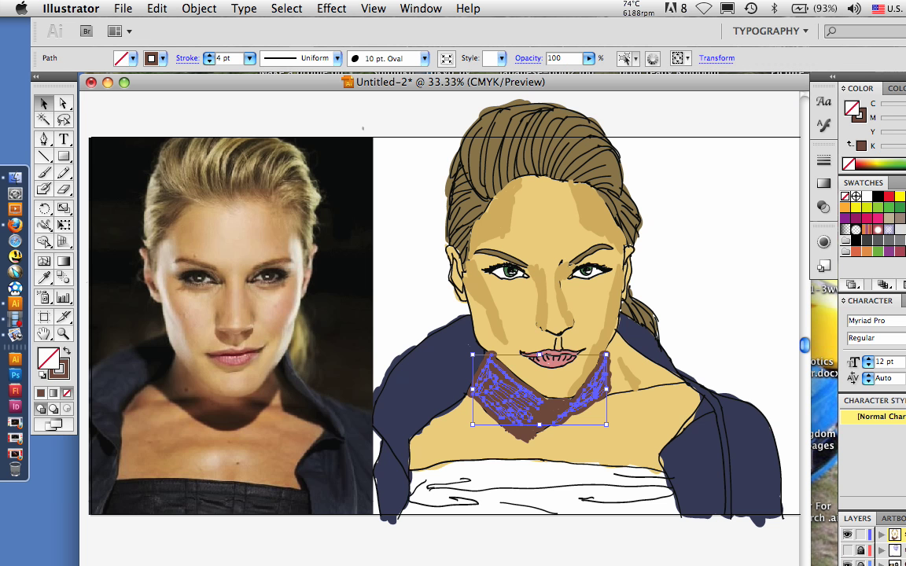
left_click(527, 429, "shift")
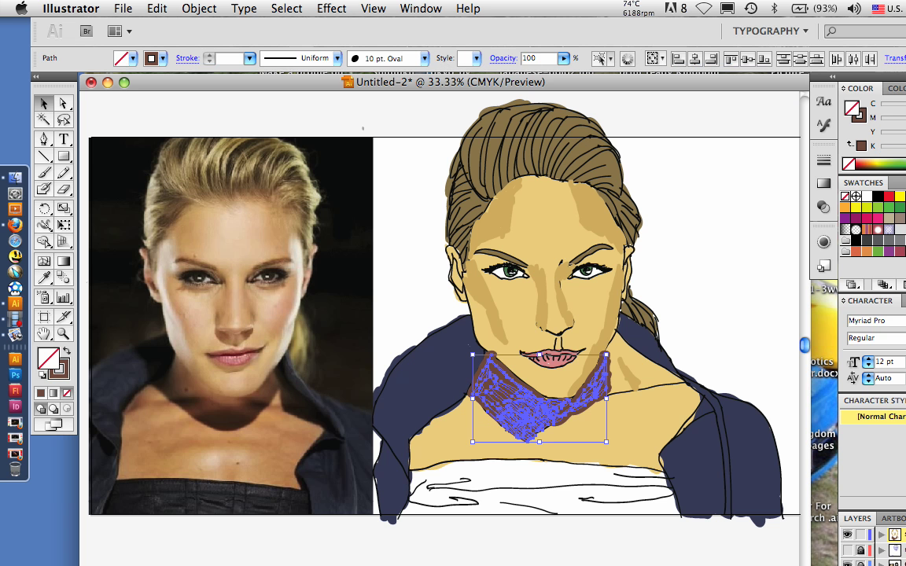
left_click(157, 9)
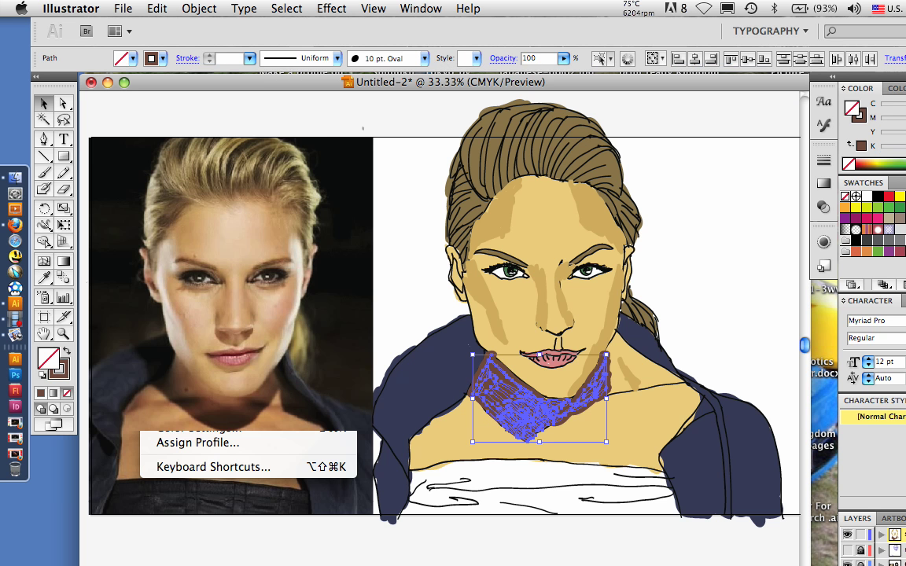
left_click(170, 82)
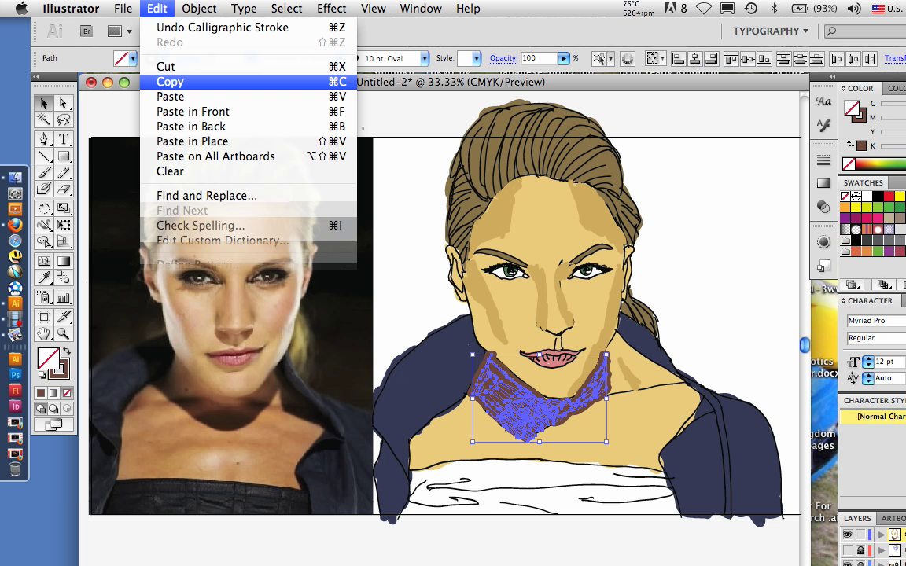
key("super+c")
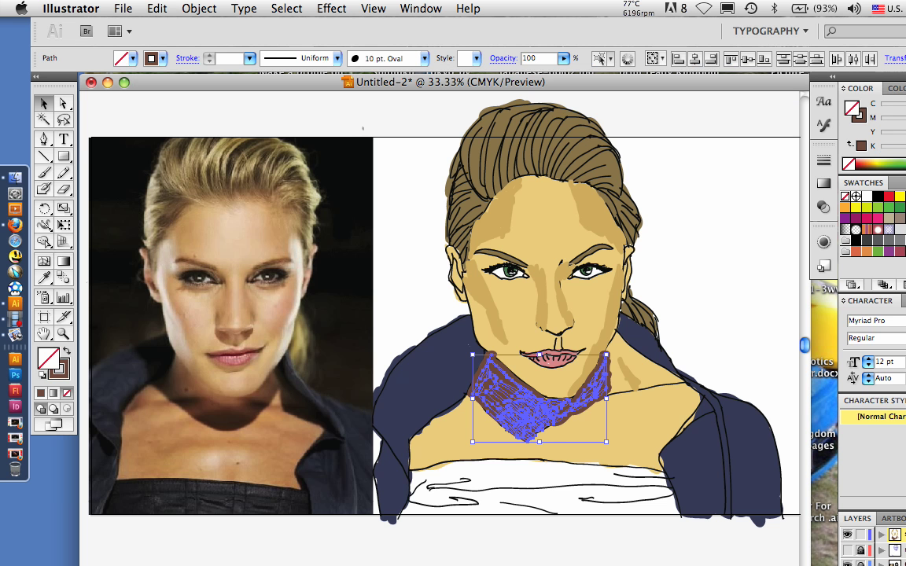
left_click_drag(896, 535, 896, 564)
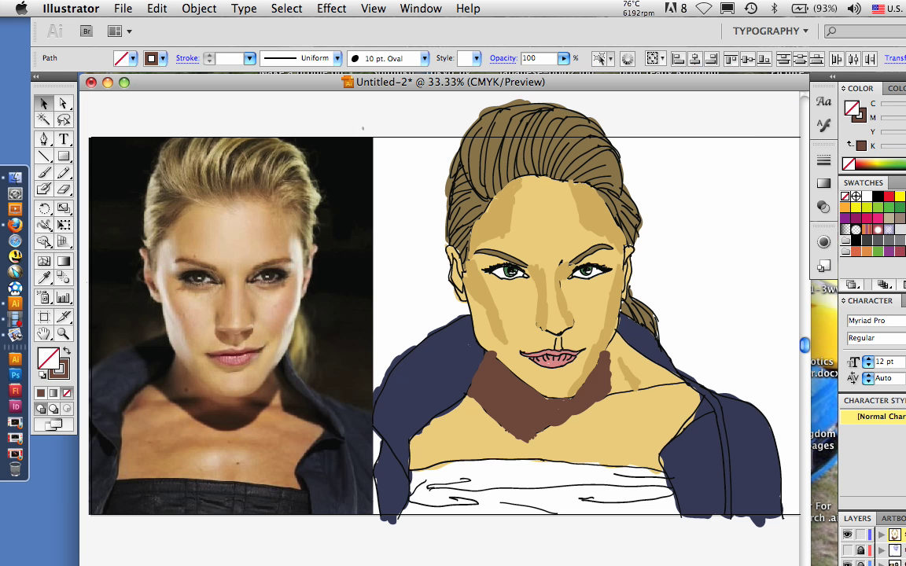
key("super+shift+a")
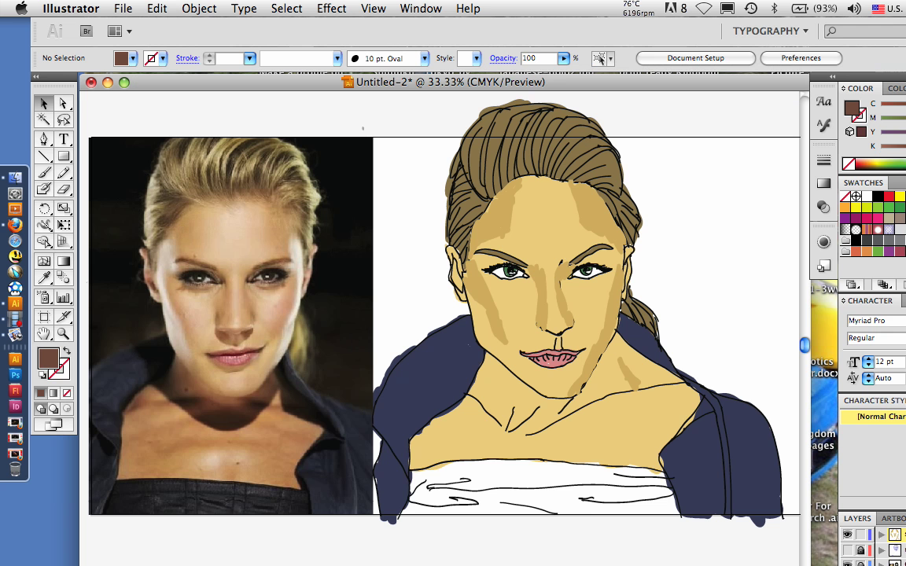
Add a new layer below the shadows layer and paint the brown shadow under the chin and near jaw with a 4 pt stroke
key("super+l")
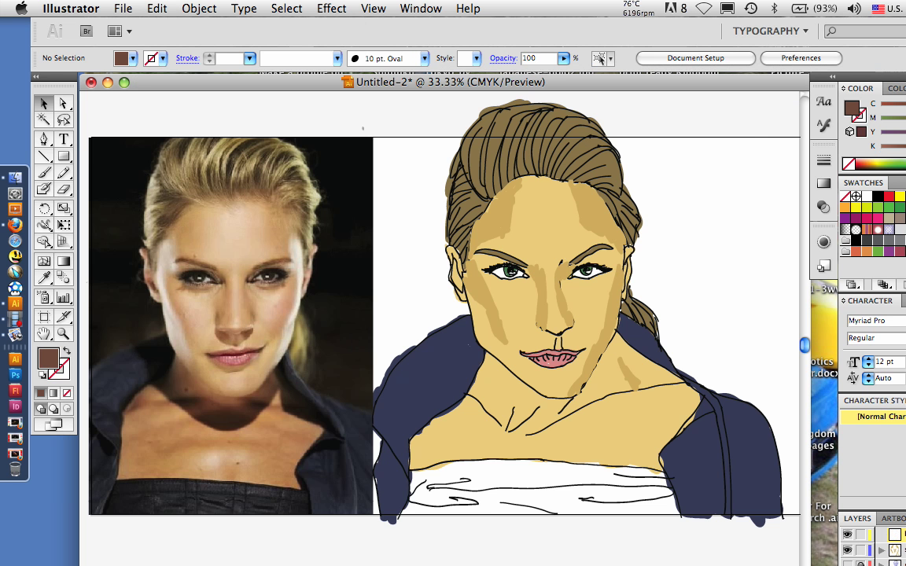
left_click_drag(901, 534, 901, 564)
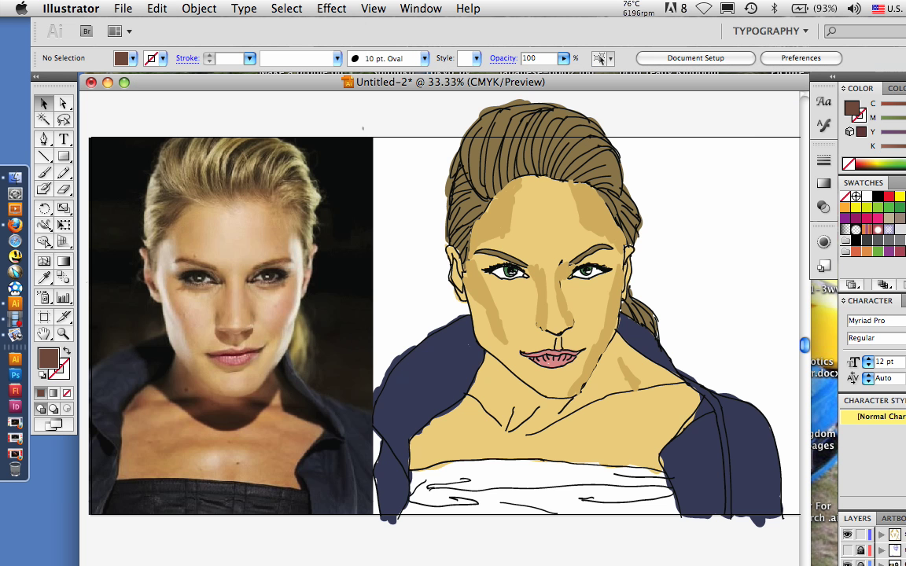
key("b")
left_click(249, 58)
left_click(247, 102)
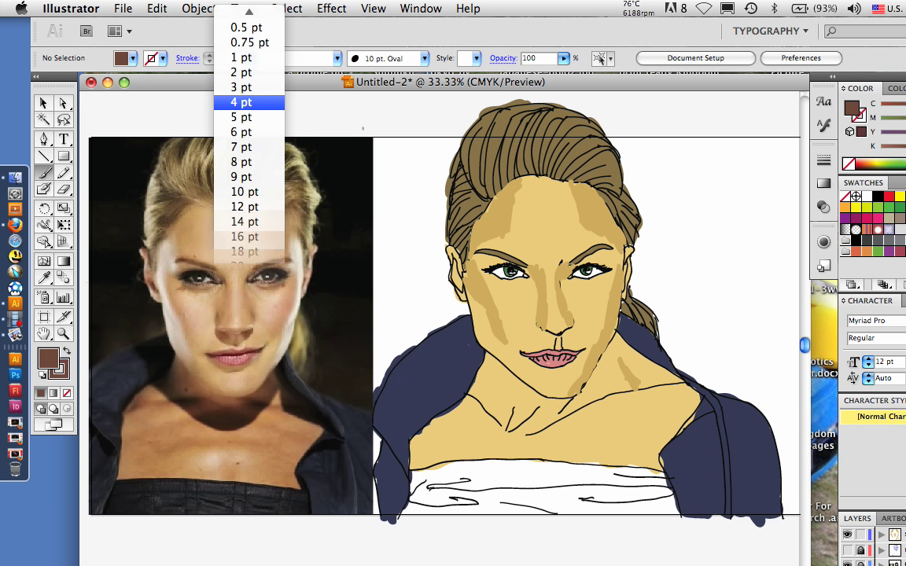
left_click(241, 103)
left_click_drag(493, 391, 521, 431)
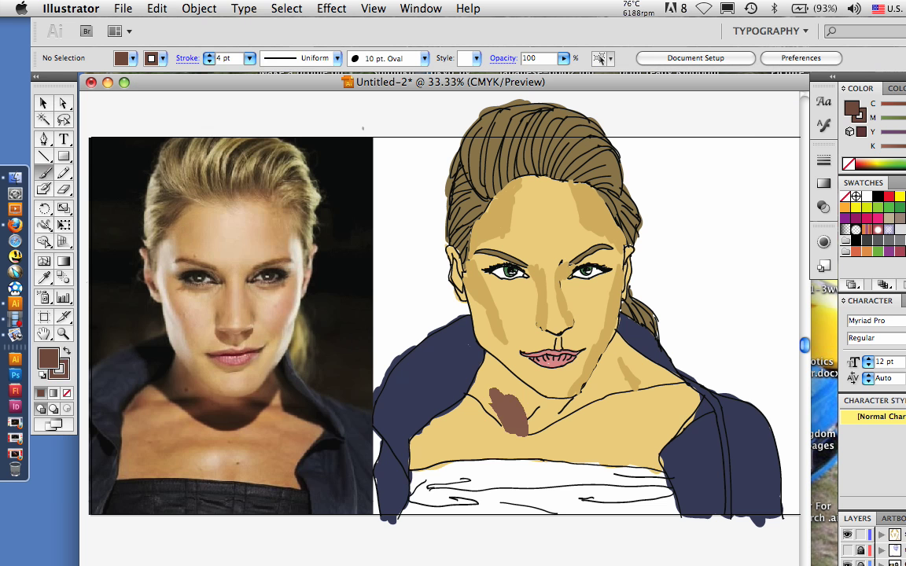
mouse_move(472, 386)
left_mouse_down()
mouse_move(531, 418)
mouse_move(571, 401)
left_mouse_up()
left_click_drag(508, 394, 559, 398)
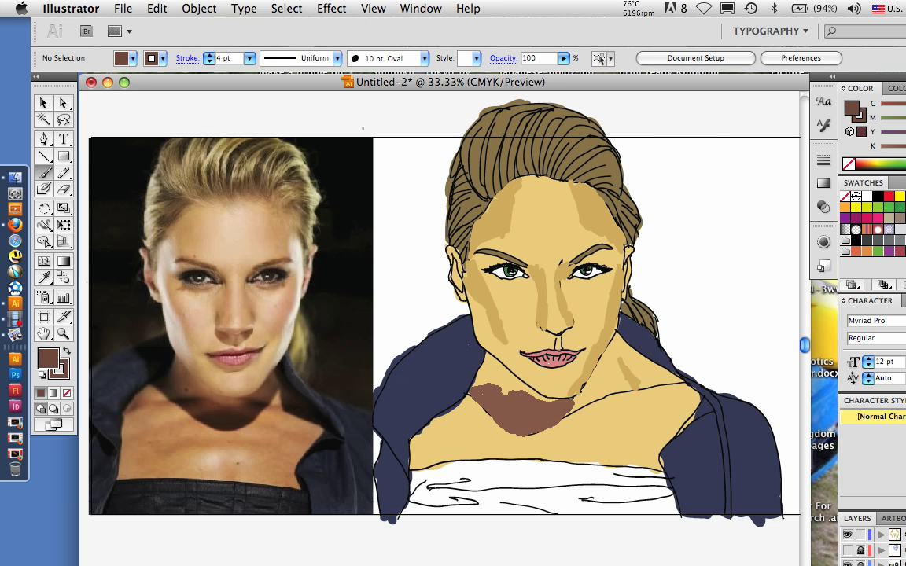
left_click_drag(500, 370, 534, 397)
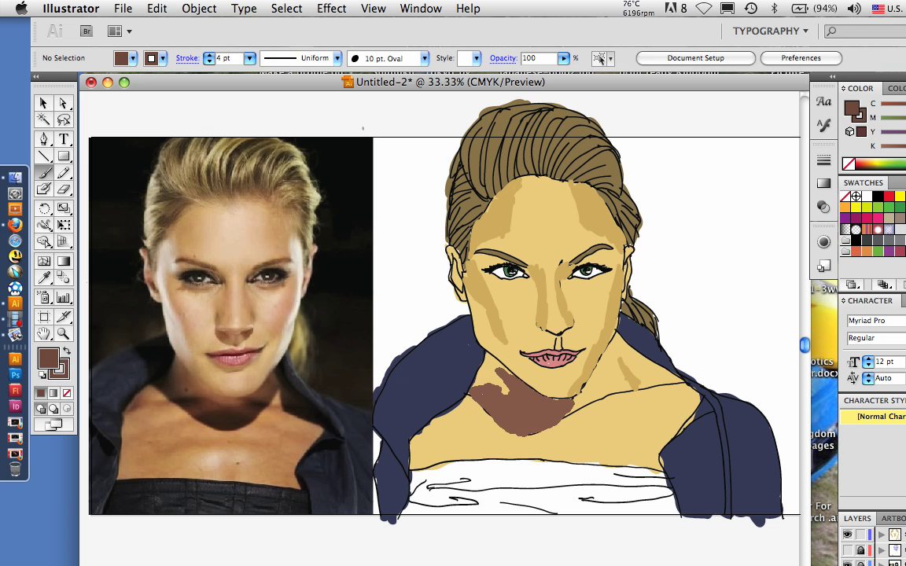
left_click_drag(487, 370, 502, 388)
left_click_drag(482, 350, 493, 381)
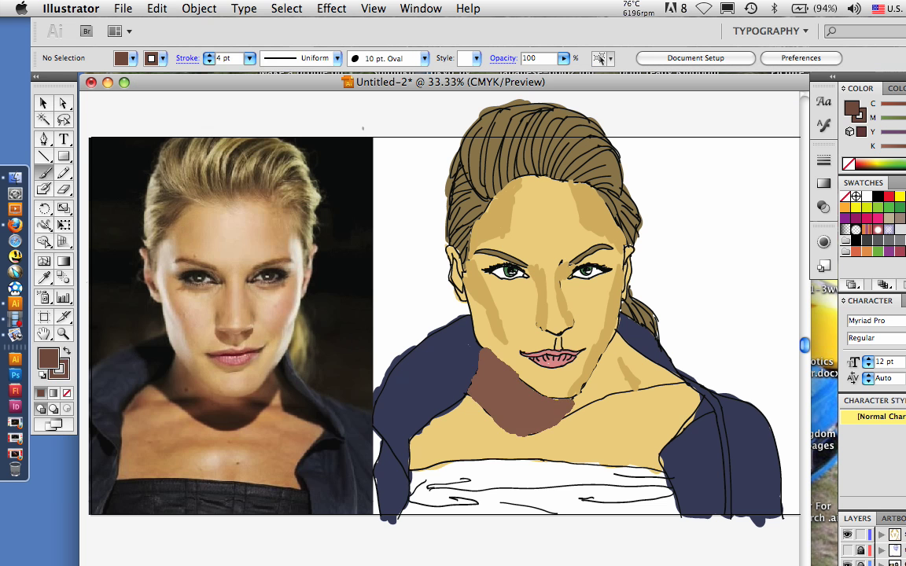
Move the neck shadow's layer beneath the outlines and extend the brown shadow up the neck along the far jawline
key("super+z")
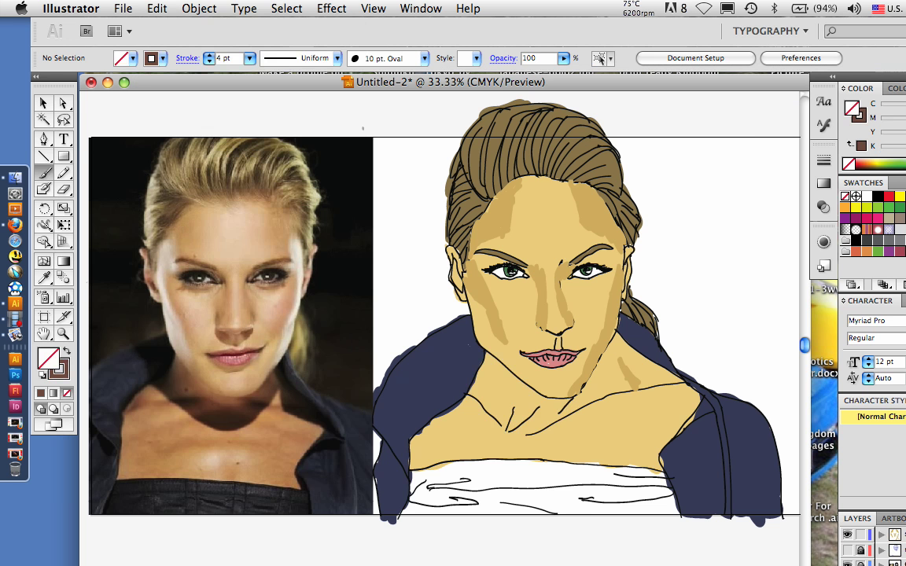
key("super+shift+z")
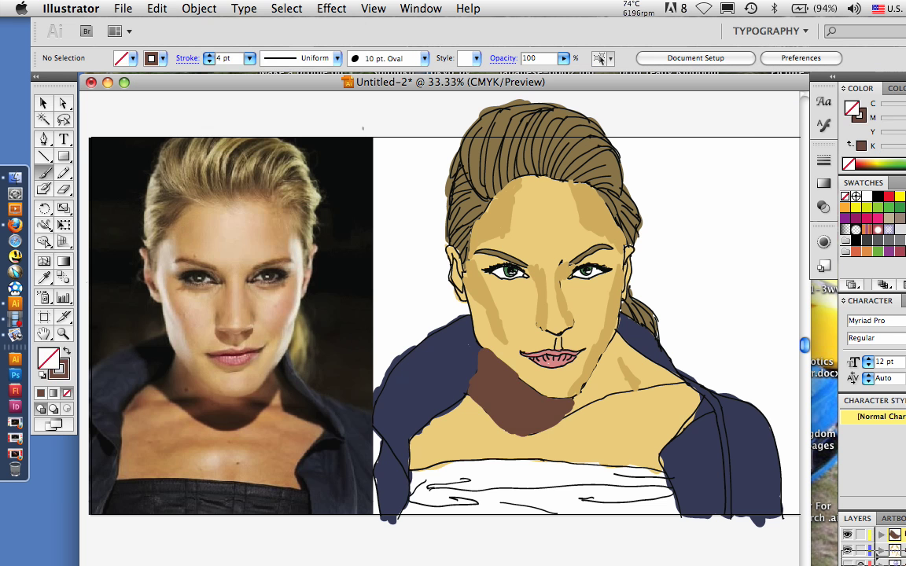
left_click_drag(878, 557, 878, 565)
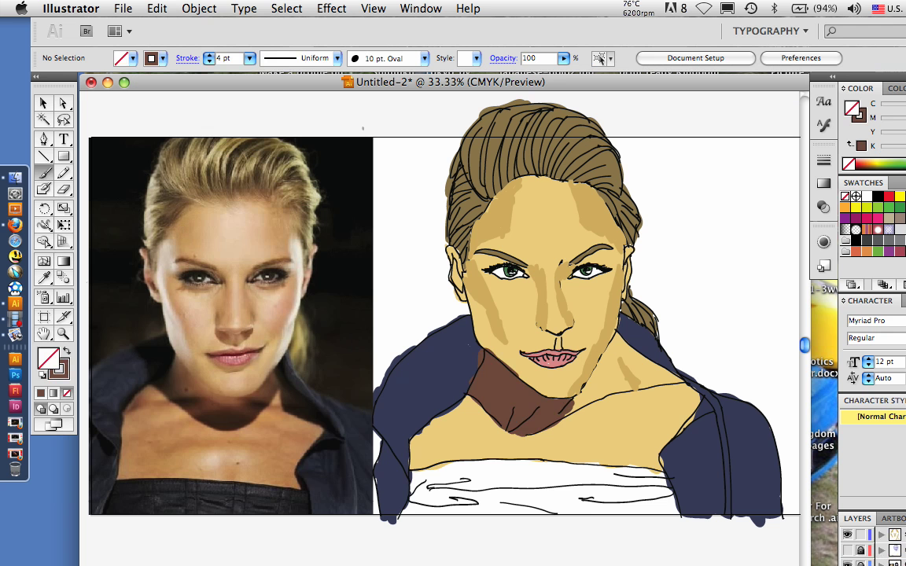
left_click_drag(568, 410, 624, 338)
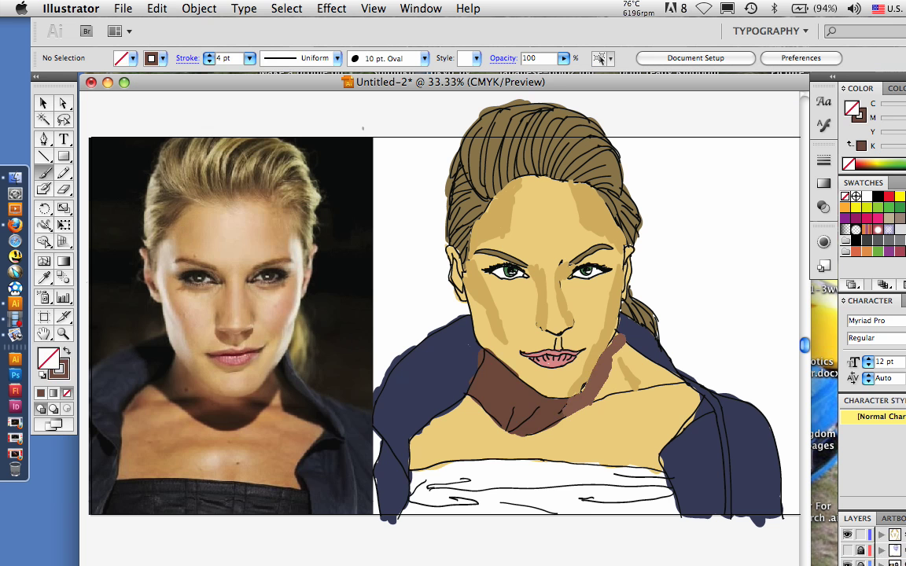
left_click_drag(583, 393, 625, 335)
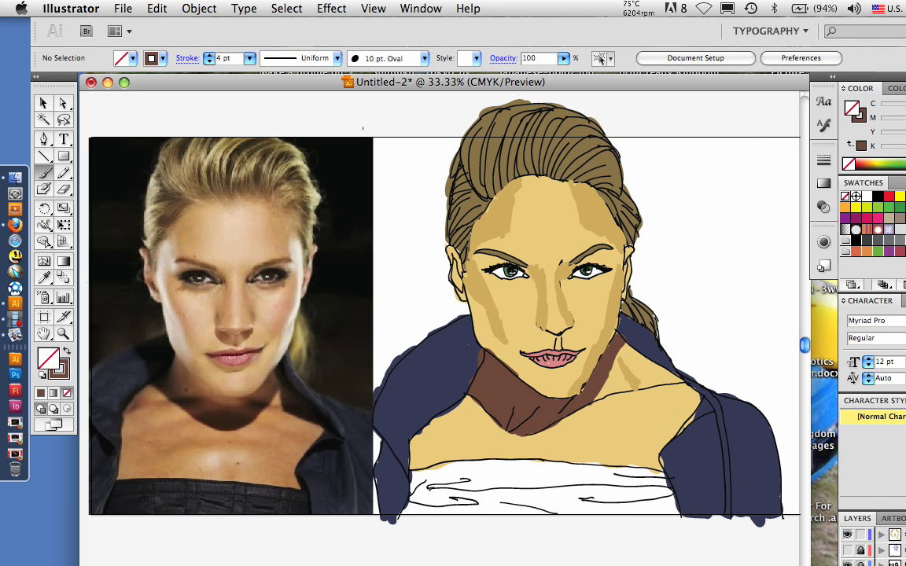
Sample black from the top in the photo and use it as a 1 pt Paintbrush stroke with no fill
key("i")
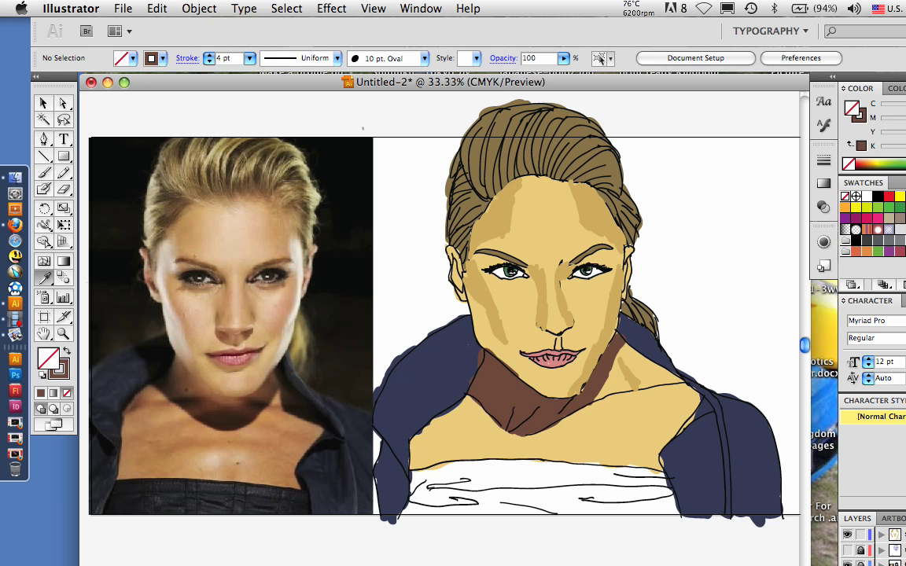
left_click(212, 497)
key("b")
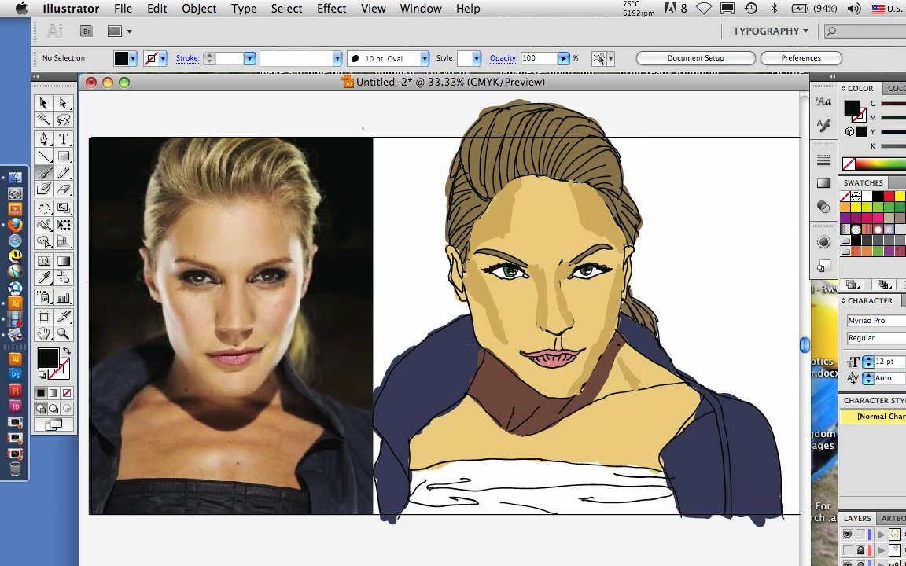
key("shift+x")
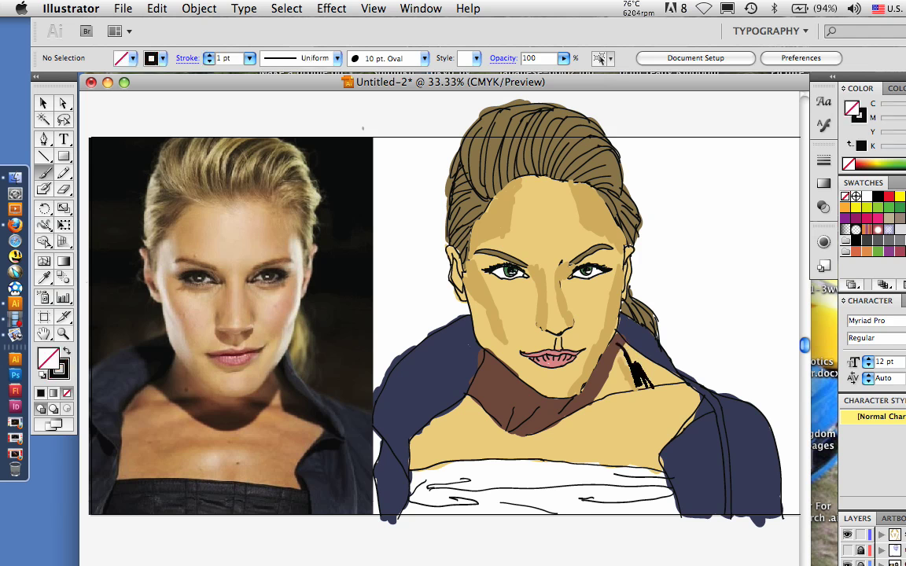
Paint the inside of the jacket collar black on both sides of the neck
left_click_drag(636, 363, 689, 403)
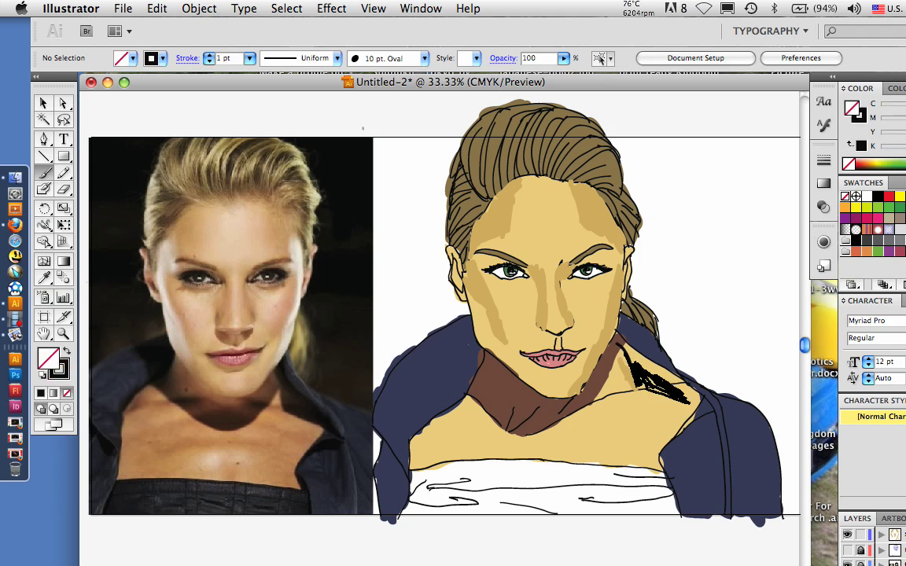
left_click_drag(651, 376, 703, 404)
left_click_drag(636, 353, 698, 389)
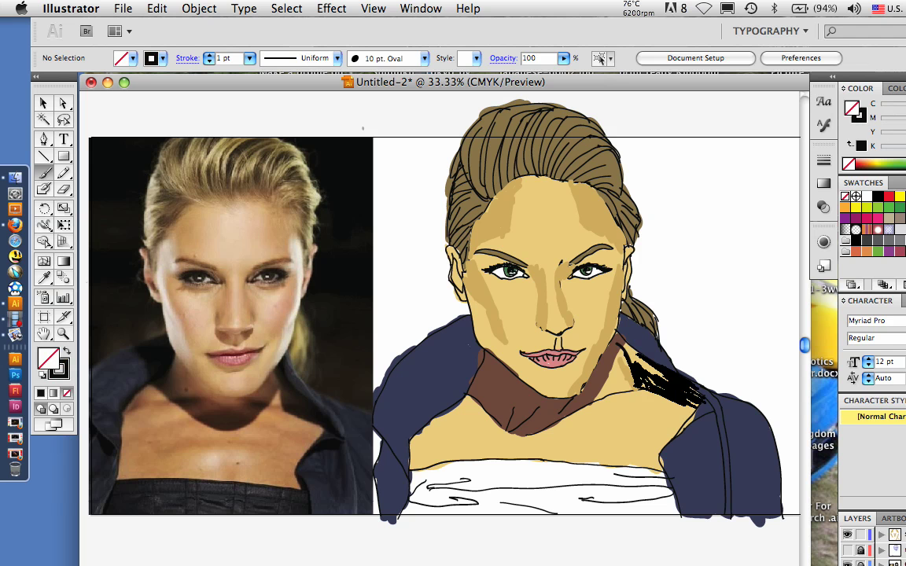
left_click_drag(618, 341, 668, 382)
left_click_drag(627, 356, 665, 390)
left_click_drag(620, 340, 696, 402)
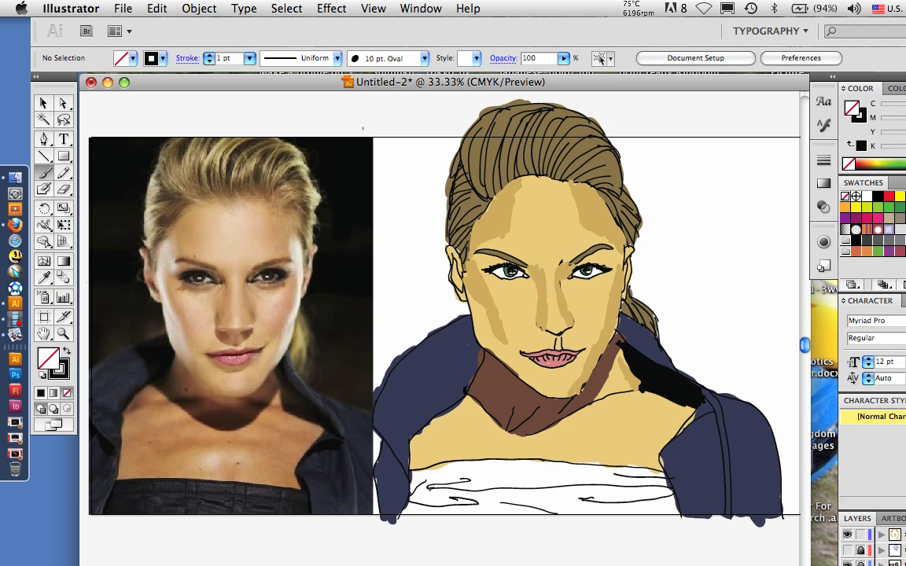
mouse_move(476, 354)
left_mouse_down()
mouse_move(462, 387)
mouse_move(459, 340)
mouse_move(434, 324)
left_mouse_up()
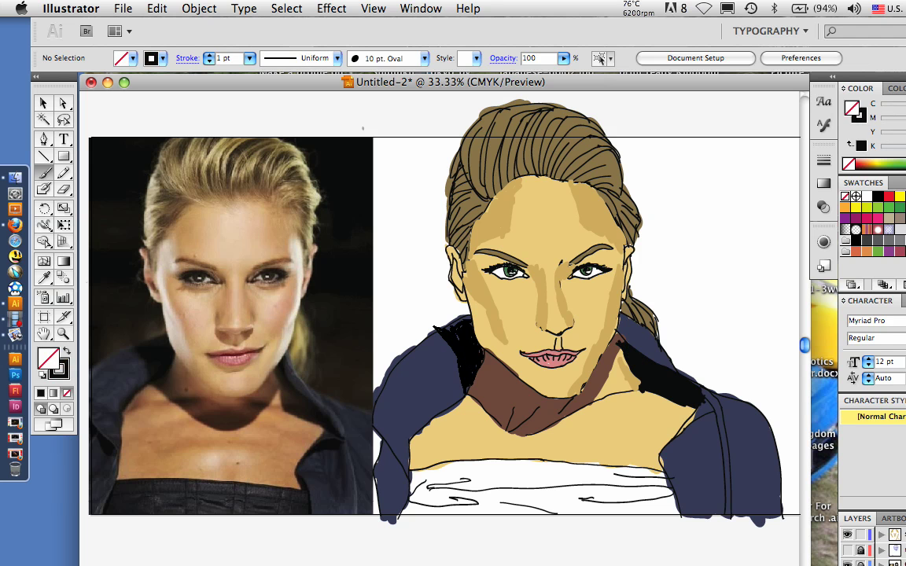
left_click_drag(476, 383, 439, 322)
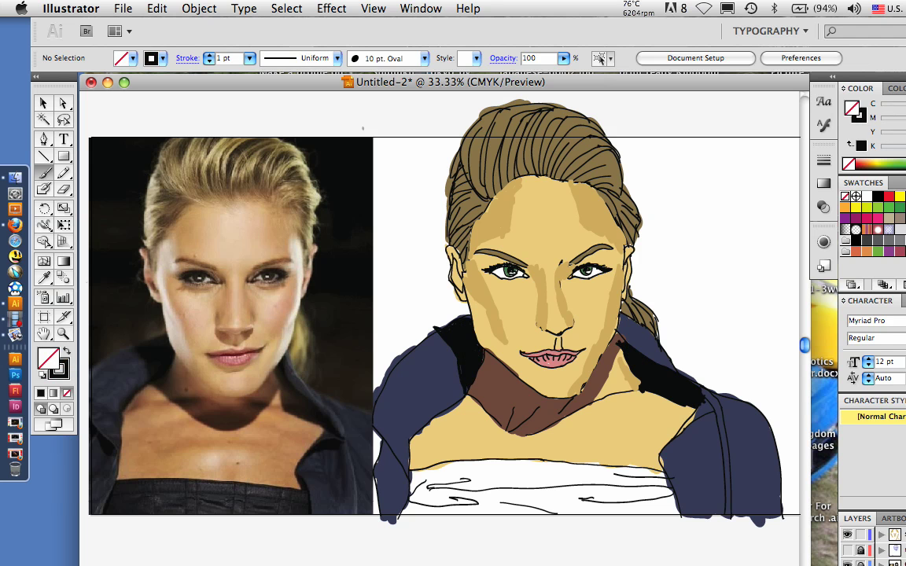
Sample the dark grey of the strapless top in the photo as the Paintbrush colour
key("i")
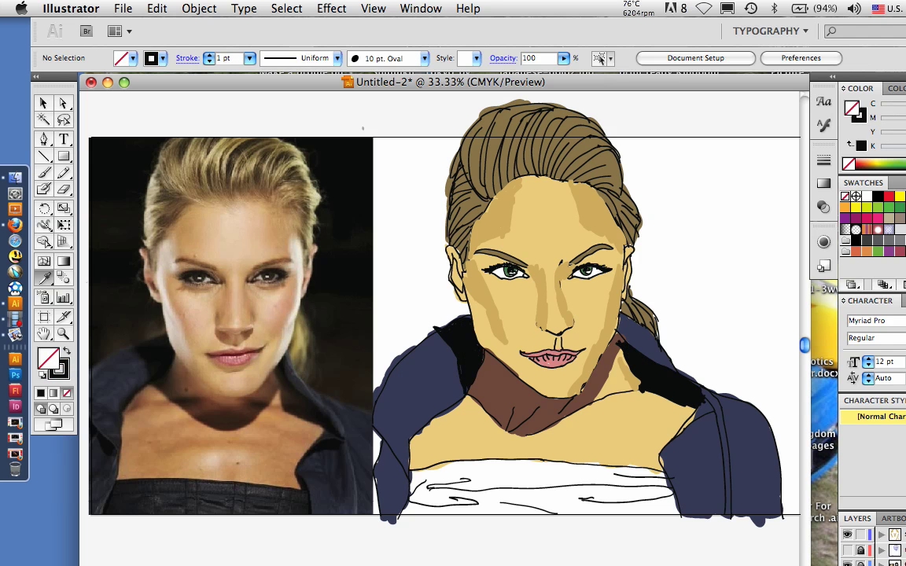
key("shift+x")
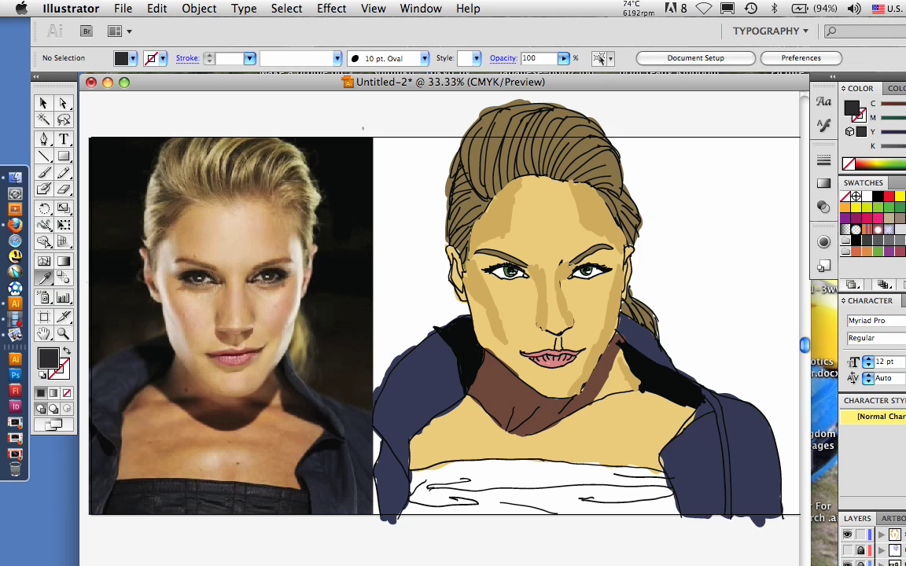
key("b")
Try a 3 pt brush stroke across the middle of the drawn strapless top and undo it
left_click(250, 59)
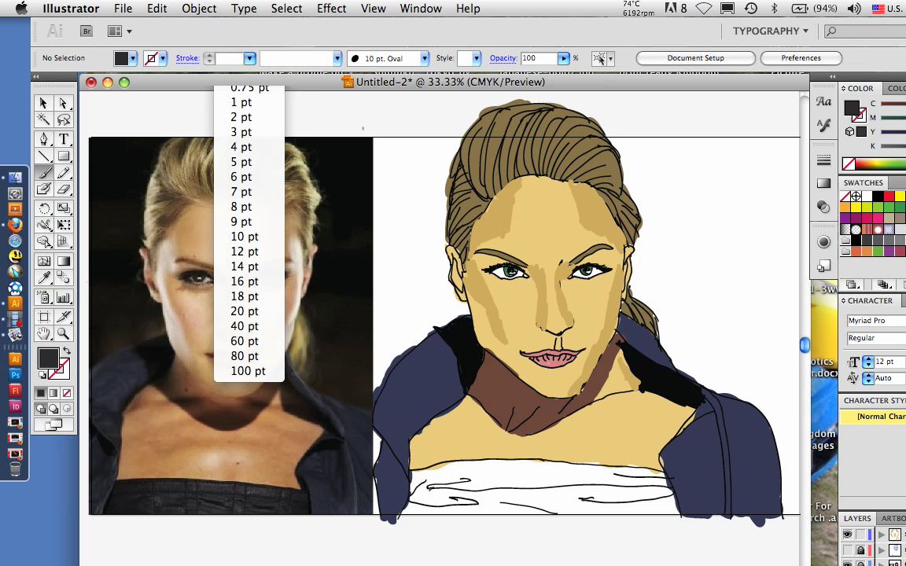
left_click(242, 132)
left_click_drag(524, 480, 580, 500)
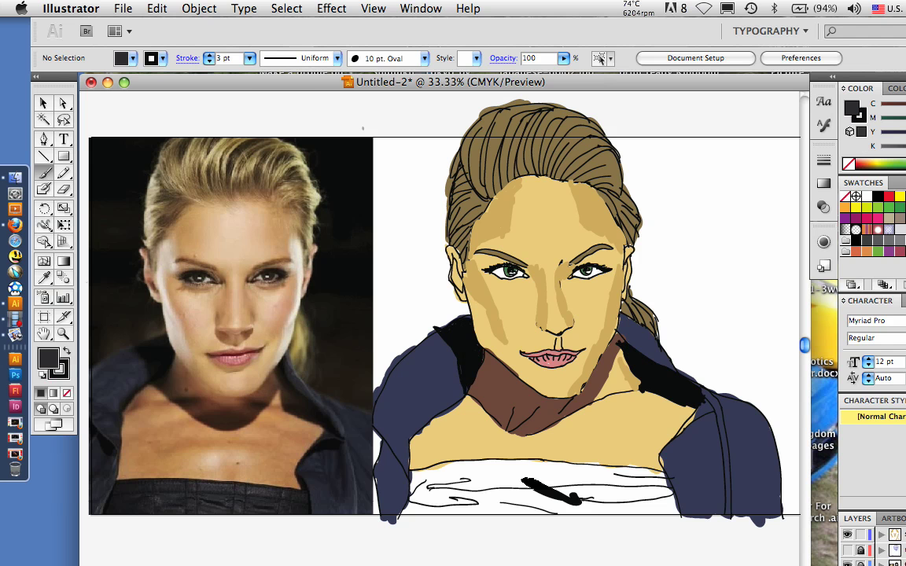
left_click(123, 8)
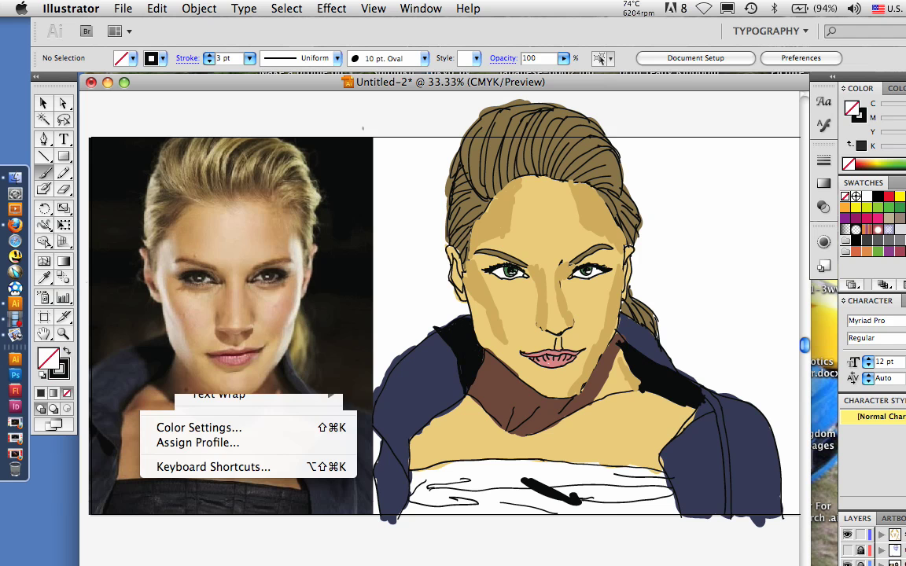
key("super+z")
Swap the dark grey between fill and stroke, test a thin stroke on the top, and undo it
key("x")
key("slash")
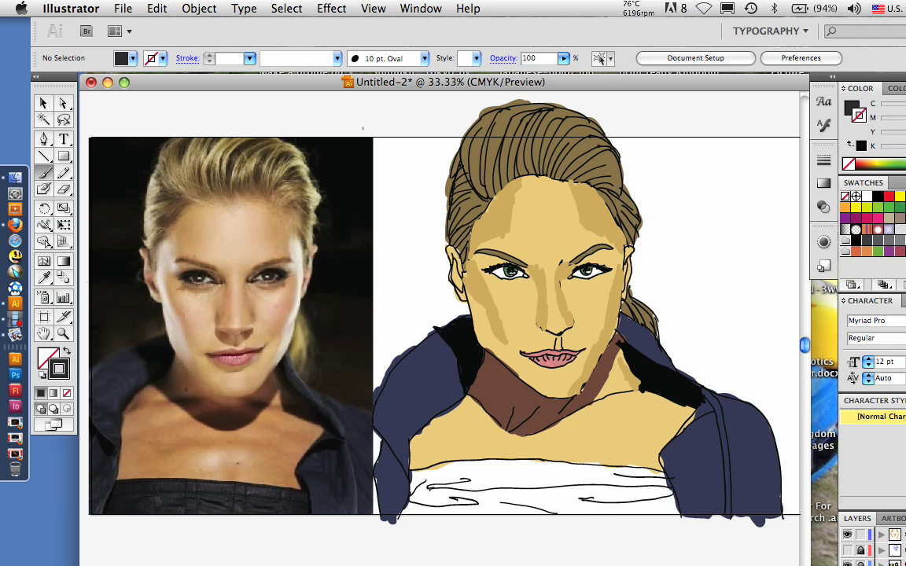
key("shift+x")
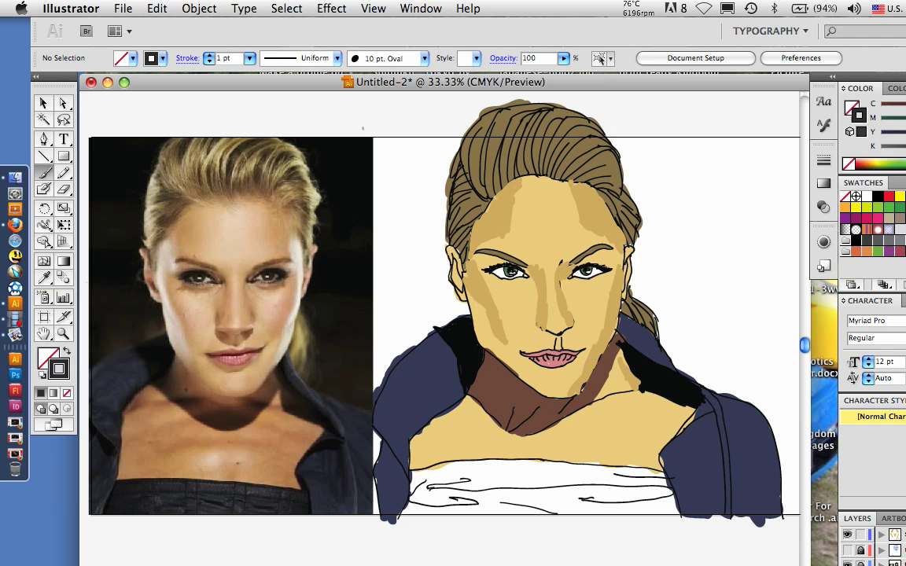
key("shift+x")
key("x")
key("shift+x")
key("x")
left_click_drag(521, 480, 580, 502)
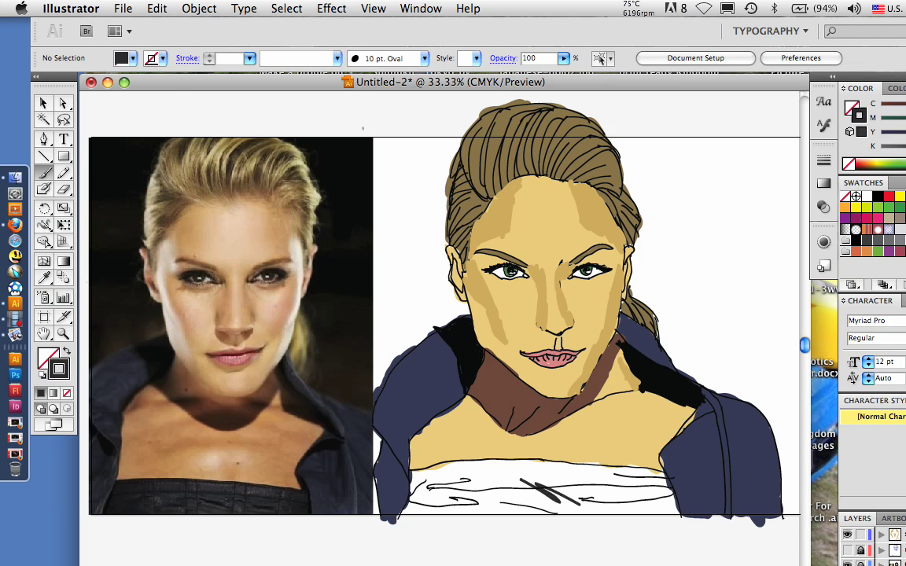
left_click(156, 9)
left_click(222, 28)
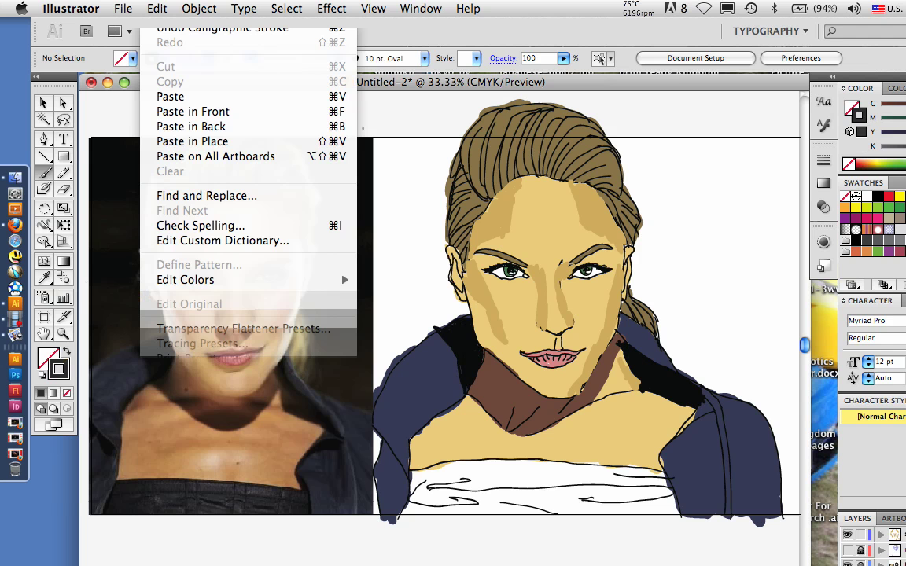
Try a 5 pt stroke weight with the fill removed, and swap the dark grey back to the fill
key("shift+x")
left_click(249, 58)
left_click(250, 162)
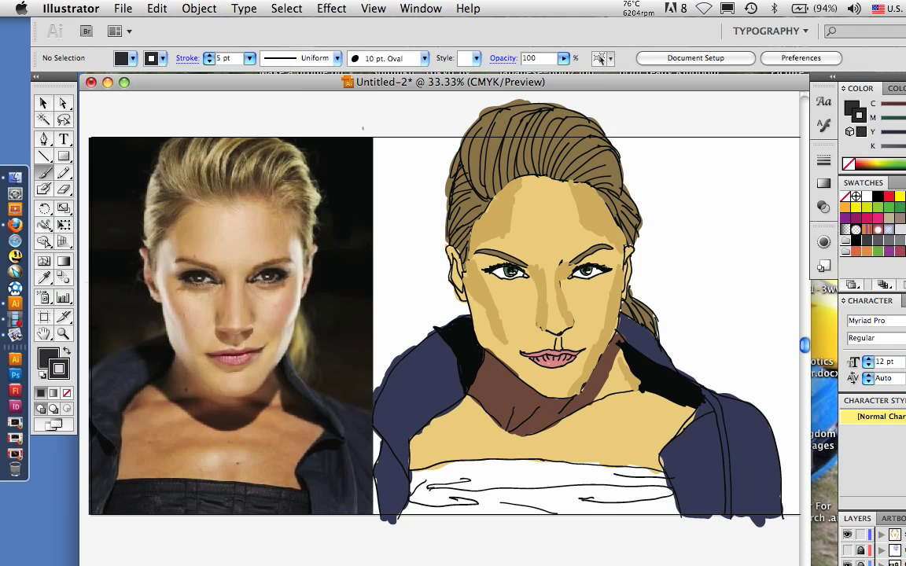
key("x")
key("slash")
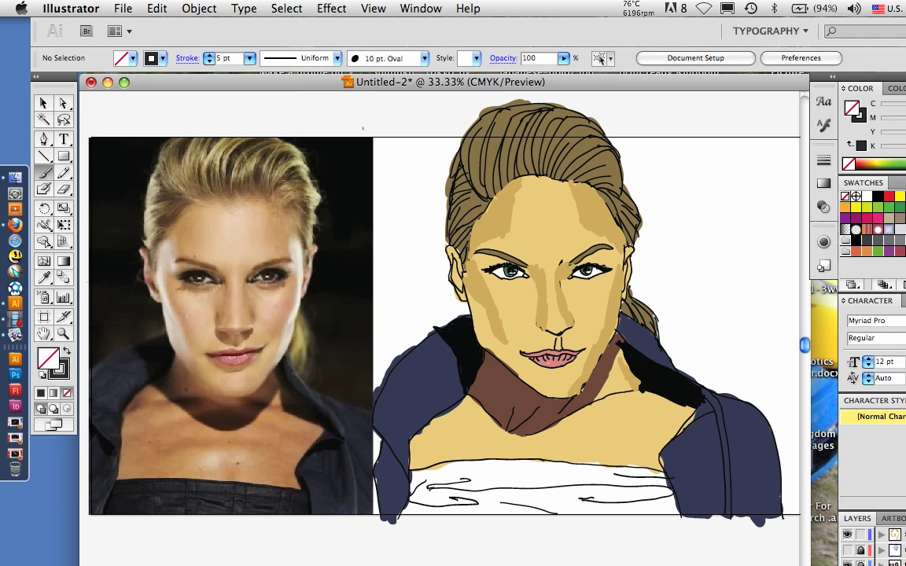
key("shift+x")
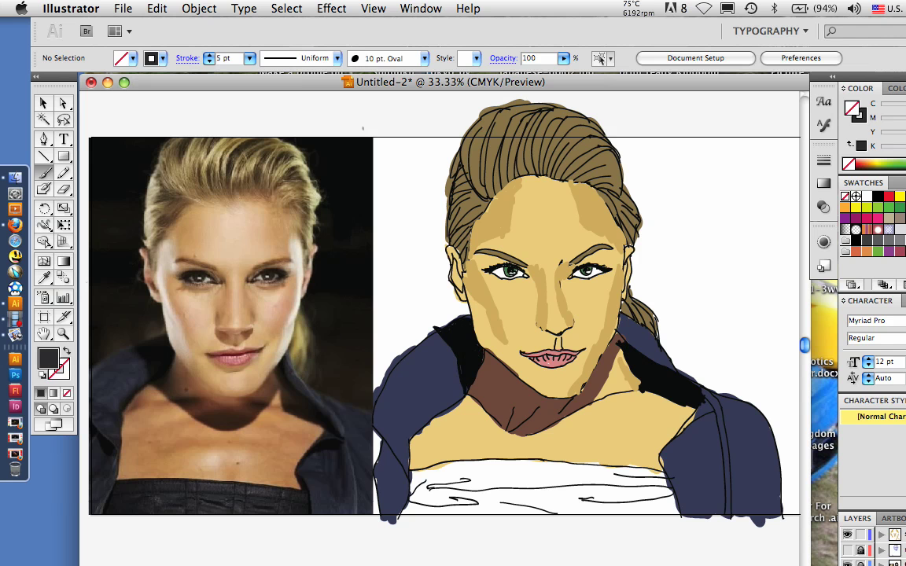
Scribble dark grey on the middle of the strapless top and paint its right half with a 5 pt stroke
left_click_drag(523, 486, 570, 500)
key("shift+x")
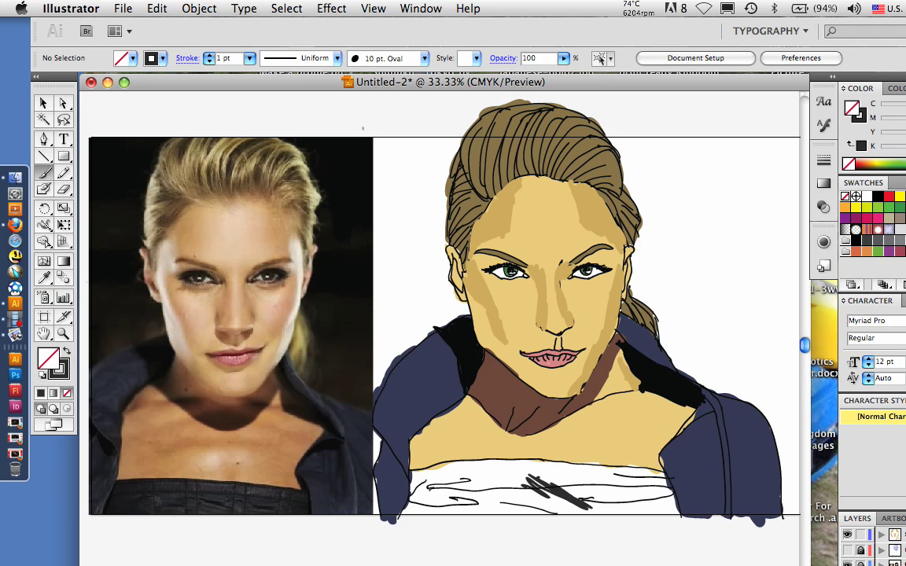
left_click(249, 58)
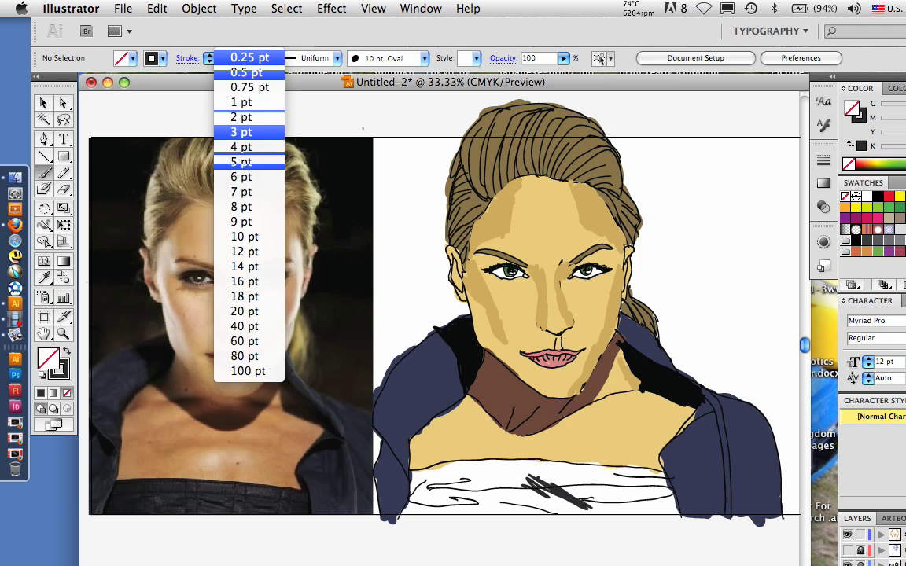
left_click(241, 162)
left_click_drag(555, 481, 637, 499)
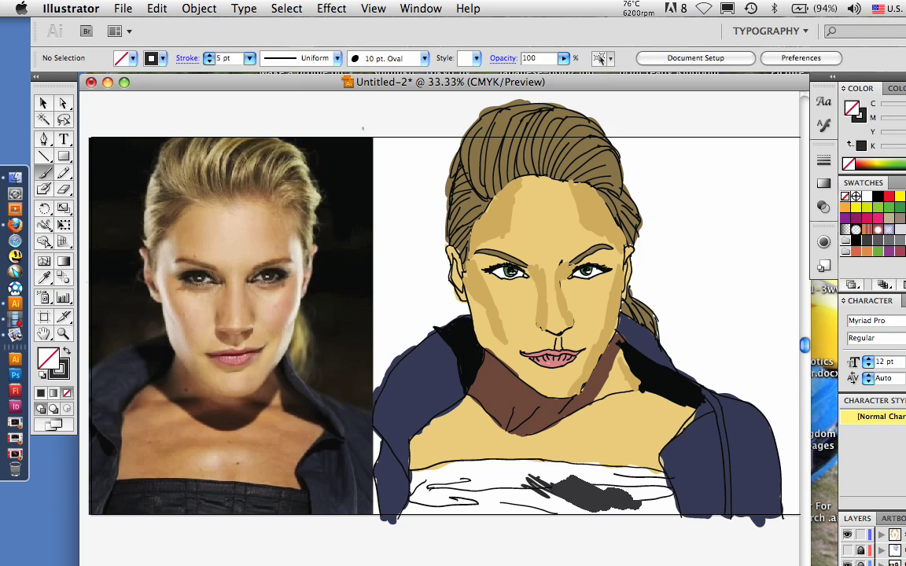
left_click_drag(574, 497, 674, 506)
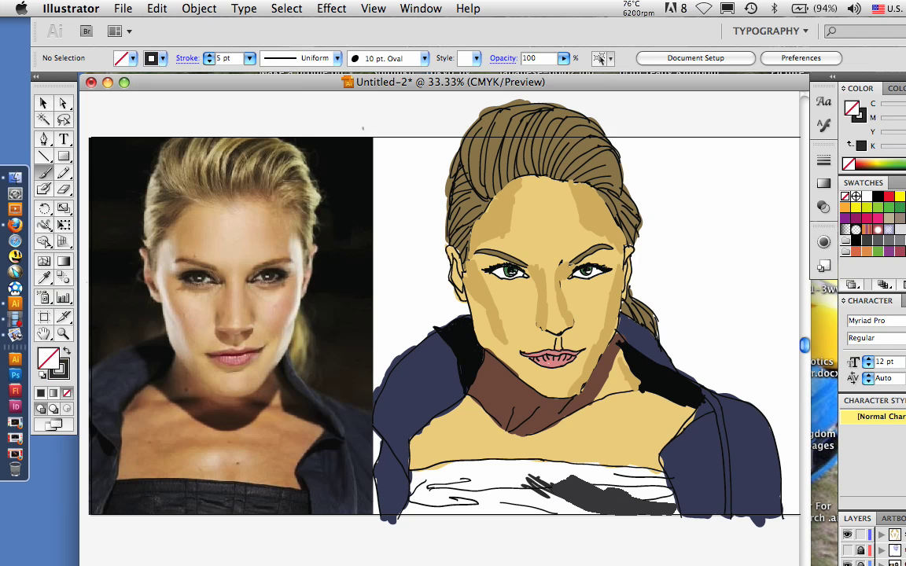
left_click_drag(629, 479, 676, 505)
left_click_drag(606, 483, 670, 476)
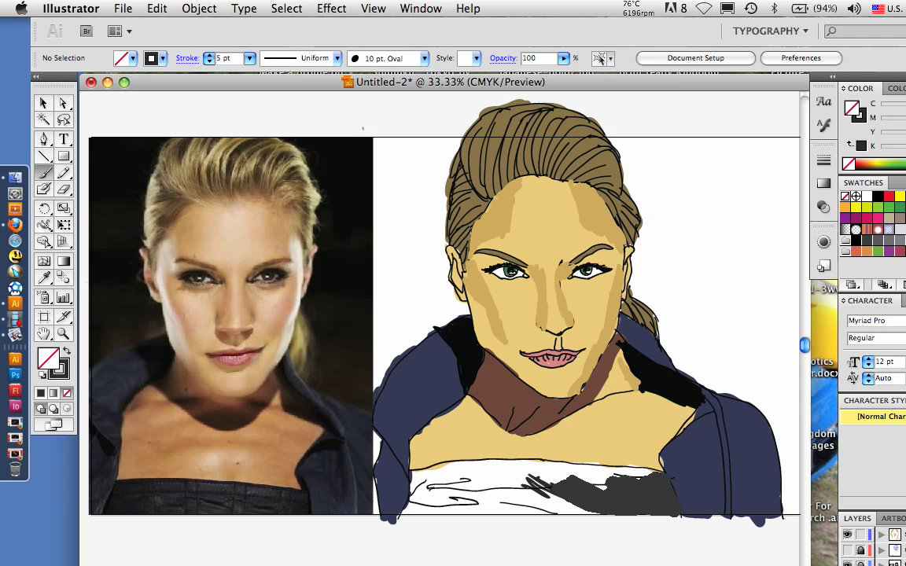
left_click_drag(566, 478, 661, 470)
Fill the rest of the strapless top with dark grey out to its edges, beneath the outlines
mouse_move(560, 471)
left_mouse_down()
mouse_move(447, 469)
mouse_move(418, 504)
mouse_move(580, 511)
left_mouse_up()
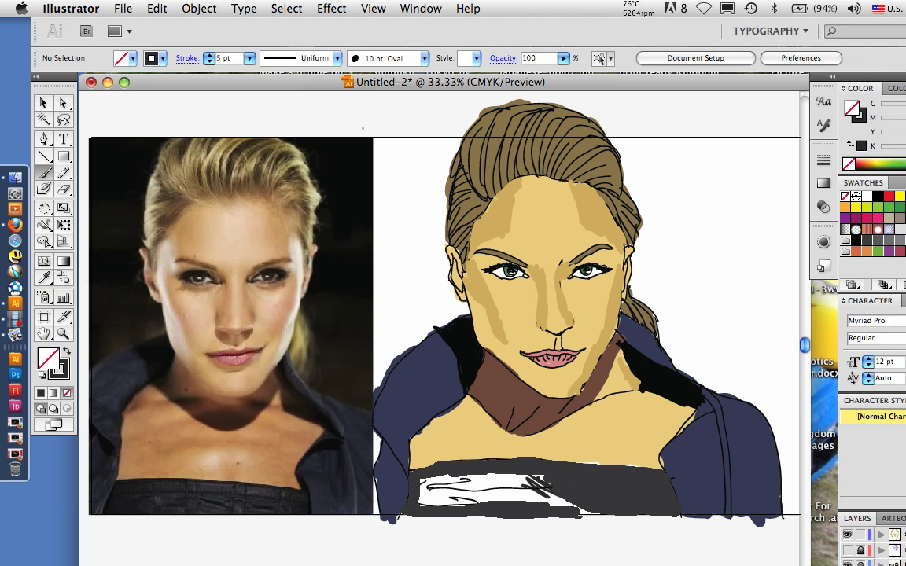
left_click_drag(535, 484, 427, 500)
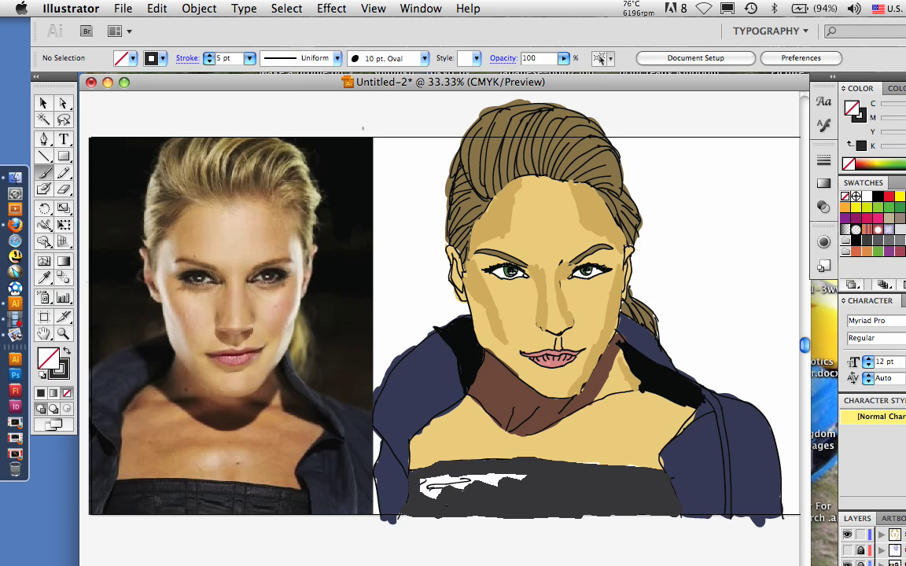
left_click_drag(500, 481, 421, 491)
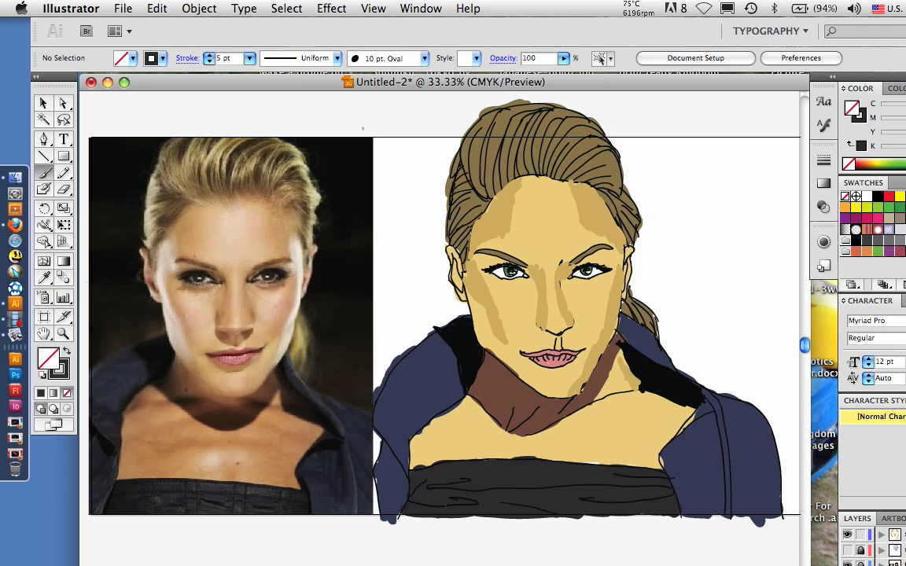
Sample a very dark navy from the jacket in the photo as a 4 pt Paintbrush stroke with no fill
key("i")
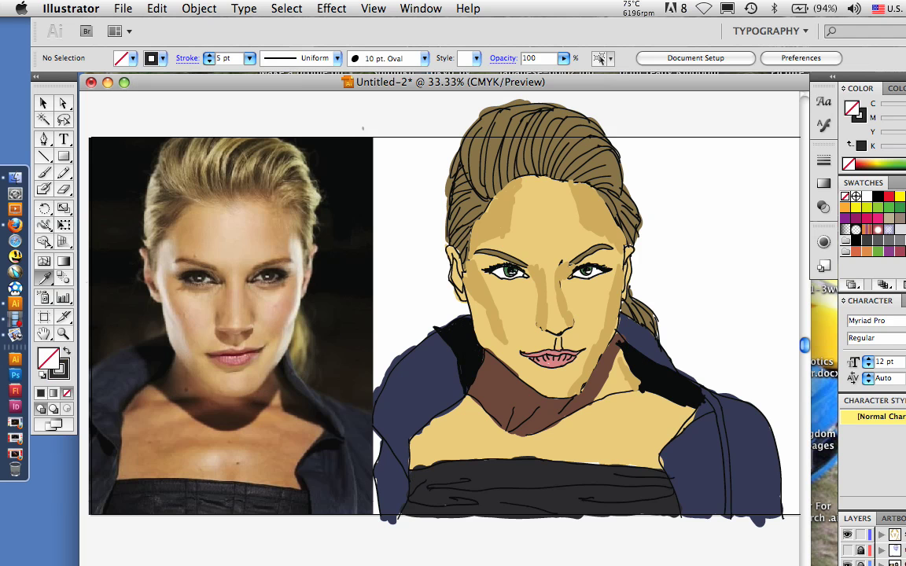
key("shift+x")
key("b")
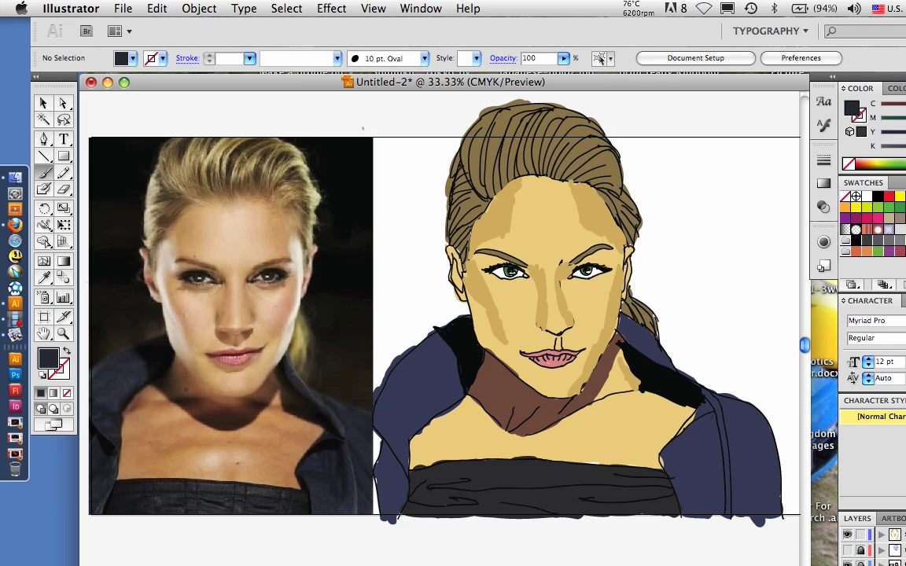
key("shift+x")
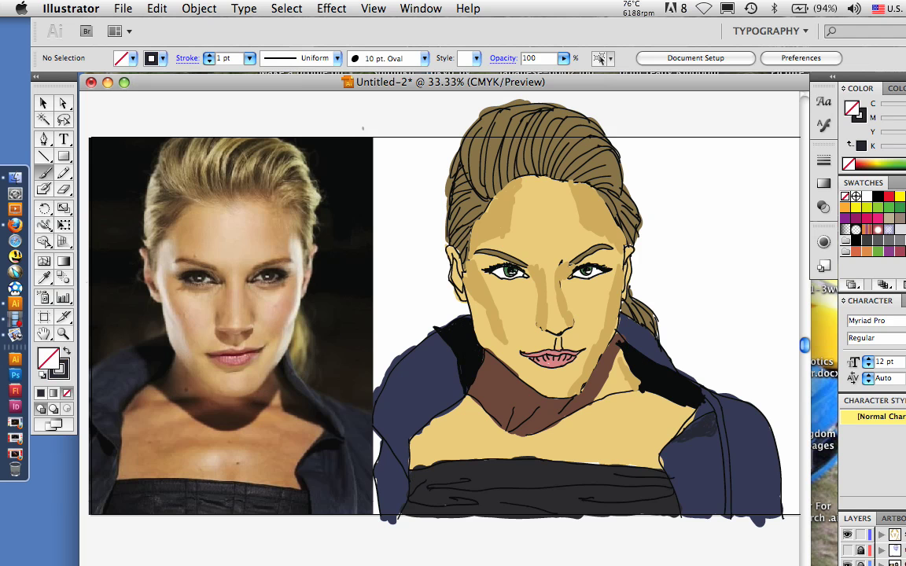
left_click(248, 58)
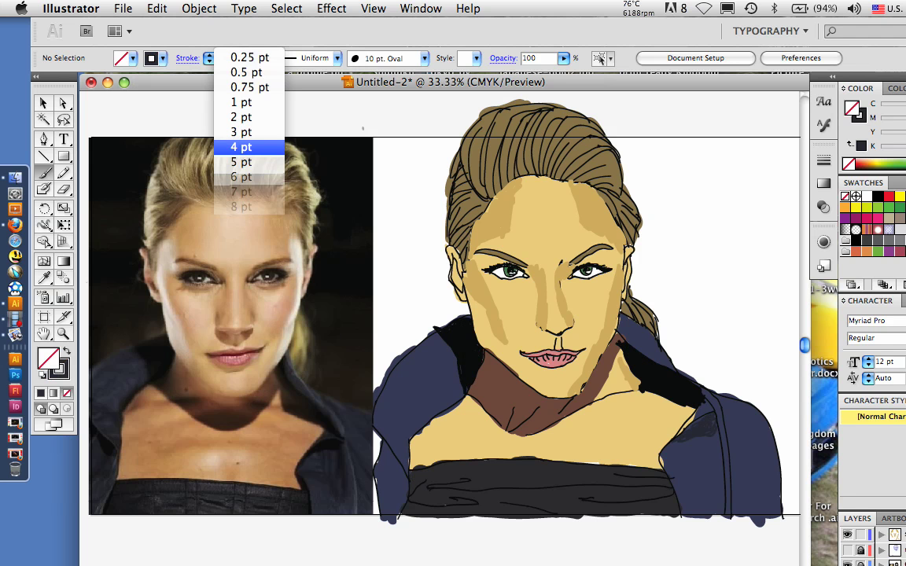
left_click(241, 147)
Paint dark navy shadows along the lapels, shoulders and collar on both sides of the jacket
left_click_drag(716, 417, 723, 510)
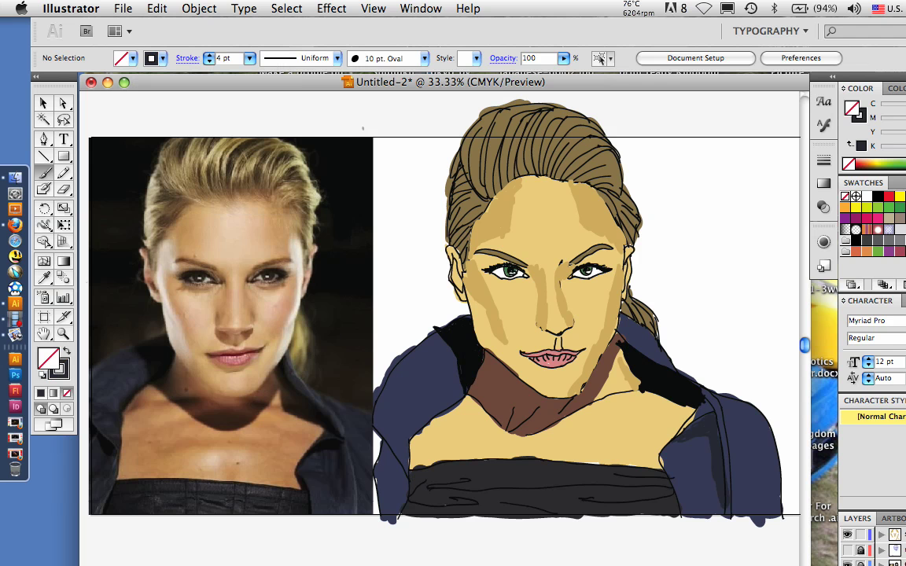
mouse_move(719, 399)
left_mouse_down()
mouse_move(737, 413)
mouse_move(758, 484)
left_mouse_up()
left_click_drag(412, 450, 386, 371)
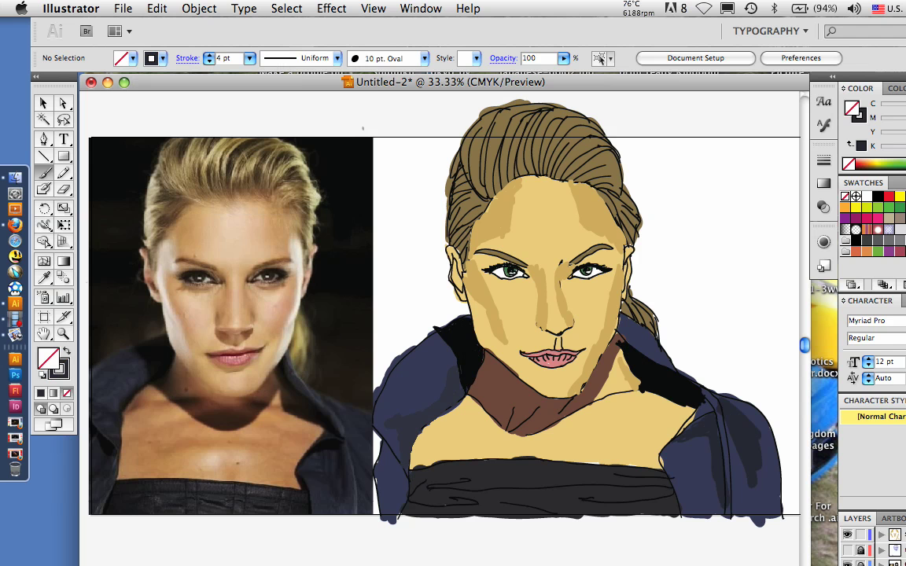
left_click_drag(458, 358, 407, 456)
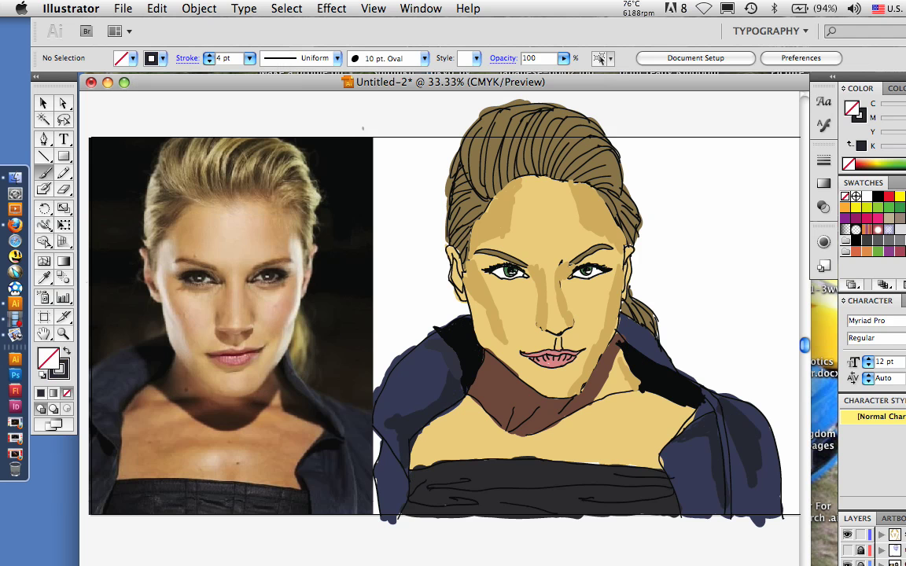
left_click_drag(431, 342, 457, 375)
left_click_drag(405, 464, 392, 506)
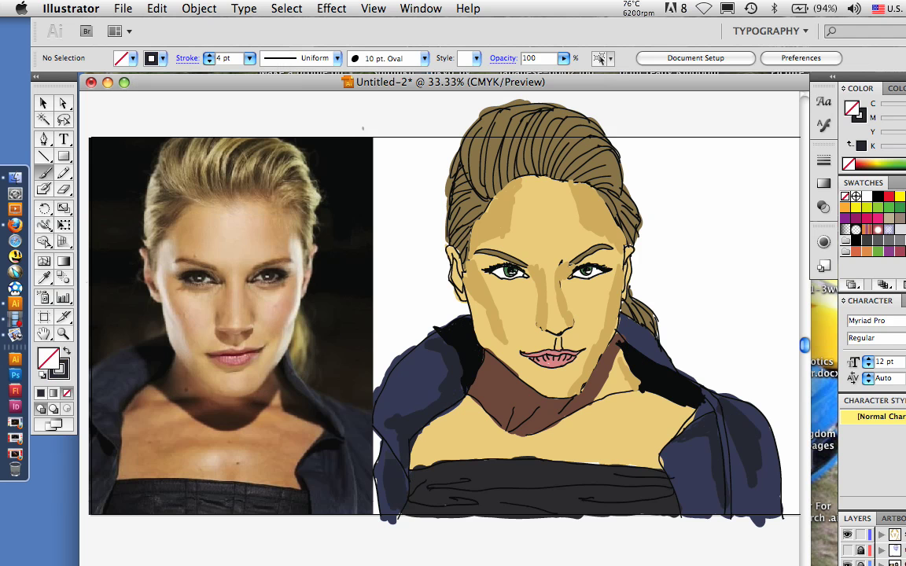
Try 4 pt dark navy strokes across the strapless top and undo them
left_click_drag(461, 483, 515, 483)
left_click_drag(431, 480, 559, 477)
key("super+z")
left_click(157, 9)
left_click(223, 27)
Sample black and paint 1 pt fold lines across the middle and lower part of the strapless top
key("i")
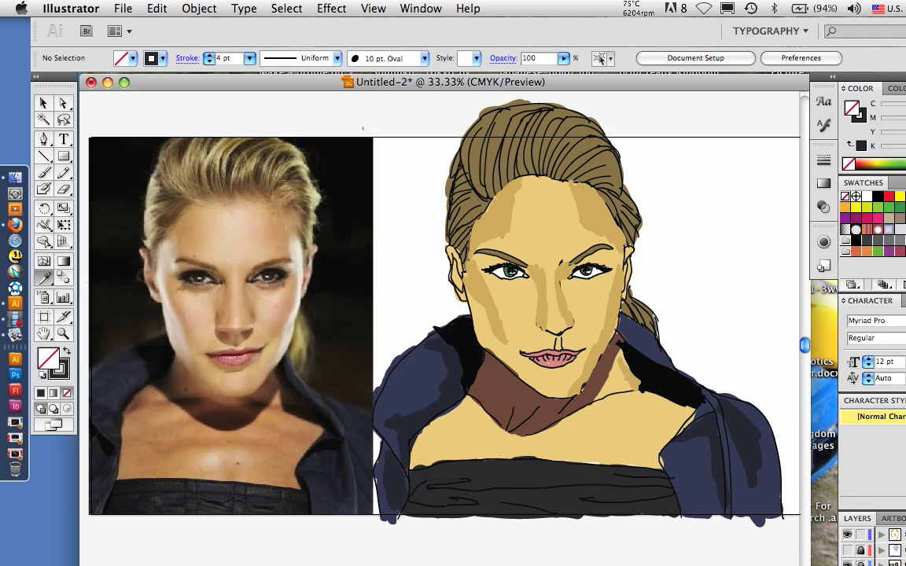
key("shift+x")
left_click(44, 172)
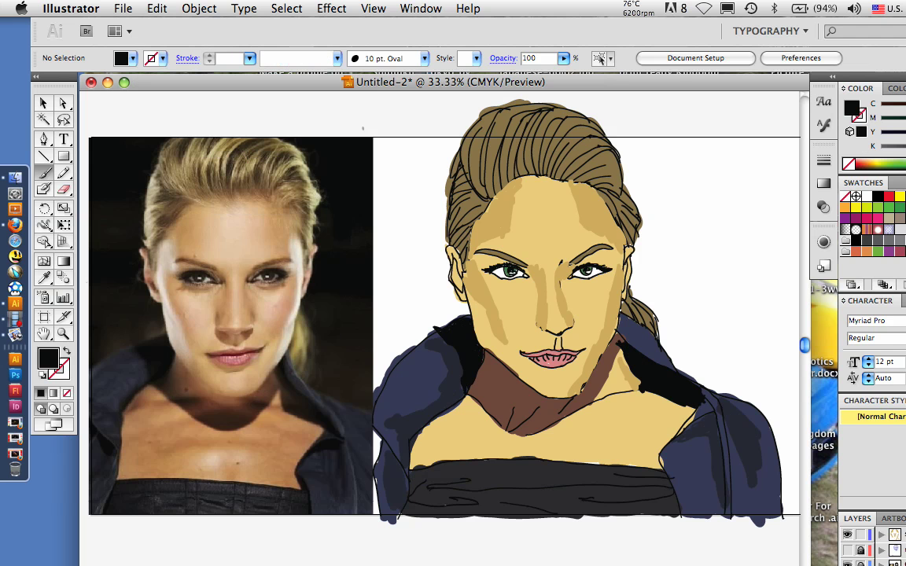
left_click_drag(430, 485, 622, 484)
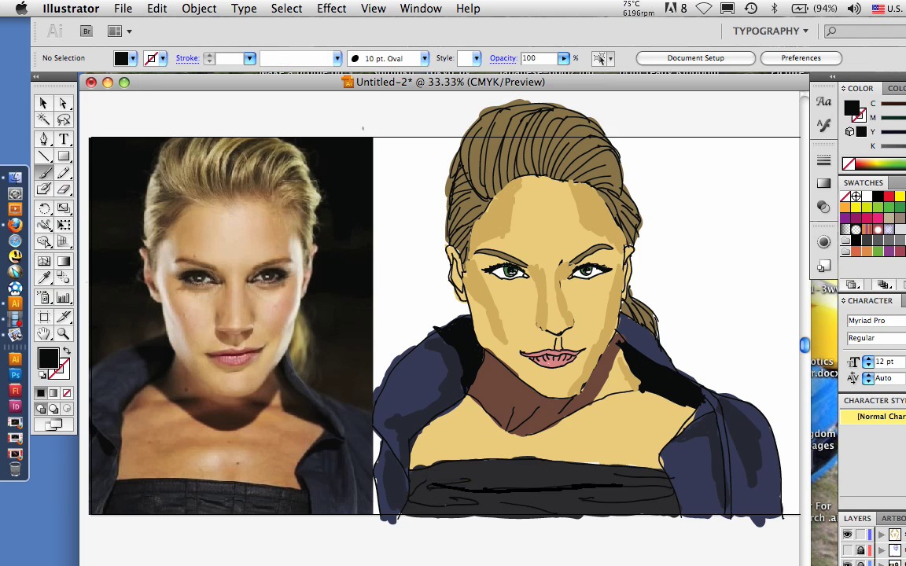
left_click_drag(414, 489, 477, 503)
left_click_drag(578, 501, 663, 499)
left_click_drag(506, 502, 555, 513)
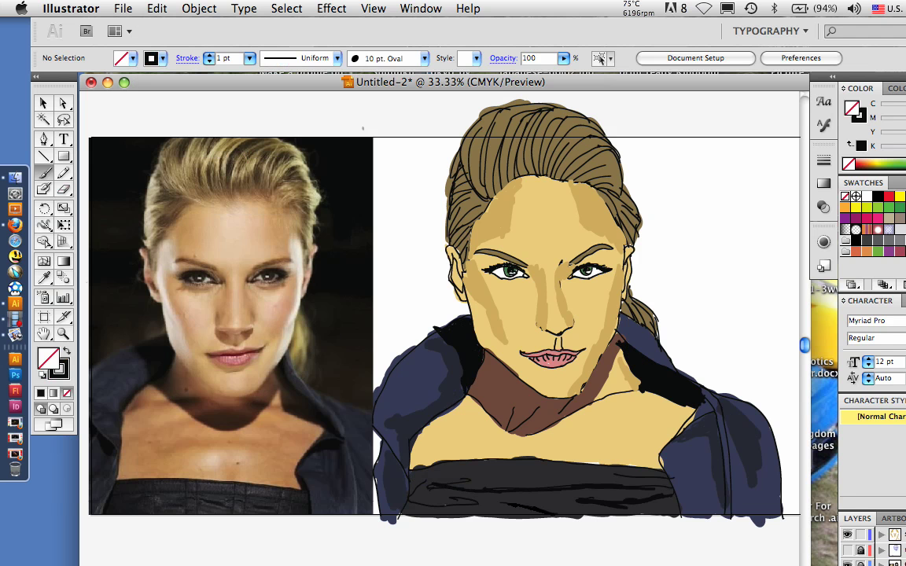
left_click_drag(446, 504, 467, 507)
Set the stroke colour to dark brown 684E1B for shading the drawn hair
key("i")
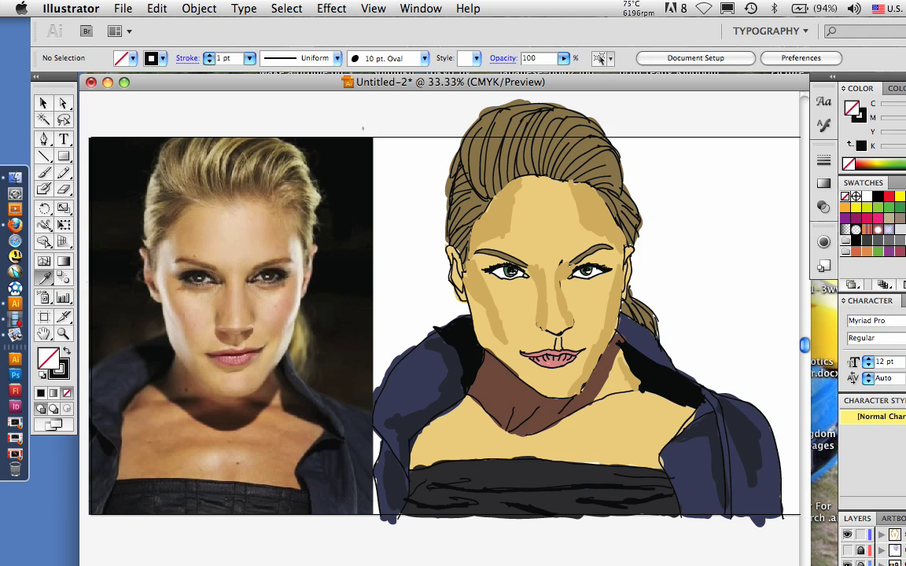
left_click(562, 265)
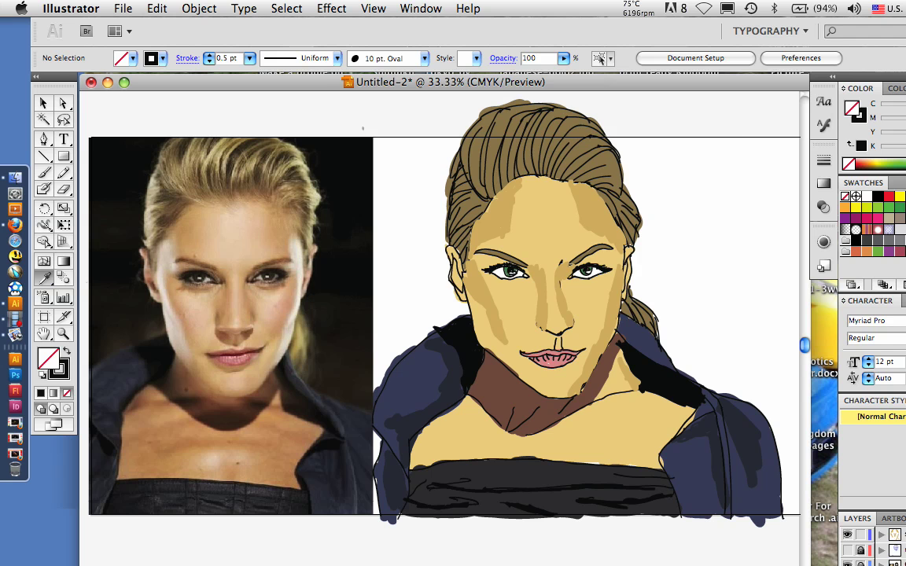
double_click(64, 373)
left_click_drag(342, 199, 350, 224)
left_click(332, 309)
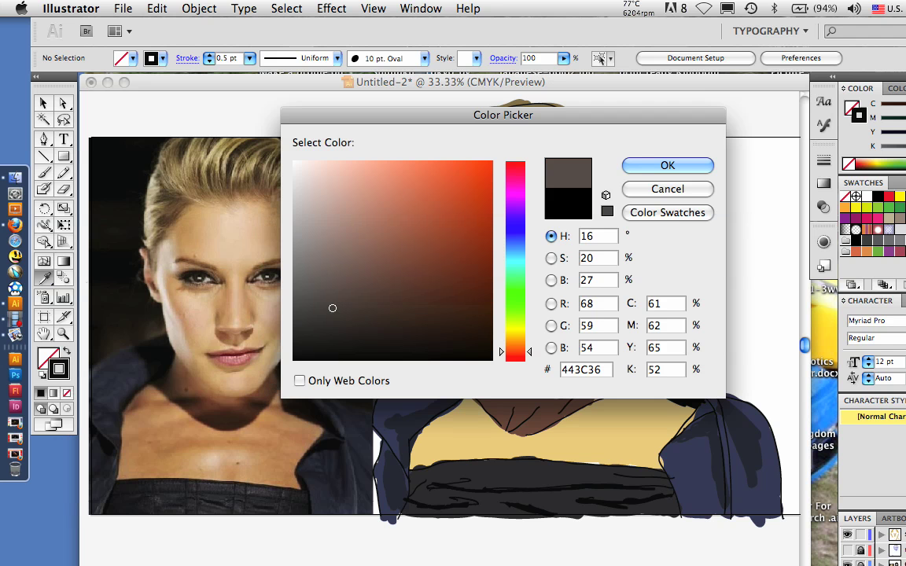
left_click_drag(516, 353, 516, 322)
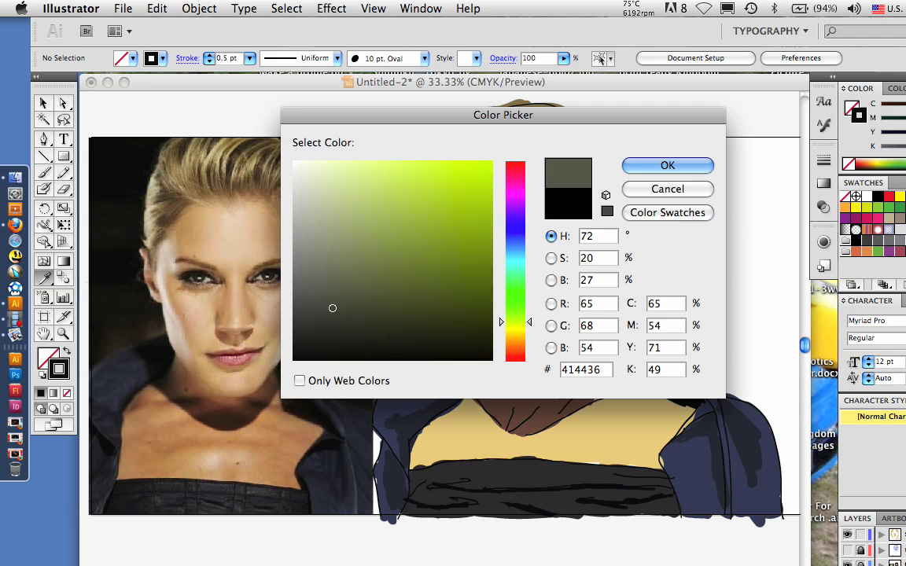
left_click(516, 343)
left_click_drag(394, 224, 407, 183)
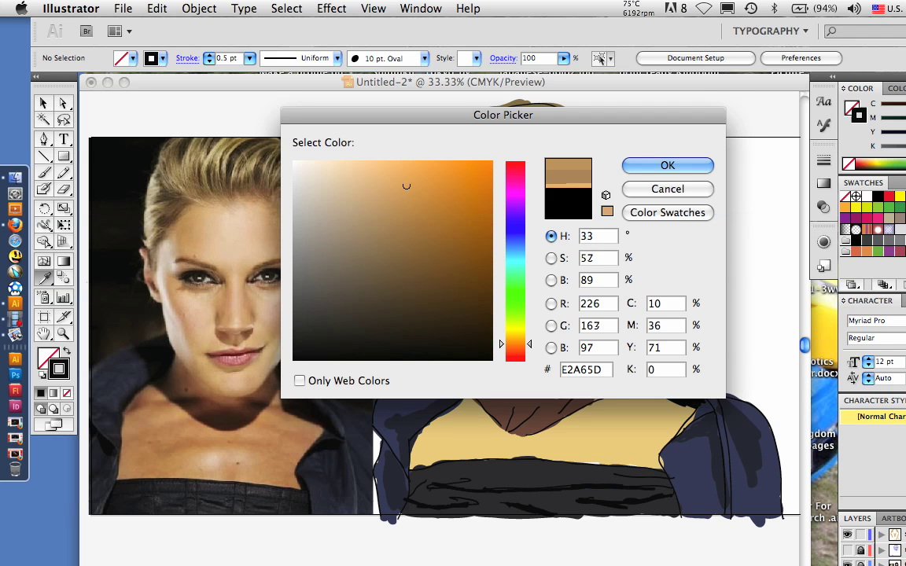
left_click(382, 178)
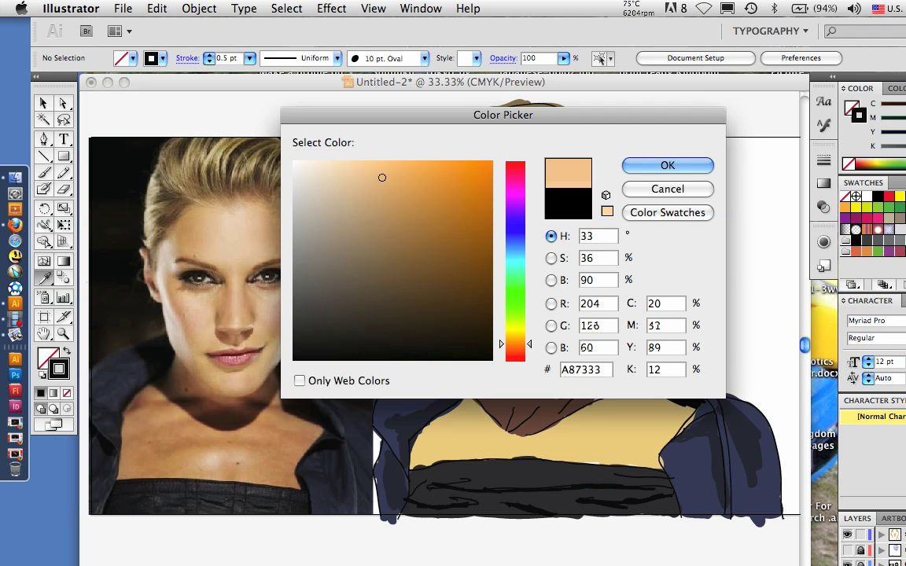
left_click_drag(382, 178, 383, 278)
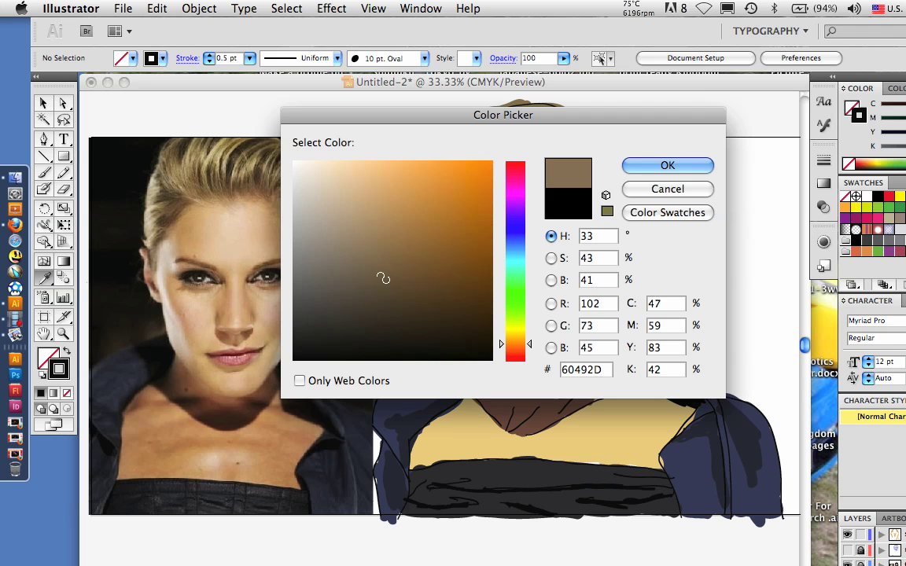
left_click(516, 331)
mouse_move(400, 286)
left_mouse_down()
mouse_move(406, 207)
mouse_move(442, 282)
left_mouse_up()
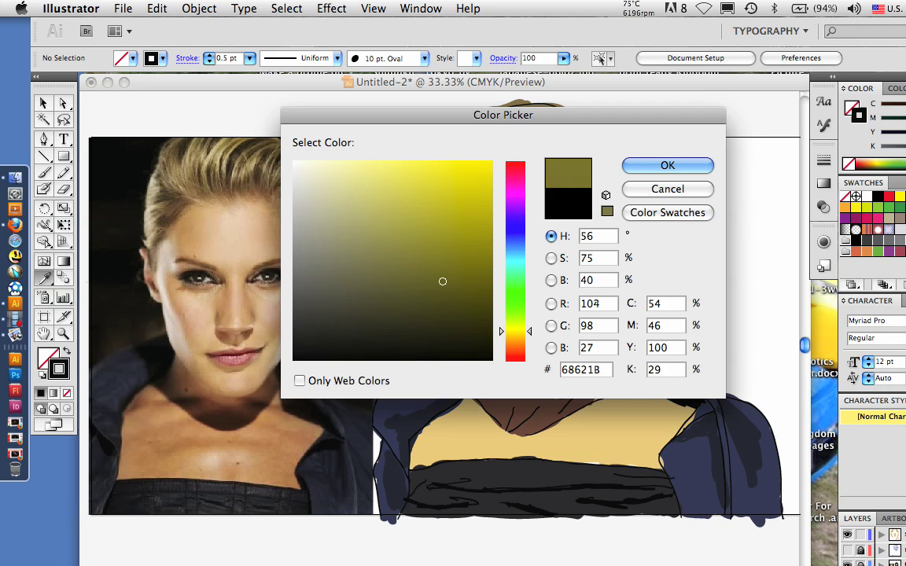
left_click_drag(515, 331, 515, 340)
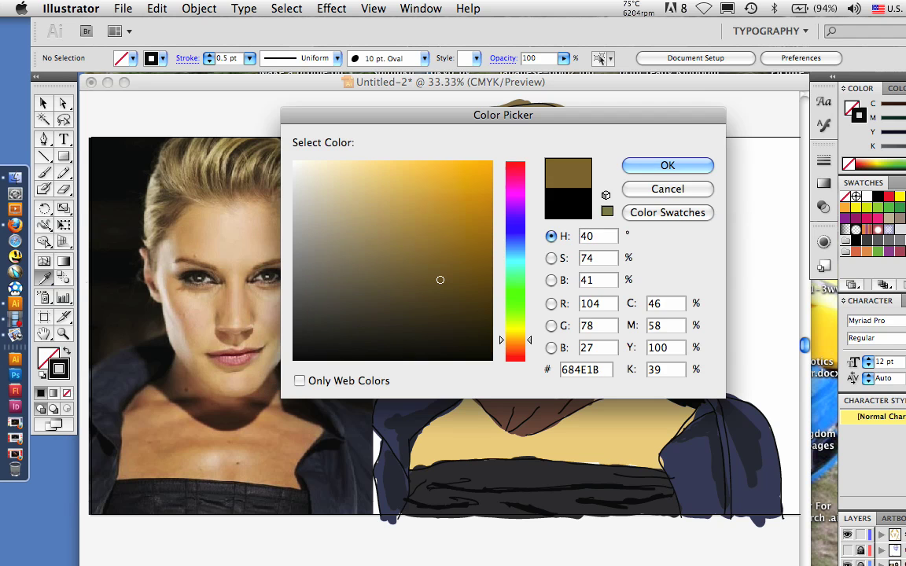
key("Return")
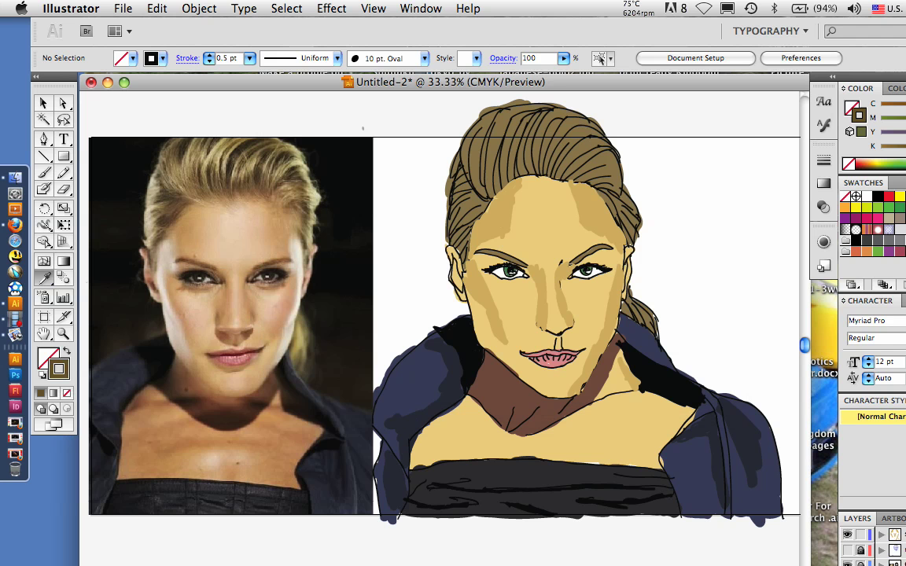
Paint 3 pt dark brown shadows above the hairline, along both sides of the hair and across the crown
key("b")
left_click(249, 59)
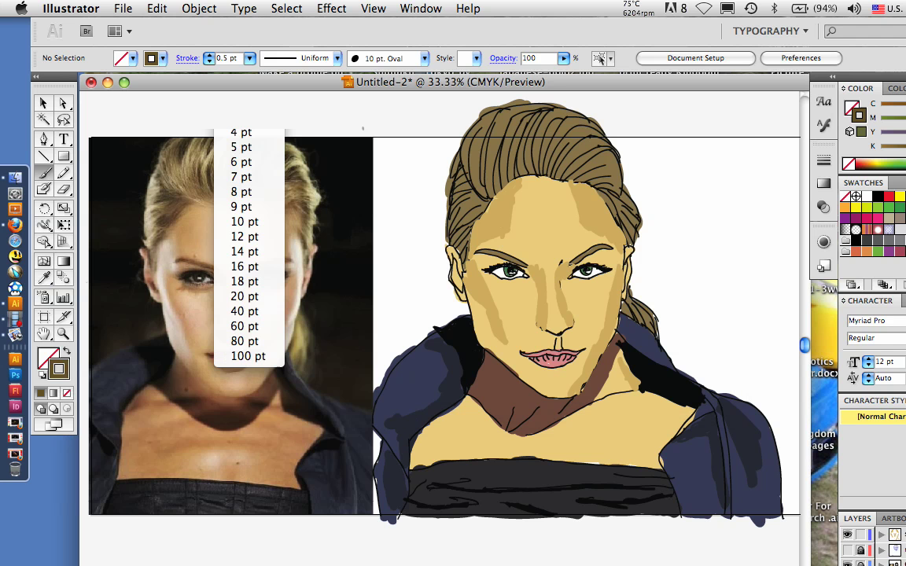
left_click(241, 117)
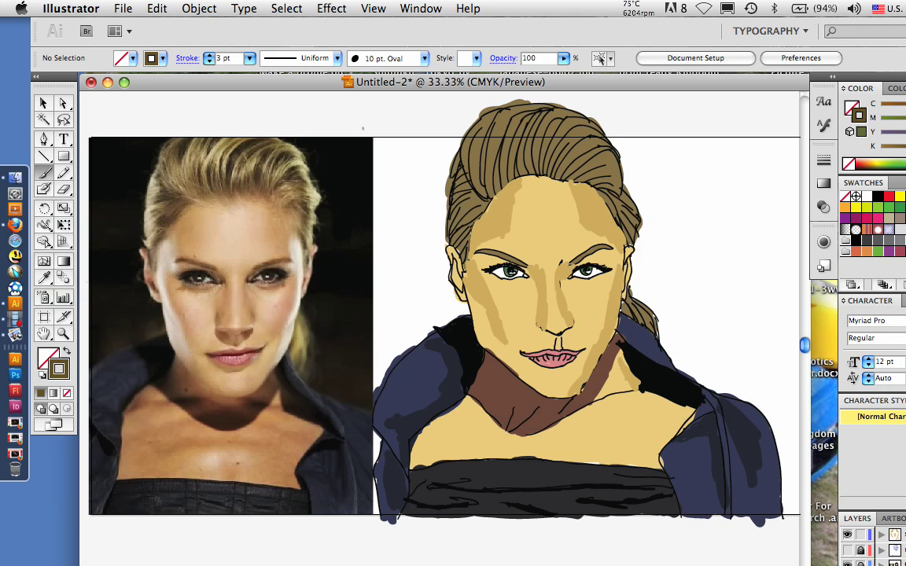
left_click_drag(491, 160, 475, 214)
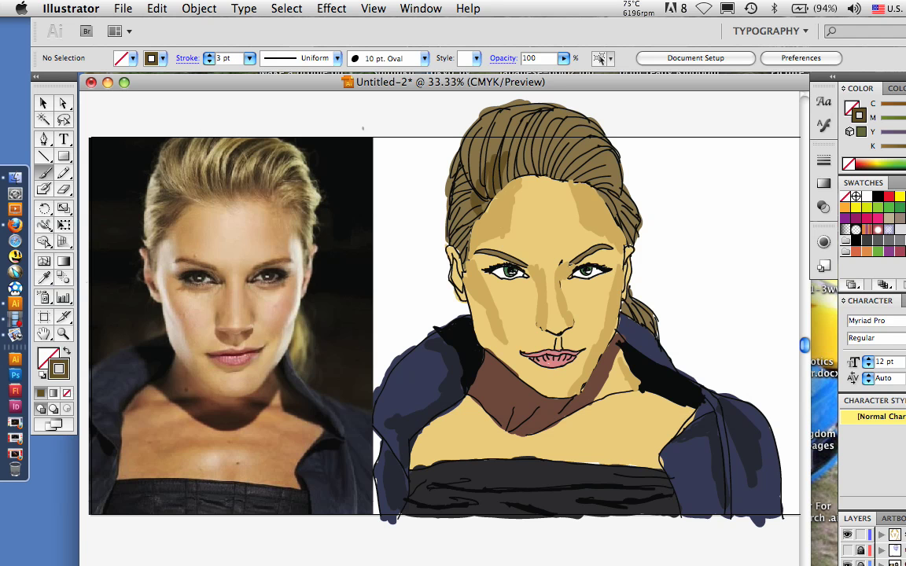
mouse_move(529, 142)
left_mouse_down()
mouse_move(519, 177)
mouse_move(508, 182)
left_mouse_up()
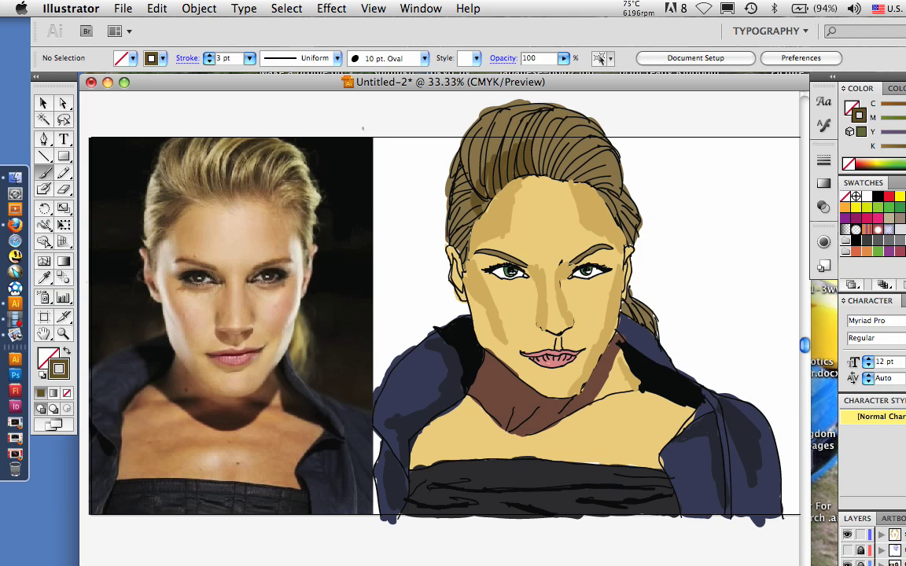
mouse_move(538, 145)
left_mouse_down()
mouse_move(561, 174)
mouse_move(614, 187)
mouse_move(626, 228)
left_mouse_up()
mouse_move(468, 187)
left_mouse_down()
mouse_move(483, 202)
mouse_move(463, 218)
mouse_move(461, 248)
left_mouse_up()
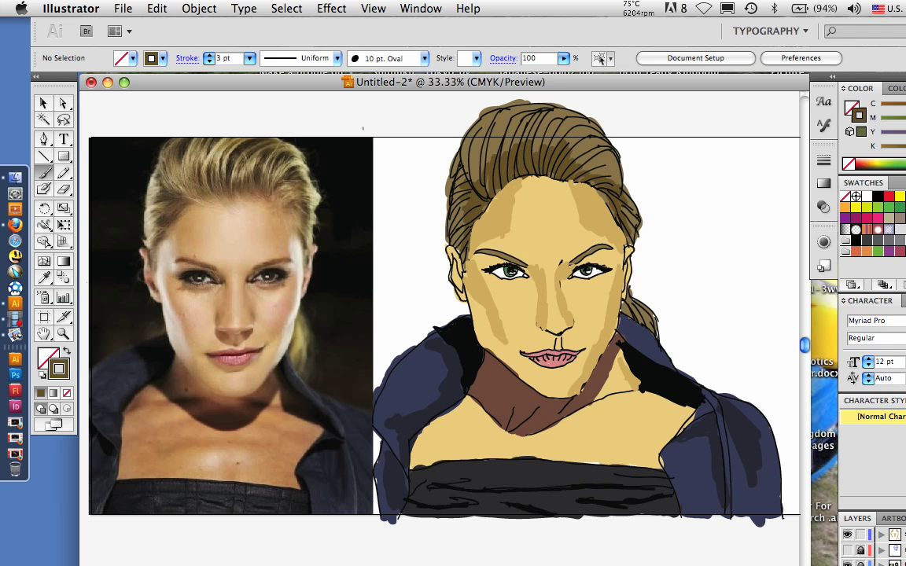
left_click_drag(507, 108, 479, 137)
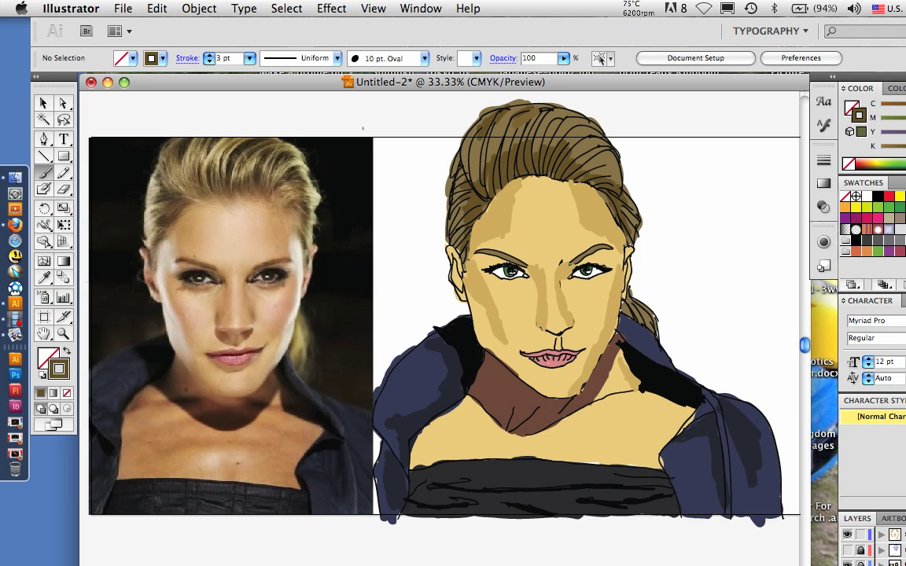
left_click_drag(516, 113, 593, 132)
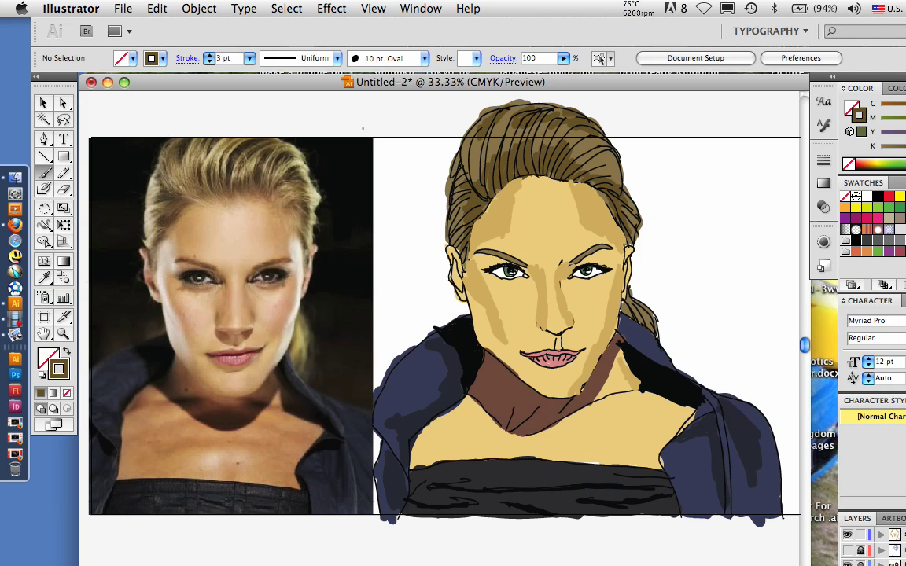
Sample a light olive-brown and paint 1 pt highlight strands across the top and sides of the drawn hair
key("i")
key("shift+x")
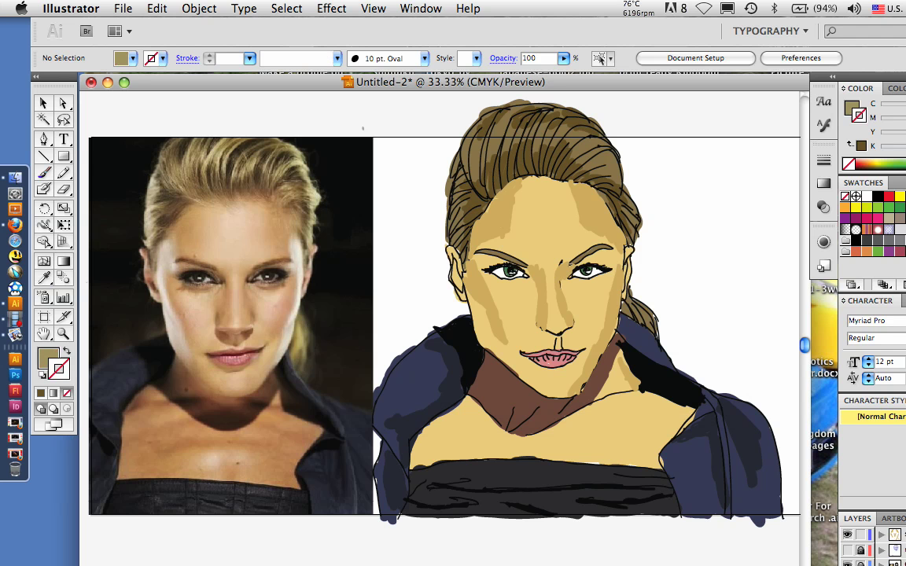
key("b")
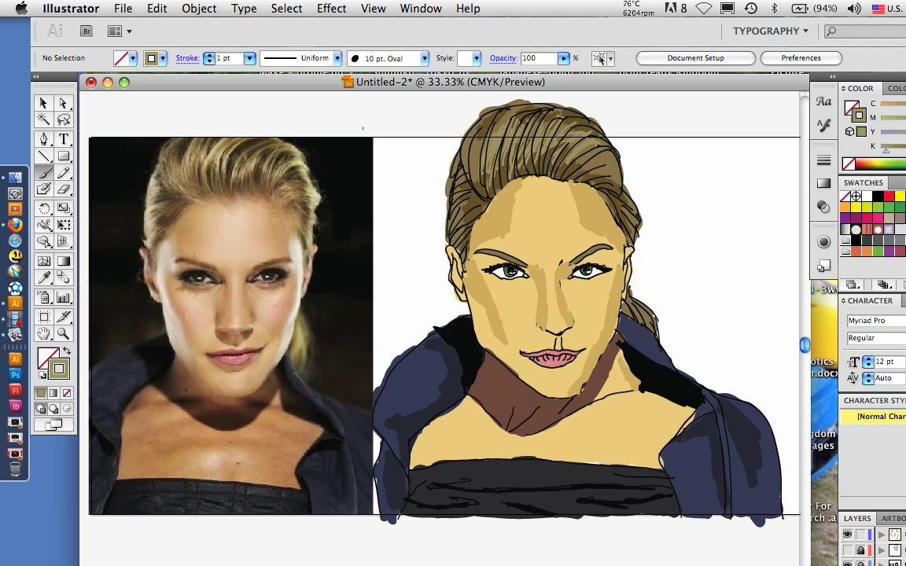
left_click_drag(548, 136, 519, 165)
left_click_drag(579, 155, 618, 181)
left_click_drag(555, 144, 536, 162)
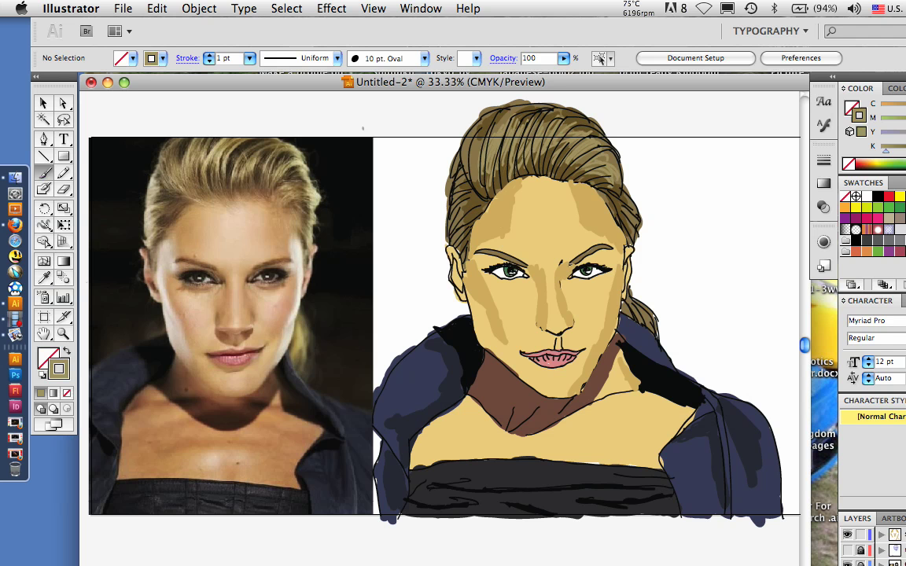
left_click_drag(474, 217, 458, 237)
left_click_drag(479, 136, 469, 180)
left_click_drag(624, 213, 633, 225)
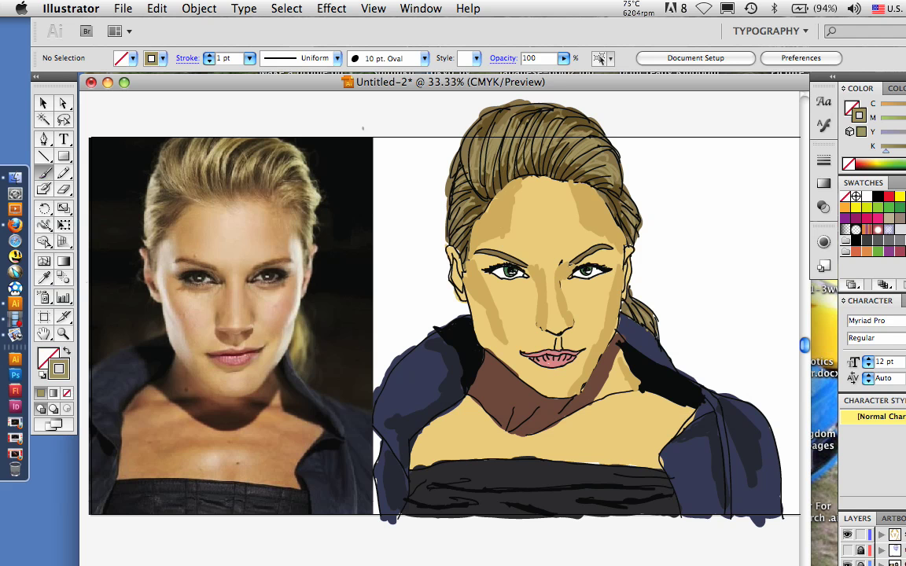
Sample the lip colour from the photo and lighten it to dusty pink B26666 as the fill
left_click(44, 277)
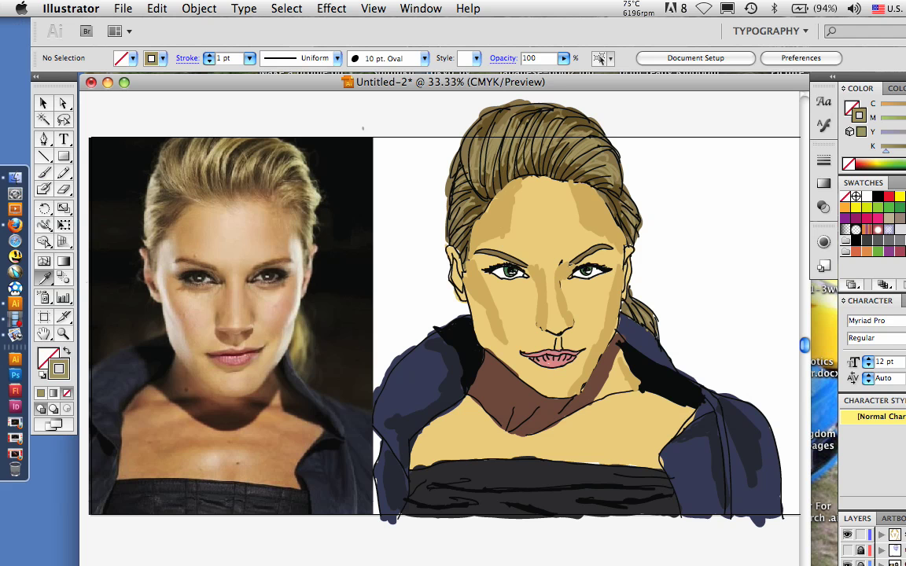
left_click(234, 356)
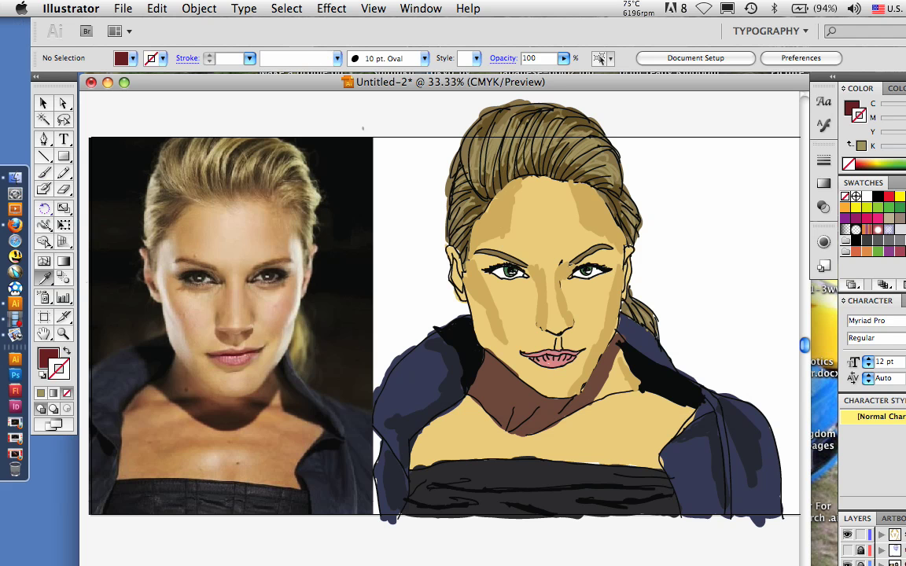
key("b")
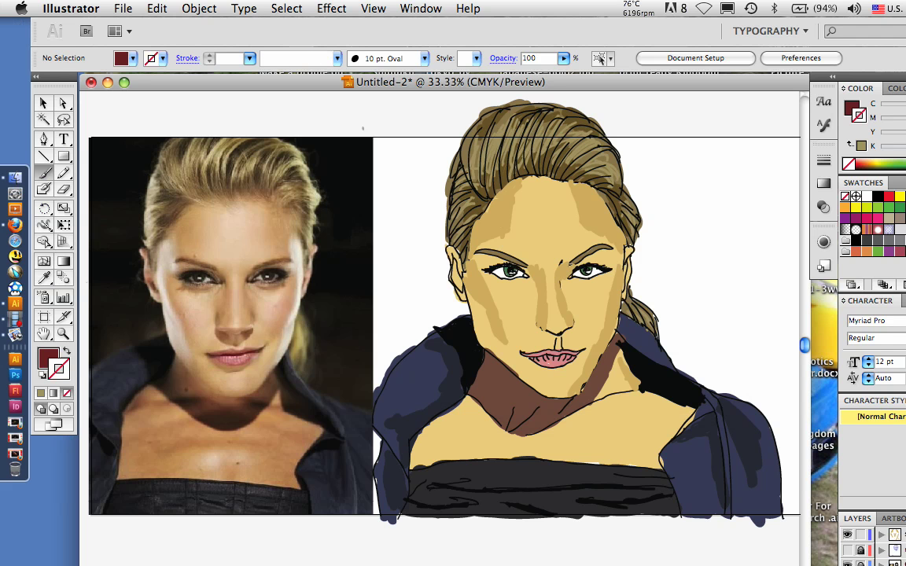
double_click(47, 358)
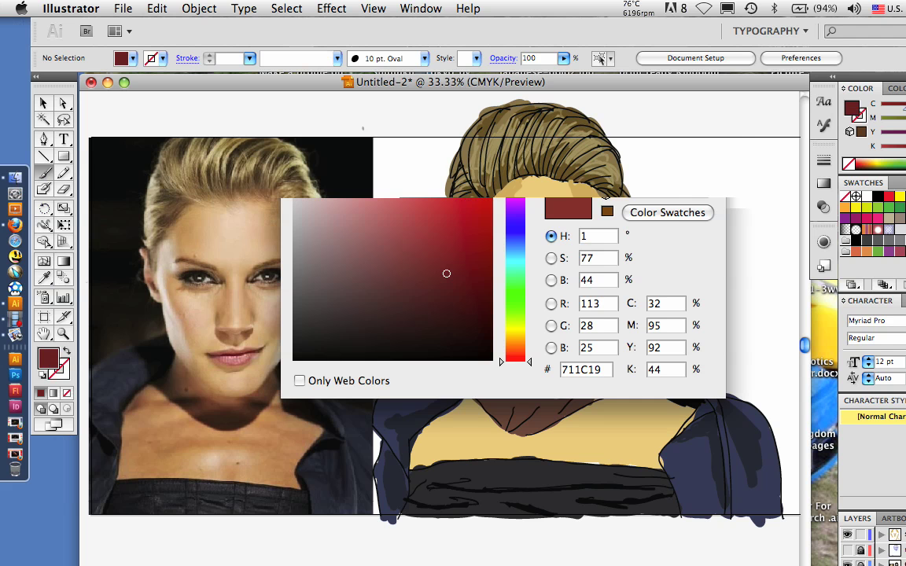
left_click(378, 222)
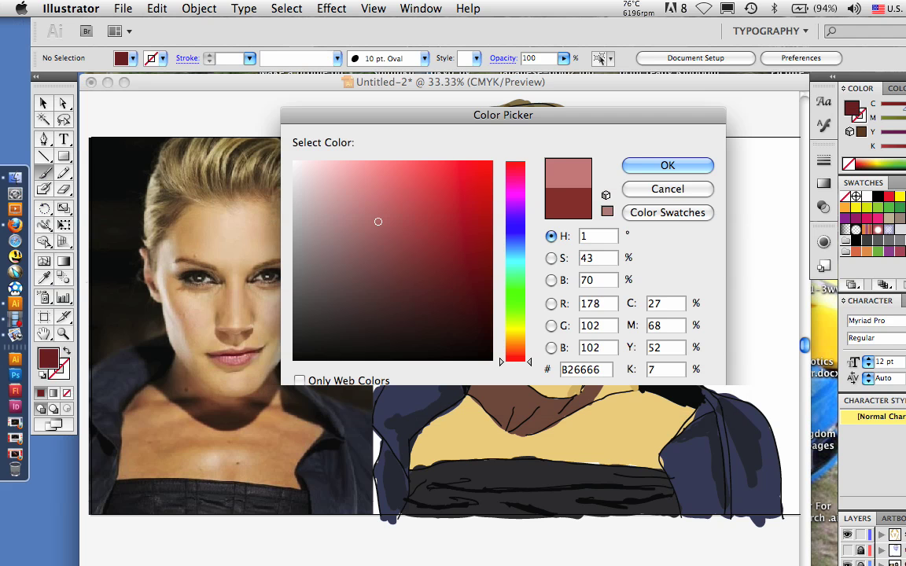
key("Return")
Swap the dusty pink to the stroke with no fill and paint 1 pt shading on the drawn lips
left_click_drag(533, 353, 550, 359)
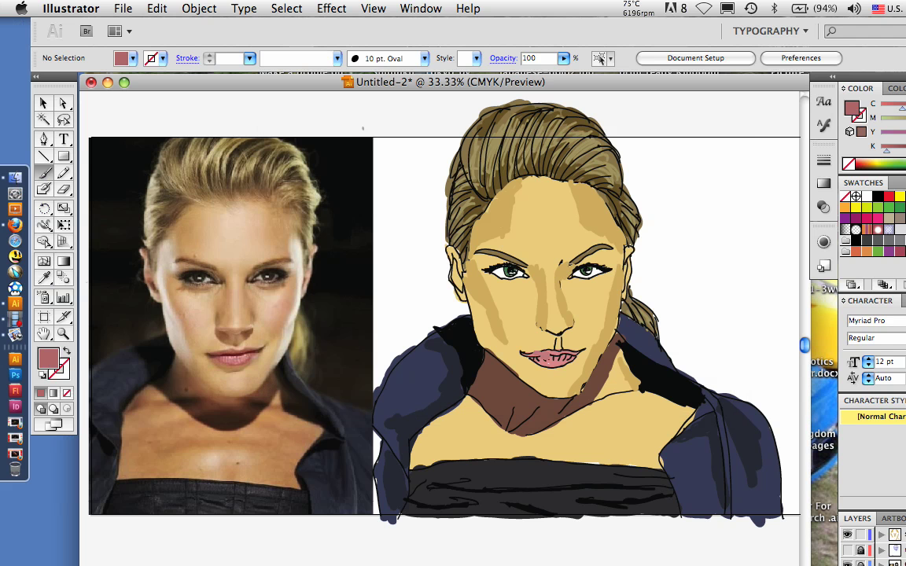
key("x")
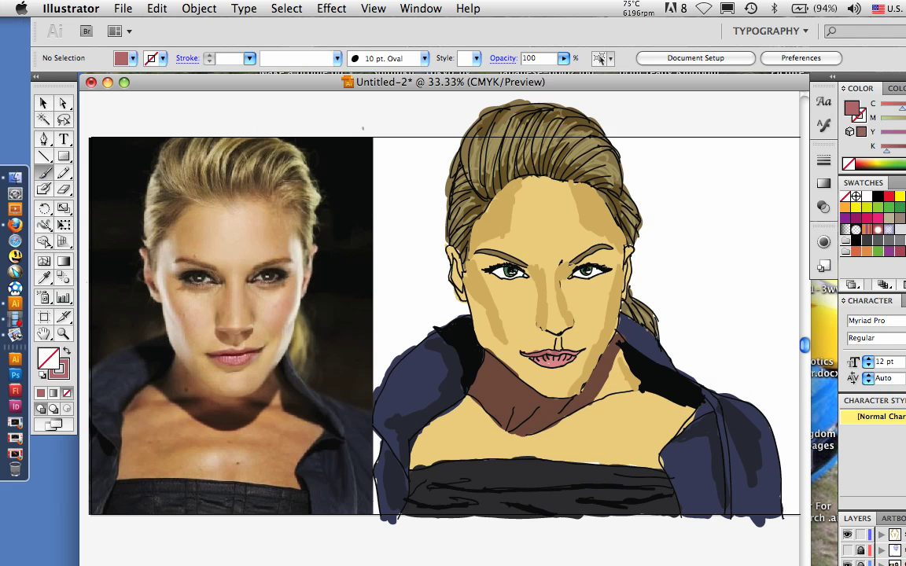
key("shift+x")
left_click_drag(554, 361, 572, 356)
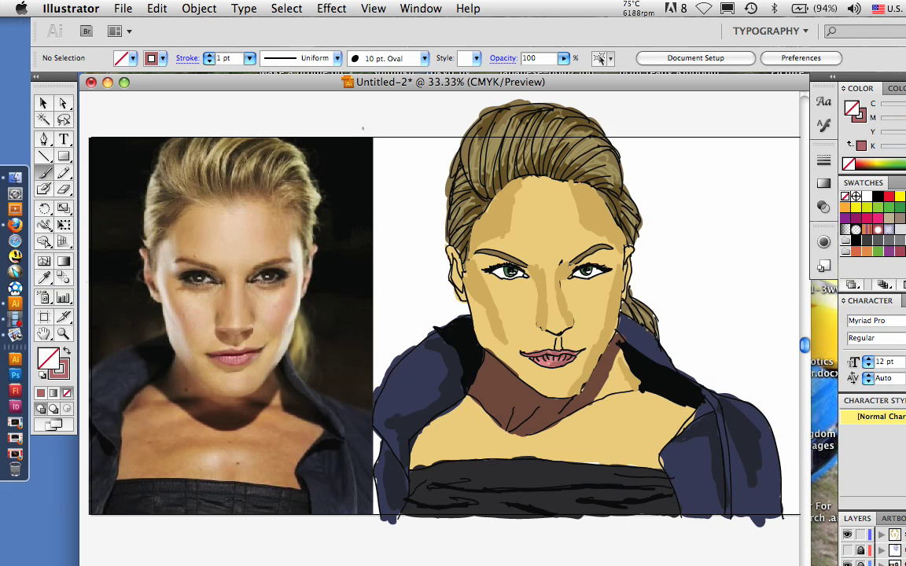
Select the tan shading strokes on the nose, forehead, cheeks, jaw and neck and move them beneath the black outlines
left_click(43, 103)
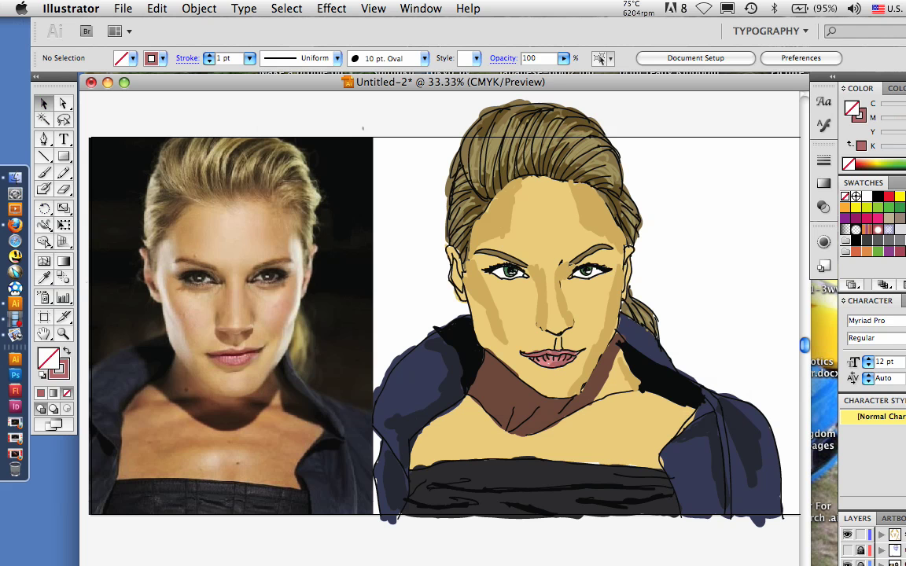
left_click(562, 296)
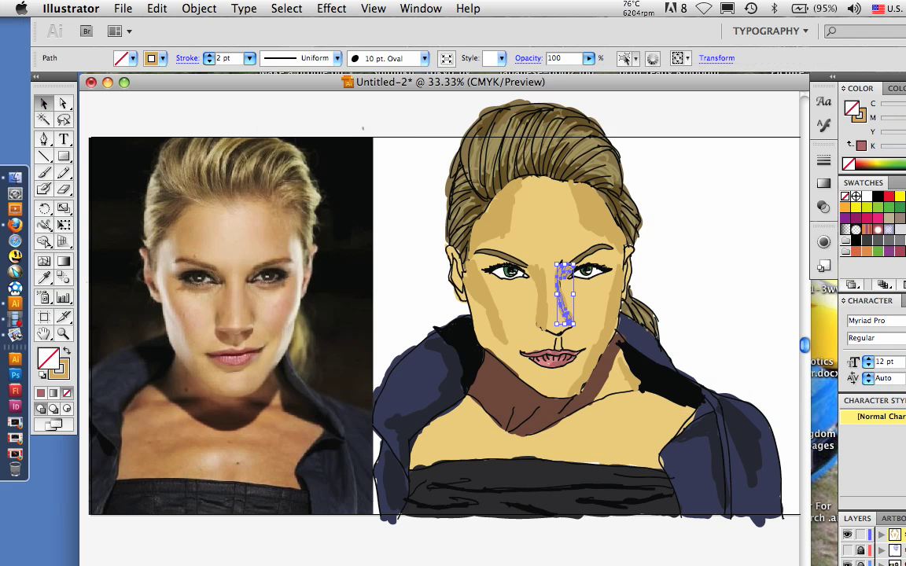
left_click(541, 296, "shift")
left_click(496, 215, "shift")
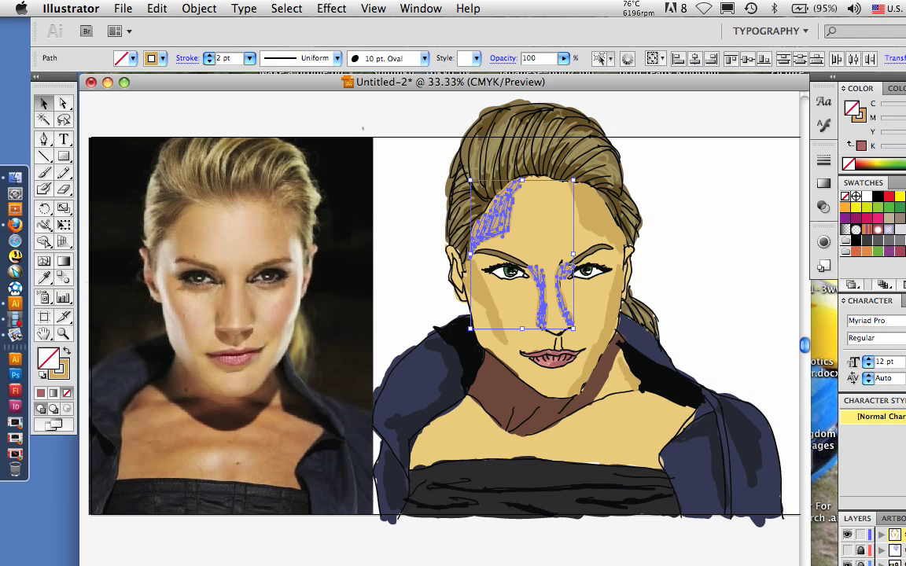
left_click(597, 212, "shift")
left_click(611, 326, "shift")
left_click(487, 305, "shift")
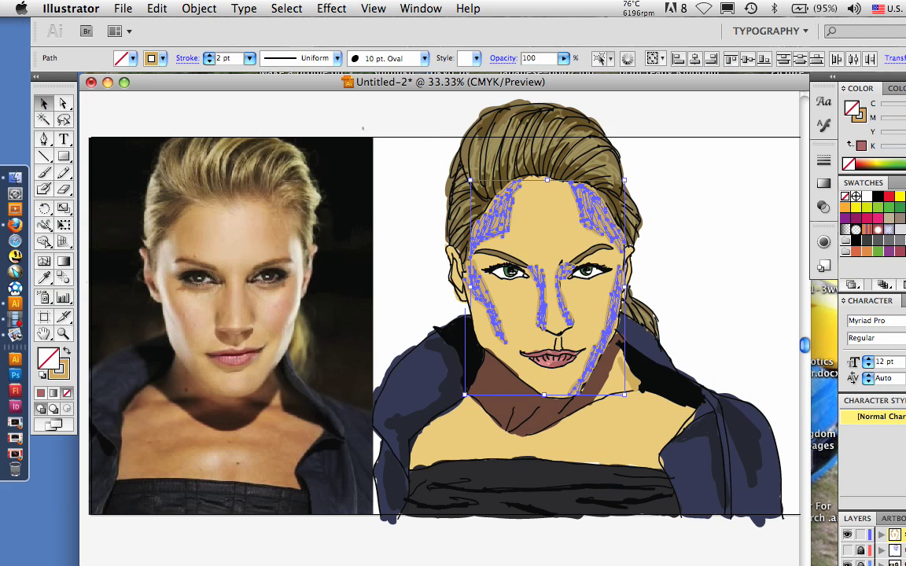
left_click(629, 377, "shift")
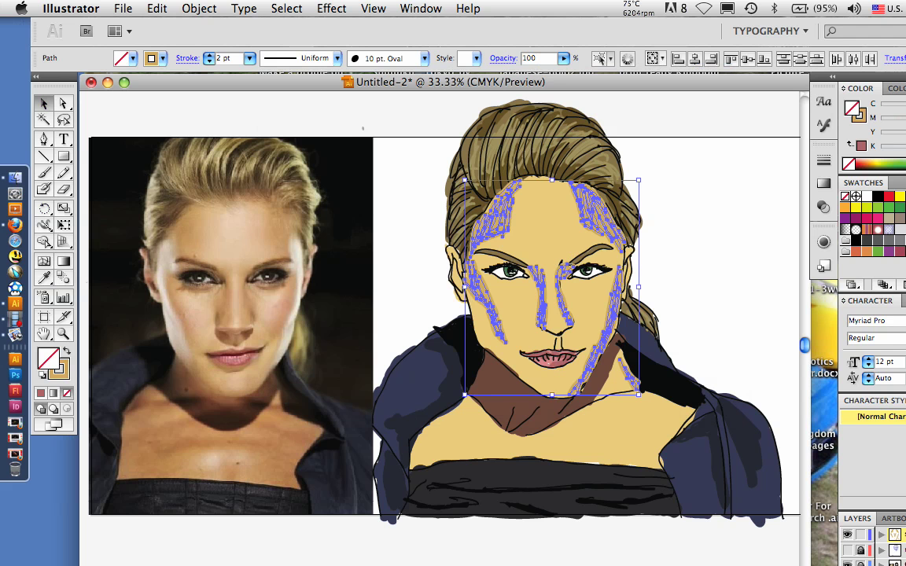
scroll(874, 543, "down", 1)
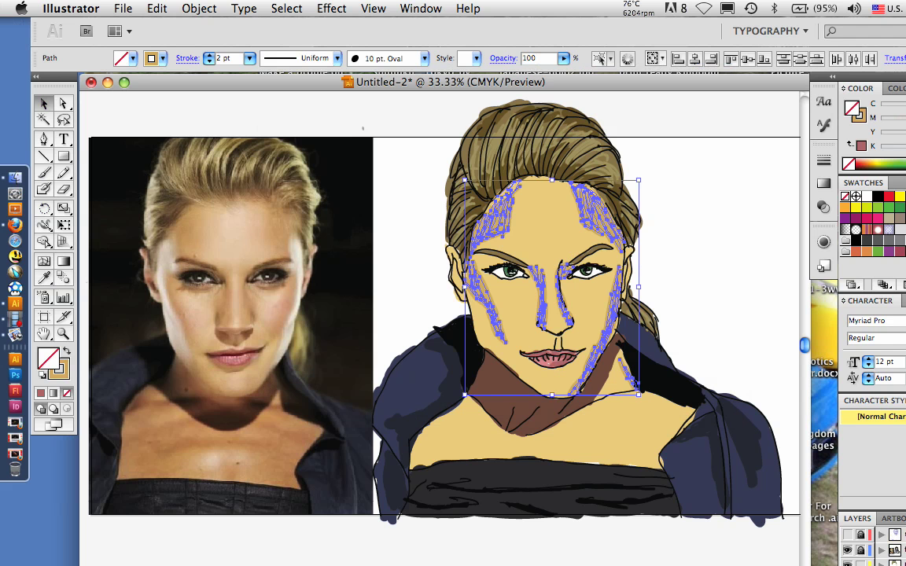
key("super+h")
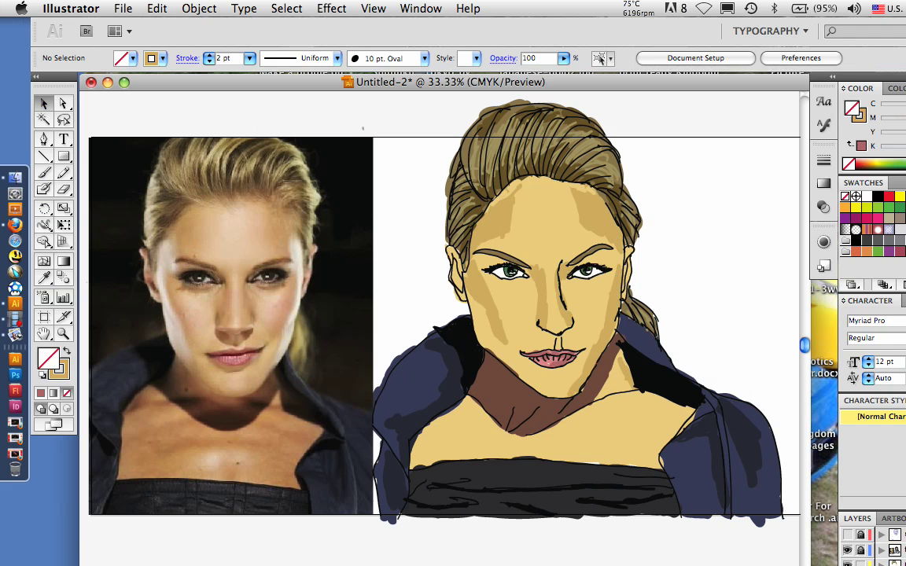
Set the stroke to black 000000 and paint a 2 pt speech bubble beside the portrait, its tail pointing towards the face
left_click_drag(725, 309, 488, 337)
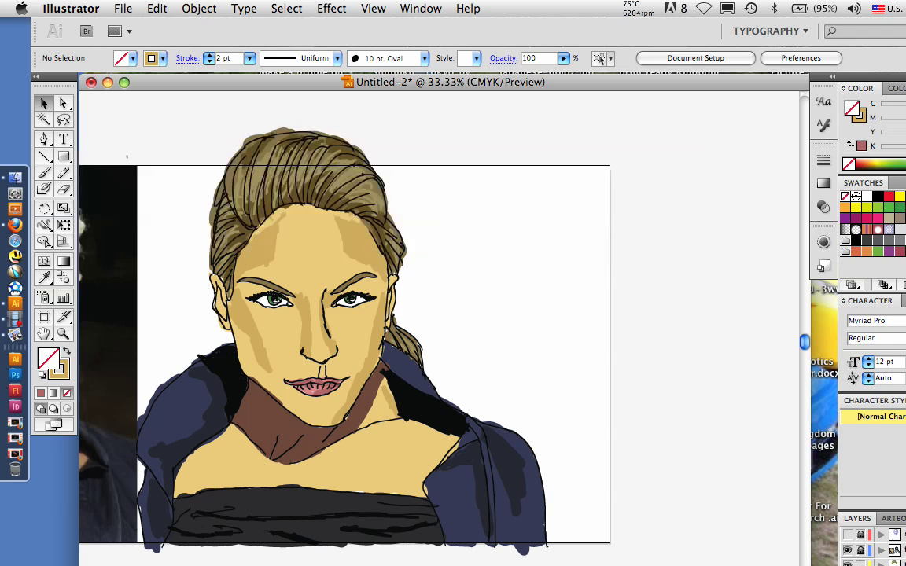
double_click(64, 375)
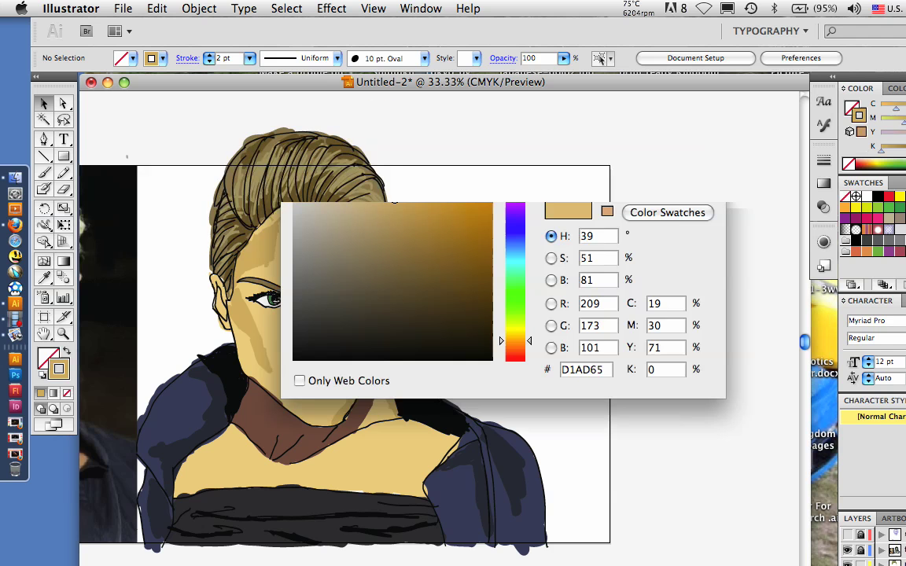
left_click(294, 361)
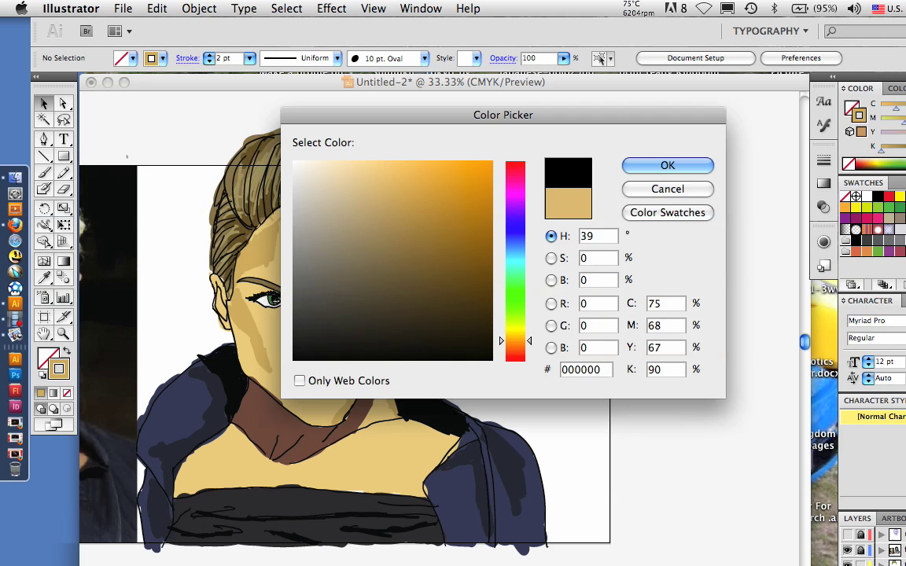
key("Return")
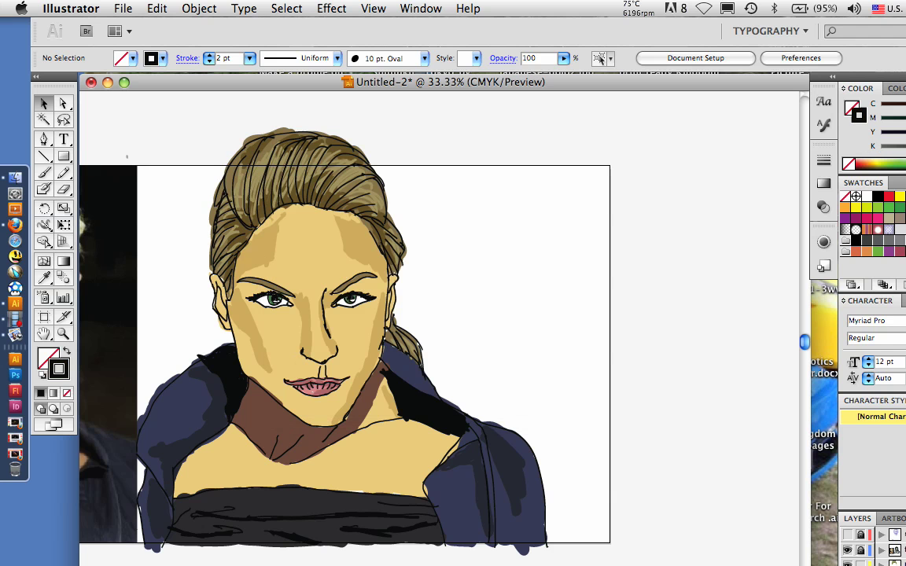
left_click(847, 535)
left_click(44, 173)
left_click_drag(508, 298, 479, 371)
mouse_move(509, 298)
left_mouse_down()
mouse_move(546, 334)
mouse_move(475, 374)
left_mouse_up()
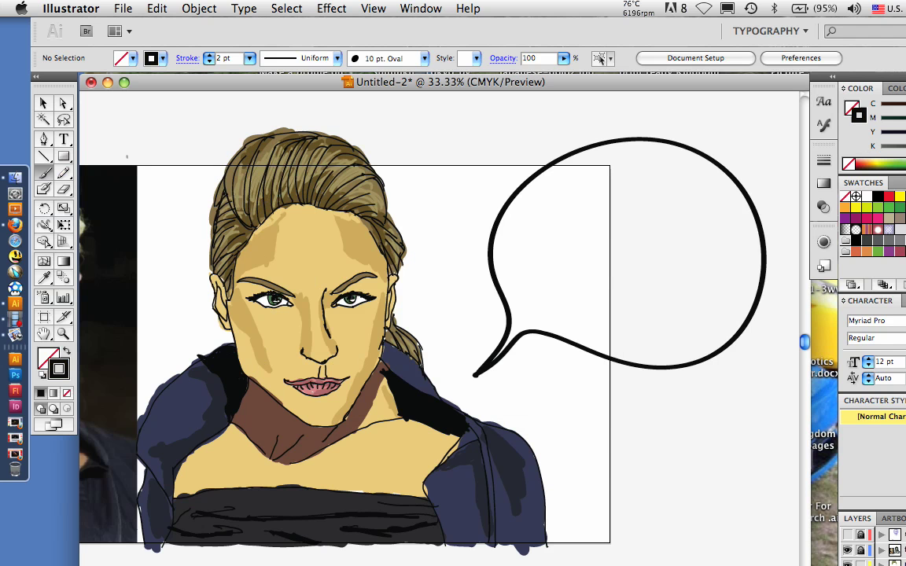
Add text along the speech bubble's path reading "TYhanks for watching please subscribe to" followed by the channel name
key("t")
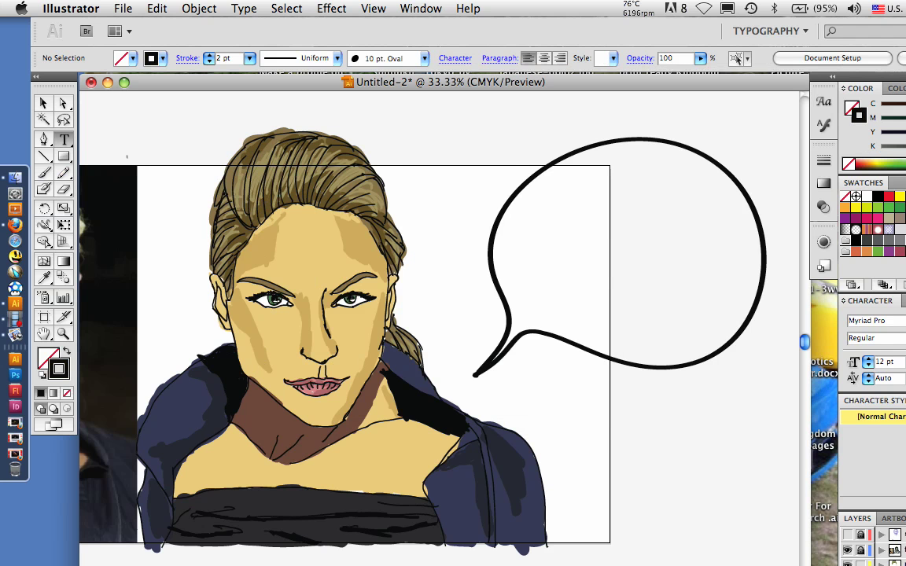
left_click(550, 166)
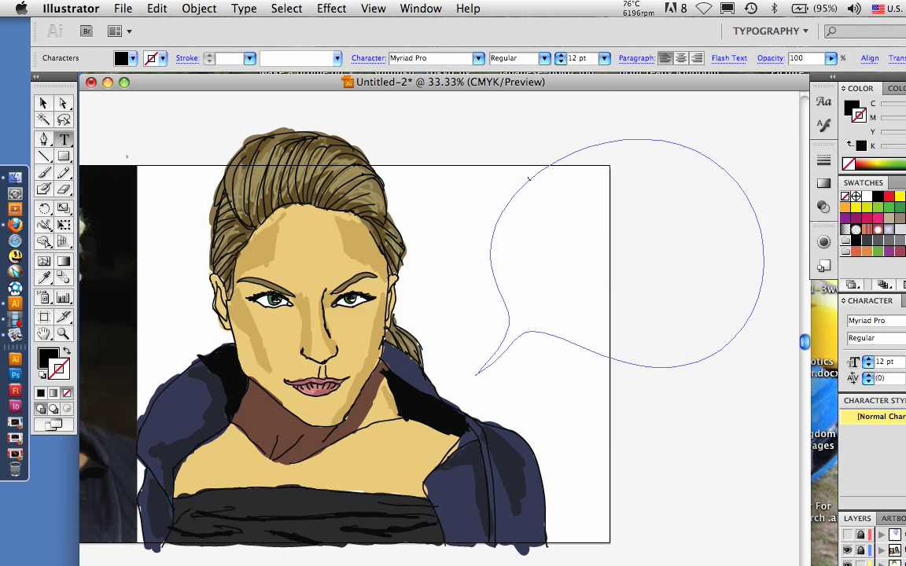
type("There and kingink thers ofn on")
key("super+a")
key("Escape")
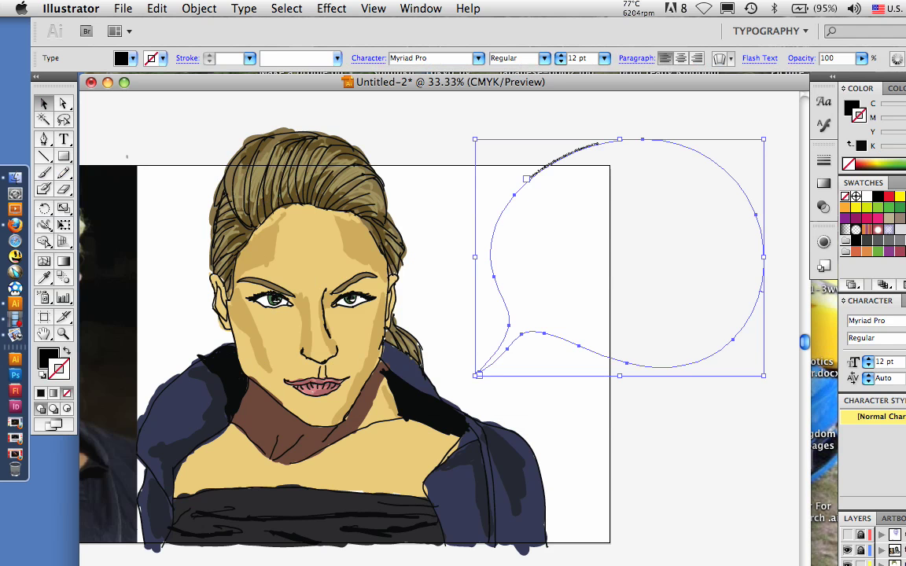
Set the font size of the text on the bubble path to 60 pt and deselect it
left_click(603, 58)
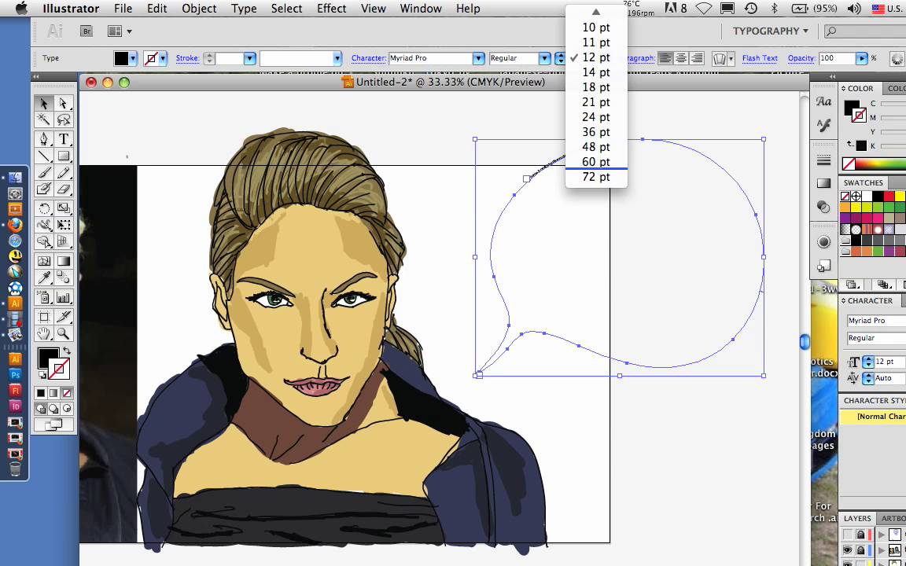
left_click(595, 162)
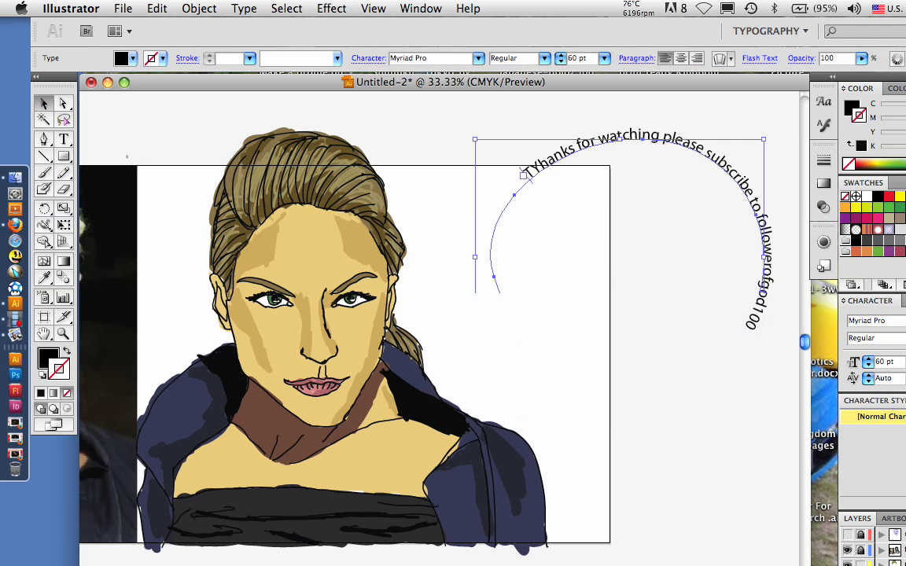
left_click(142, 126)
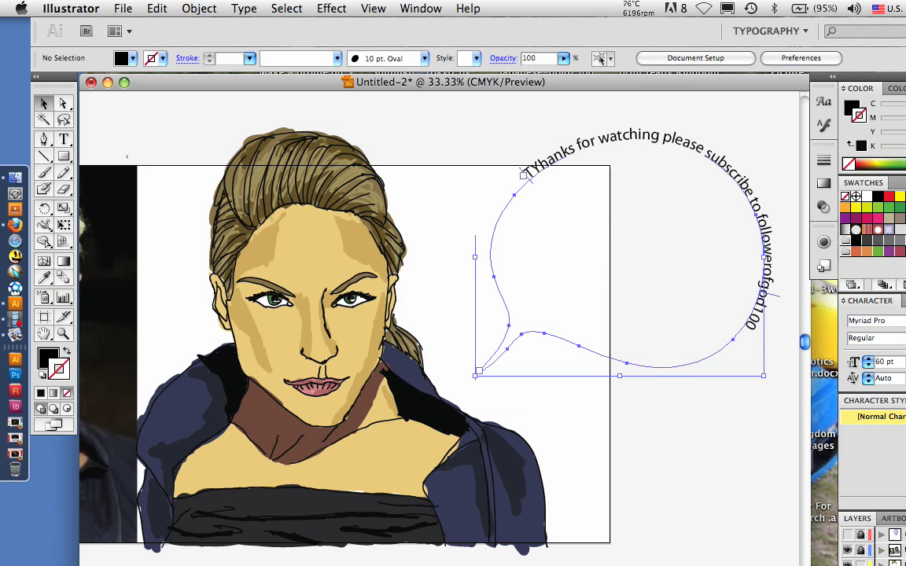
Delete the stray Y from the first word of the path text so it reads "Thanks"
left_click(64, 120)
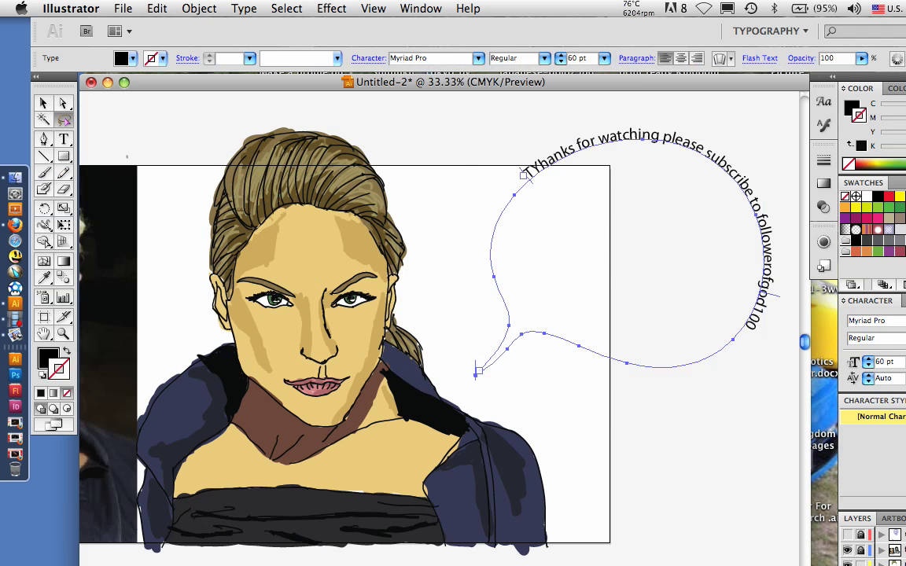
key("t")
left_click(533, 169)
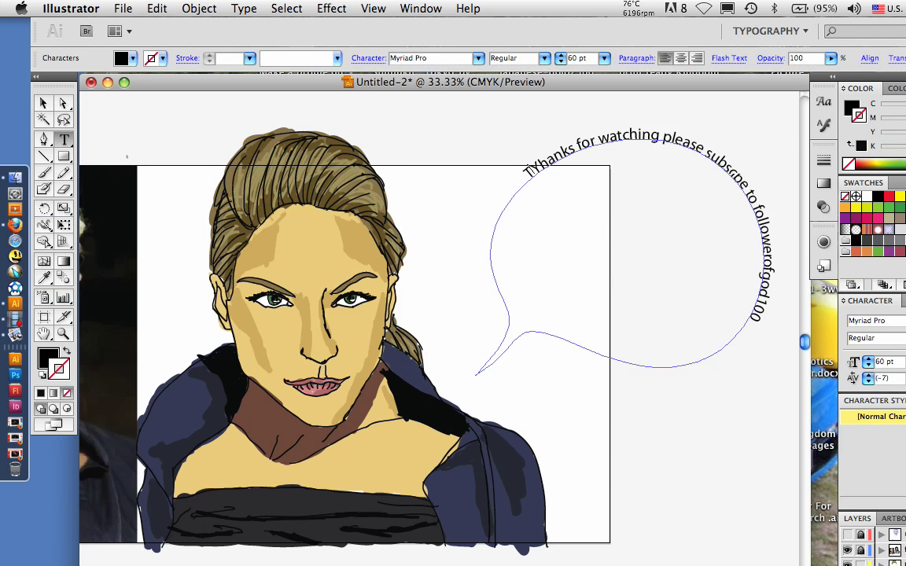
key("BackSpace")
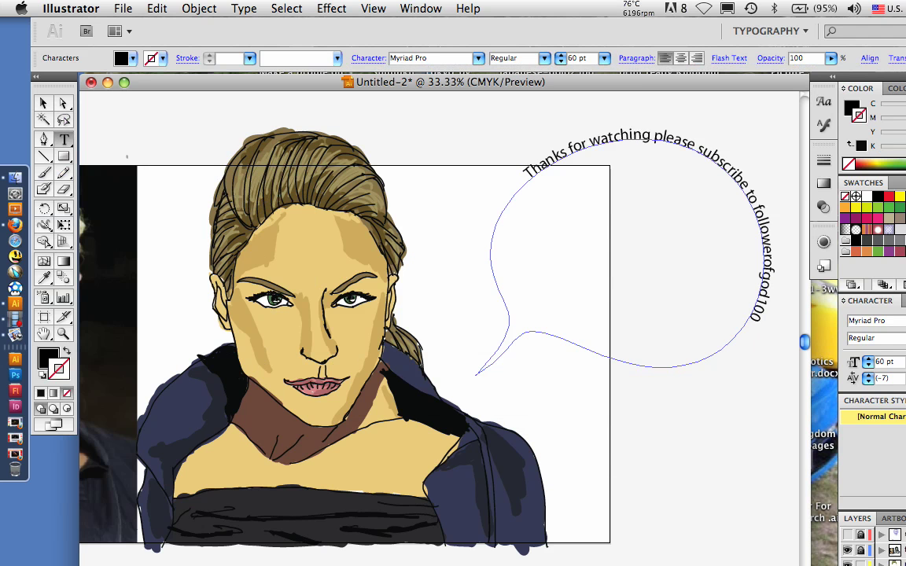
left_click(532, 170)
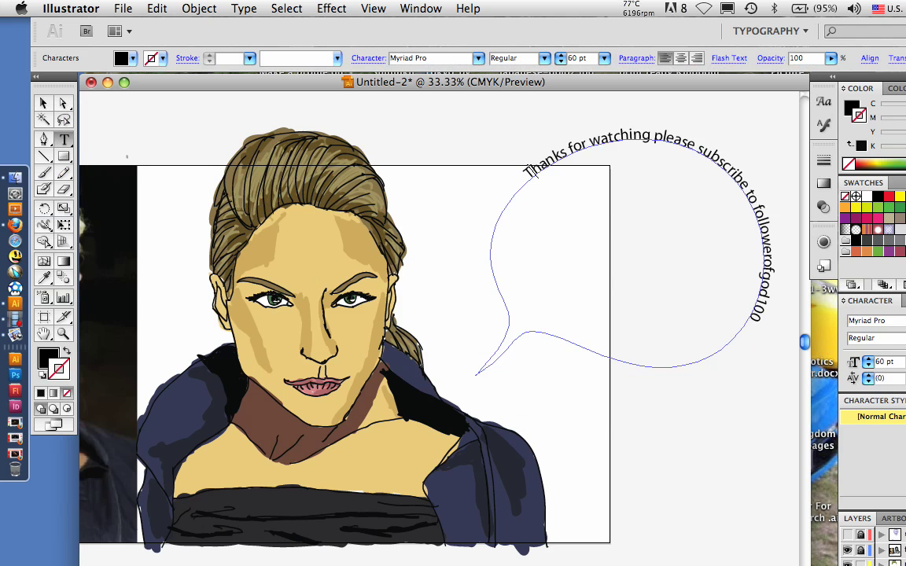